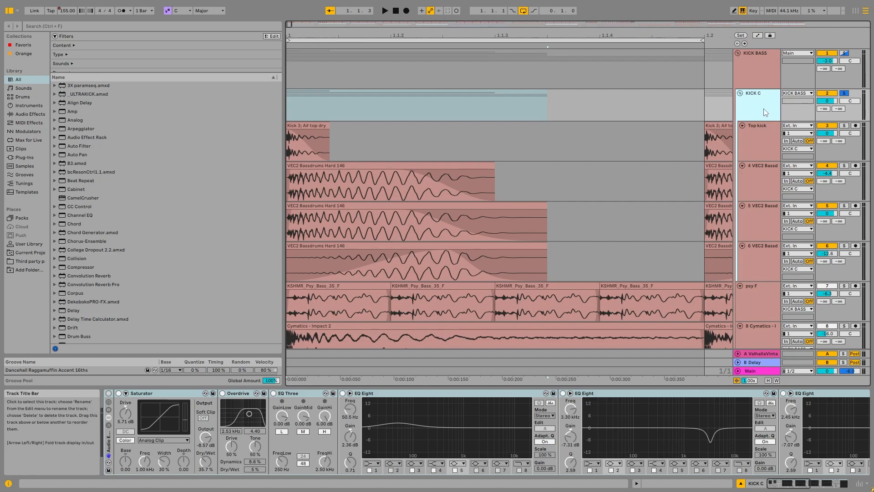
Step: Look through the effect chains of the Top kick track and the VEC2 Bassdrums tracks in the KICK C group
left_click(756, 147)
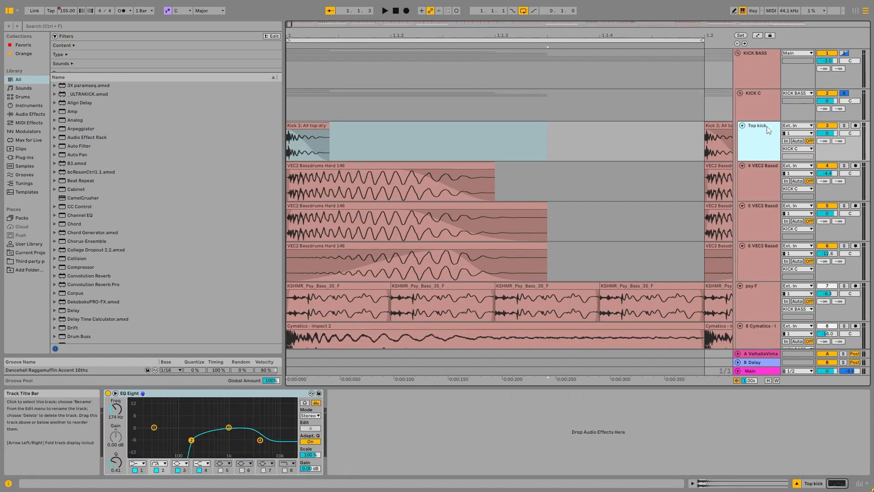
left_click(763, 191)
left_click(753, 218, "shift")
left_click(768, 267)
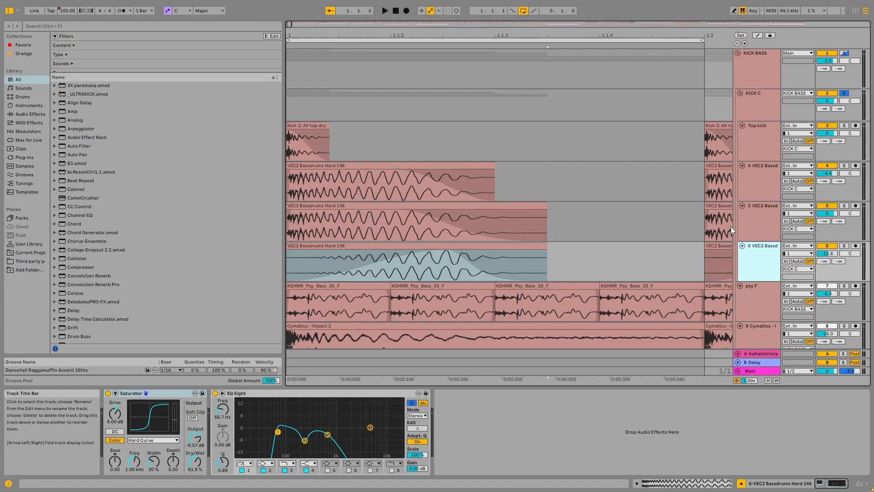
left_click(775, 145)
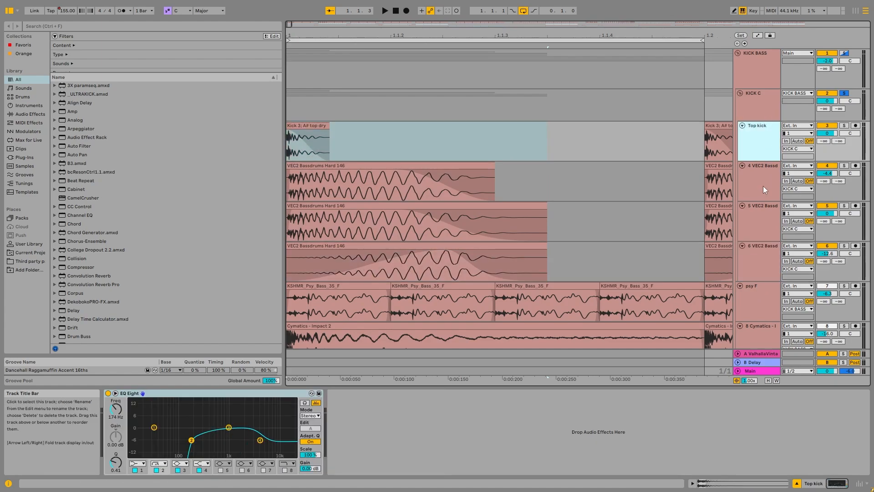
Step: Solo the Top kick track, play its clip and toggle its EQ Eight to compare the sound
left_click(843, 126)
left_click(755, 142)
left_click(308, 126)
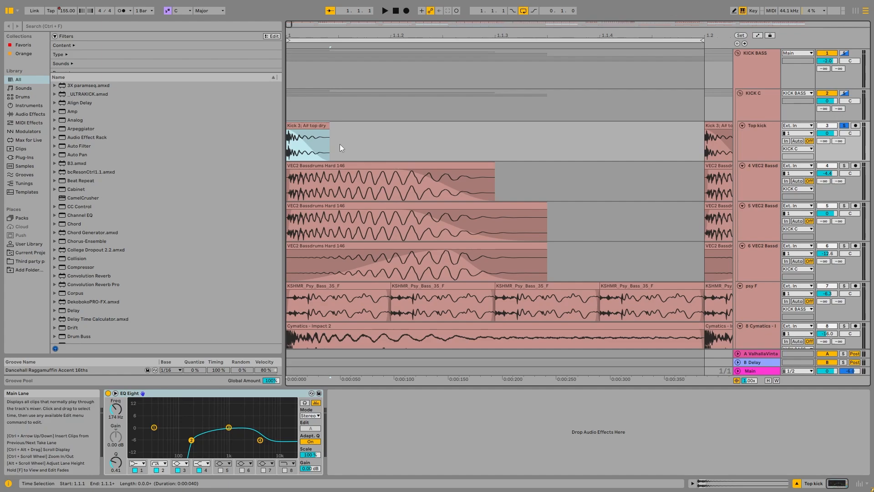
double_click(306, 125)
left_click(754, 142)
key("space")
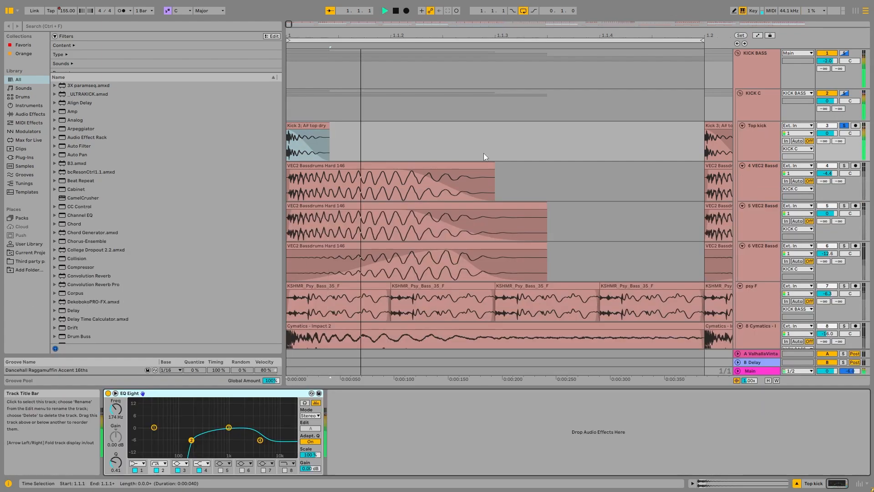
left_click(108, 393)
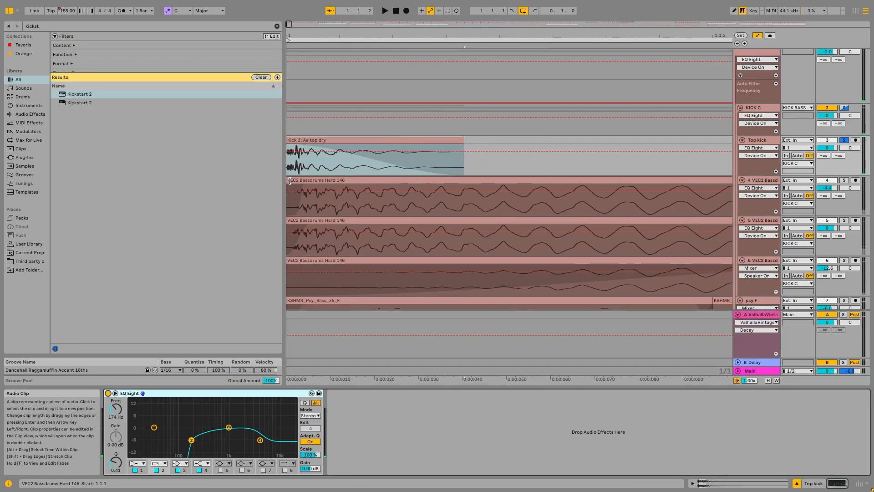
Step: Compare the start of the Top kick clip with the start of the VEC2 Bassdrums Hard 146 clip on track 4
scroll(290, 181, "up", 3)
left_click(304, 180)
left_click(313, 141)
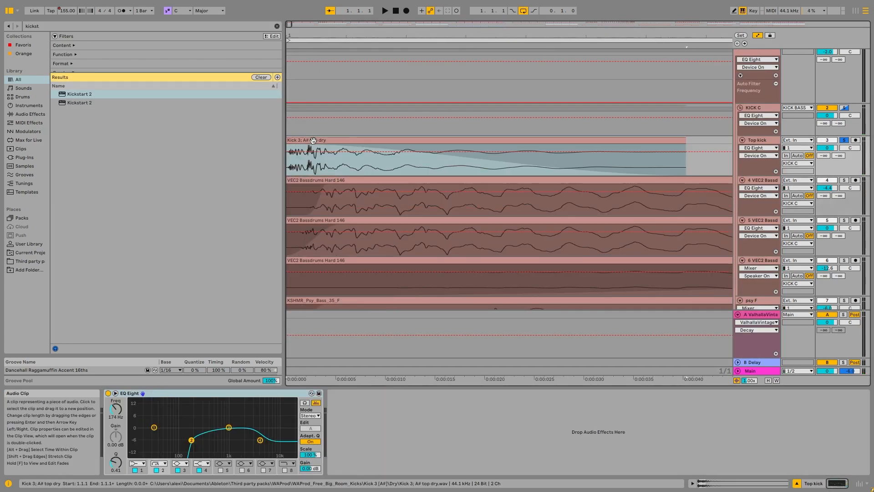
scroll(312, 139, "down", 3)
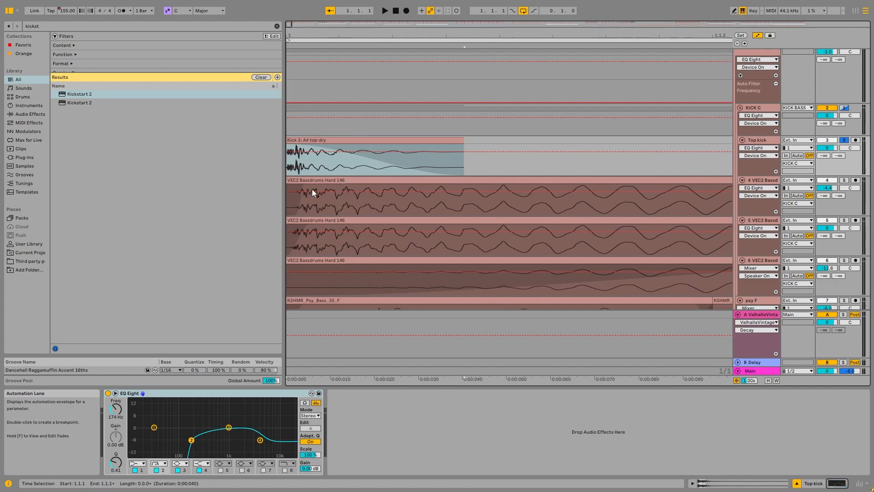
left_click(313, 191)
Step: Hide the automation lanes and select the VEC2 Bassdrums Hard 146 clip on track 4, examining its fade-in
left_click(757, 36)
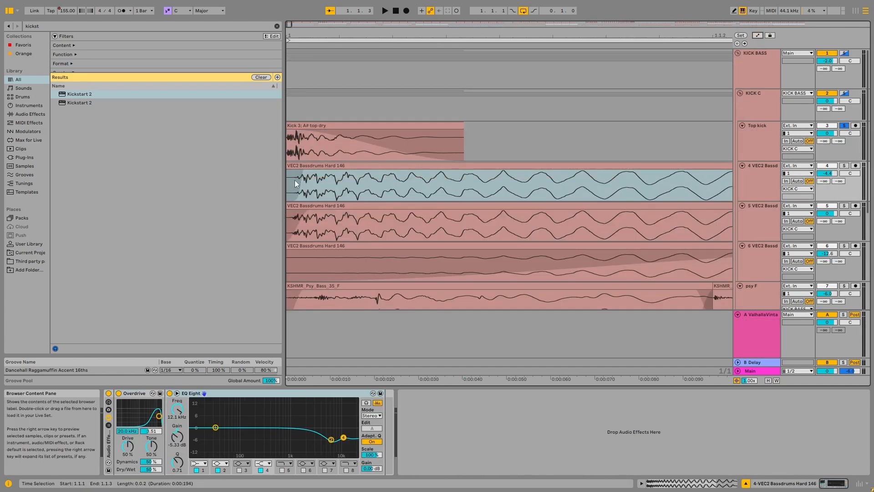
left_click(305, 171)
mouse_move(354, 190)
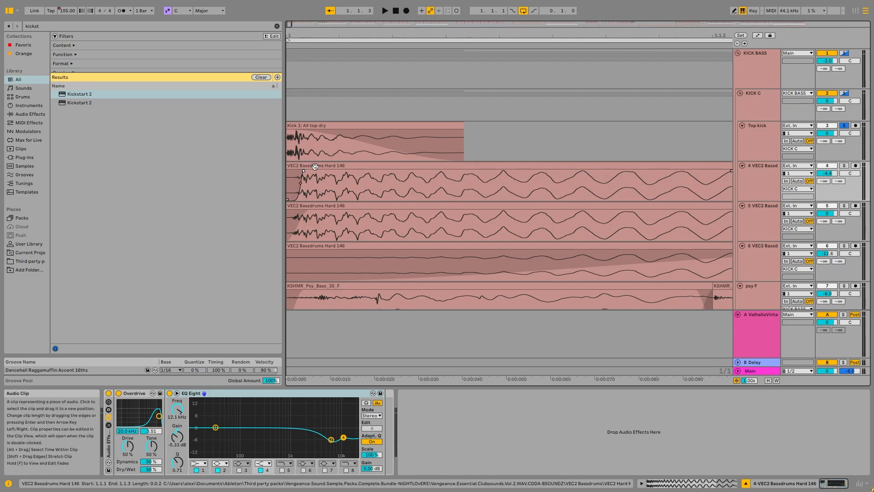
left_click(303, 189)
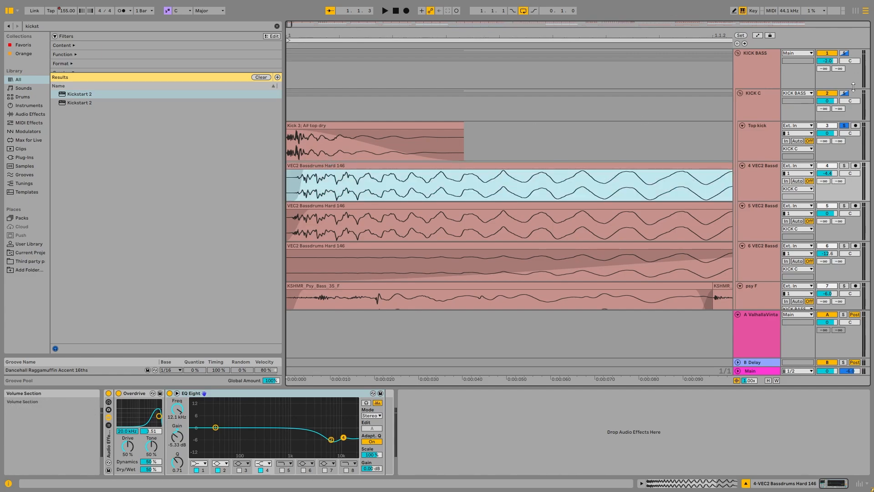
Step: Switch the solo between tracks 4 and 5, leave only track 4 soloed and play its kick clip
left_click(845, 166)
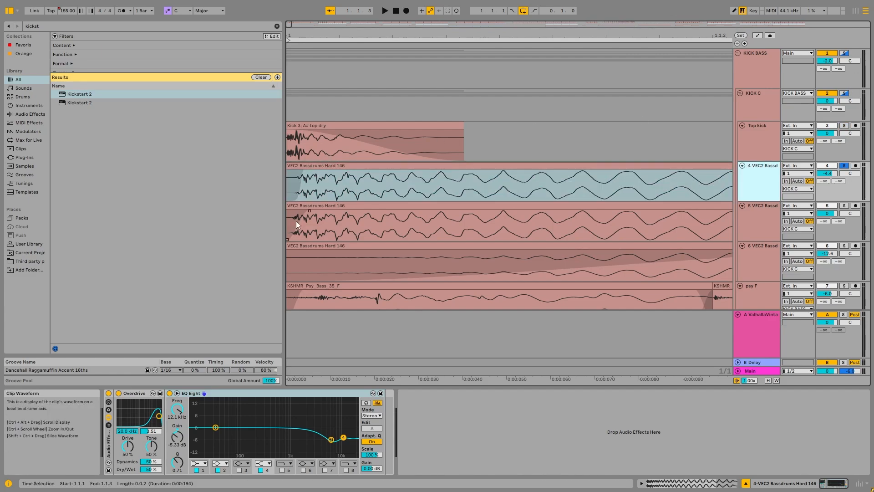
left_click(844, 205)
left_click(760, 230)
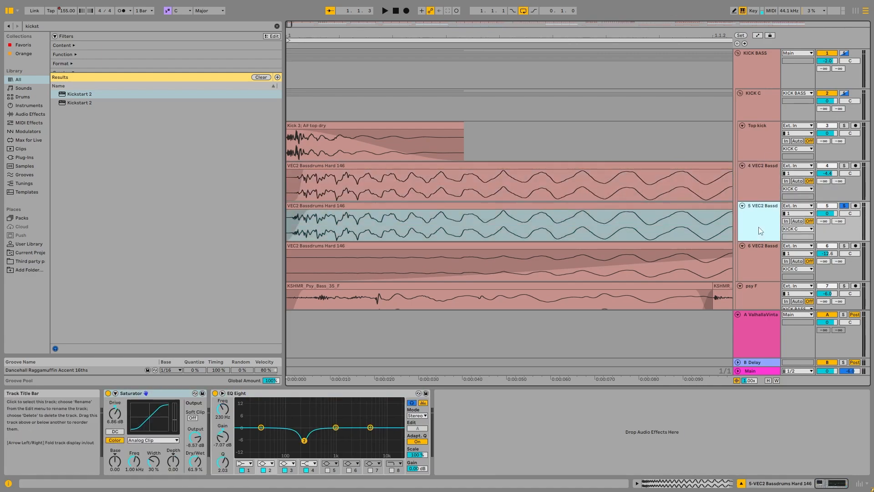
left_click(844, 166)
left_click(769, 176)
left_click(845, 165)
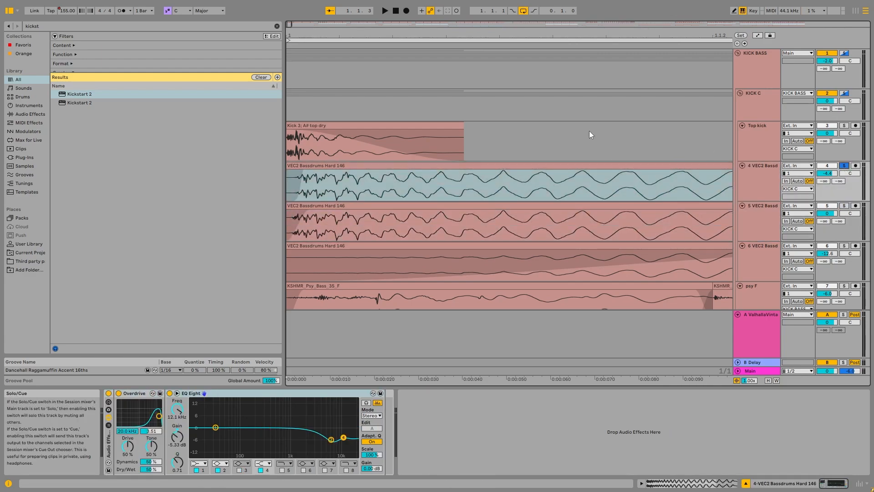
left_click(315, 165)
scroll(314, 171, "down", 2)
key("space")
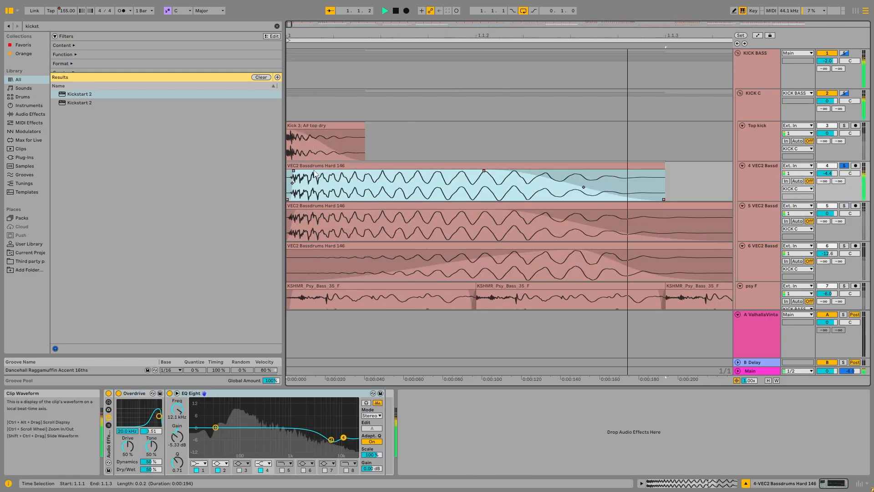
Step: Audition the track 4 kick repeatedly while switching its Audio Effect Rack off and on to compare the processing
scroll(313, 171, "down", 2)
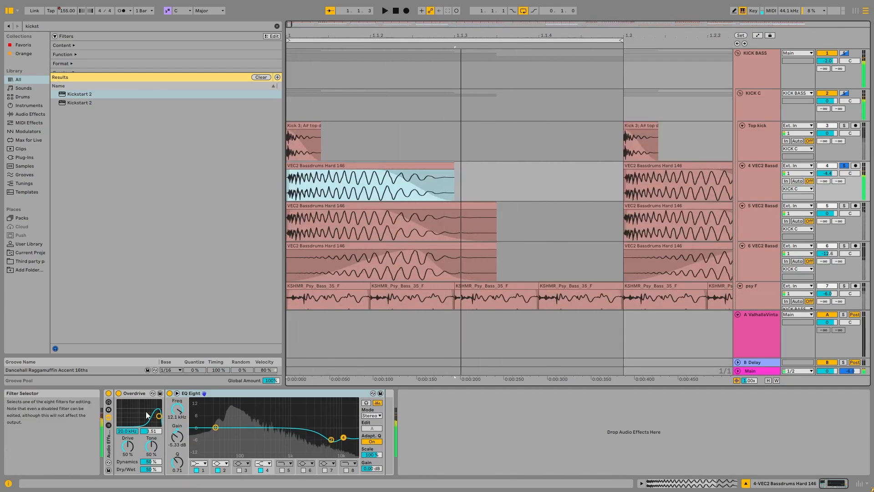
left_click(108, 394)
key("space")
left_click(109, 393)
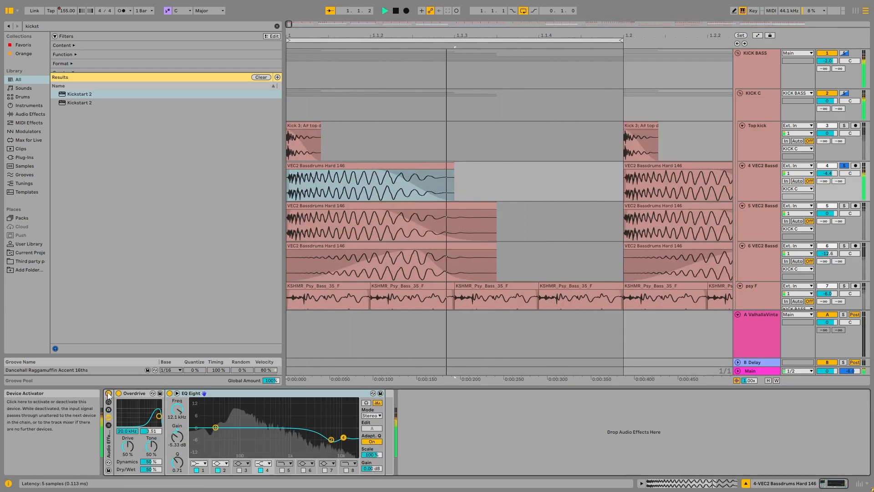
key("space")
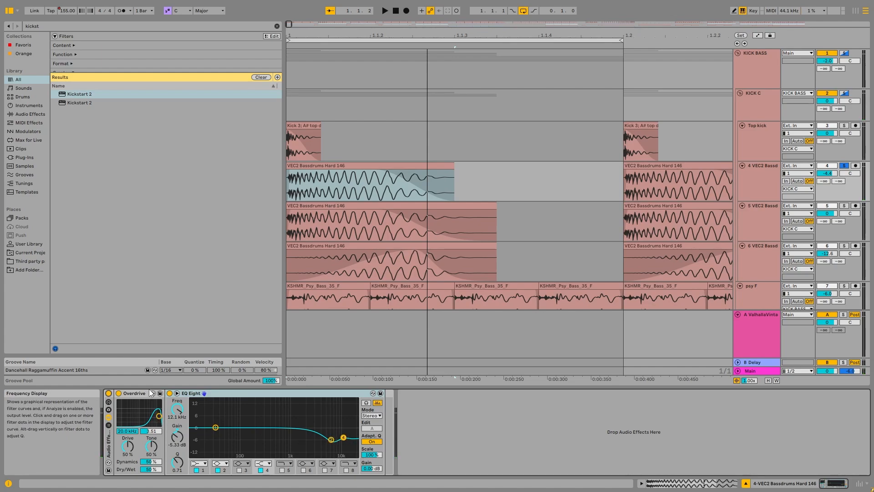
key("space")
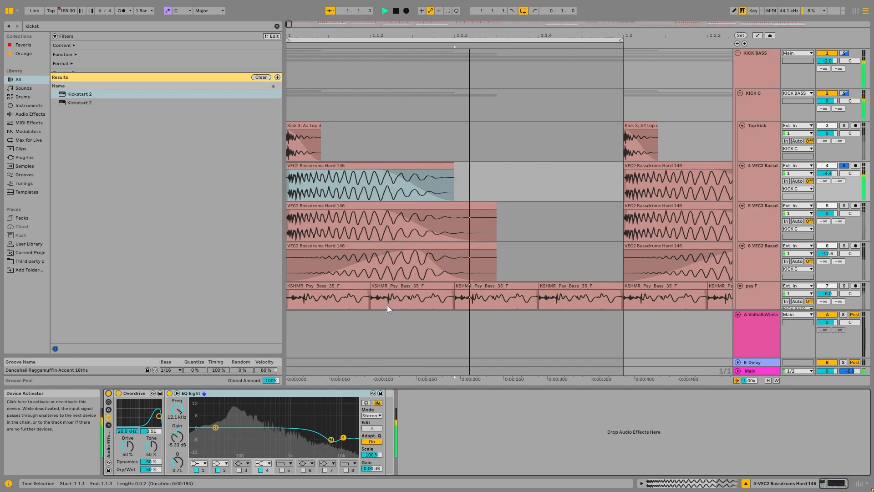
key("space")
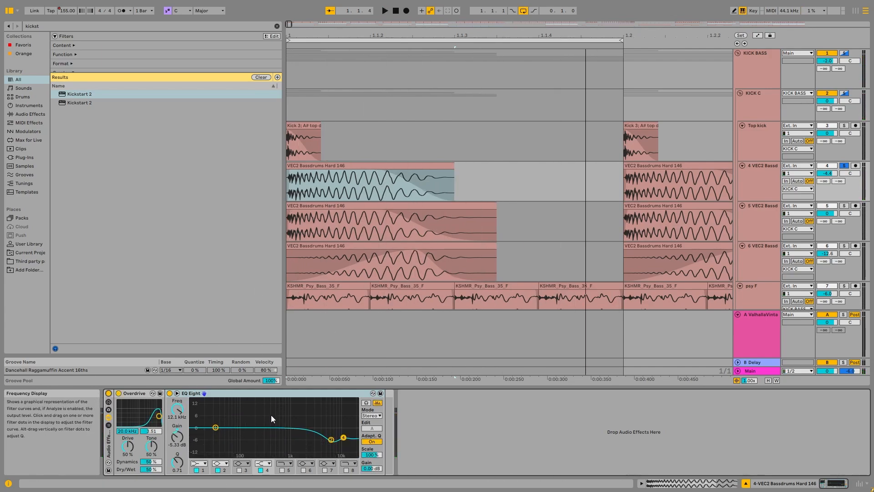
key("space")
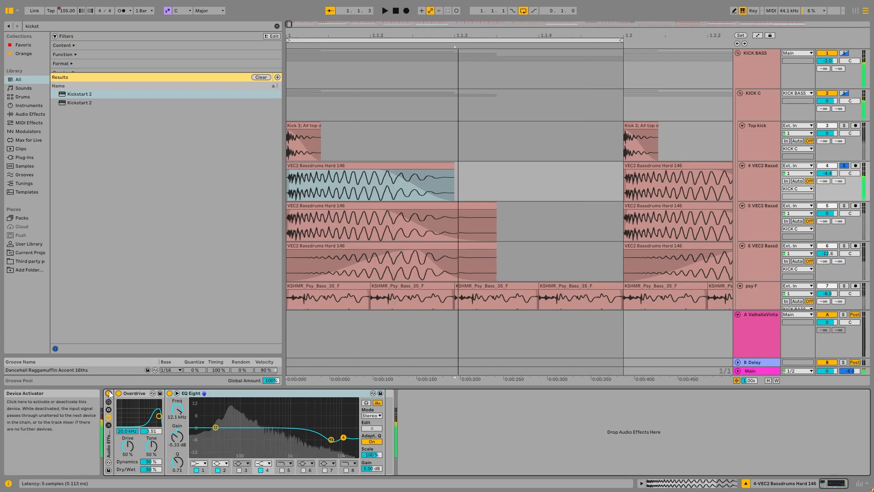
left_click(108, 393)
left_click(108, 393)
key("space")
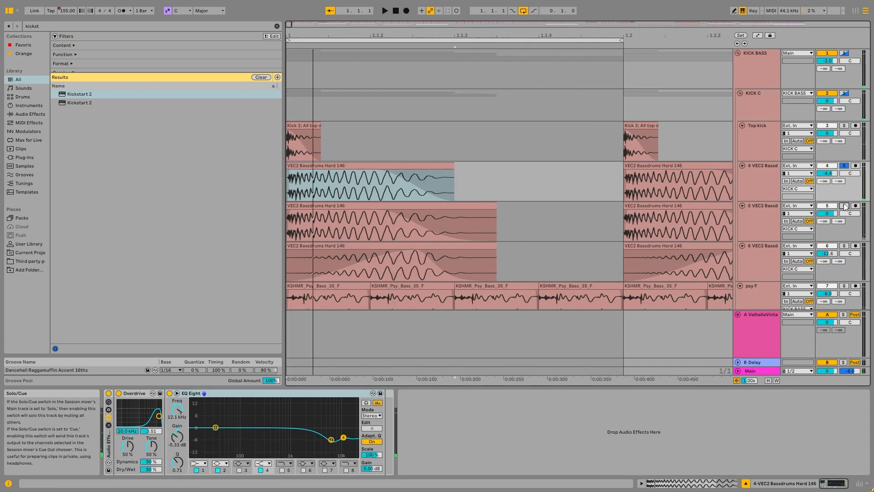
Step: Solo track 5, bypass its Saturator and EQ Eight, and play the kick while re-enabling each effect
left_click(757, 228)
left_click(346, 216)
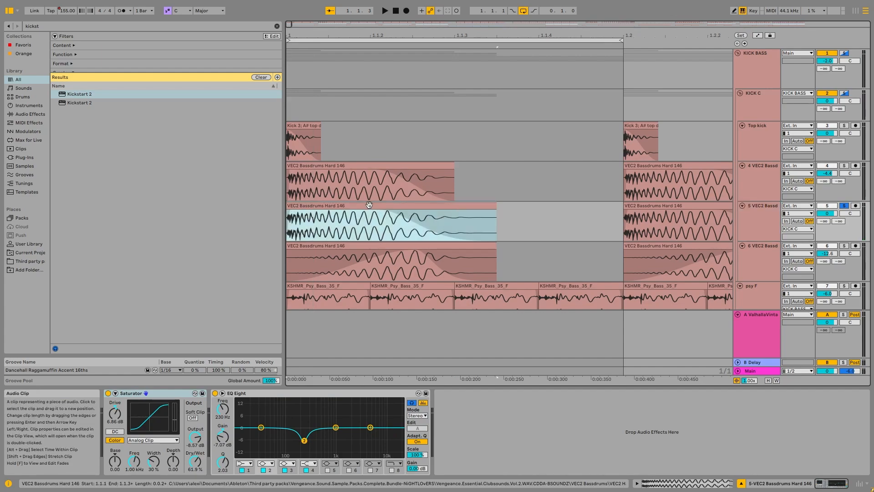
left_click(108, 393)
left_click(215, 392)
key("space")
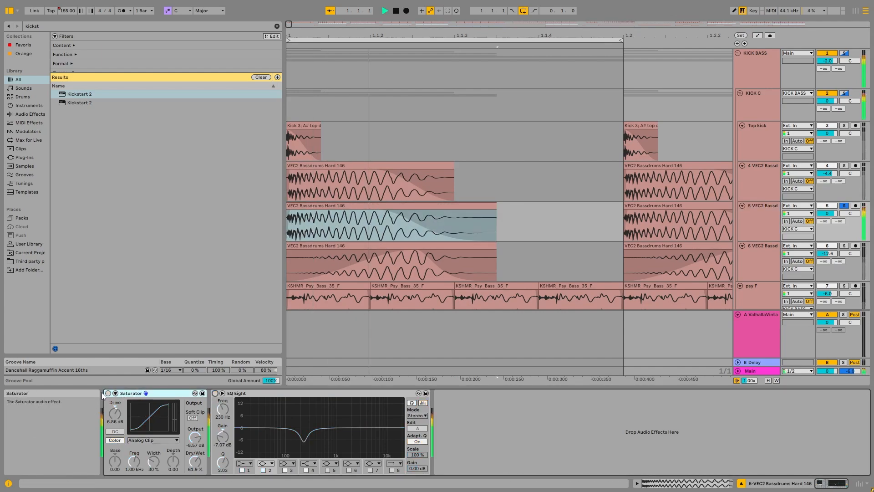
left_click(108, 393)
left_click(108, 393)
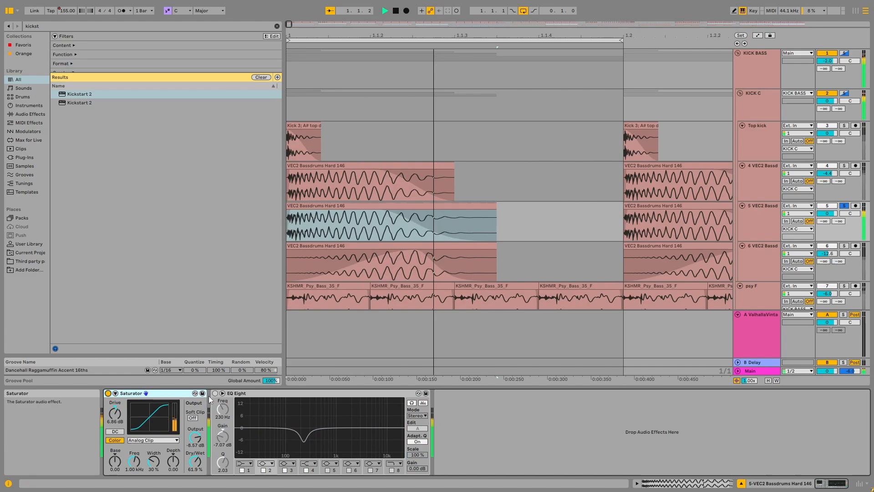
left_click(215, 393)
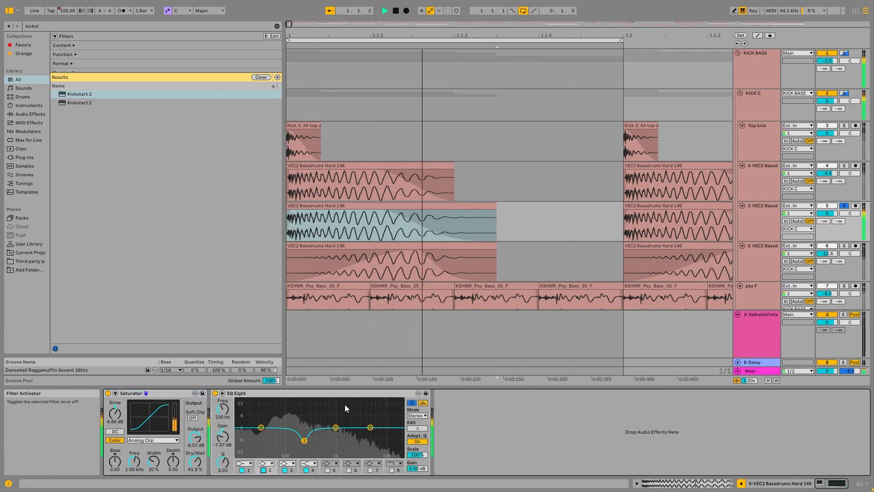
key("space")
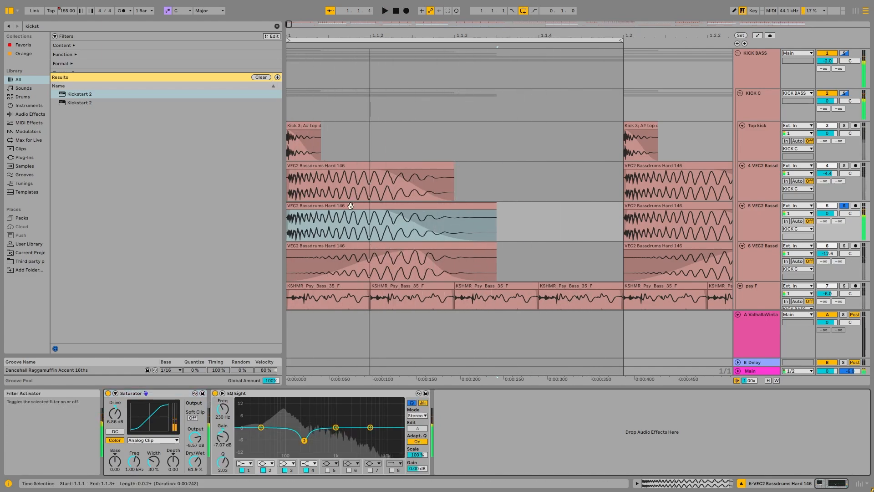
Step: Solo track 6 and play it while bypassing its Saturator and EQ Eight, re-enabling only the Saturator
left_click(843, 246)
left_click(392, 245)
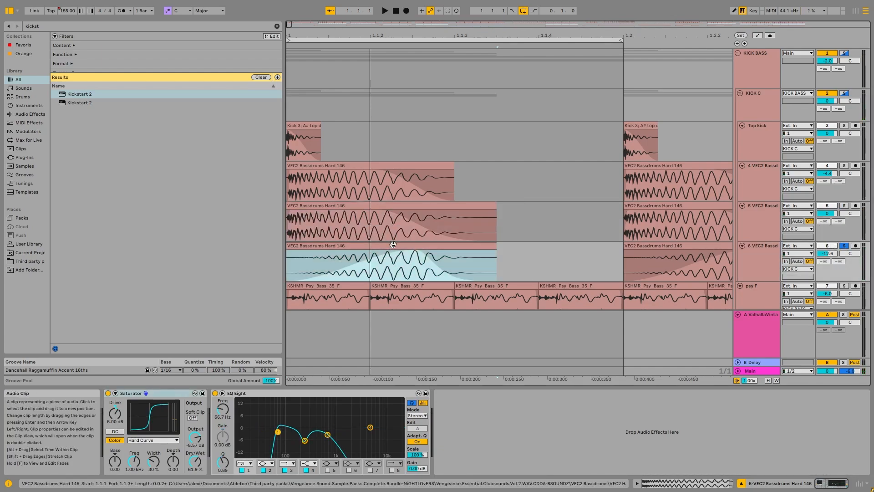
key("space")
left_click(108, 393)
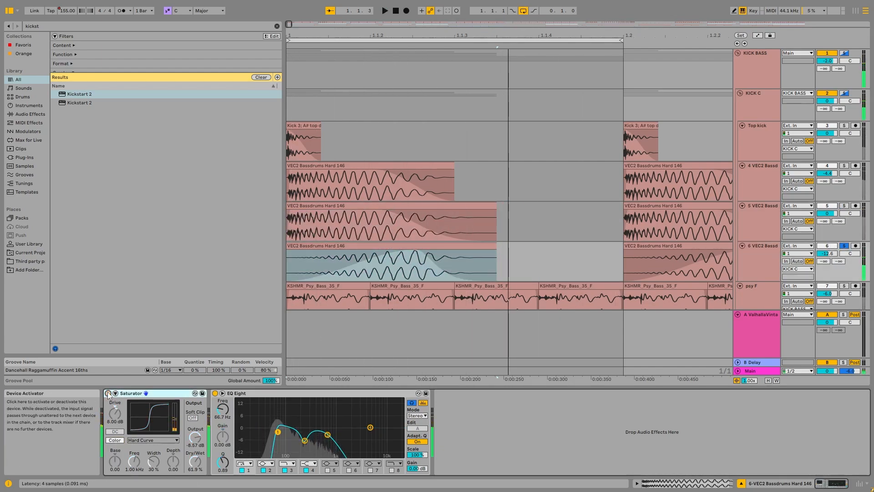
left_click(214, 393)
left_click(108, 393)
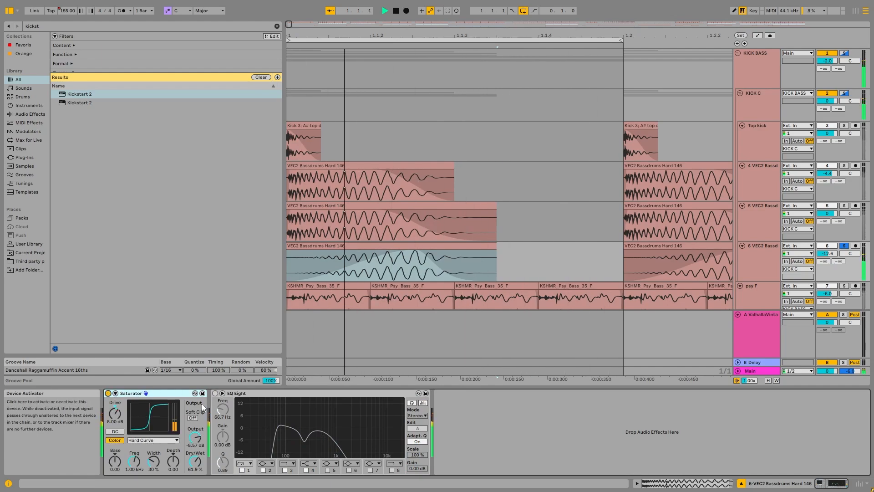
key("space")
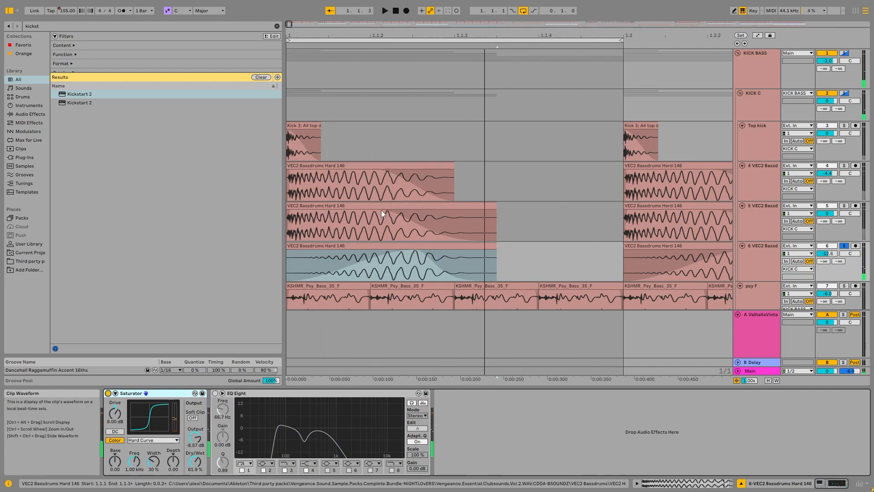
Step: Set the arrangement's fixed grid to 1/16
left_click(364, 227)
right_click(482, 153)
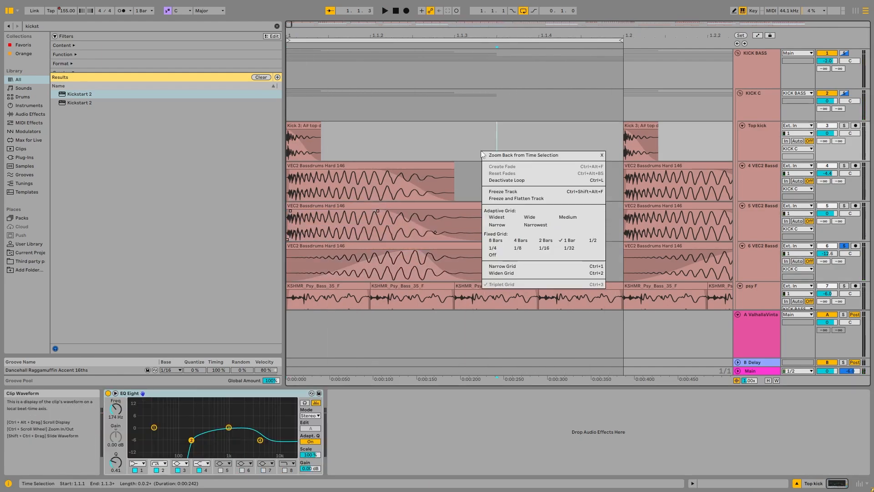
left_click(542, 248)
Step: Highlight the tail of the track 4 kick clip, select the track 6 clip, and solo track 5 together with track 6
left_click_drag(343, 176, 443, 173)
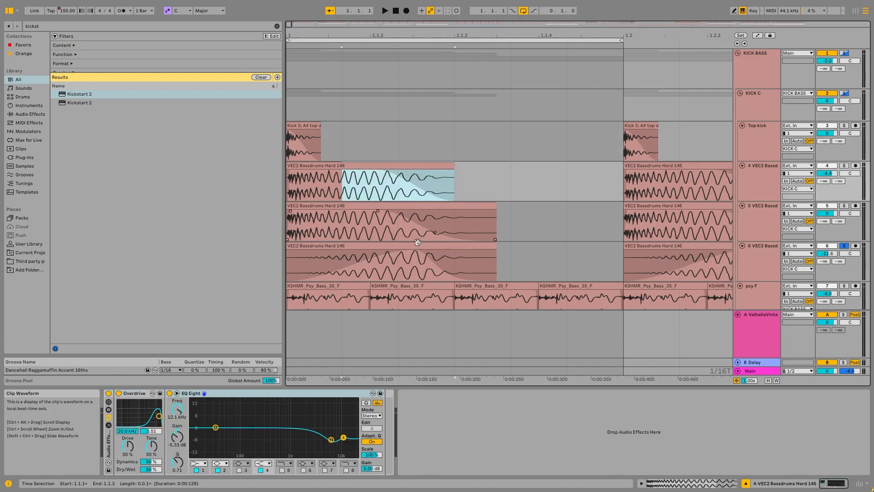
left_click(401, 246)
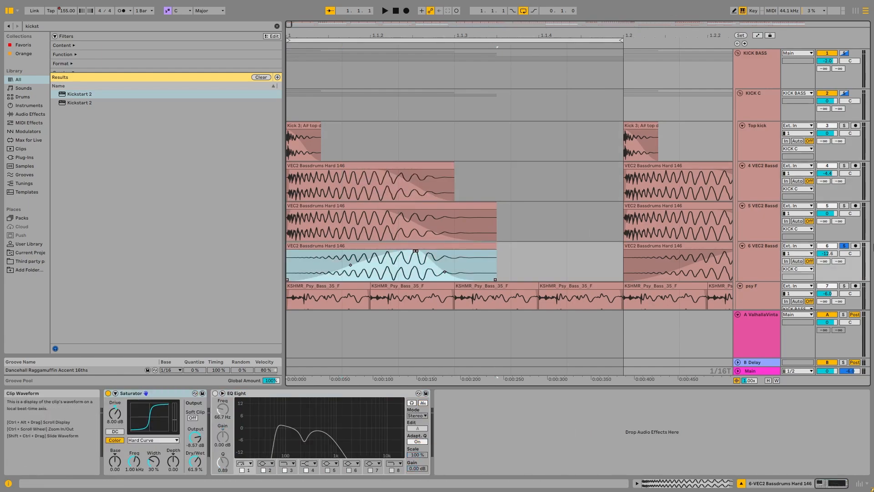
key("Up")
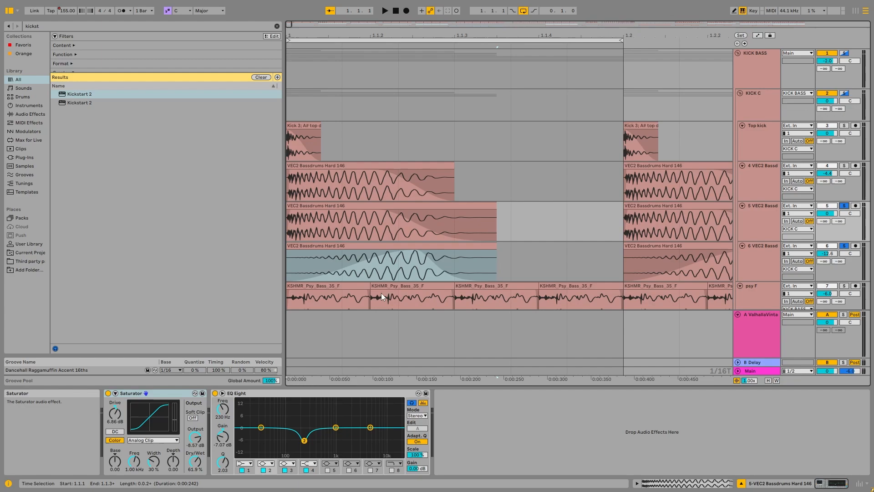
Step: Play the track 5 and track 6 kick layers together while toggling track 6's solo off and on
left_click(388, 249)
key("space")
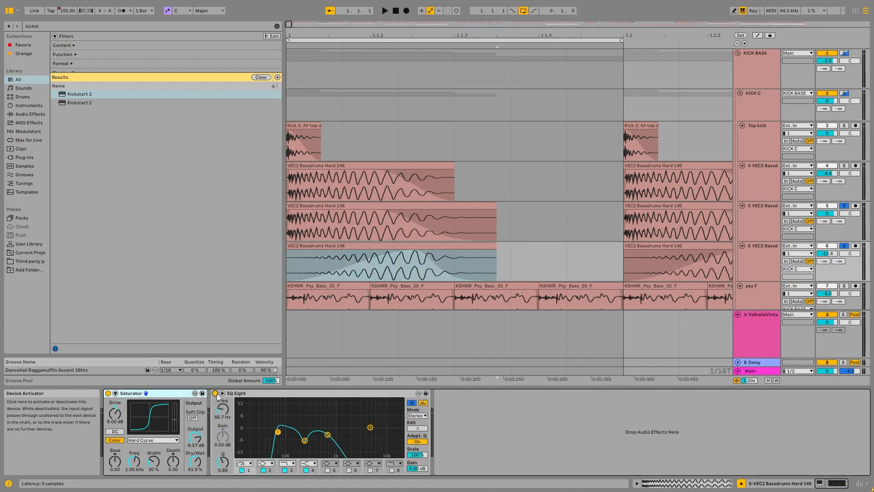
left_click(844, 246)
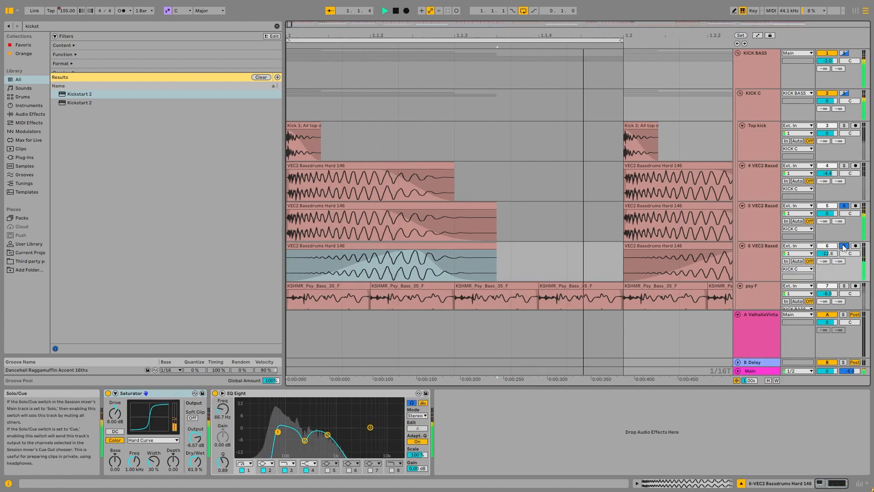
left_click(844, 246)
key("space")
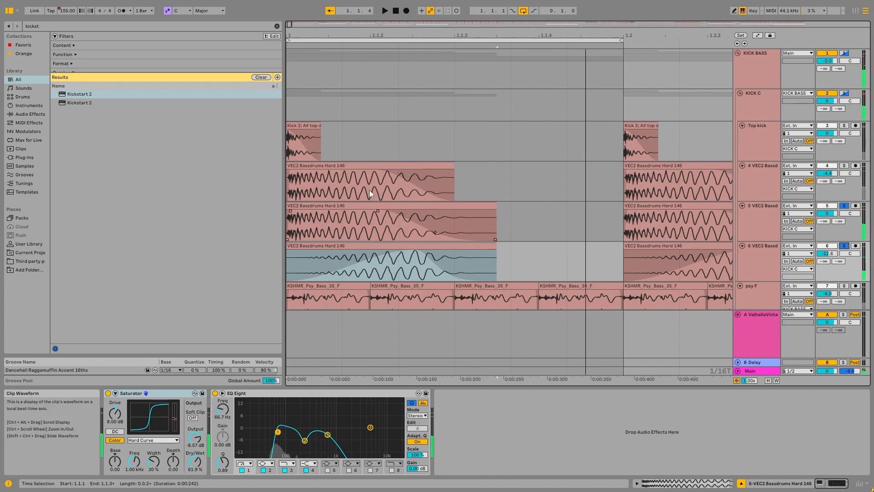
Step: Solo the KICK C group and play it while bypassing and re-enabling its whole Audio Effect Rack
left_click(845, 94)
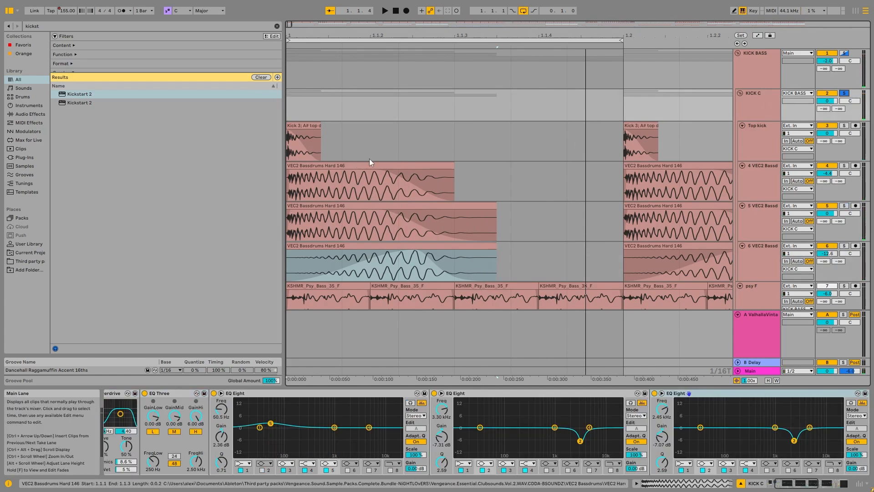
left_click(304, 125)
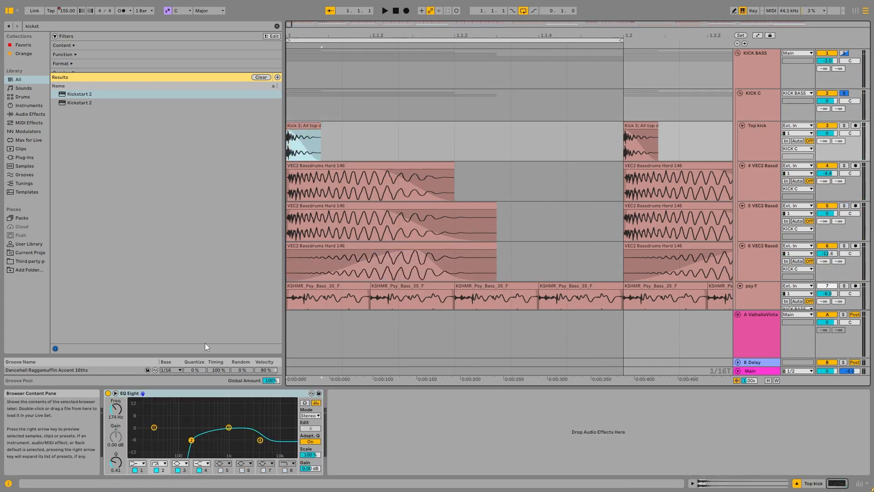
left_click(765, 111)
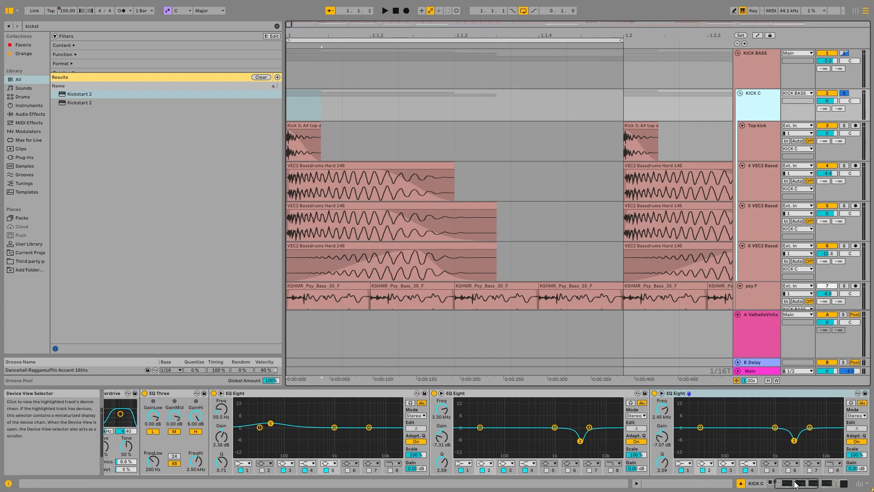
left_click_drag(793, 482, 774, 483)
left_click(109, 393)
key("space")
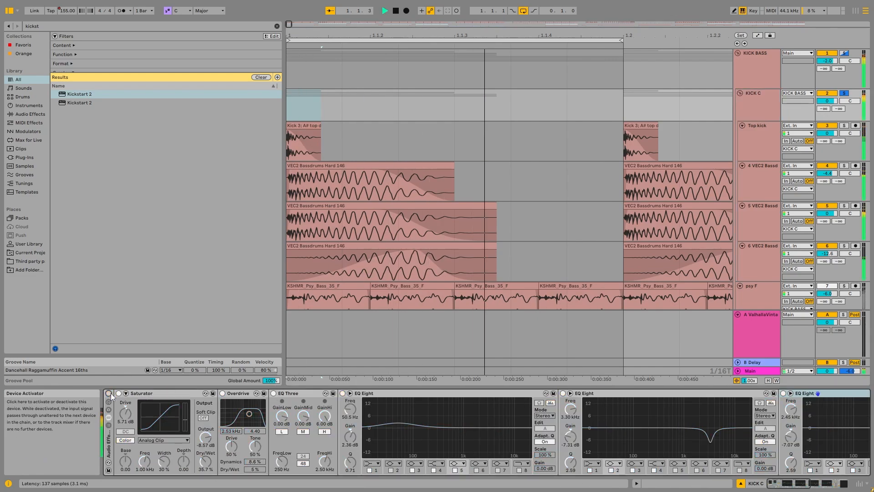
left_click(109, 394)
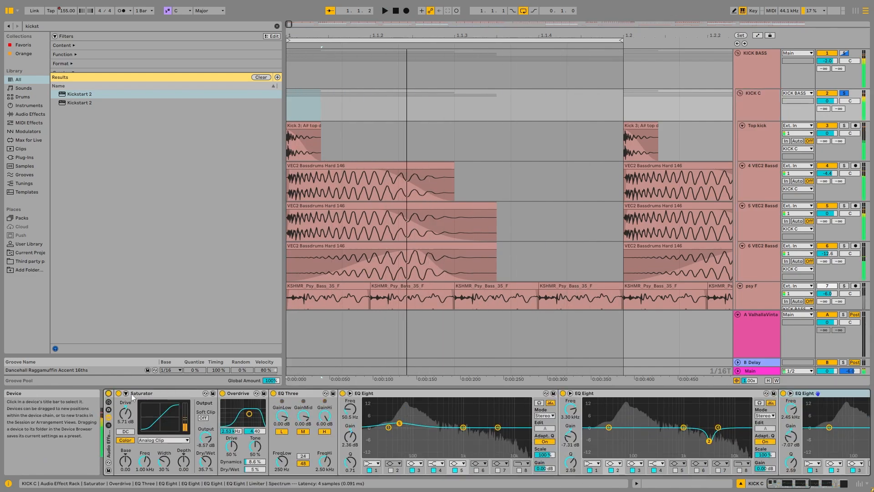
Step: Examine the KICK C group's Saturator and Overdrive, and play the kick while bypassing and re-enabling EQ Three
left_click(132, 394)
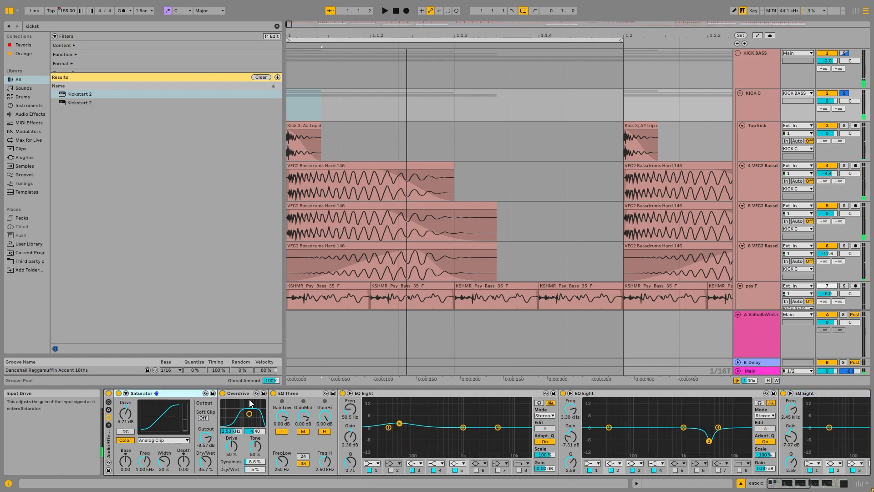
left_click(234, 393)
key("space")
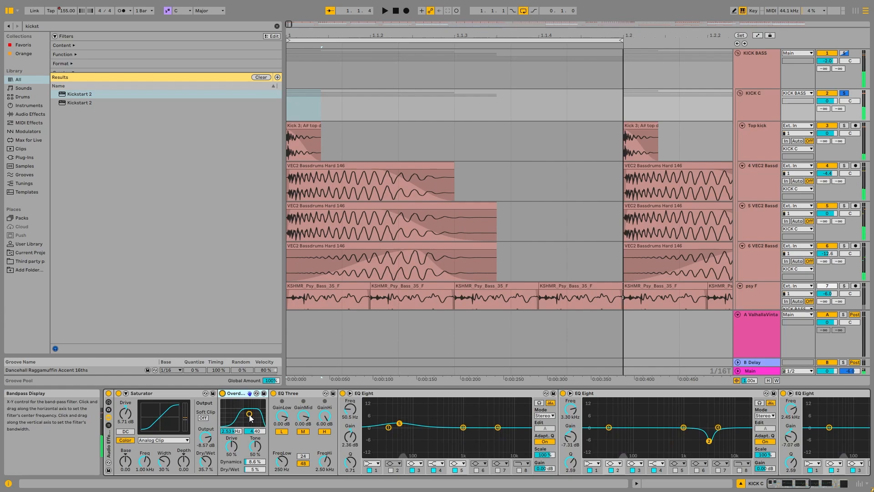
left_click(273, 393)
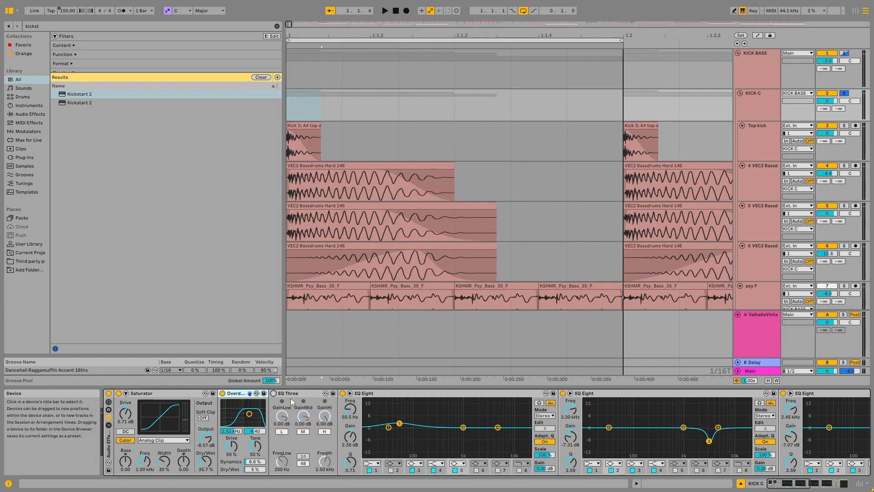
key("space")
left_click(274, 393)
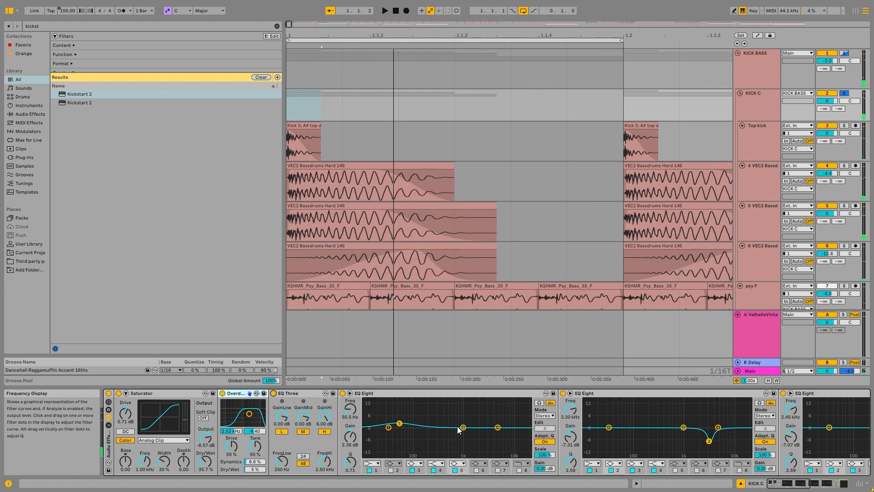
Step: Examine the EQ Eight curves along the KICK C group's effect chain while playing the kick
left_click_drag(791, 481, 798, 481)
key("space")
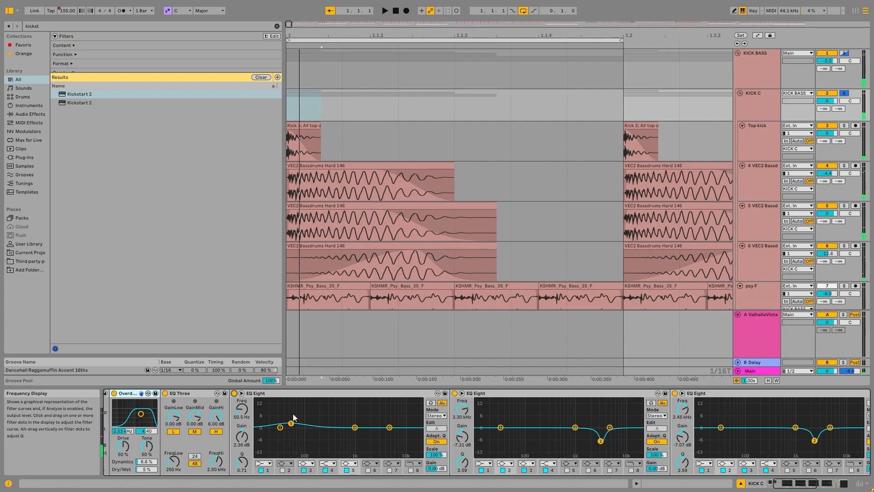
left_click(523, 394)
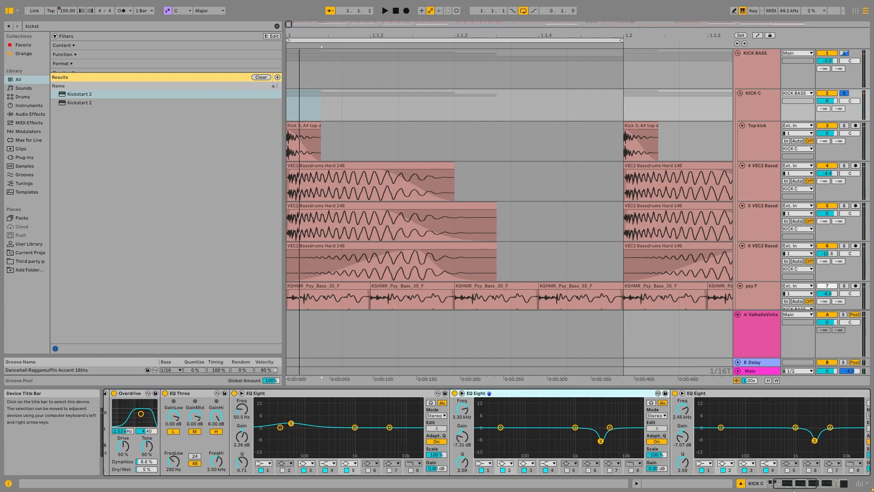
left_click_drag(796, 483, 807, 482)
key("space")
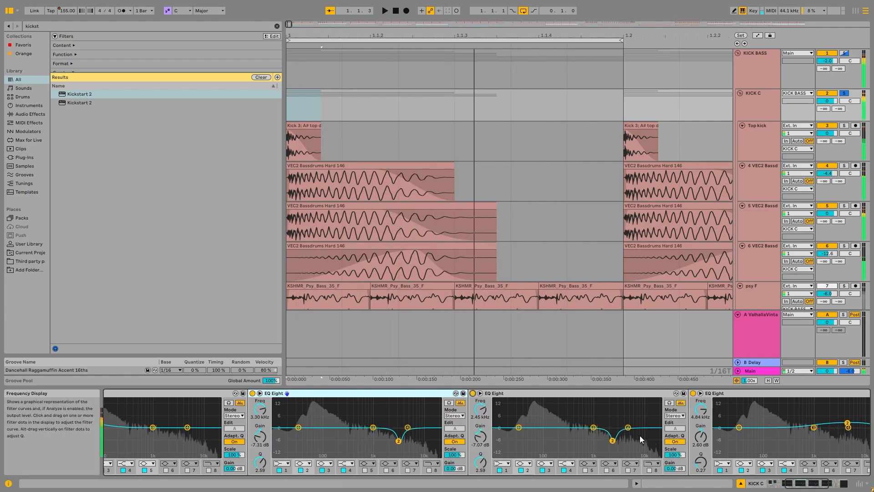
left_click_drag(776, 485, 816, 484)
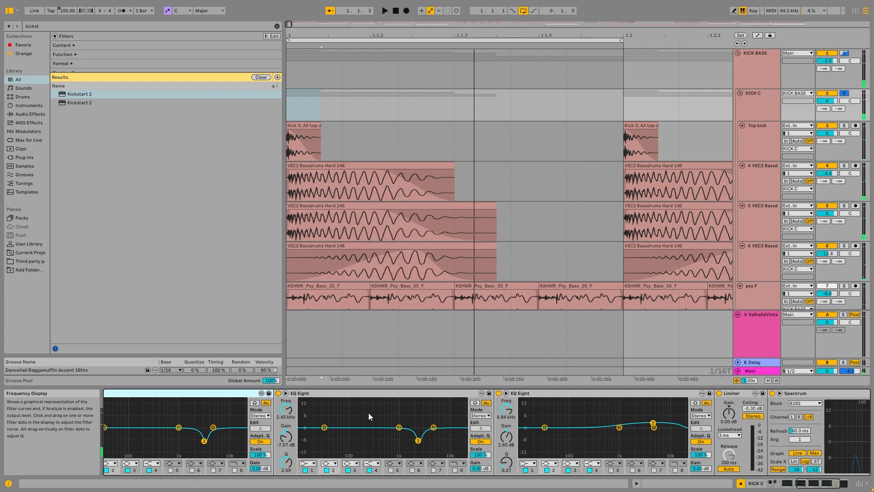
left_click(591, 397)
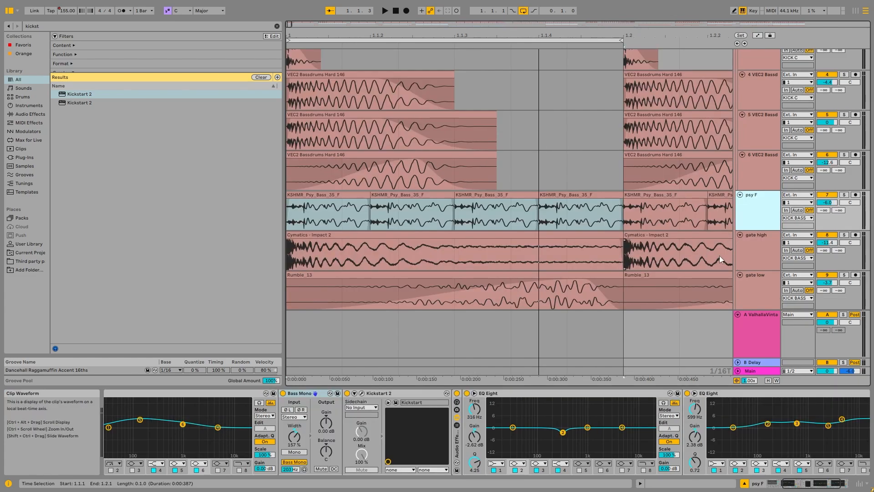
Step: Solo the gate high track, select its Cymatics - Impact 2 clip, and play it
left_click(755, 248)
scroll(814, 242, "down", 2)
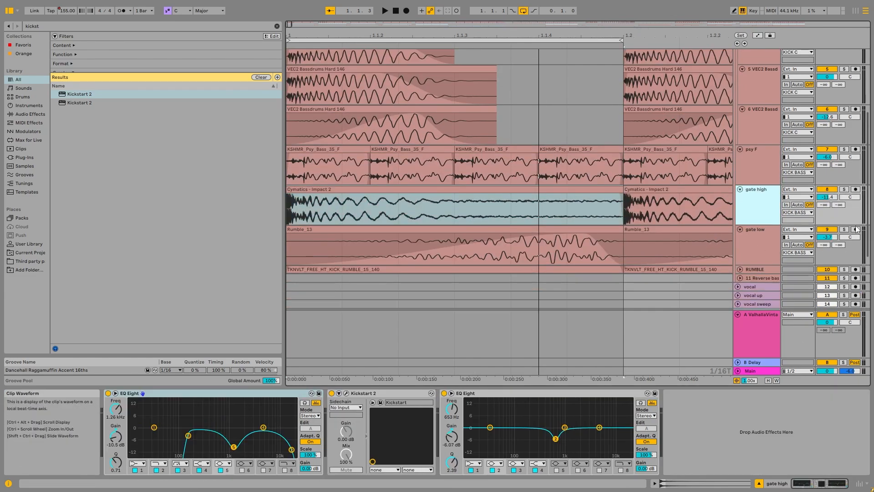
left_click(843, 189)
left_click(422, 188)
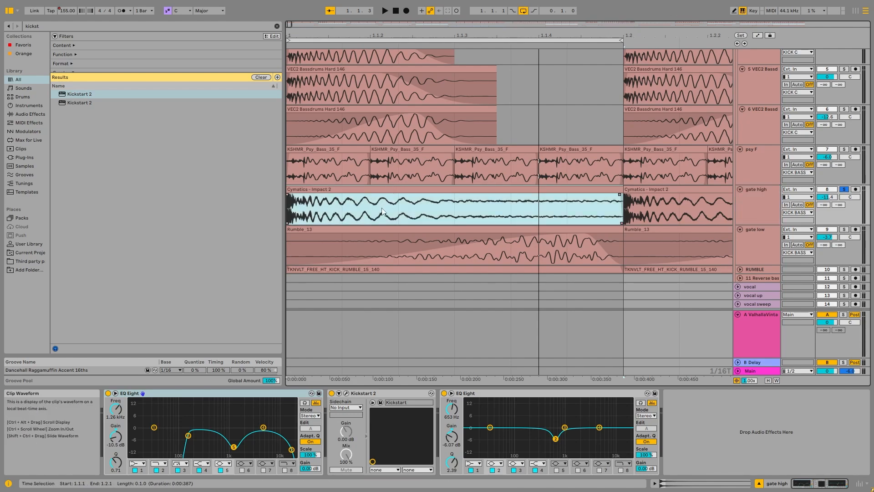
key("space")
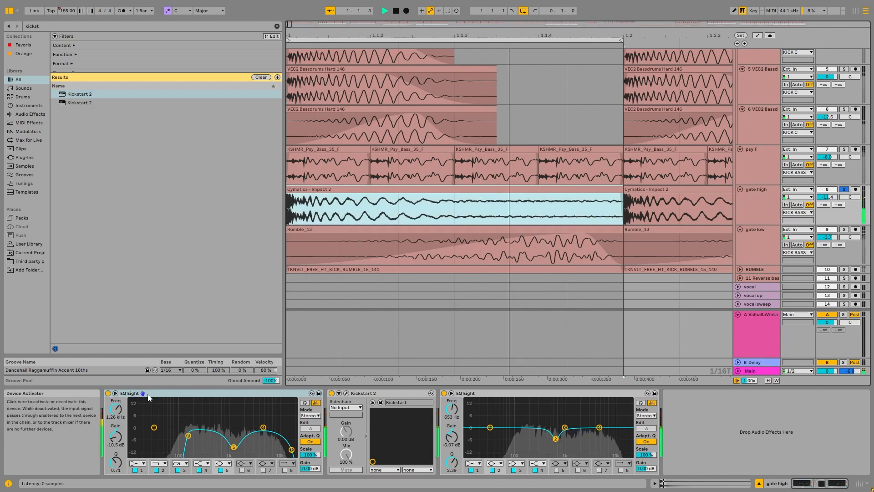
Step: Group gate high's two EQ Eights and Kickstart 2 into a rack, and compare the sound with the rack bypassed and enabled
left_click(178, 396)
left_click(506, 398, "shift")
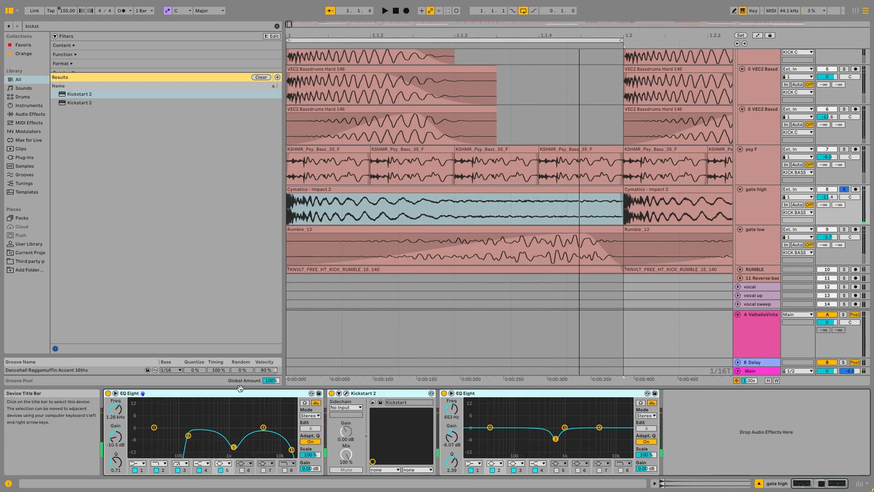
key("ctrl+g")
left_click(108, 393)
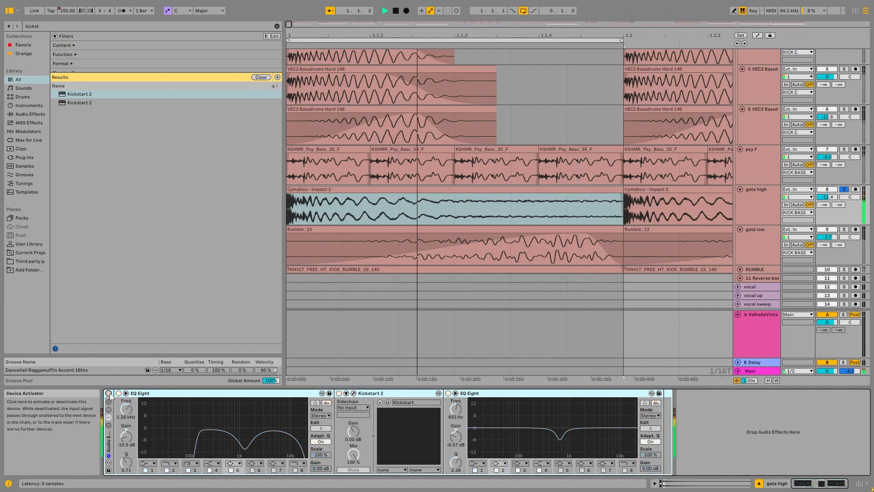
left_click(109, 394)
Step: Open gate high's Kickstart 2 plug-in window to examine its volume curve during playback, and close it
left_click(353, 394)
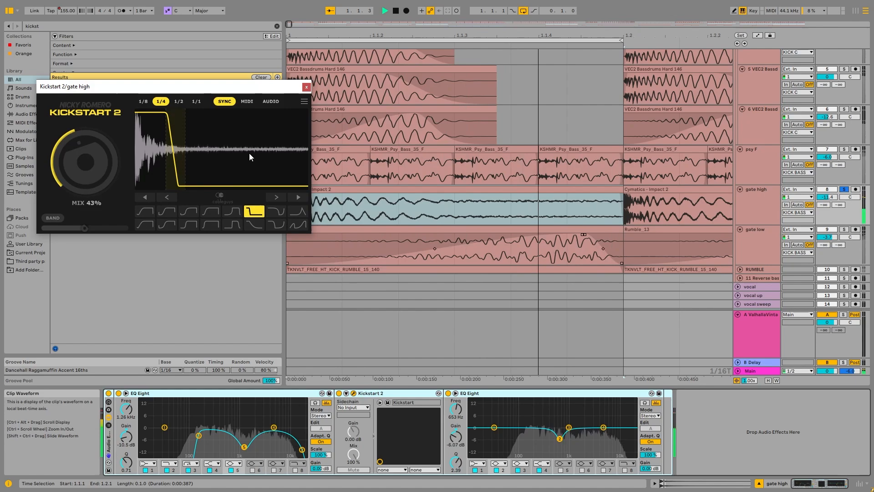
key("space")
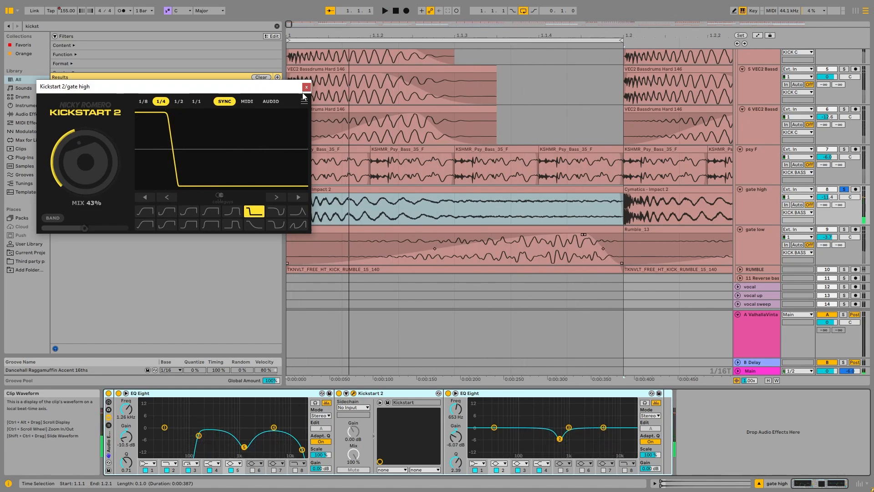
left_click(307, 86)
Step: Solo the KICK C group together with gate high and play both
scroll(812, 86, "up", 5)
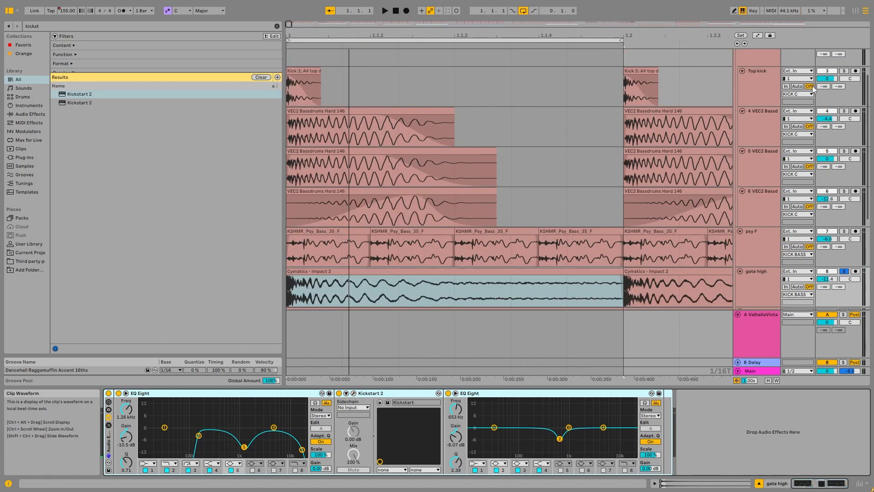
left_click(843, 86)
key("space")
scroll(843, 88, "down", 3)
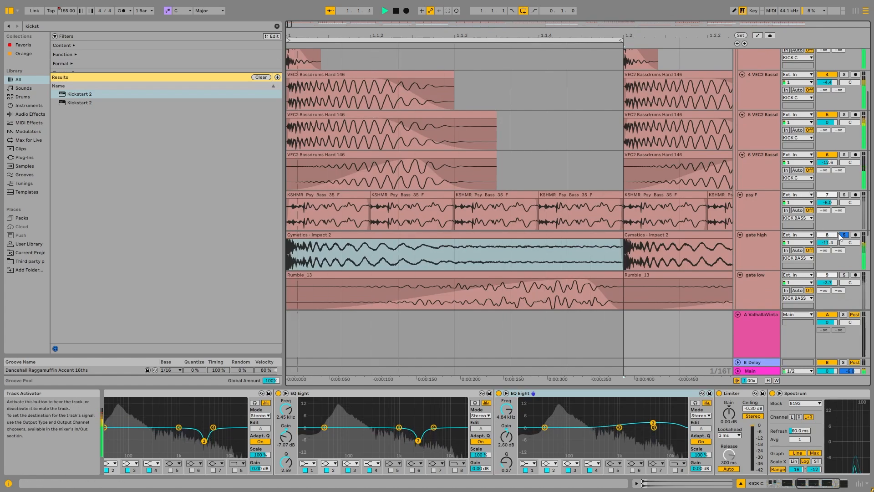
key("space")
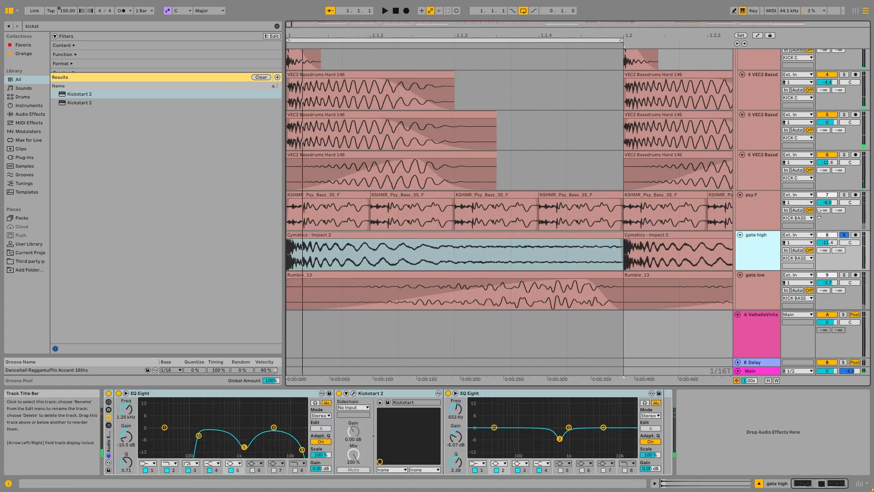
Step: Select gate high's Cymatics - Impact 2 clip and play it with the kick while bypassing and re-enabling its first EQ Eight
scroll(783, 200, "up", 4)
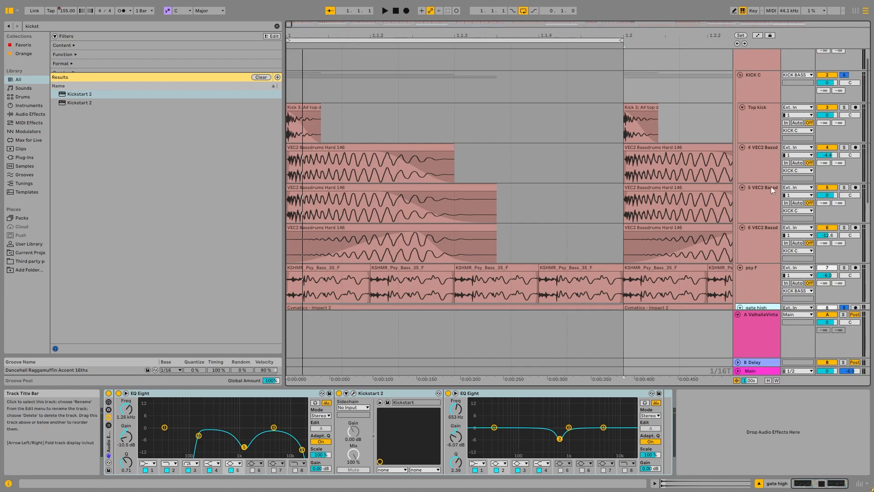
left_click(758, 110)
scroll(752, 203, "down", 5)
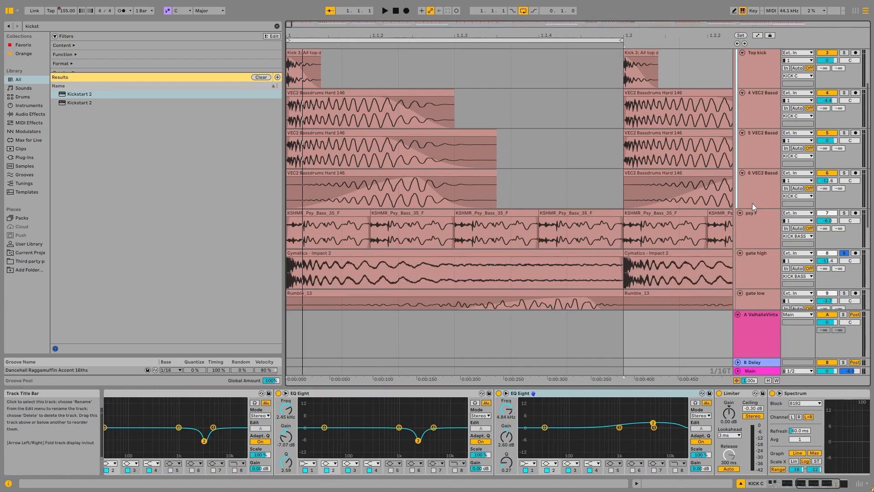
left_click(392, 225)
left_click(371, 203)
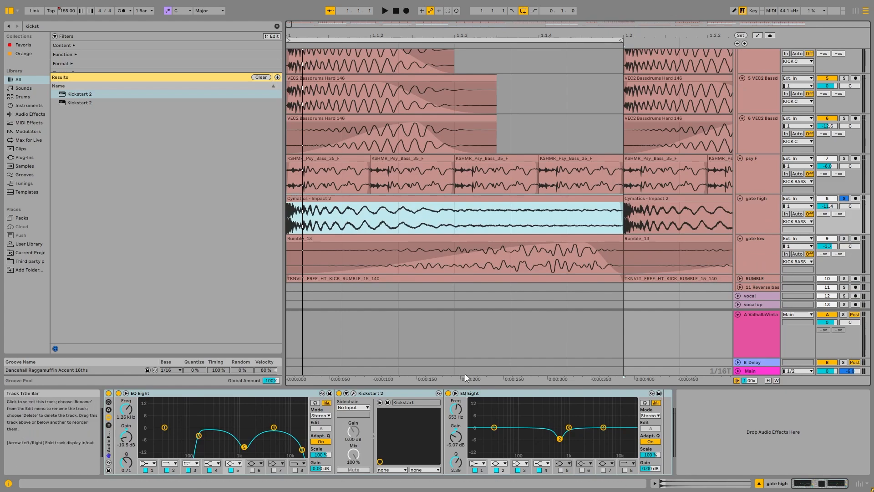
key("space")
left_click(118, 393)
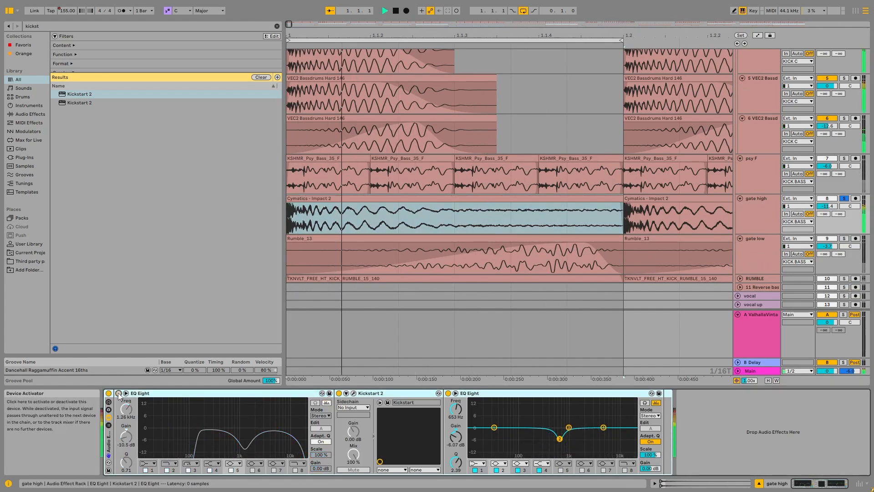
left_click(118, 393)
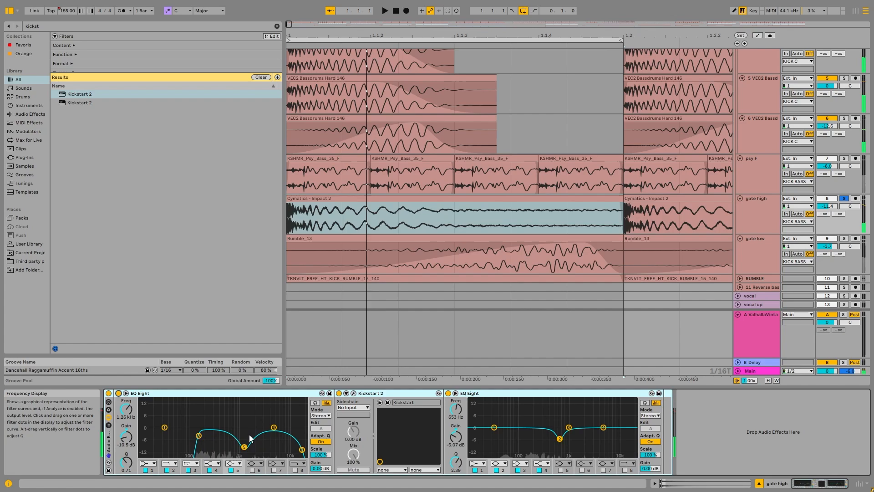
Step: Bypass and re-enable gate high's EQ Eight after Kickstart 2 during playback
left_click(126, 393)
key("Escape")
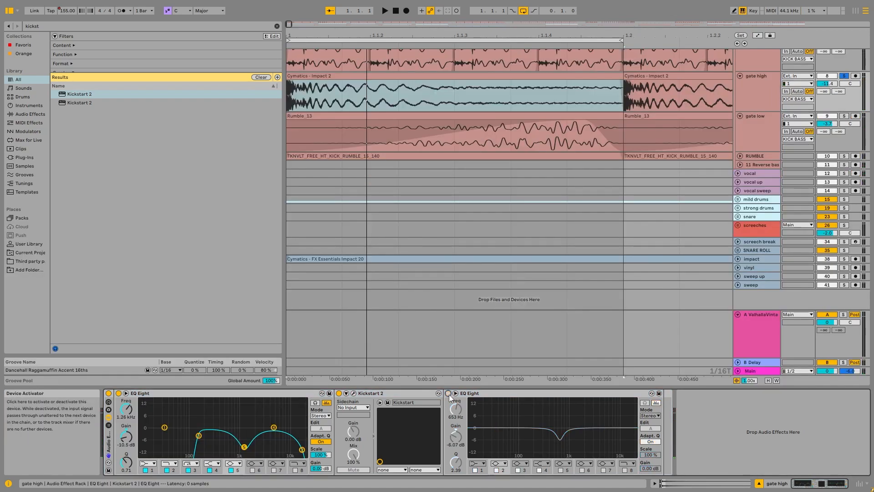
key("space")
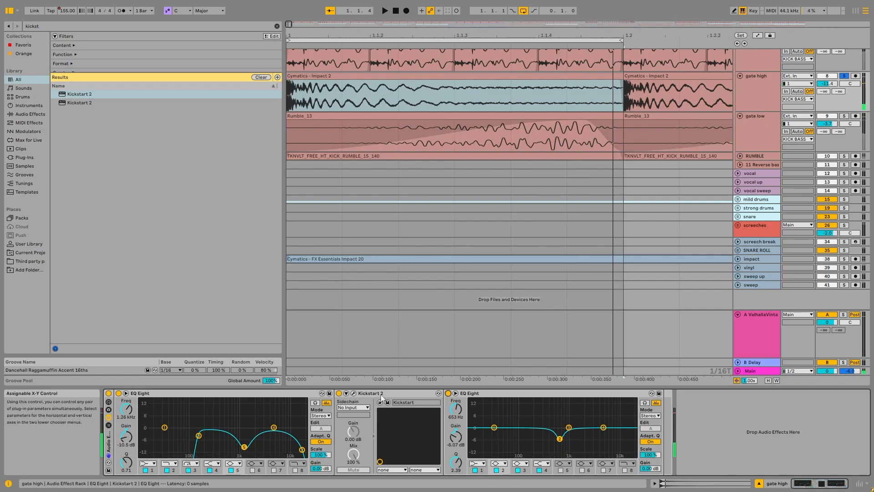
Step: Move the psy F track below gate high and solo it
left_click(769, 146)
scroll(737, 227, "up", 4)
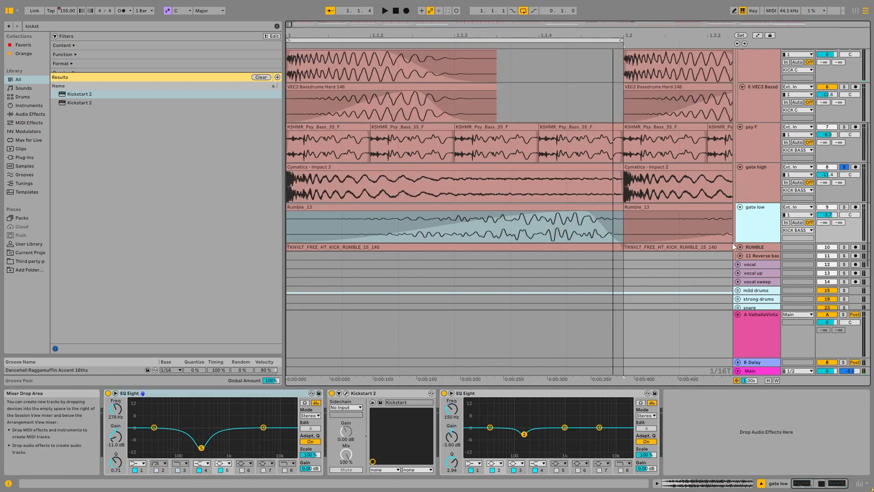
left_click(764, 182)
scroll(761, 198, "up", 2)
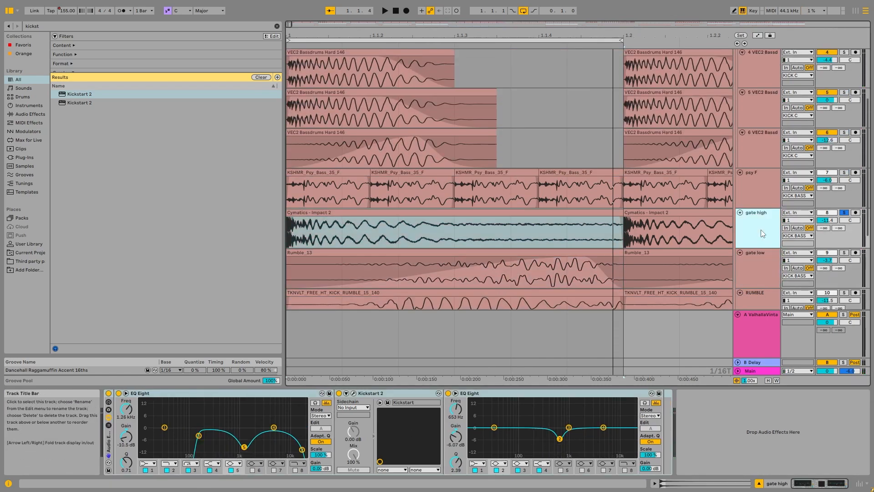
left_click_drag(768, 180, 761, 205)
left_click(844, 176)
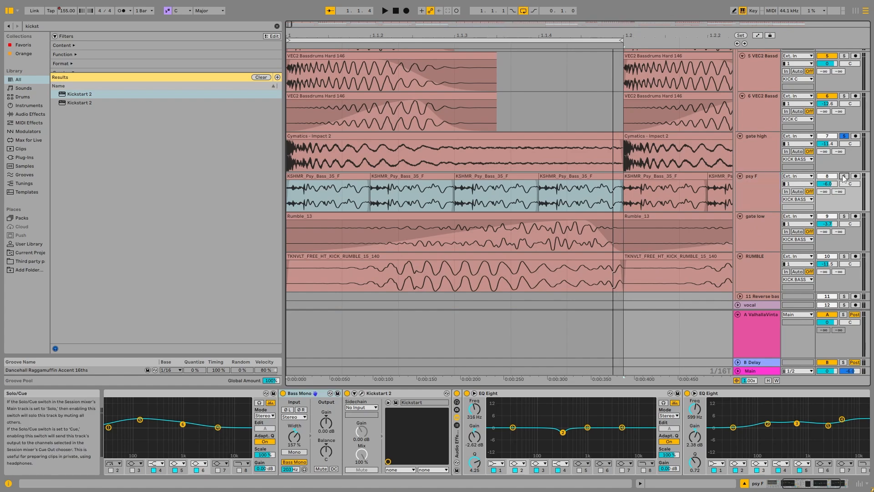
Step: Play psy F's first KSHMR_Psy_Bass_35_F clip while bypassing and re-enabling the audio effect rack that contains Amp
left_click(749, 198)
left_click(332, 176)
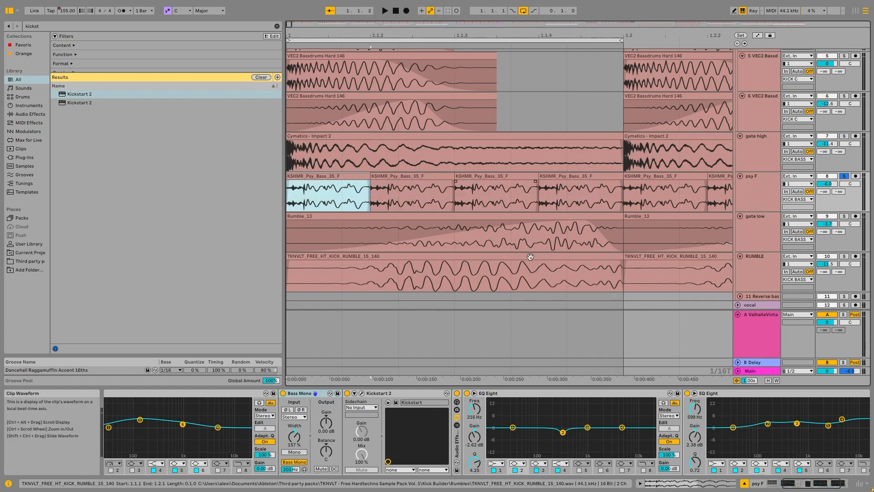
left_click_drag(790, 483, 740, 486)
key("space")
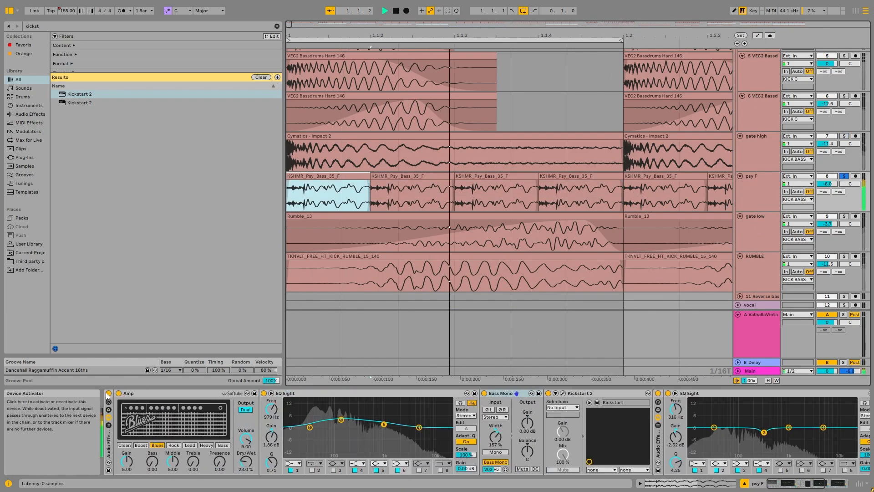
left_click(108, 394)
left_click(108, 394)
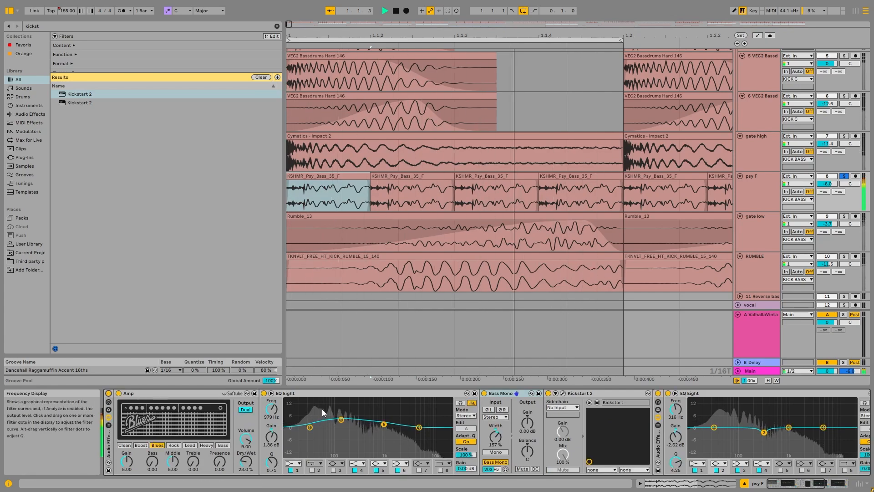
key("space")
Step: Enlarge the display of psy F's EQ Eight after Amp to examine its frequency spectrum during playback, and collapse it
double_click(342, 411)
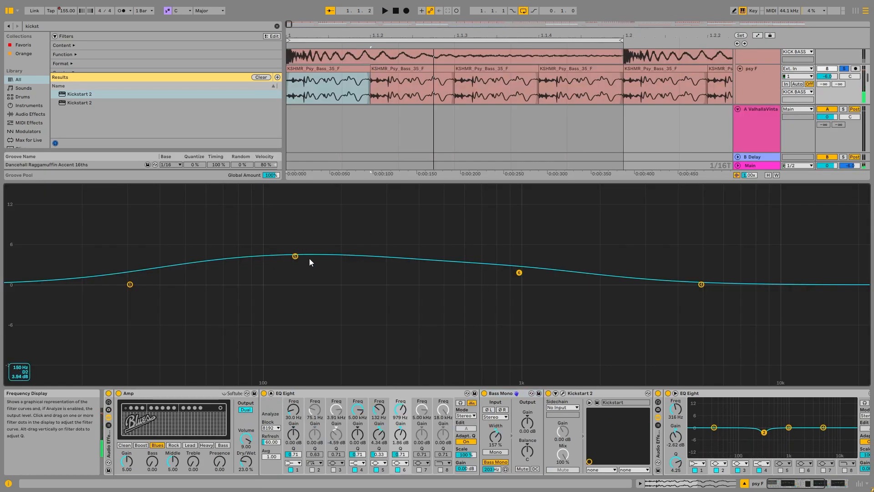
key("space")
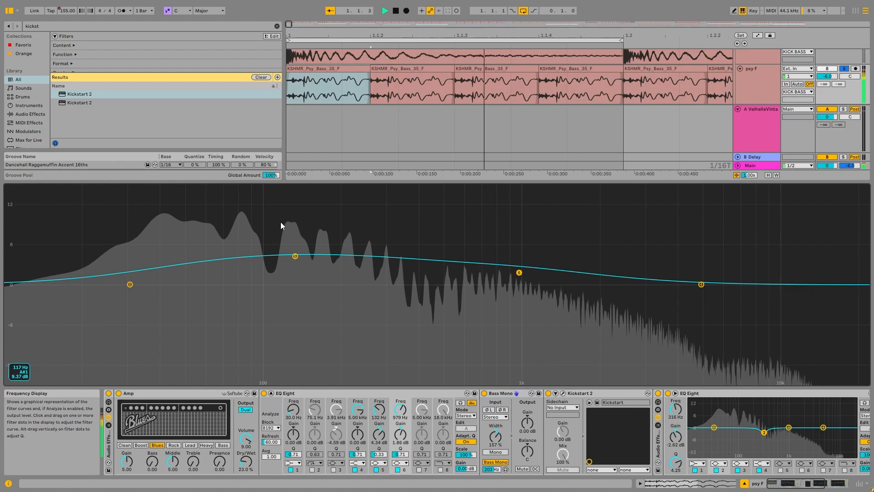
double_click(164, 215)
scroll(538, 123, "down", 1)
scroll(538, 123, "up", 6)
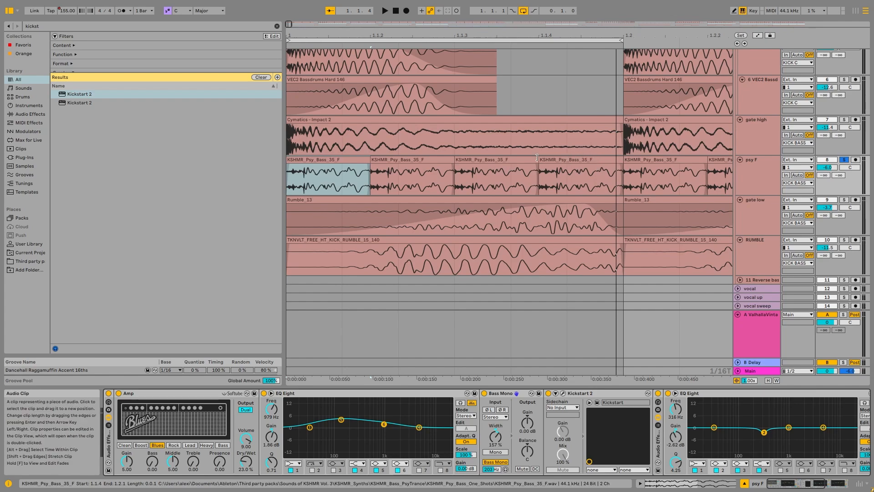
Step: Solo the RUMBLE track and play its TKNVLT_FREE_HT_KICK_RUMBLE_15_140 clip
left_click(759, 178)
left_click(761, 222)
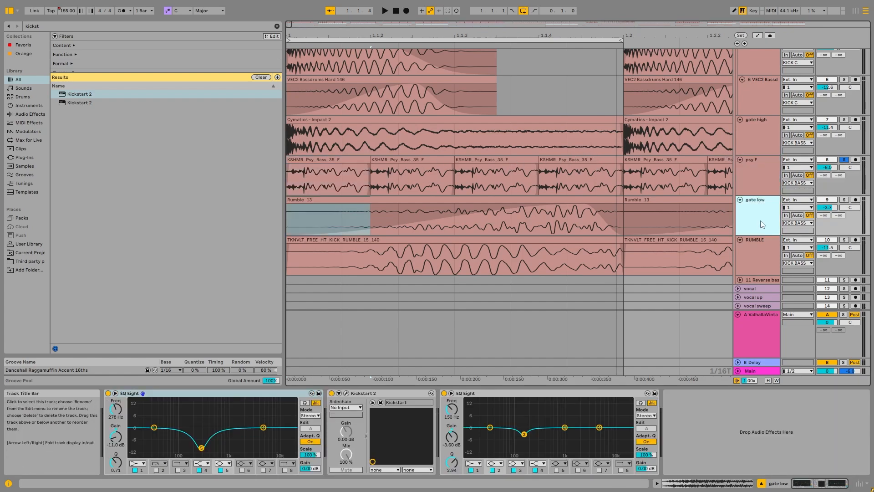
left_click(759, 255)
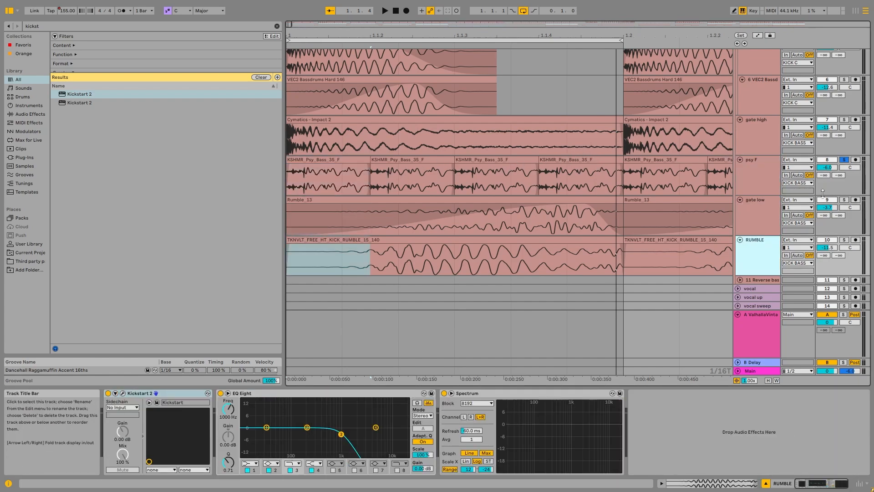
left_click(844, 240)
key("Up")
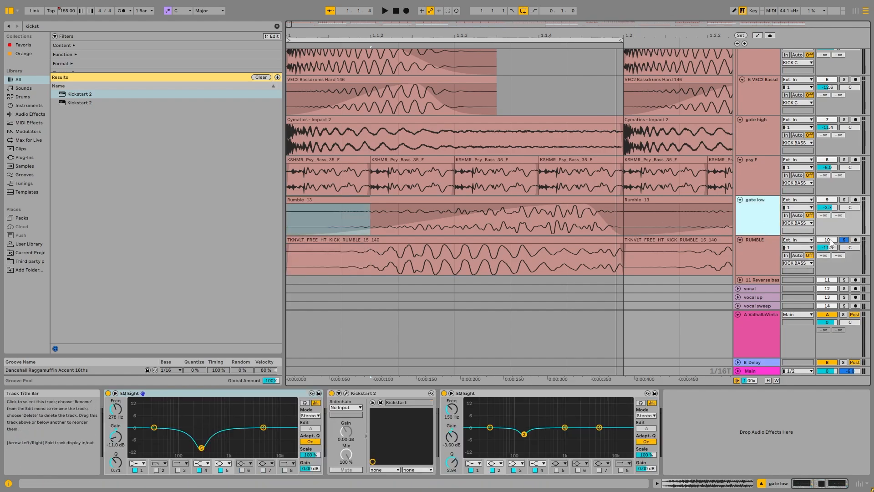
key("Down")
left_click(469, 239)
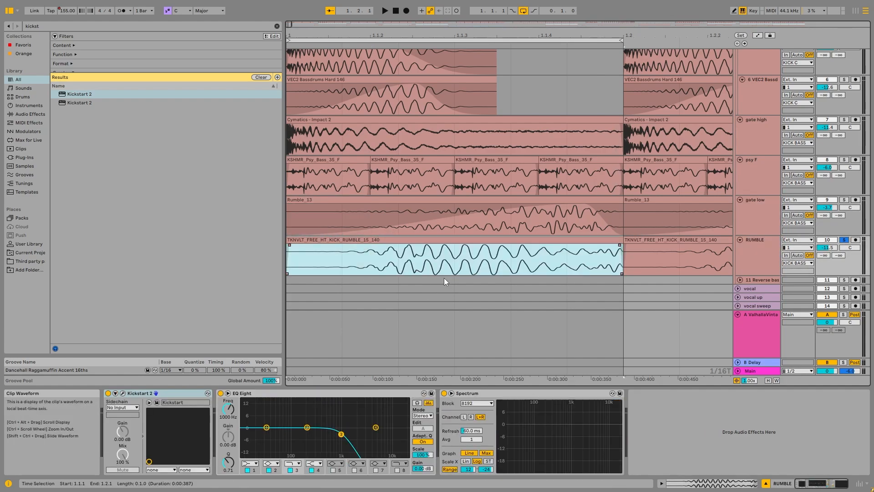
key("space")
key("space")
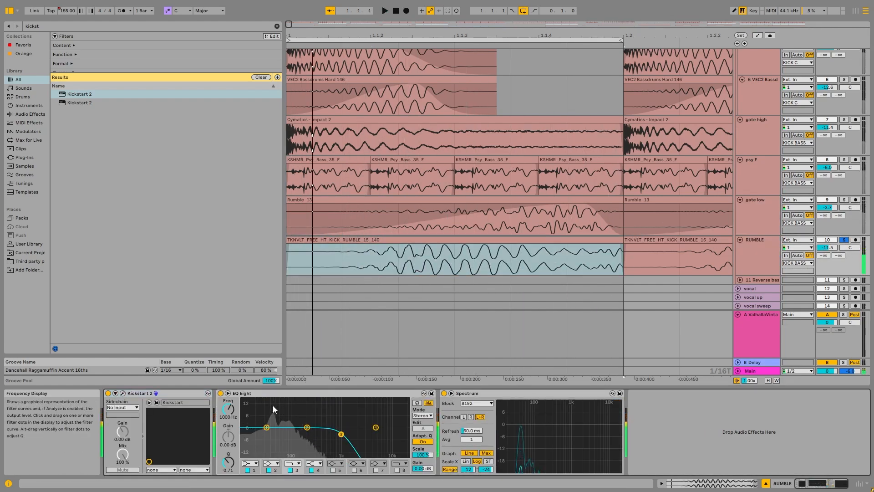
Step: Enlarge RUMBLE's EQ Eight display to examine the low-end spectrum during playback, and collapse it
left_click(227, 393)
key("space")
left_click(228, 393)
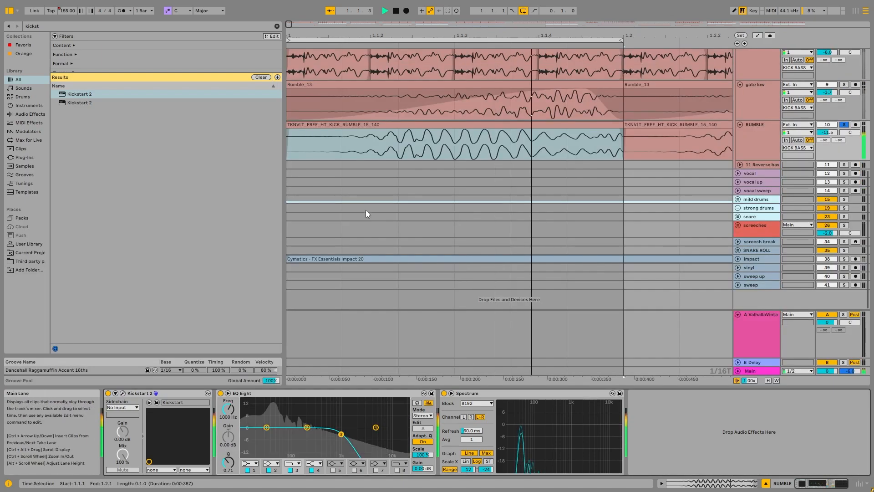
key("space")
Step: Solo the gate low track and play its Rumble_13 clip
scroll(444, 94, "up", 3)
left_click(341, 109)
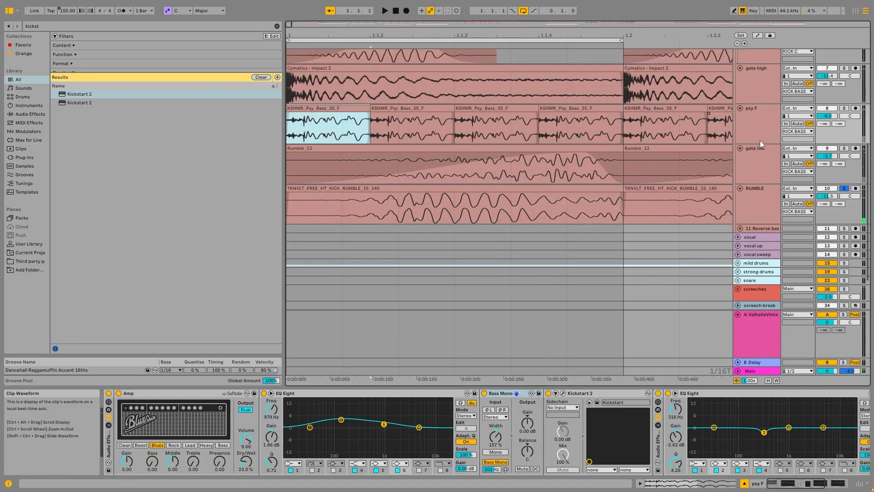
left_click(759, 153)
left_click(843, 149)
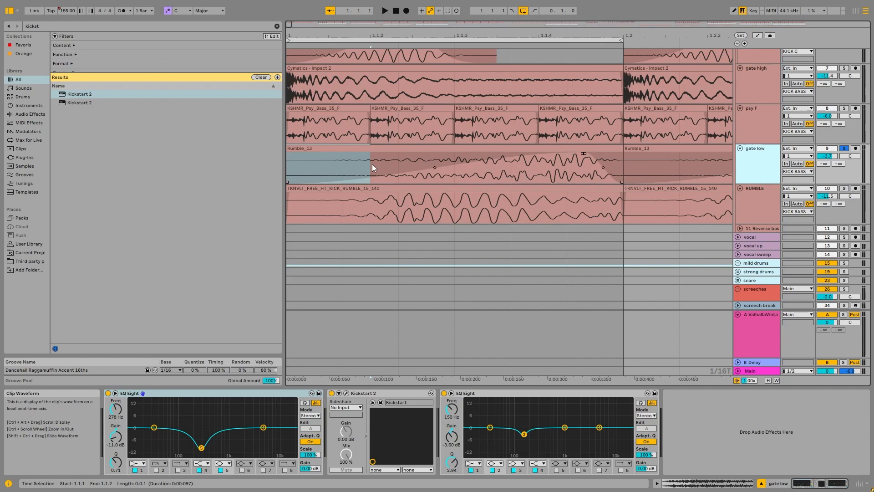
left_click(379, 148)
key("space")
key("space")
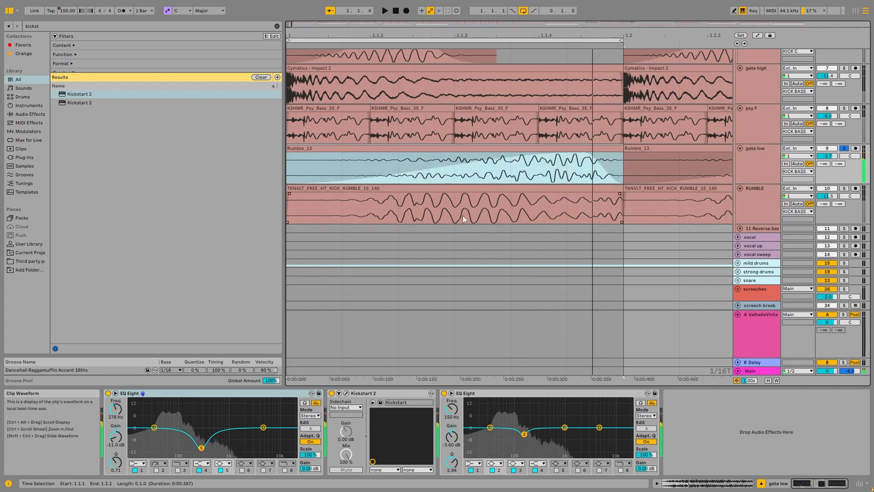
key("space")
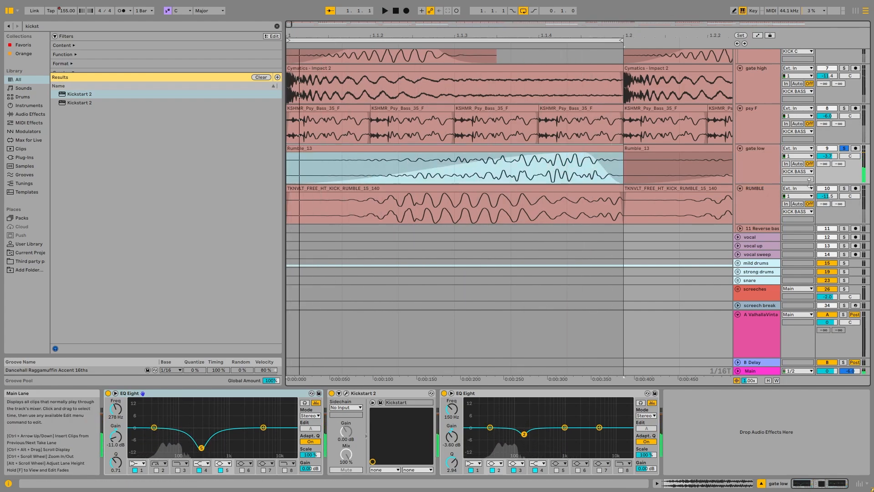
Step: Solo RUMBLE together with gate low and compare the playback with and without gate low
left_click(845, 188)
left_click(751, 210)
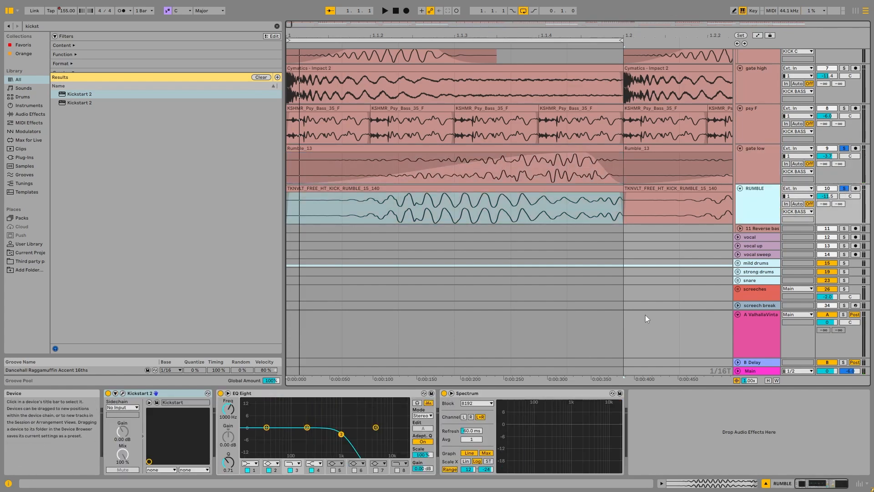
key("space")
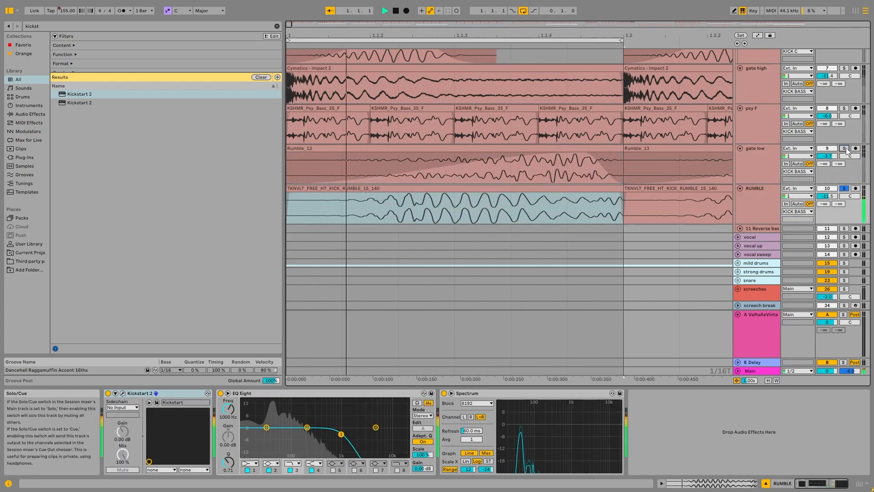
left_click(844, 148)
left_click(757, 165)
key("space")
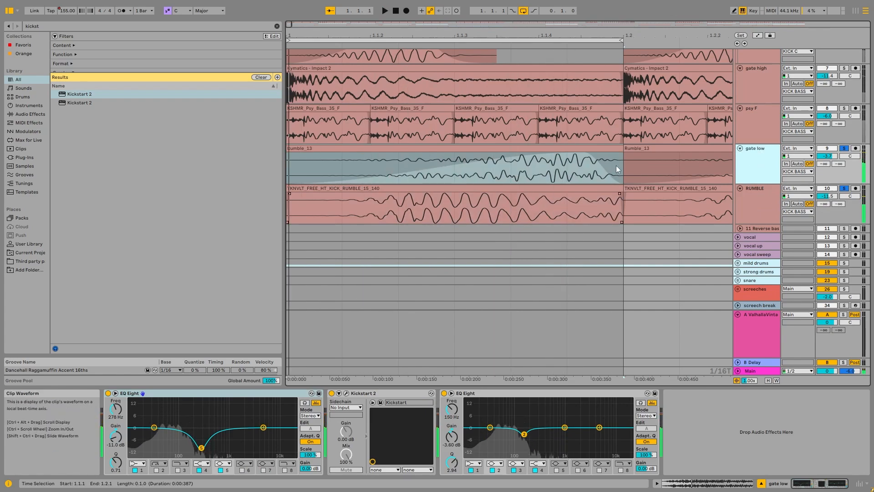
Step: Search the browser for "rumble" and preview several Rumble samples, including Rumble_7, Rumble_10 and Rumble_3
left_click(167, 26)
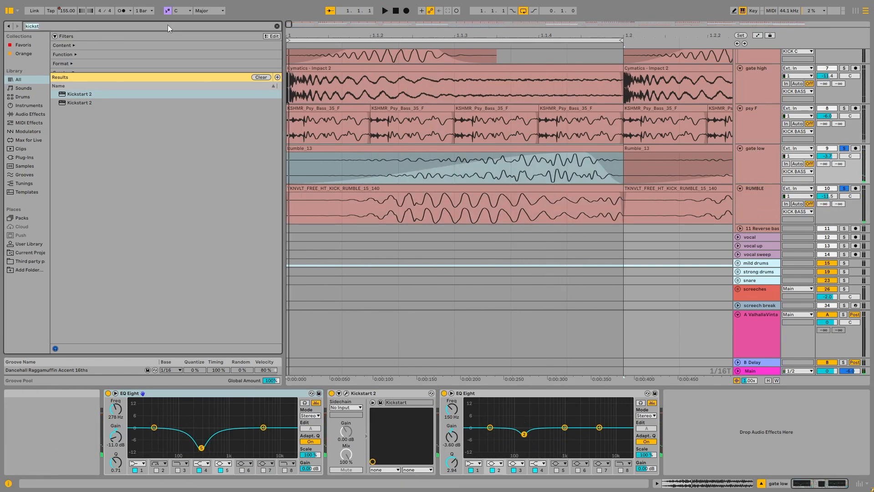
type("rumble")
scroll(123, 173, "down", 5)
left_click(120, 166)
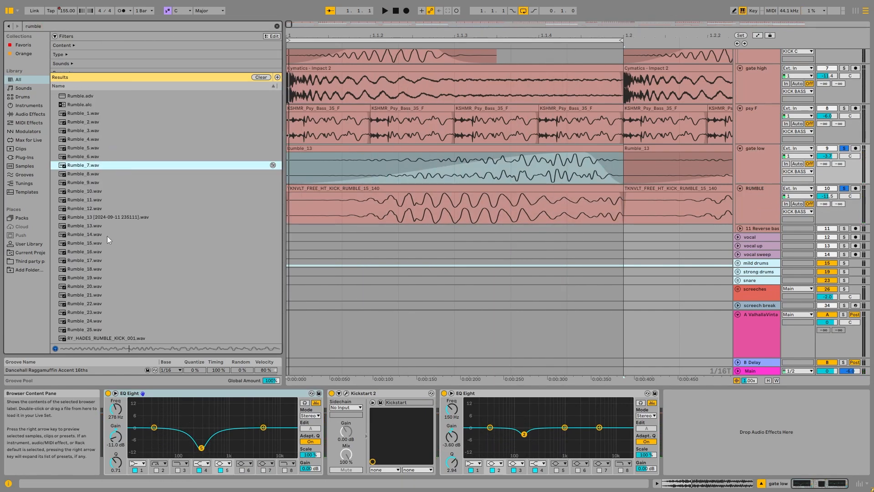
left_click(119, 191)
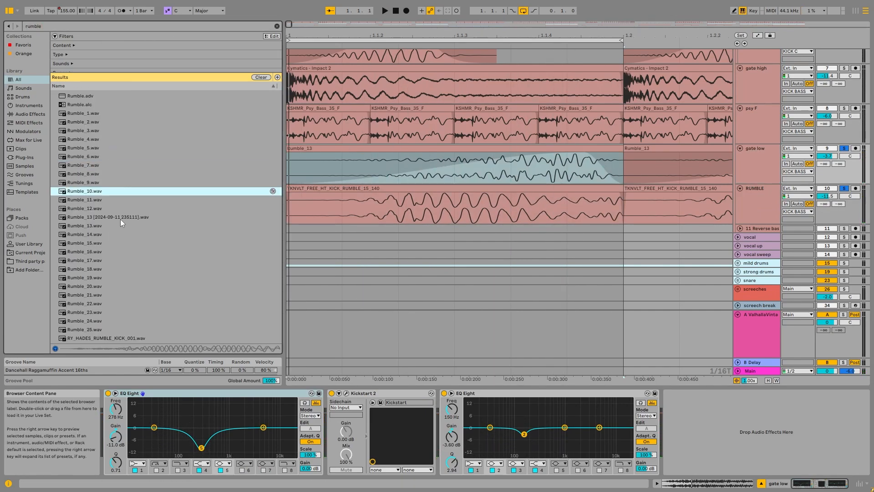
left_click(127, 253)
scroll(138, 246, "up", 3)
left_click(134, 228)
left_click(130, 186)
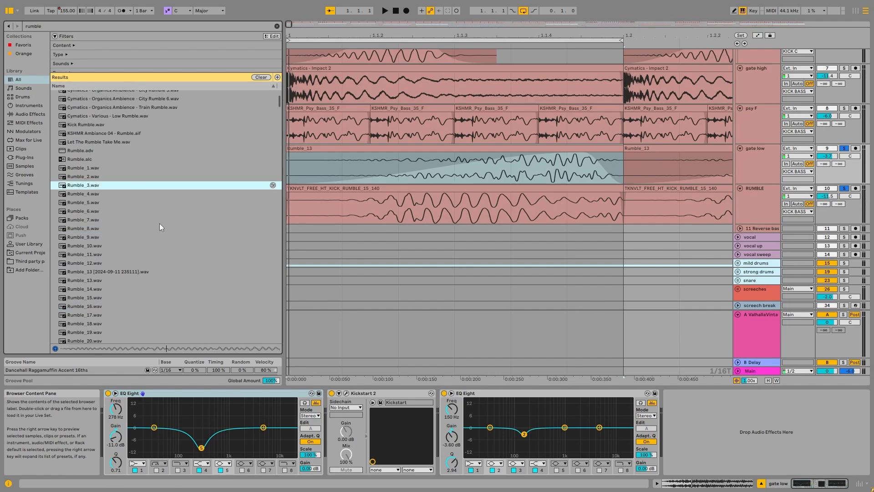
scroll(250, 247, "up", 2)
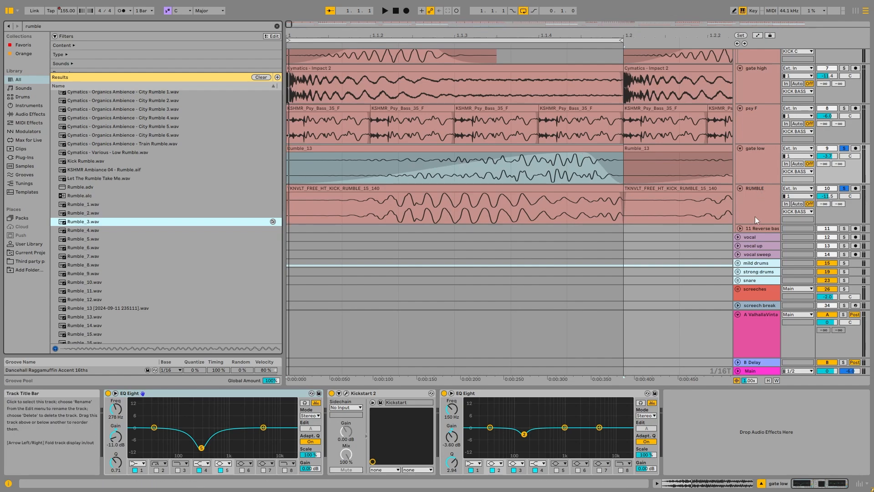
Step: Solo the 4-VEC2 Bassdrums Hard 146 kick layer, switch the solo to the 5-VEC2 layer and play it
left_click(751, 198)
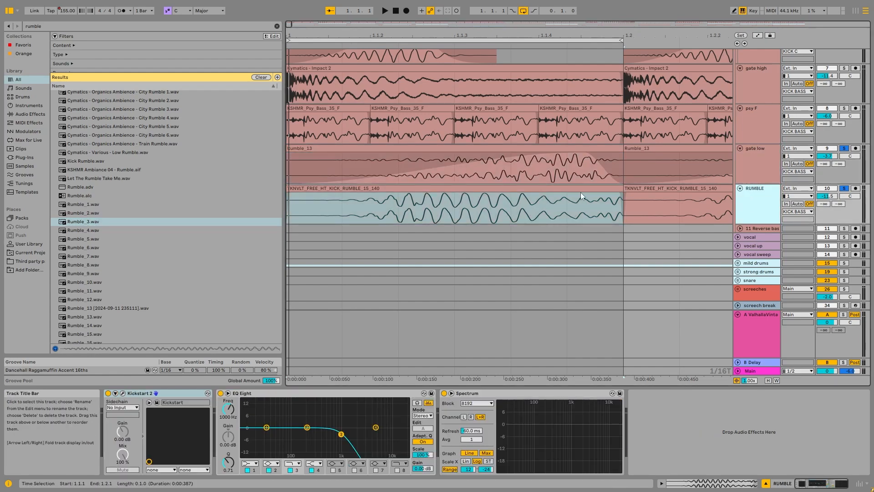
scroll(503, 183, "up", 5)
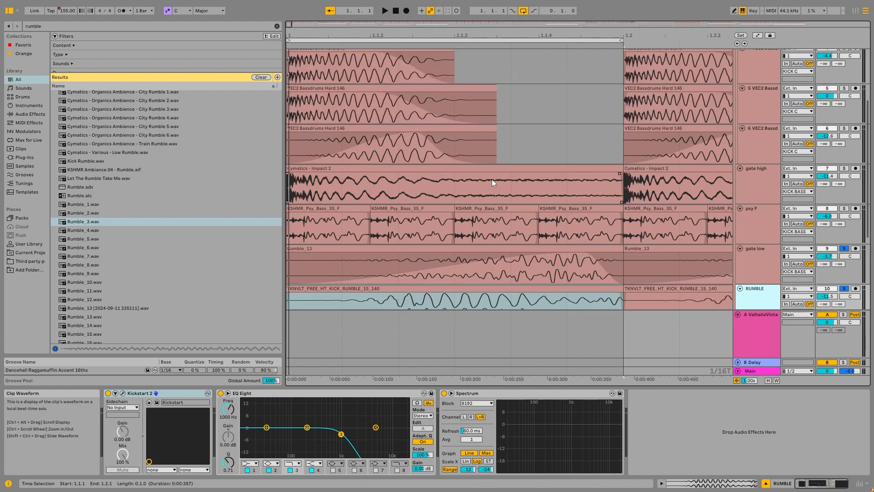
scroll(492, 178, "up", 5)
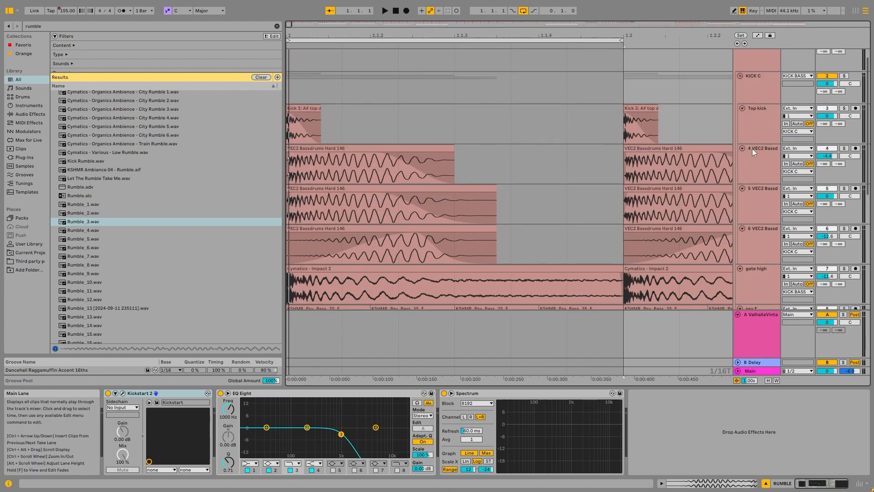
scroll(567, 181, "down", 8)
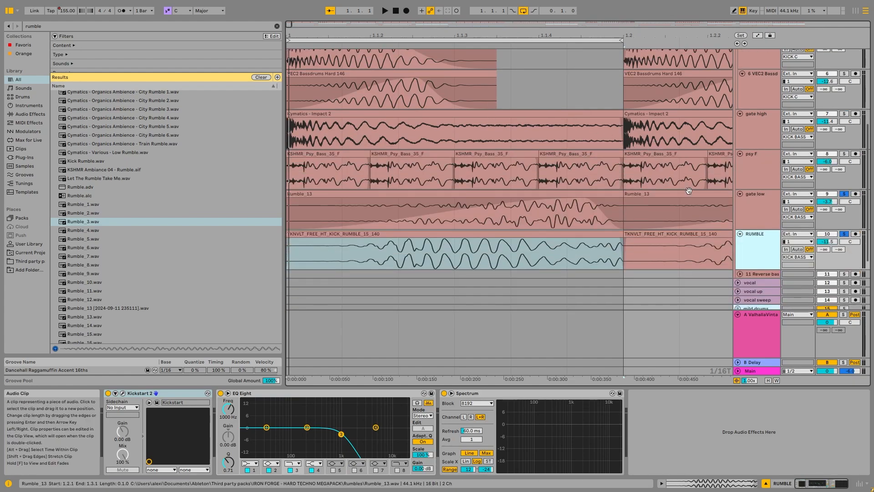
scroll(701, 177, "up", 7)
left_click(751, 141)
left_click(844, 131)
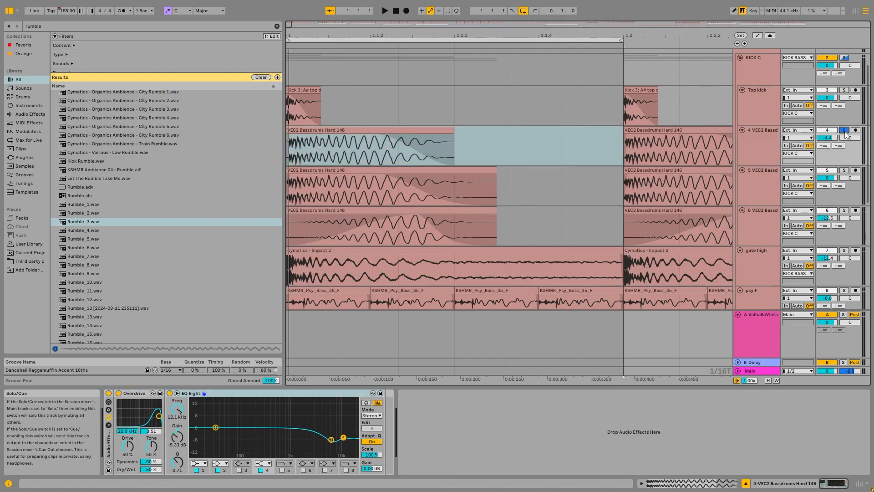
left_click(759, 200)
left_click(844, 170)
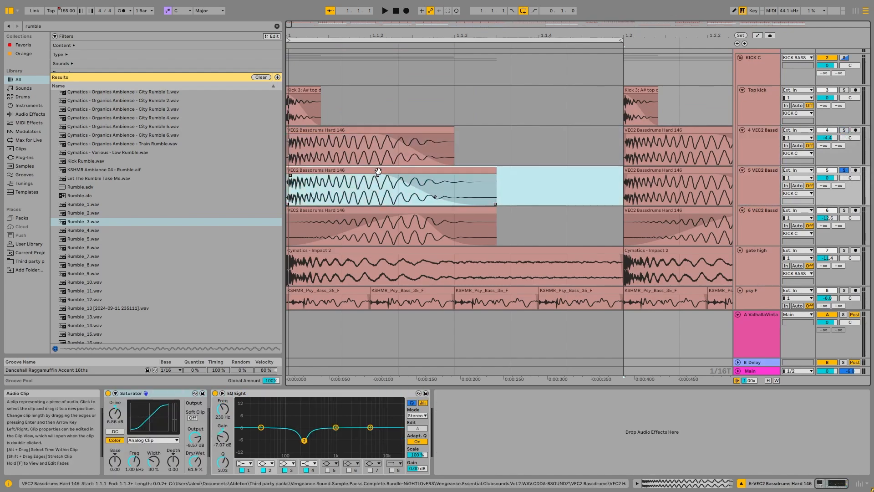
key("space")
Step: Search the browser for "conv" and add Convolution Reverb after EQ Eight on the 5-VEC2 Bassdrums Hard 146 track
left_click(89, 24)
key("BackSpace")
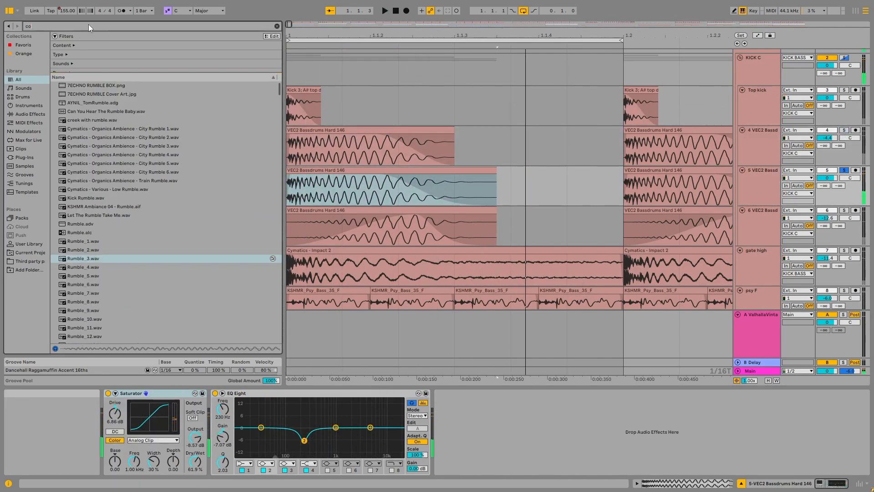
type("conv")
left_click_drag(89, 94, 541, 452)
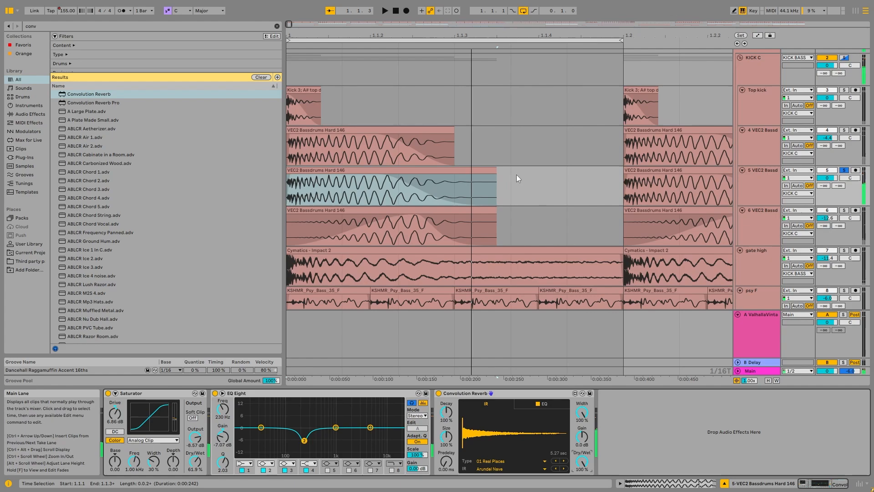
Step: Search the browser for "sat", add a Saturator after Convolution Reverb on the 5-VEC2 Bassdrums Hard 146 track and play it
left_click(97, 28)
type("sat")
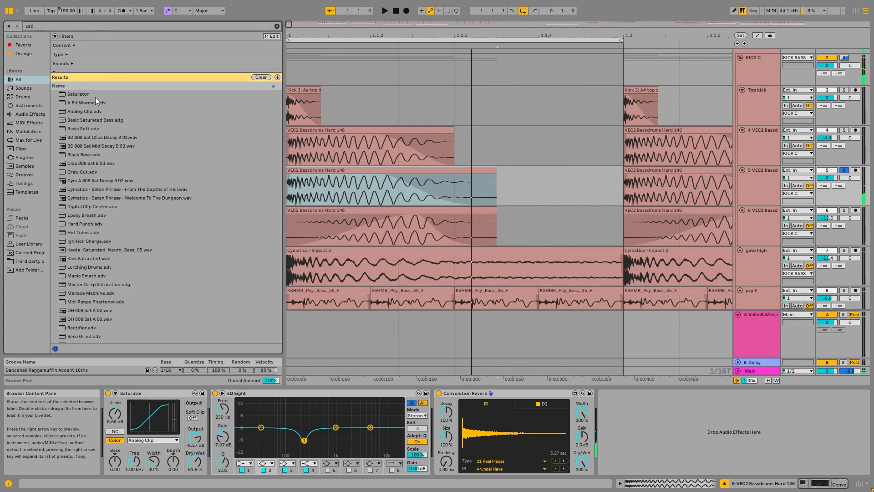
left_click(99, 94)
key("space")
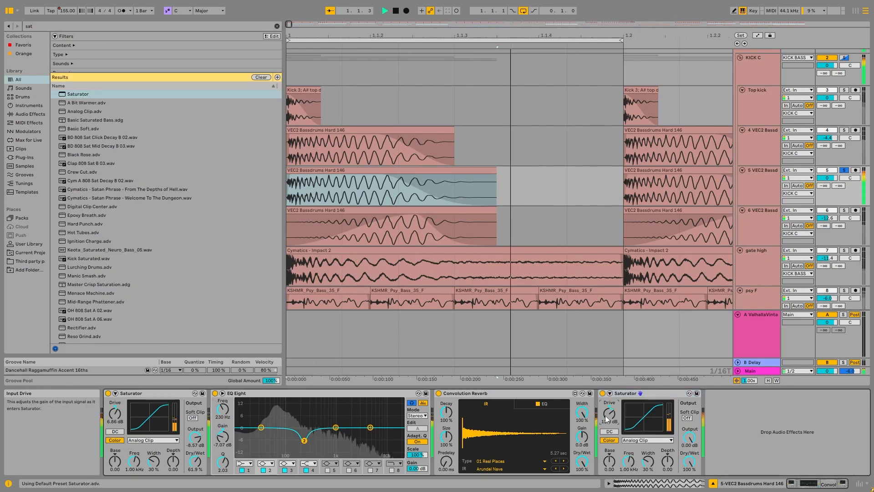
Step: Set the new Saturator to Digital Clip with 10.3 dB drive and -7.71 dB output, then bypass it
left_click(647, 440)
left_click(647, 436)
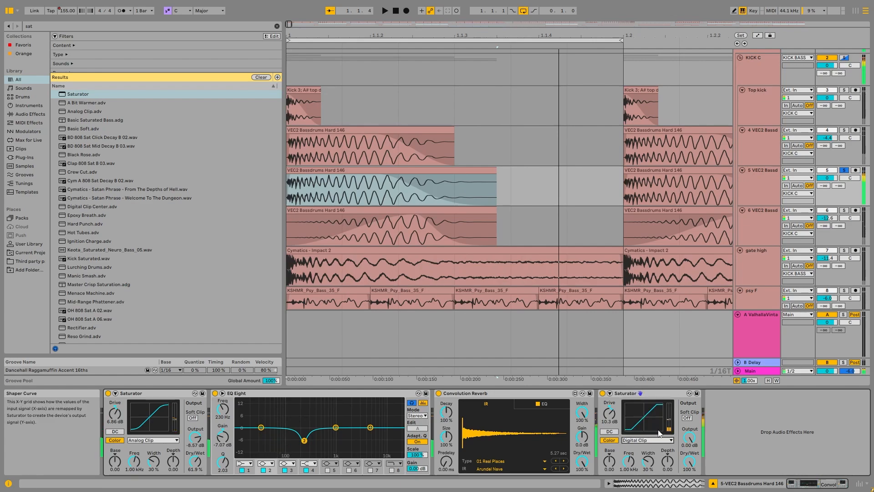
left_click_drag(689, 438, 688, 456)
key("space")
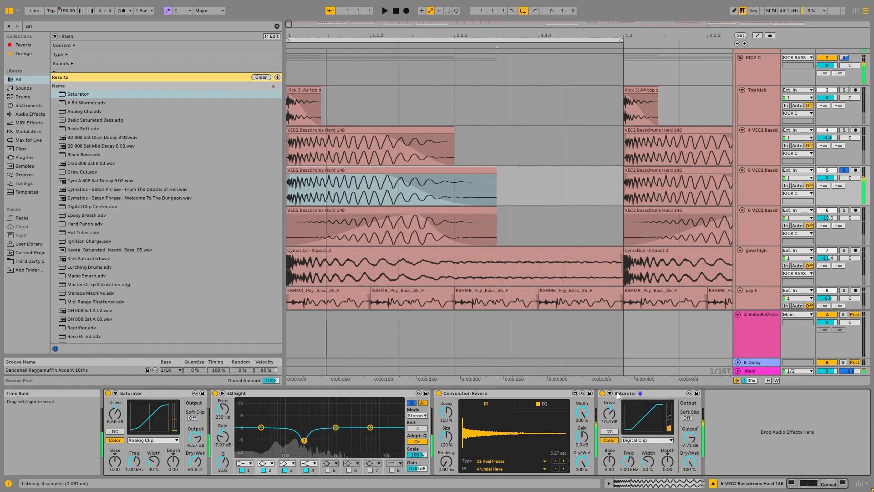
left_click(602, 393)
Step: Display the gate low track's device chain and solo the track
scroll(548, 209, "down", 4)
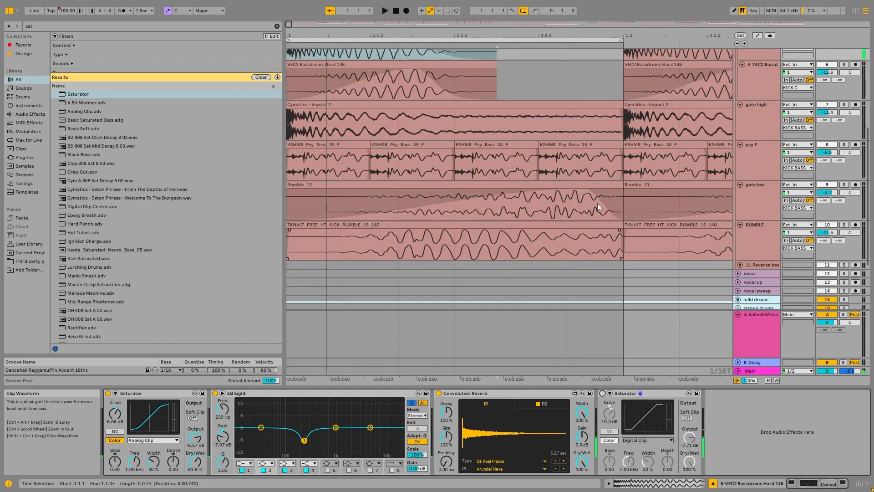
left_click(754, 203)
left_click(843, 184)
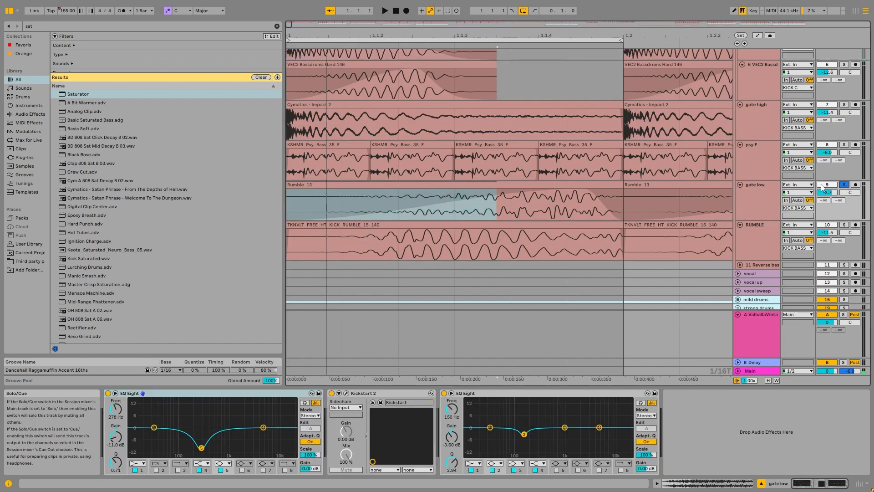
left_click(554, 198)
scroll(565, 196, "up", 2)
Step: Search the browser for "eq", add EQ Eight after the Saturator on the 5-VEC2 Bassdrums Hard 146 track and play it soloed
left_click(762, 115)
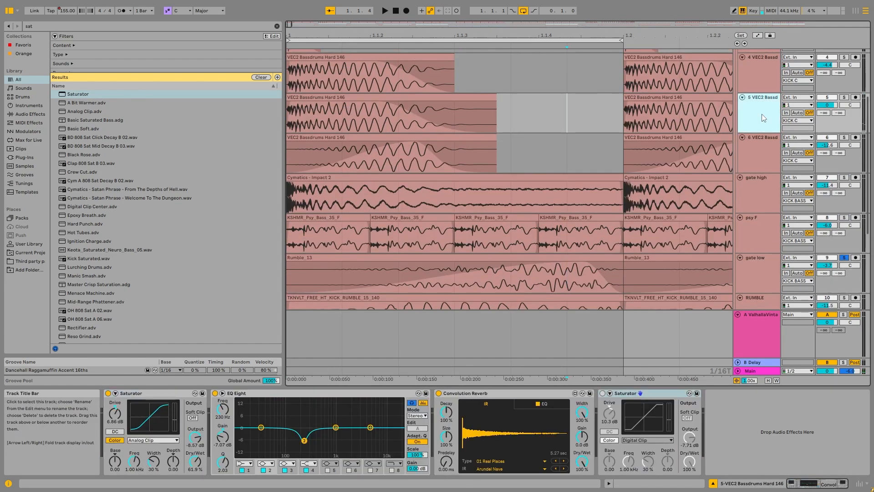
left_click(118, 25)
type("eq")
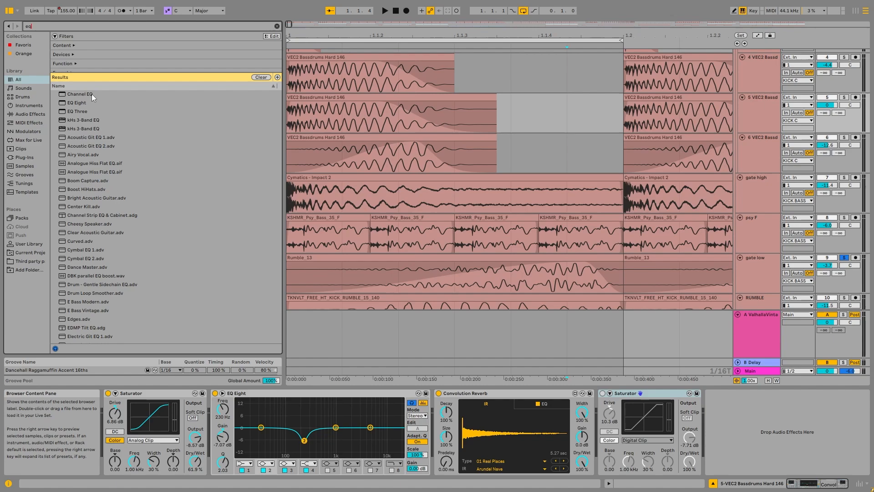
left_click_drag(87, 103, 738, 444)
key("space")
left_click(731, 99)
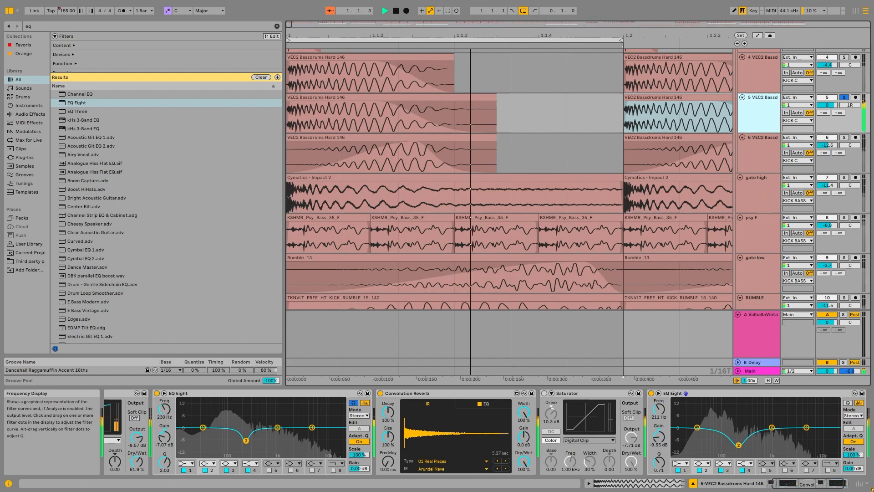
Step: Shape the new EQ Eight with a -10.8 dB dip at 211 Hz and a high cut at 808 Hz
mouse_move(738, 445)
left_mouse_down()
mouse_move(767, 436)
mouse_move(738, 447)
left_mouse_up()
left_click(722, 463)
left_click(722, 448)
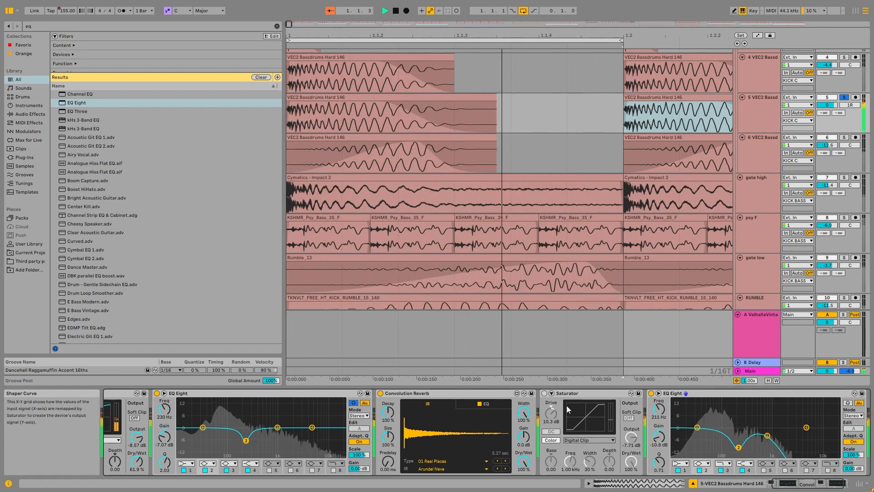
Step: Reactivate the new Saturator with 3.43 dB drive and inspect the last EQ Eight's curve in the enlarged display
left_click(544, 393)
left_click_drag(543, 413, 541, 392)
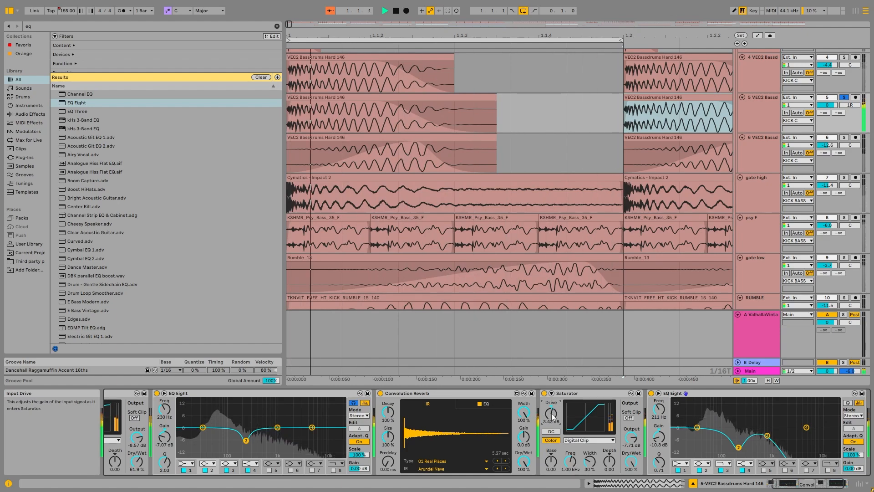
key("space")
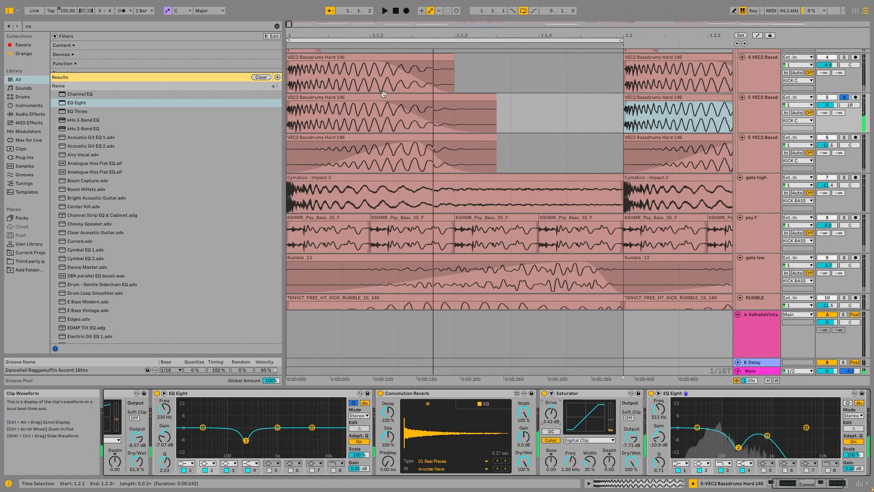
left_click(658, 394)
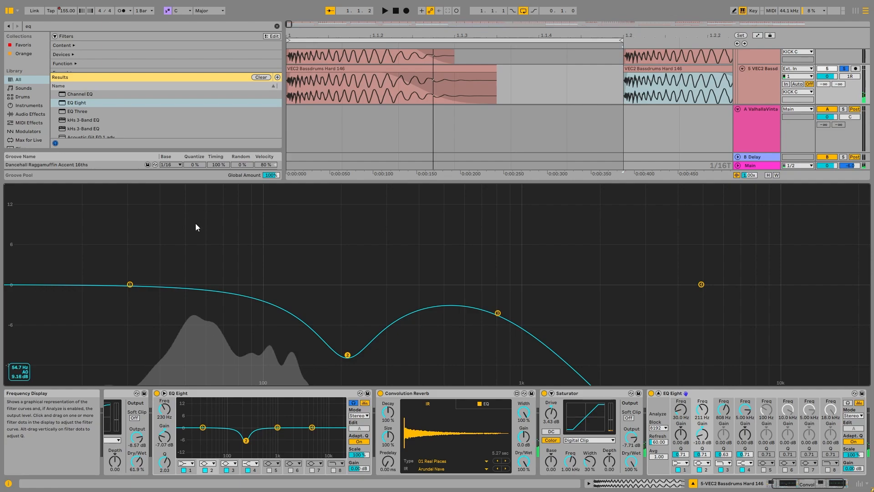
left_click(658, 393)
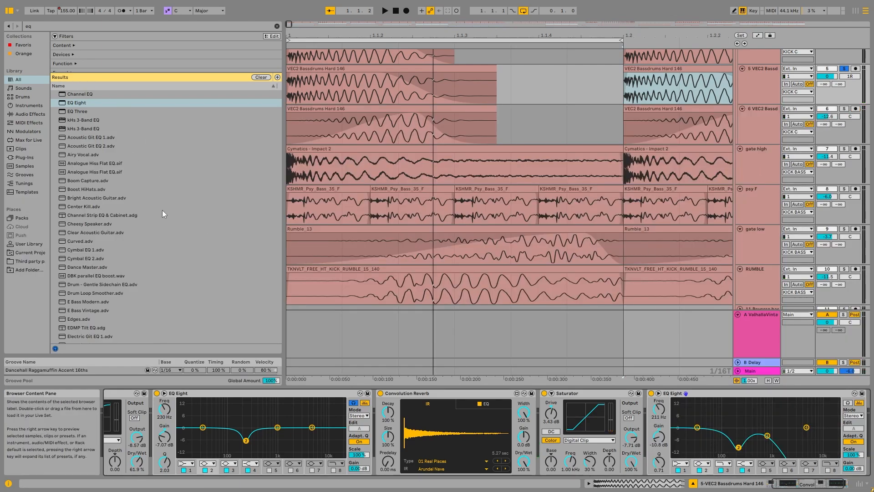
Step: Delete Convolution Reverb, the Saturator after it and the last EQ Eight from the 5-VEC2 Bassdrums Hard 146 track
left_click(409, 228)
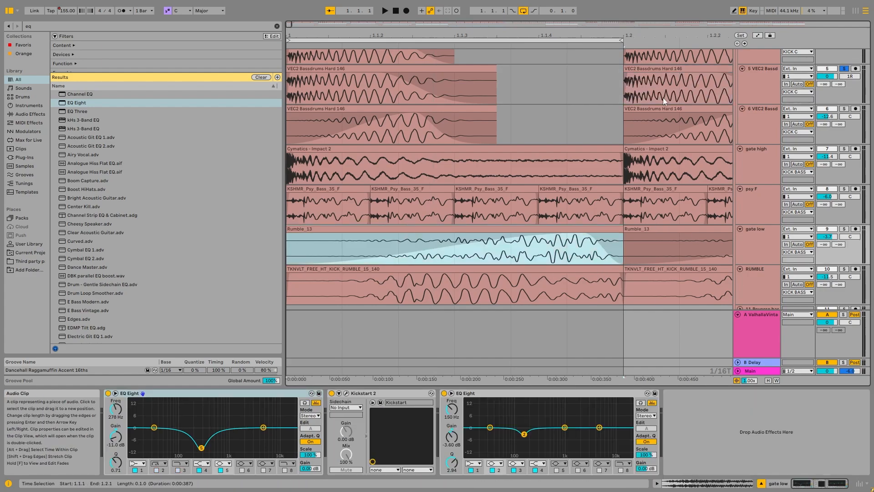
scroll(741, 176, "up", 5)
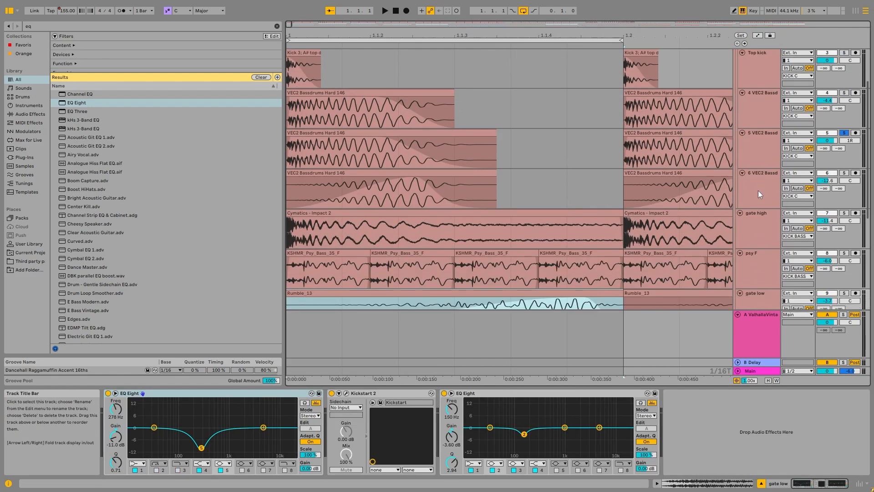
left_click(764, 154)
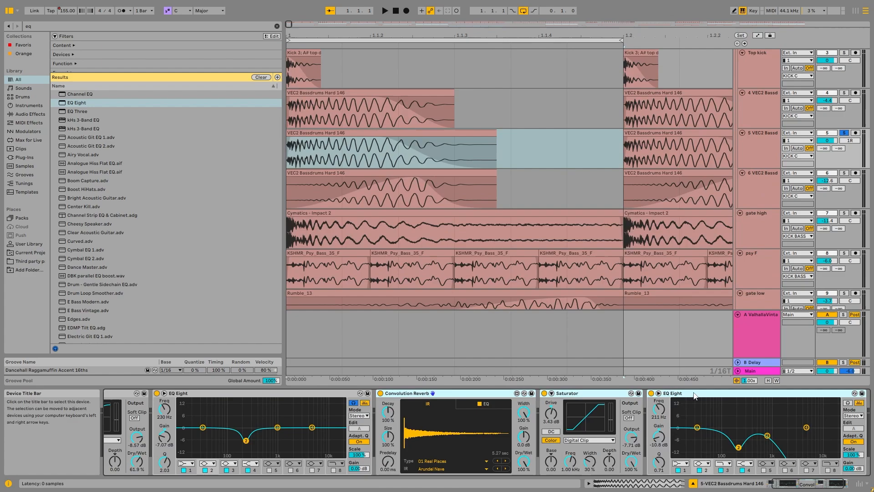
key("Delete")
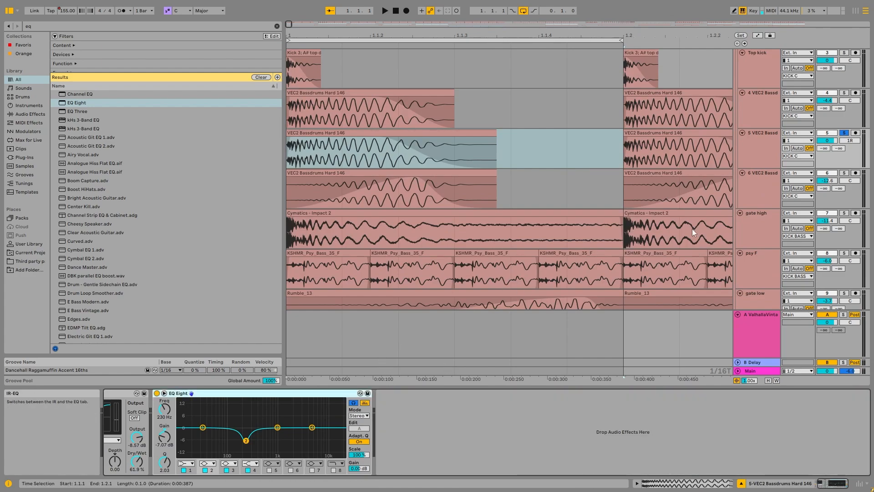
Step: Solo the psy F track and bypass its effect chain
scroll(674, 187, "down", 5)
left_click(754, 236)
left_click(755, 278)
left_click(754, 199)
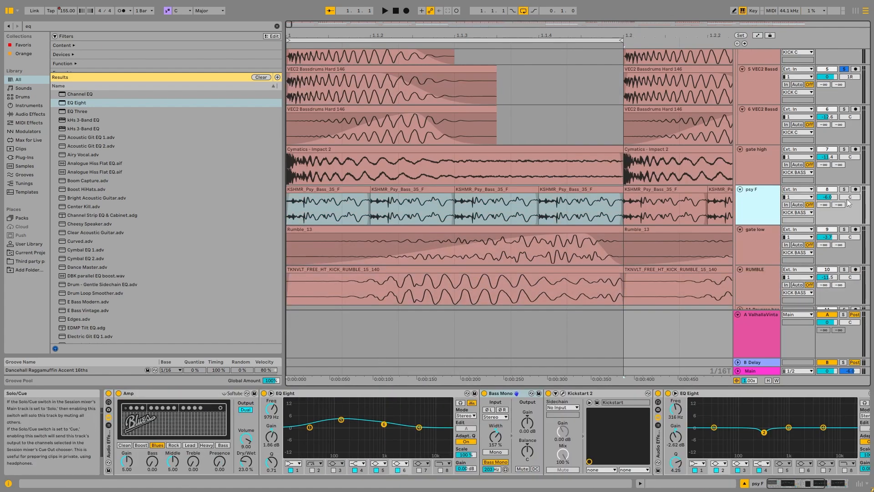
left_click(768, 245)
left_click(768, 207)
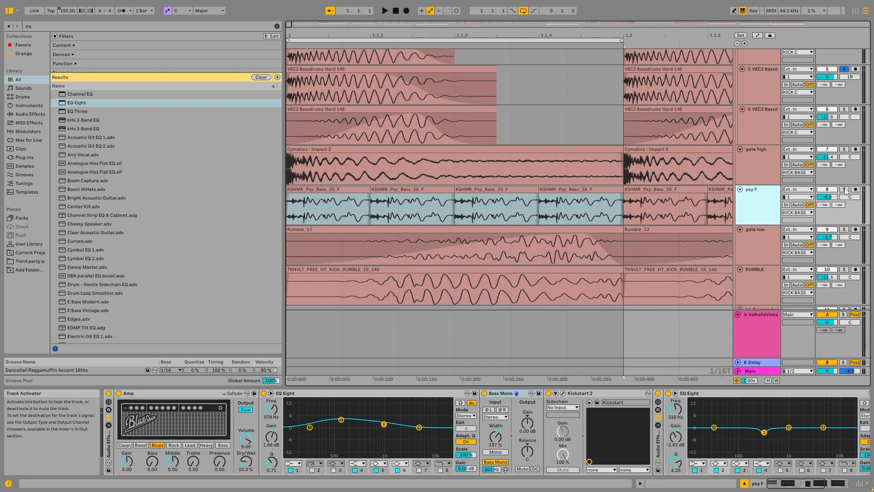
left_click(844, 189)
left_click(766, 208)
left_click(108, 393)
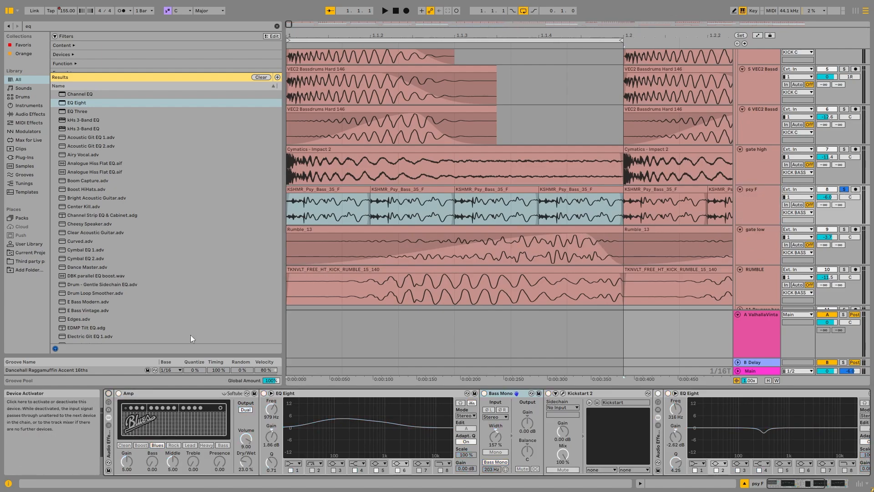
Step: Play the psy F track without effects and select its first KSHMR_Psy_Bass_35_F clip
scroll(348, 209, "down", 4)
key("space")
scroll(292, 196, "up", 2)
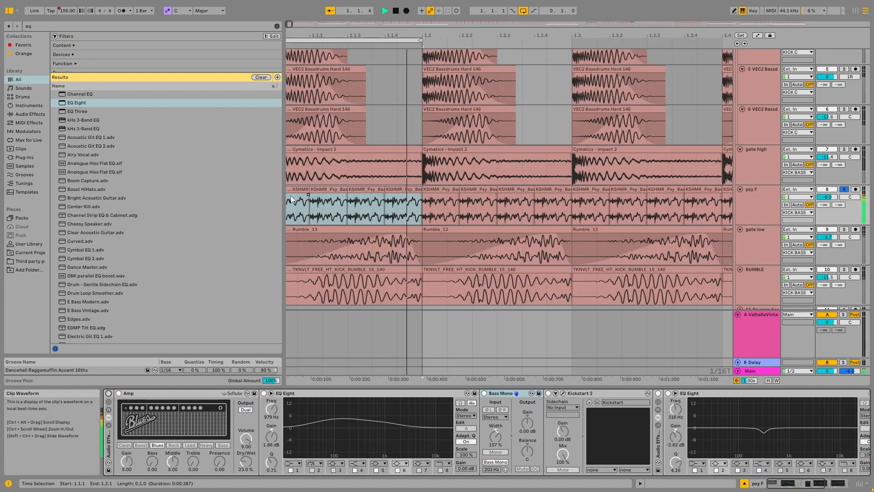
left_click(302, 189)
key("space")
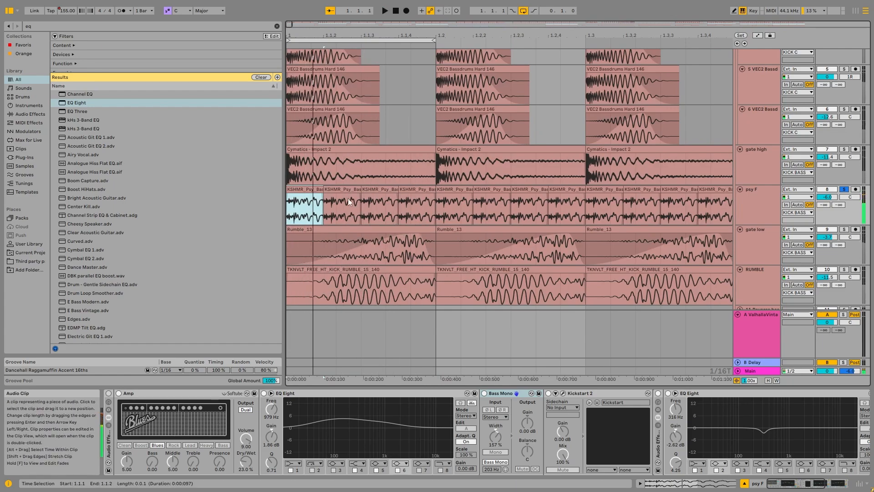
scroll(294, 189, "up", 4)
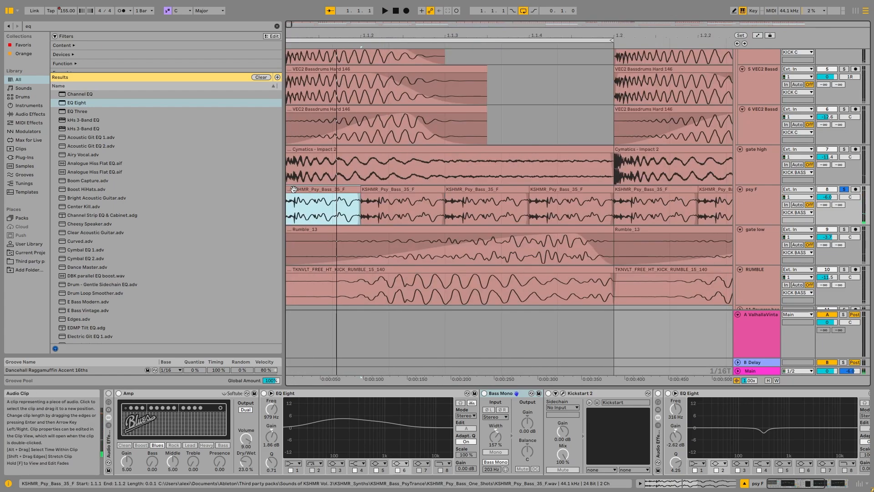
key("space")
key("space")
Step: Reactivate the effect chain on psy F and play the processed bass
left_click(106, 397)
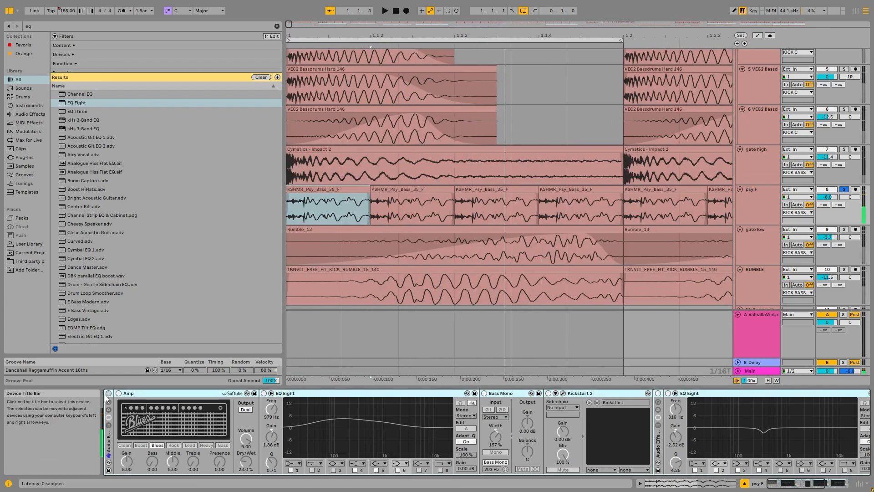
double_click(106, 396)
double_click(108, 445)
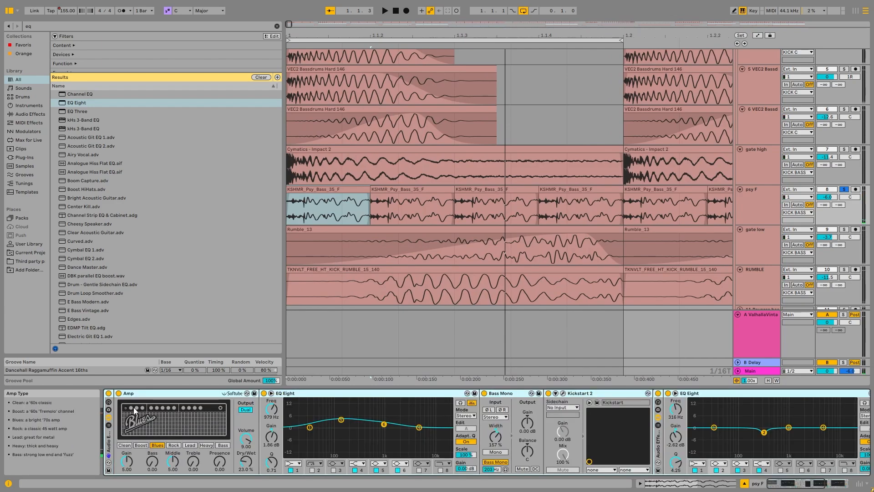
key("space")
key("space")
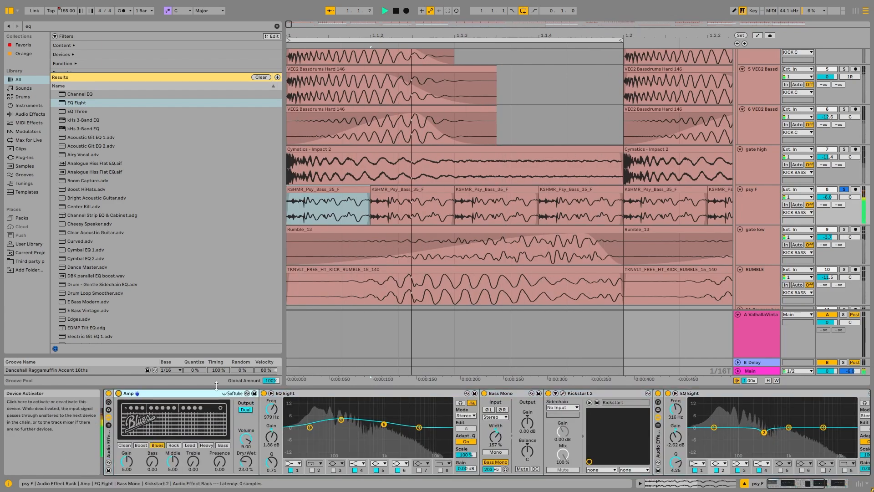
Step: Bypass both EQ Eights and Bass Mono on psy F and play the bass with Amp active
left_click(264, 393)
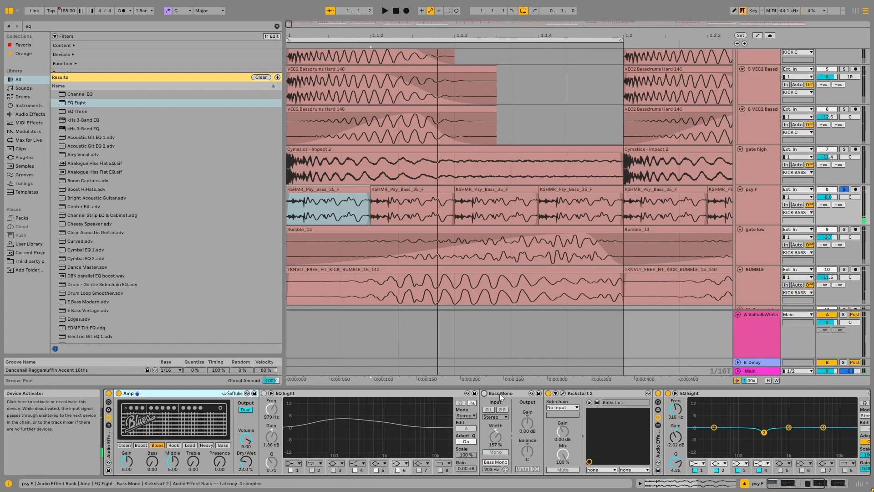
left_click(658, 392)
key("space")
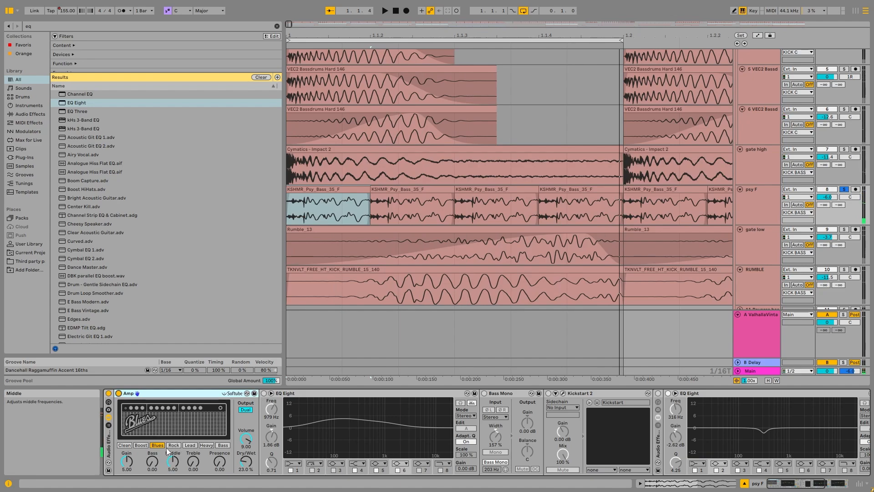
Step: Reactivate the EQ Eight after Amp and Bass Mono on psy F, playing the bass to hear each one
left_click(264, 393)
key("space")
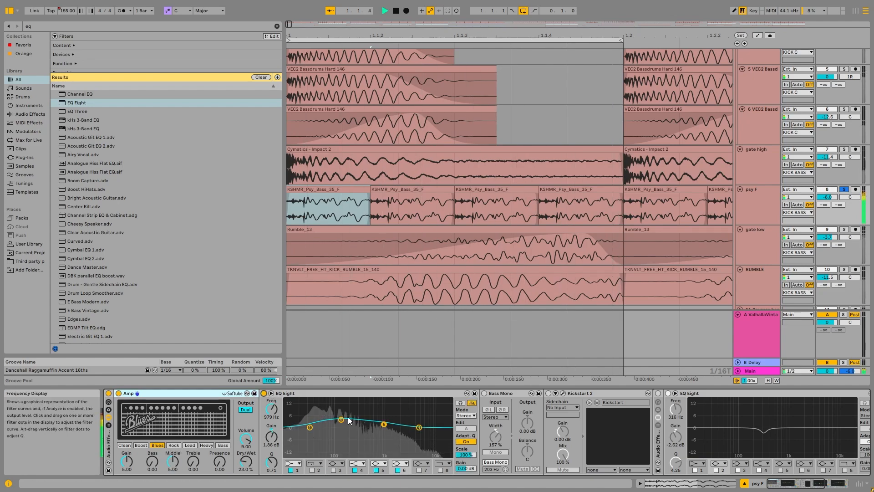
key("space")
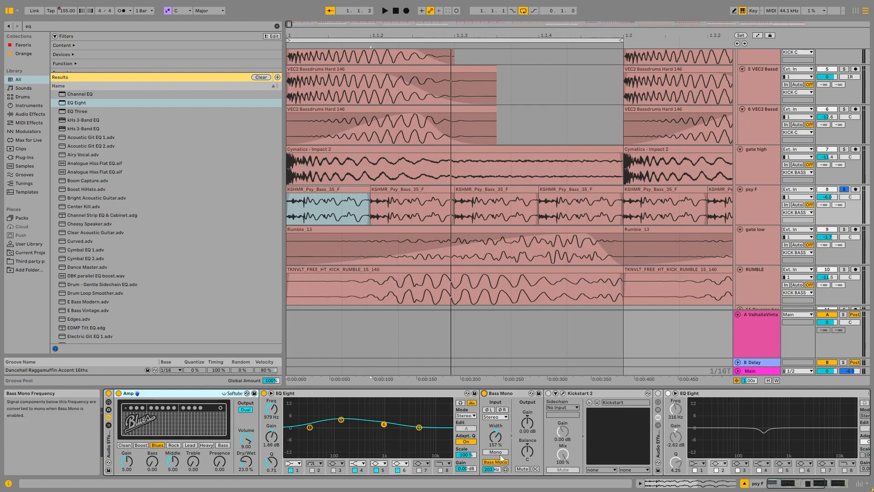
key("space")
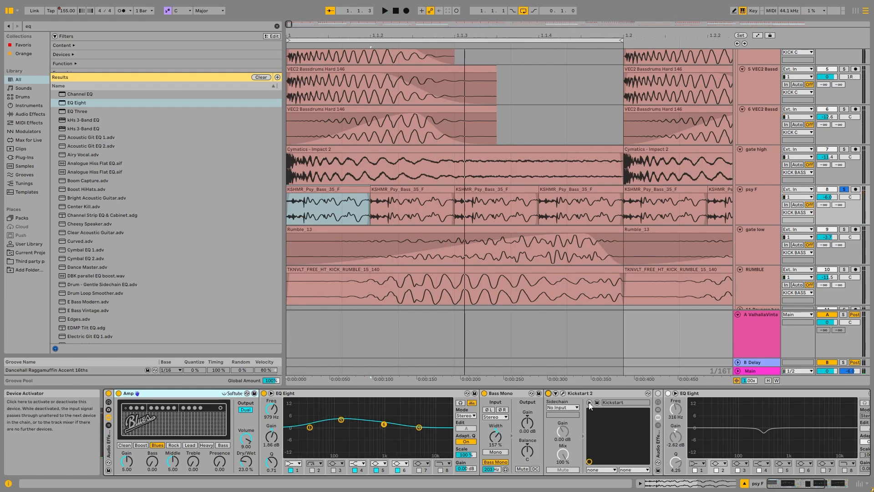
Step: Inspect the Kickstart 2 curve on psy F, then reactivate the EQ Eight after it and show the rest of the chain
left_click(564, 391)
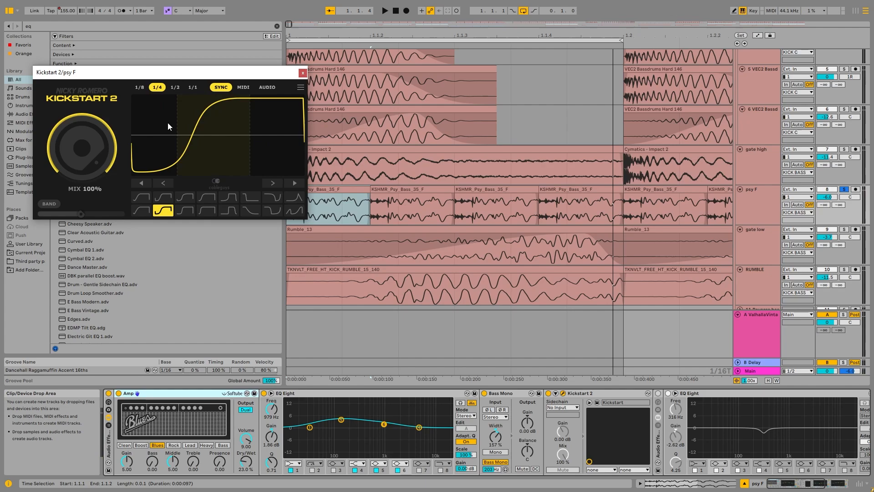
left_click(302, 73)
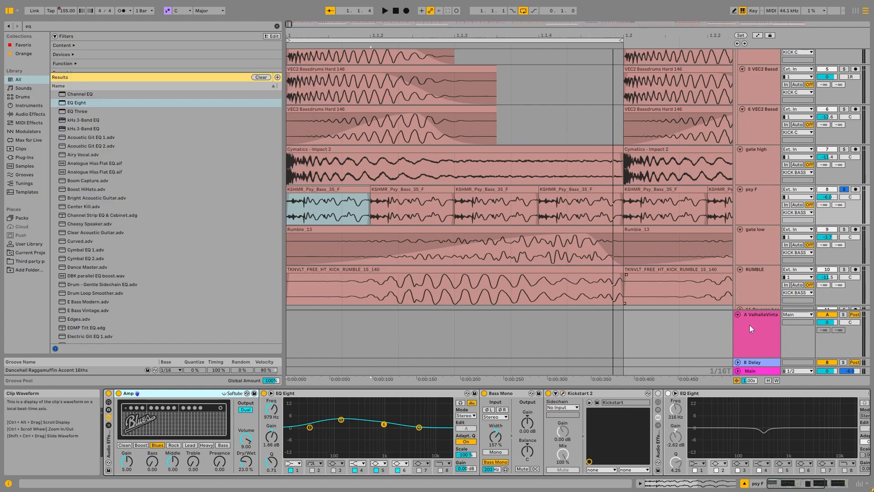
left_click(668, 392)
left_click(771, 483)
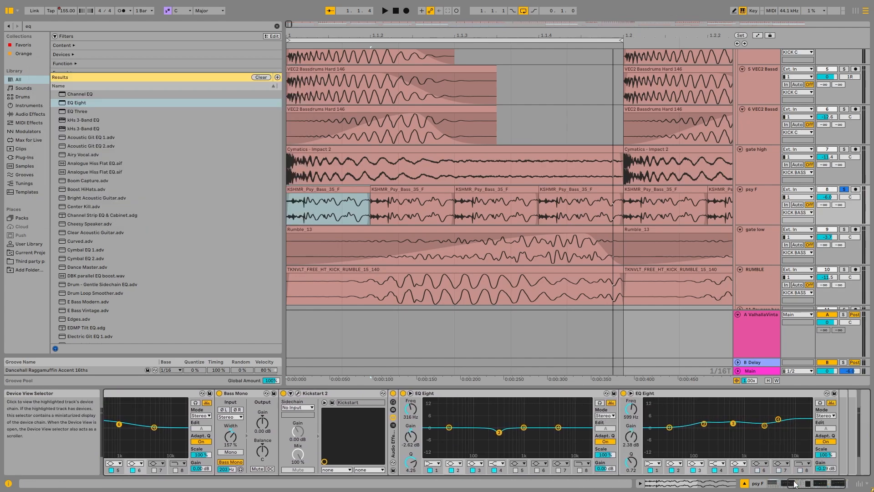
Step: Compare the psy F bass during playback with the last EQ Eight in its chain bypassed and reactivated
left_click(619, 393)
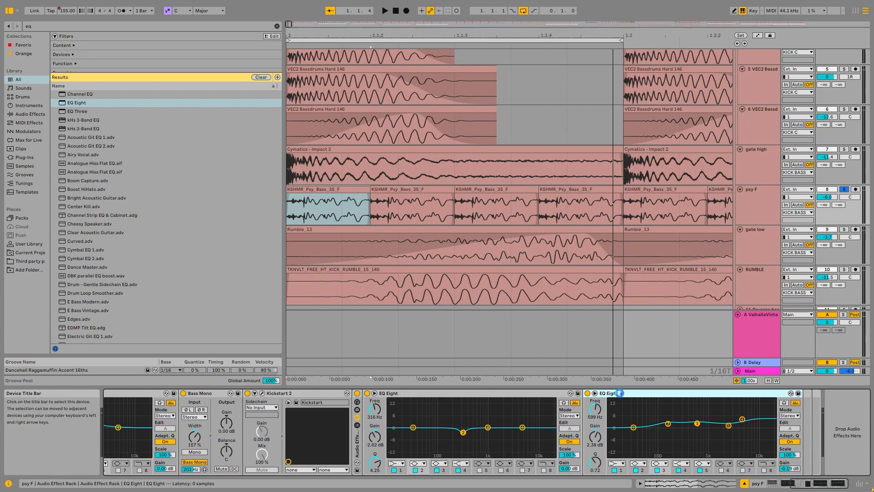
left_click(587, 393)
key("space")
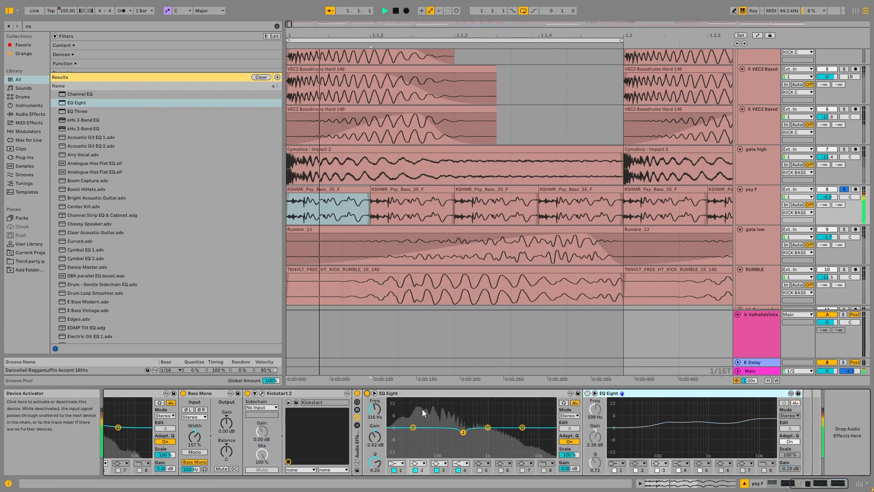
key("space")
mouse_move(375, 436)
left_mouse_down()
mouse_move(374, 424)
mouse_move(375, 447)
left_mouse_up()
left_click_drag(483, 440, 480, 428)
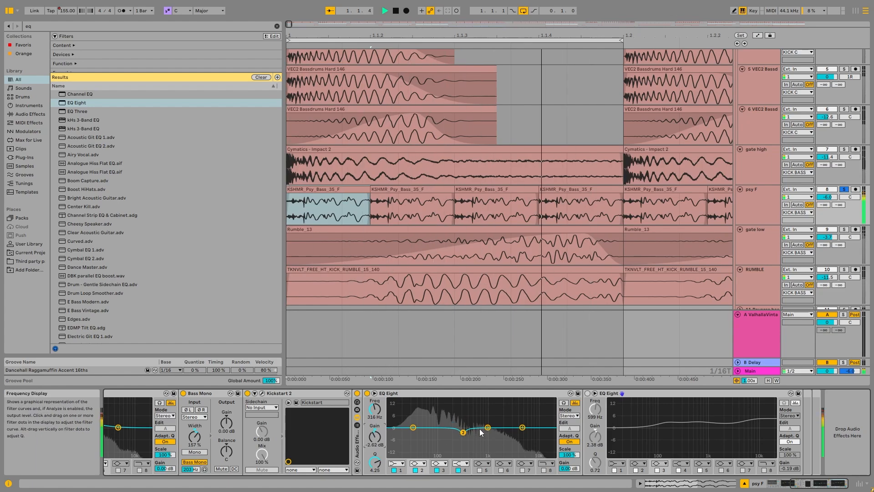
key("space")
left_click(588, 393)
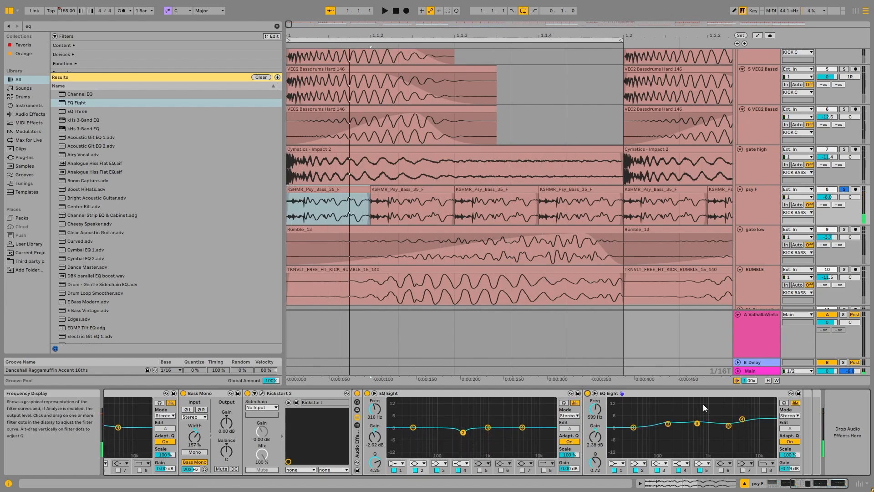
key("space")
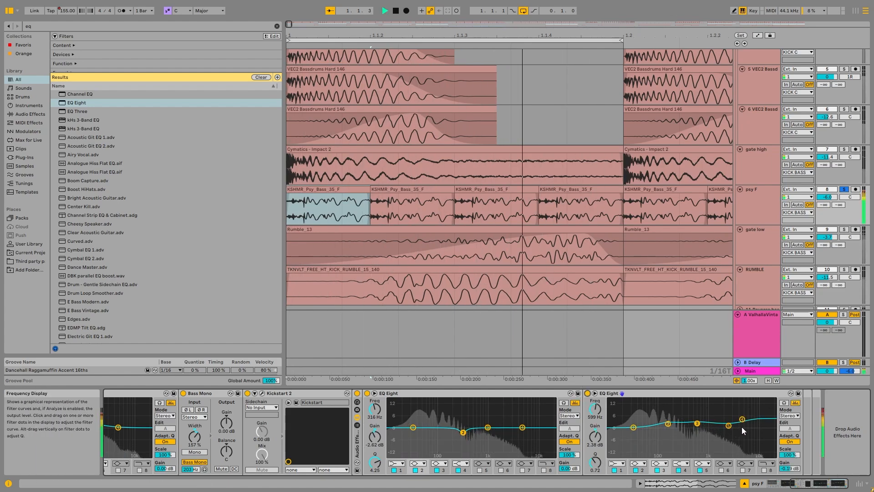
Step: Solo the KICK BASS group and show its effect chain from the first devices, Bass Mono and Drum Buss
left_click(760, 273)
scroll(753, 253, "up", 5)
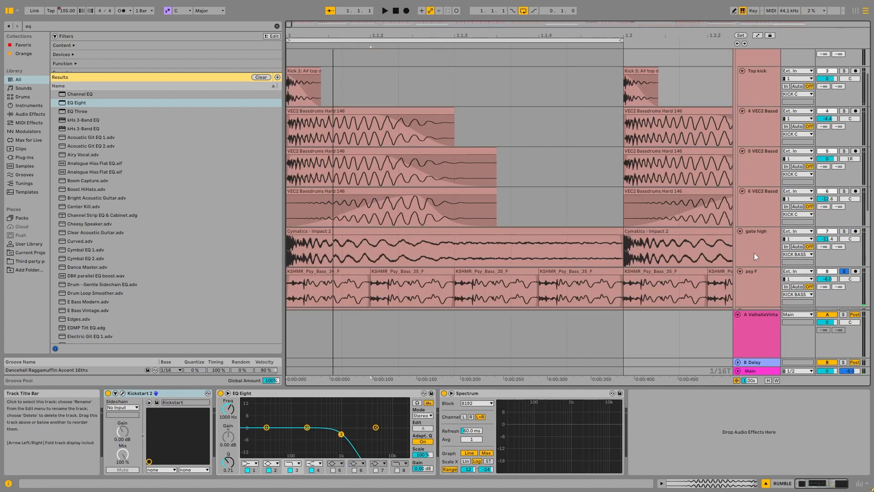
left_click(767, 104)
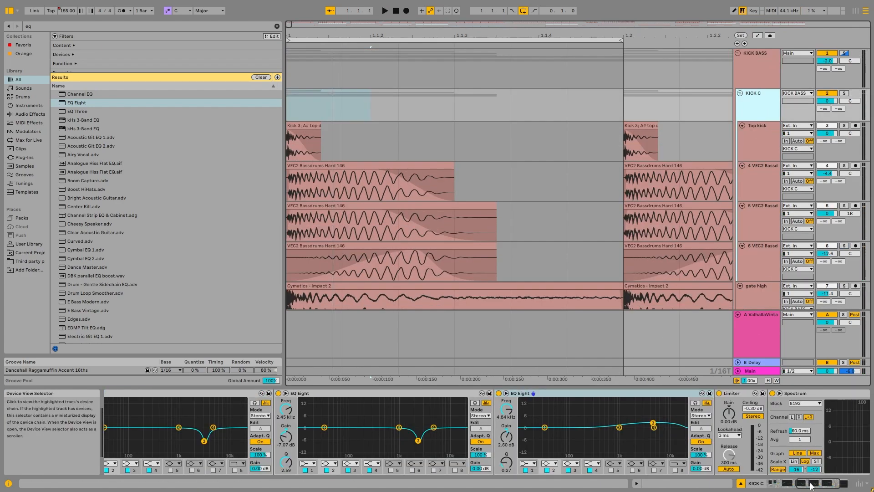
left_click_drag(811, 485, 719, 485)
left_click(752, 69)
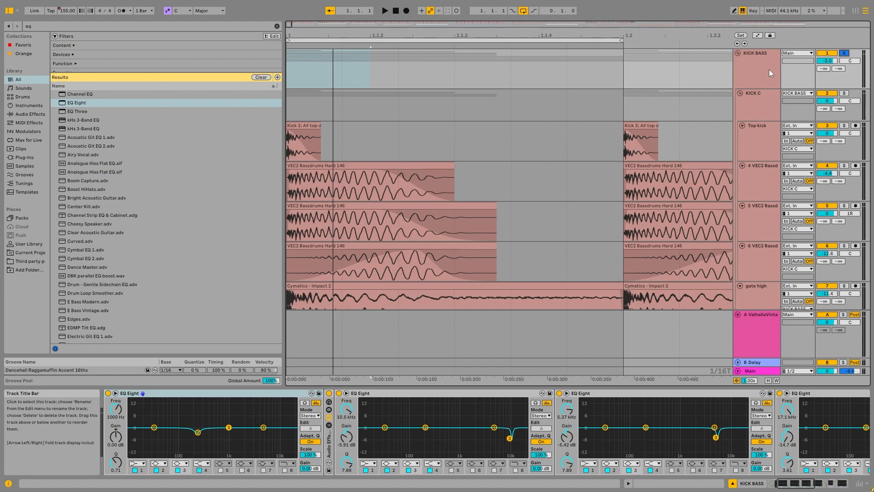
left_click_drag(800, 485, 738, 486)
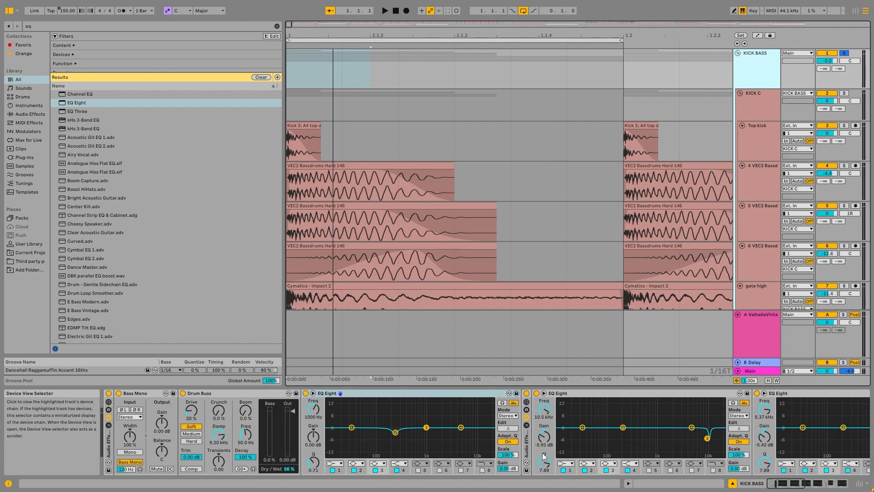
Step: Compare the KICK BASS sound with the first Audio Effect Rack and Drum Buss each bypassed and reactivated
left_click(108, 394)
key("space")
left_click(109, 393)
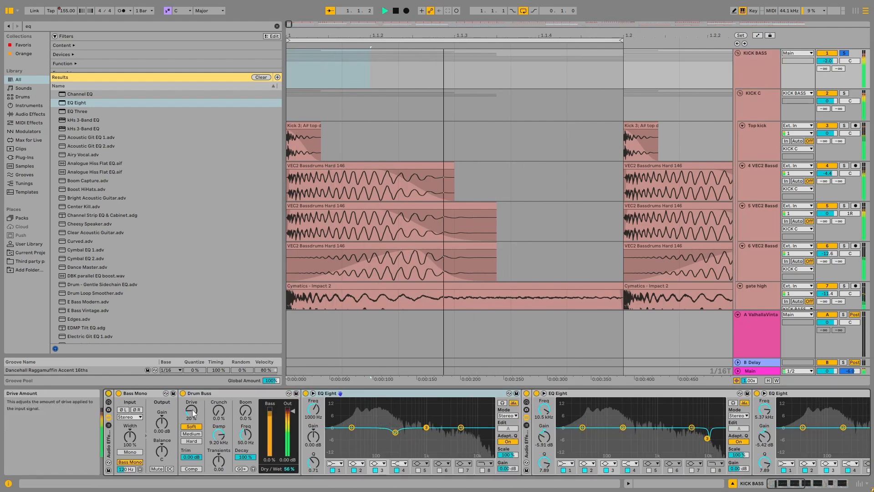
key("space")
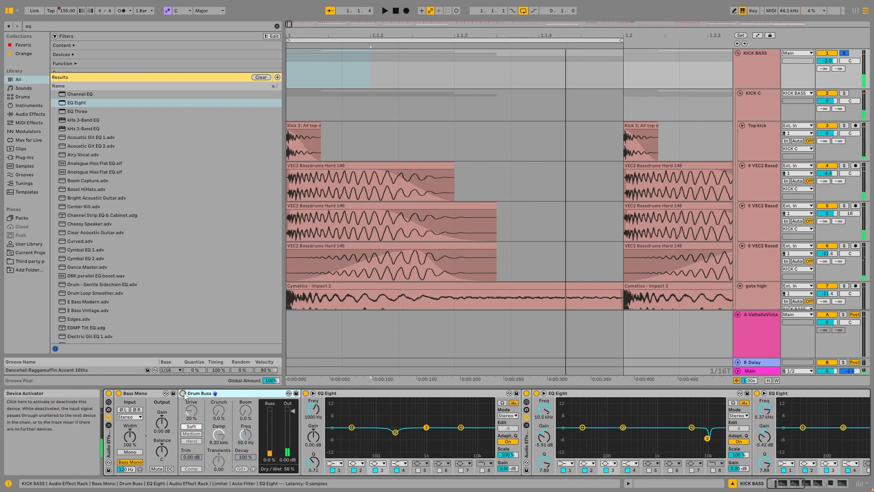
key("space")
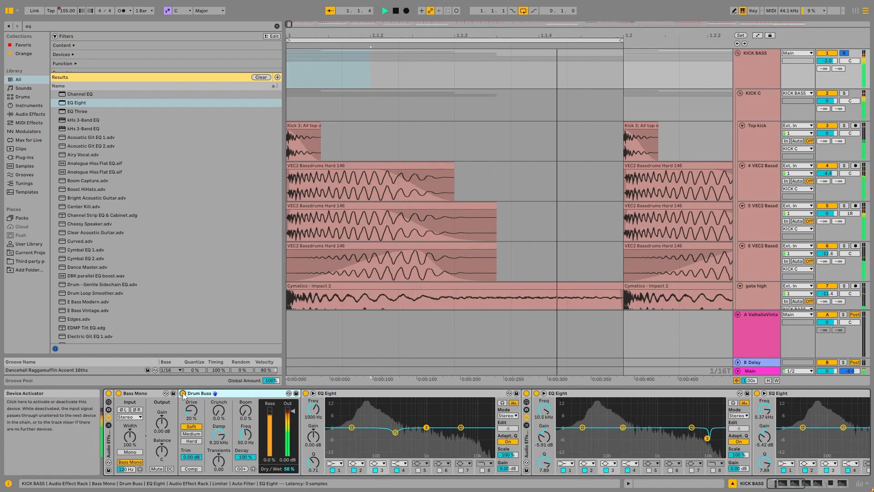
key("space")
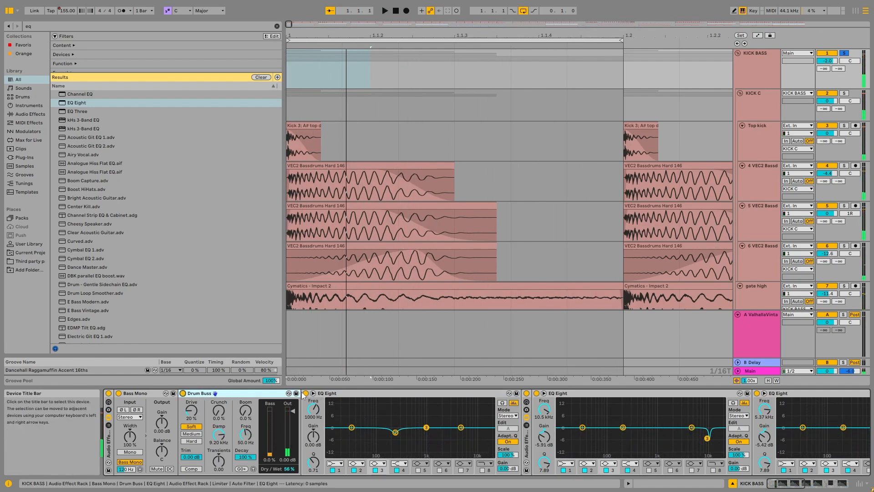
Step: Compare Drum Buss off and on with the following EQs on KICK BASS bypassed, and reactivate the EQ Eight right after it
left_click(305, 393)
left_click(527, 393)
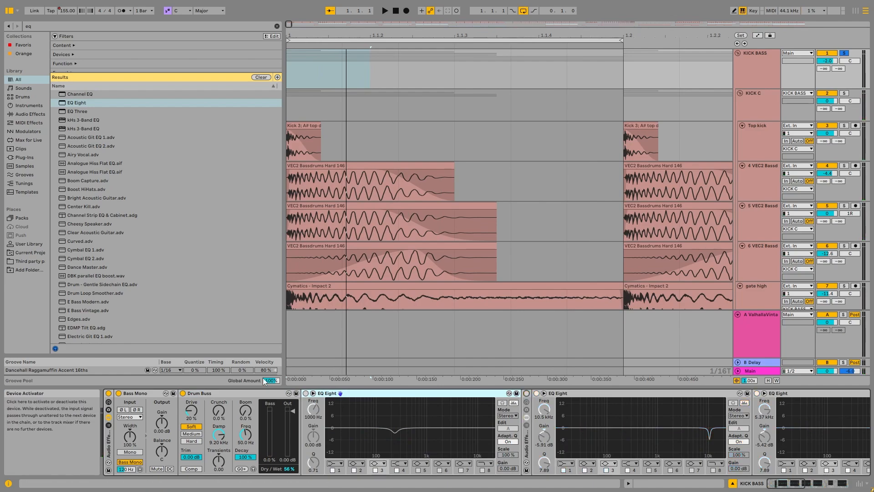
left_click(183, 393)
key("space")
left_click(183, 393)
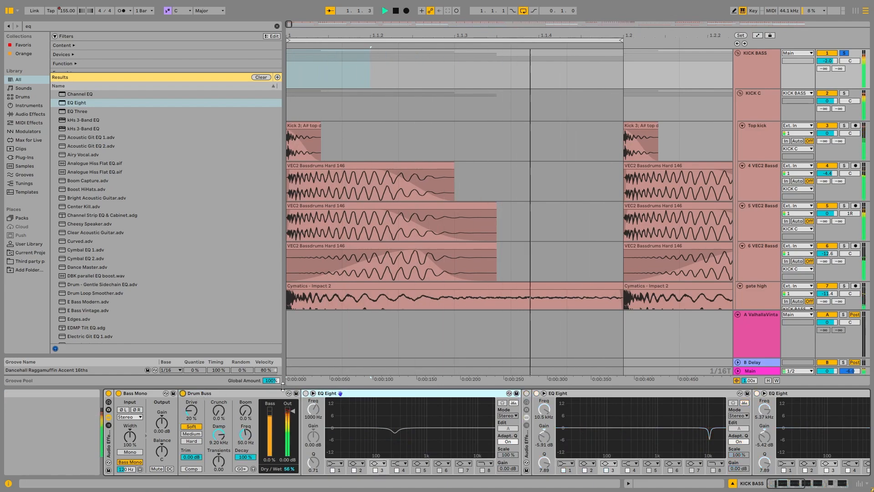
left_click(305, 392)
left_click(395, 432)
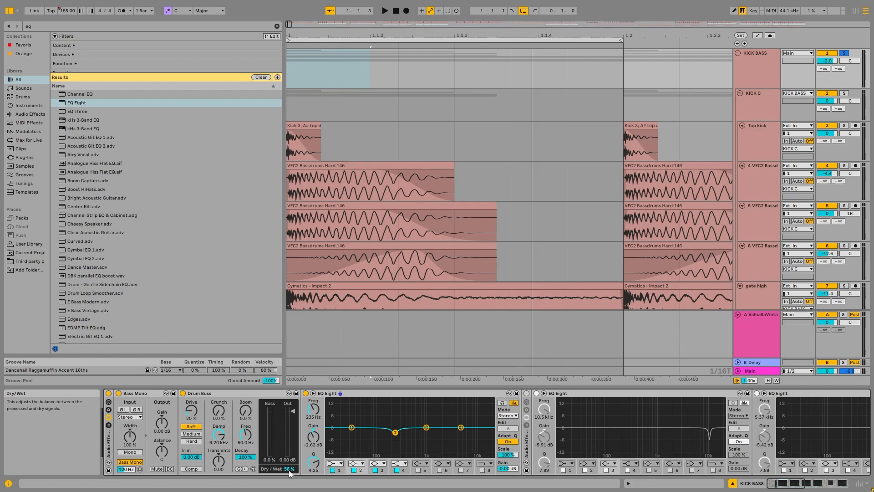
Step: Try Drum Buss at 100% Dry/Wet on KICK BASS during playback and undo the change
key("space")
left_click_drag(290, 470, 290, 448)
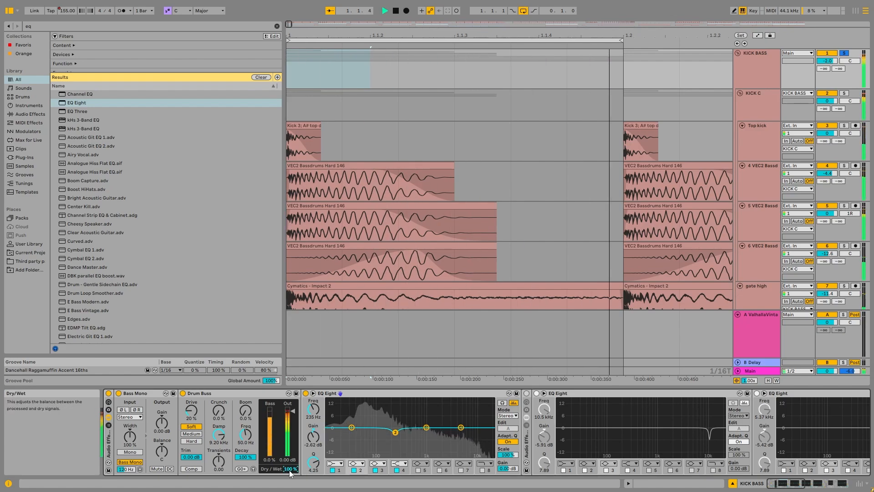
key("space")
key("ctrl+z")
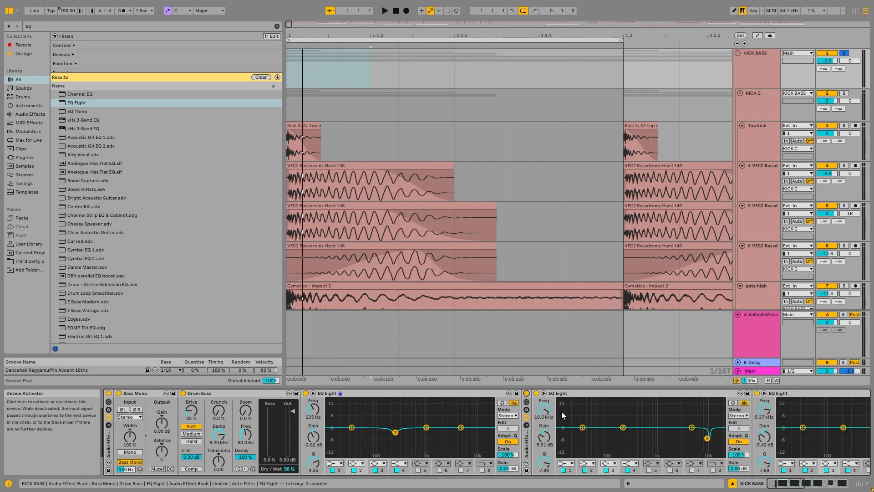
Step: Play KICK BASS while bypassing and reactivating the third and second EQ Eights in the EQ rack to compare them
left_click(805, 484)
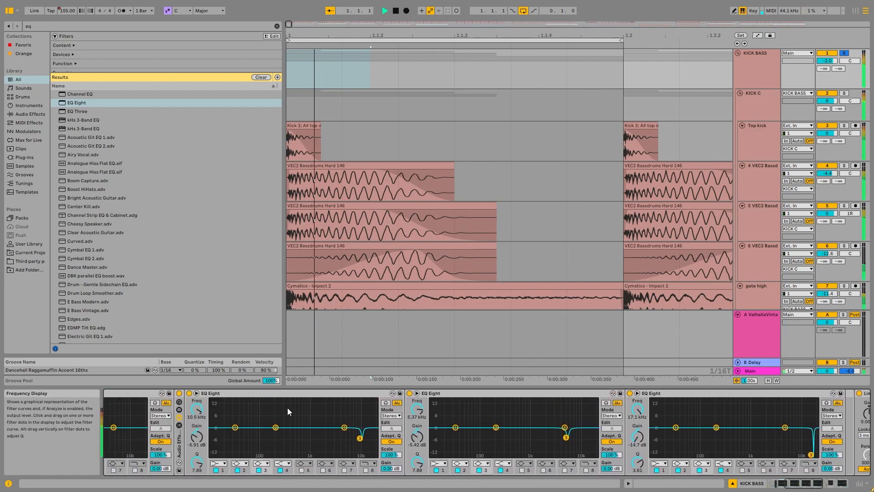
key("space")
left_click(630, 393)
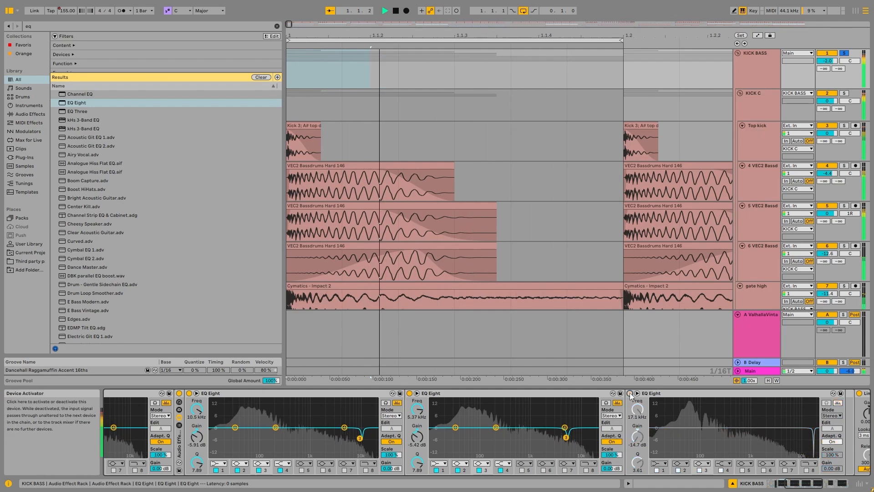
left_click(630, 393)
left_click(409, 393)
left_click(410, 393)
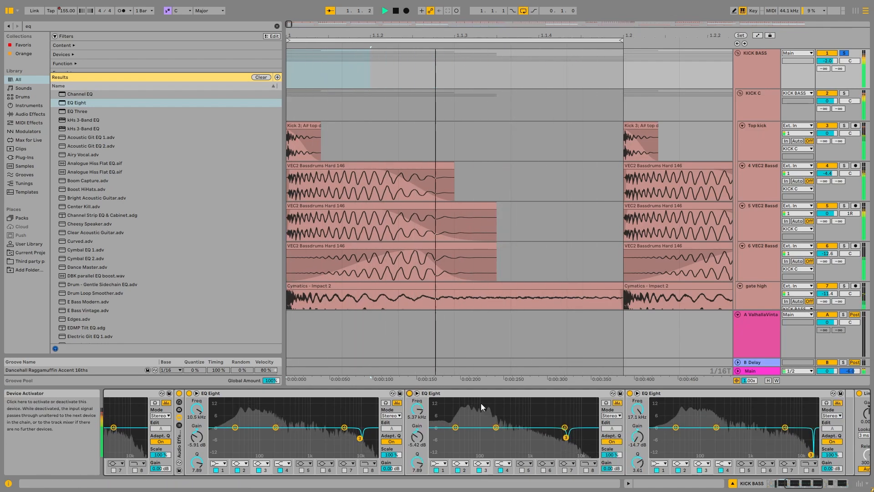
key("space")
Step: Show the Limiter, Auto Filter and final EQ Eight on KICK BASS and play the full group through them
left_click(815, 485)
left_click(815, 485)
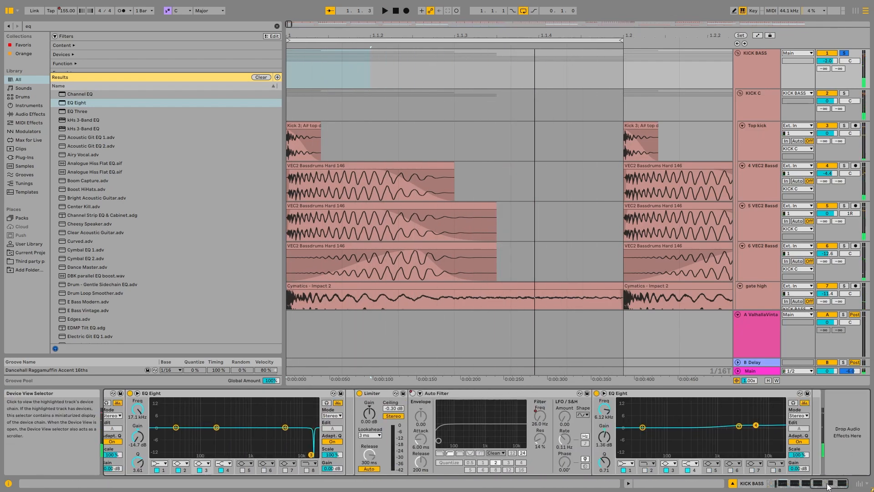
key("space")
key("space")
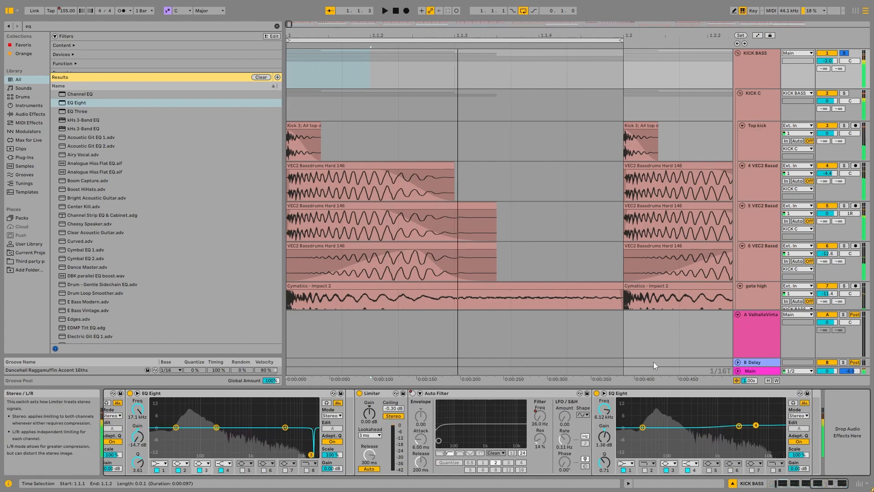
Step: Examine the kick and bass layers in the arrangement around bar 38 and select the reverse bass at bar 40
scroll(346, 134, "down", 5)
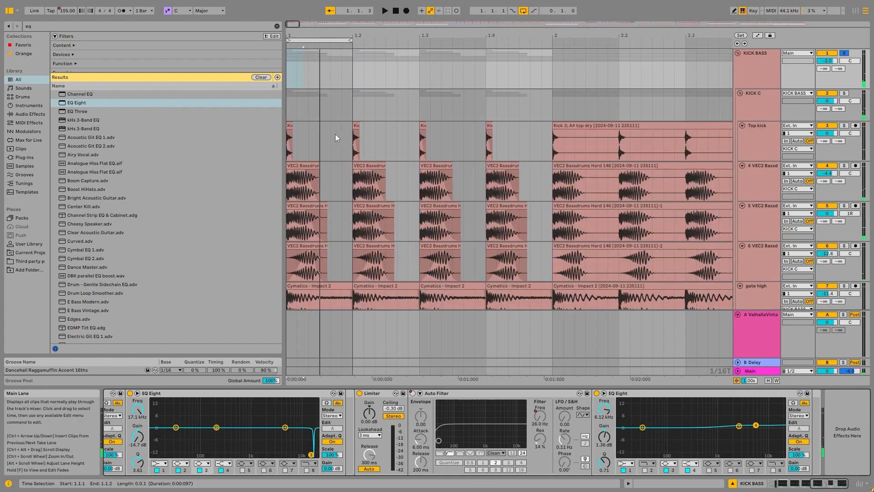
scroll(342, 147, "down", 10)
scroll(519, 151, "up", 10)
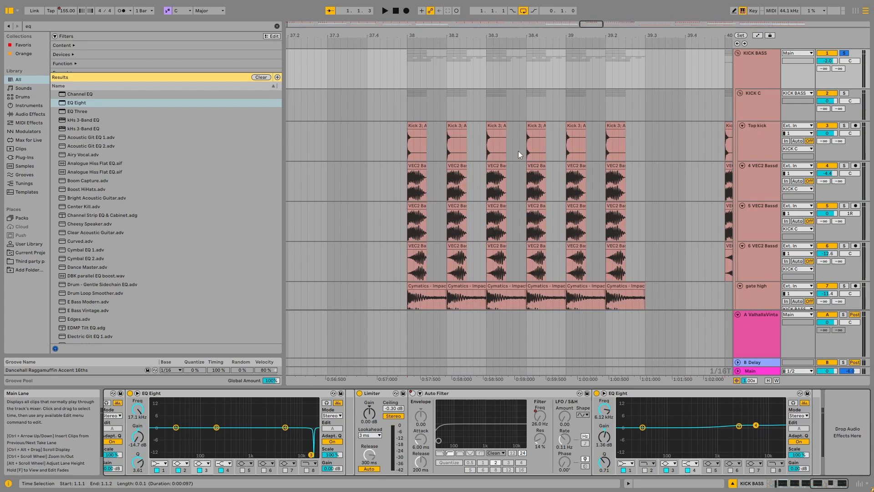
left_click(411, 127)
scroll(591, 169, "down", 10)
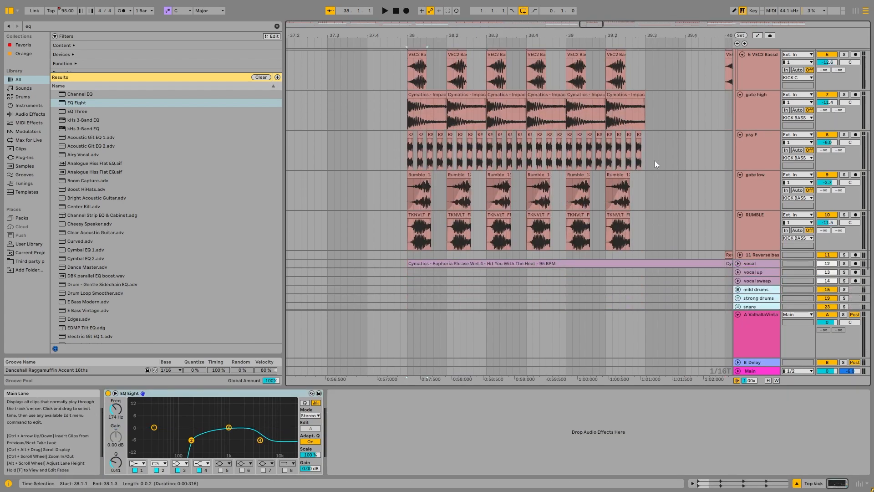
scroll(591, 166, "down", 5)
left_click(617, 200)
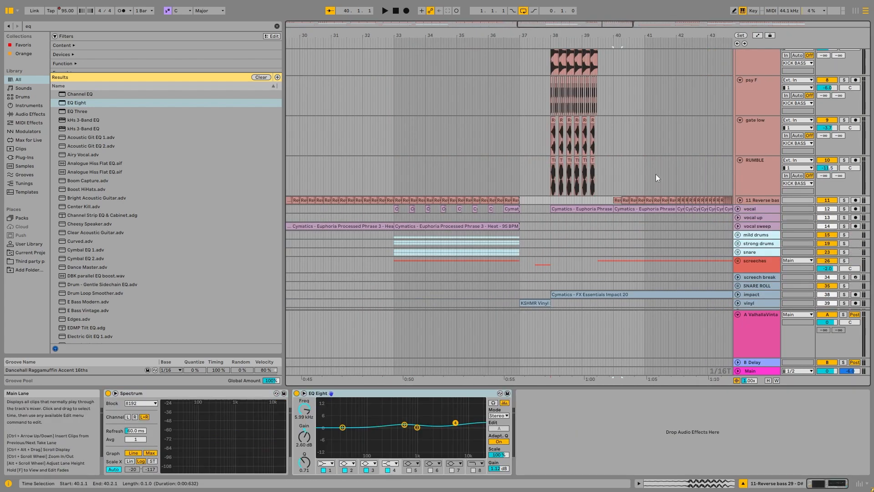
Step: Play the arrangement from the reverse bass clip at bar 30 and unfold the 11 Reverse bass track
scroll(653, 175, "up", 3)
left_click(302, 271)
key("space")
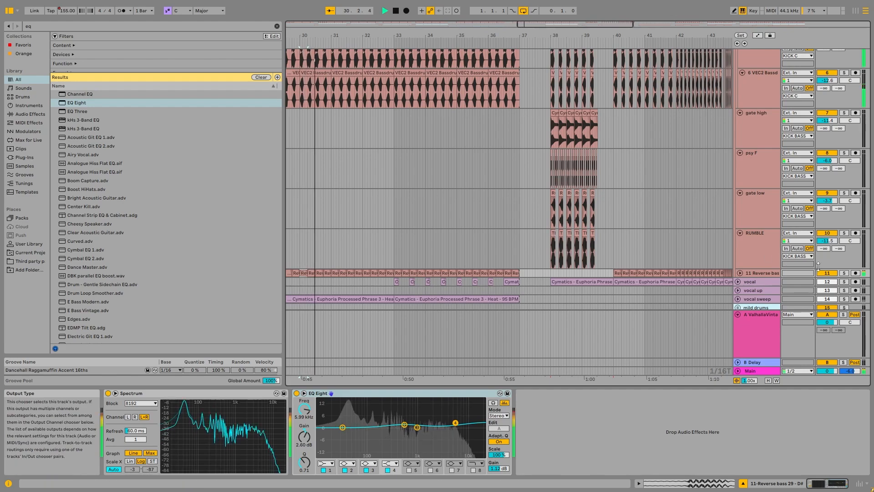
left_click(742, 271)
scroll(311, 304, "up", 10)
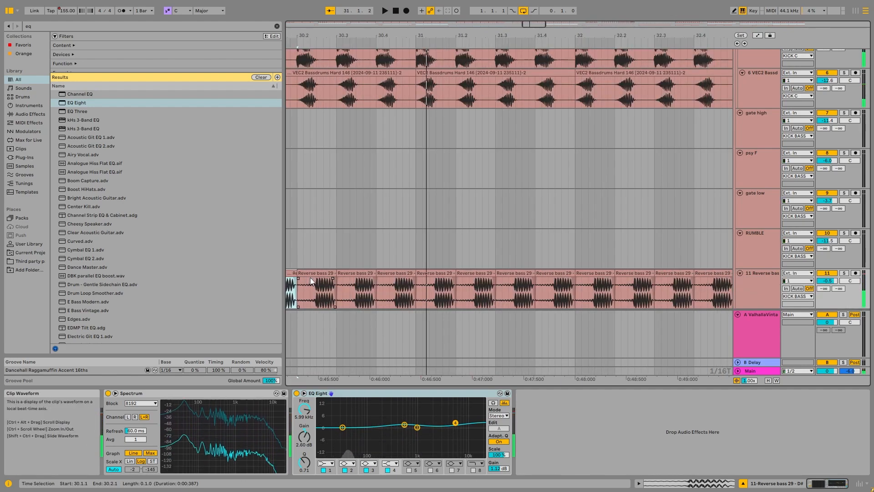
Step: Inspect the sample of the Reverse bass 29 - D# clip at 30.2 and return to the track's effect chain
left_click(307, 273)
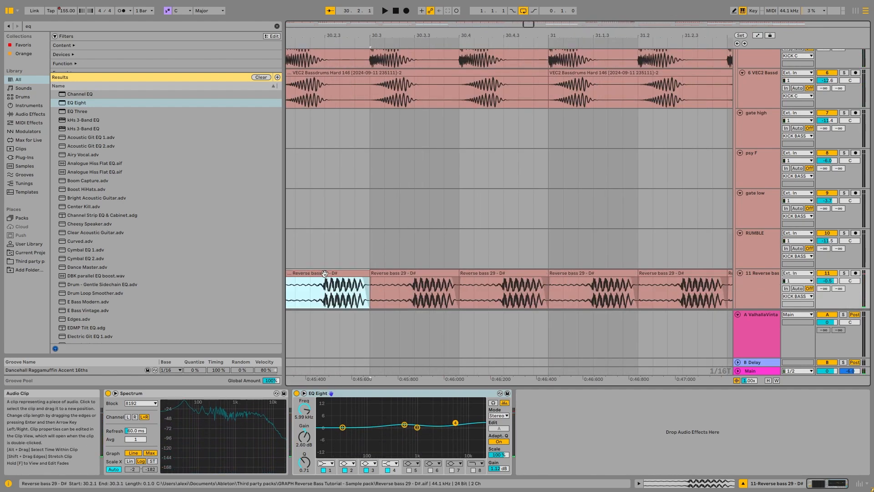
double_click(325, 273)
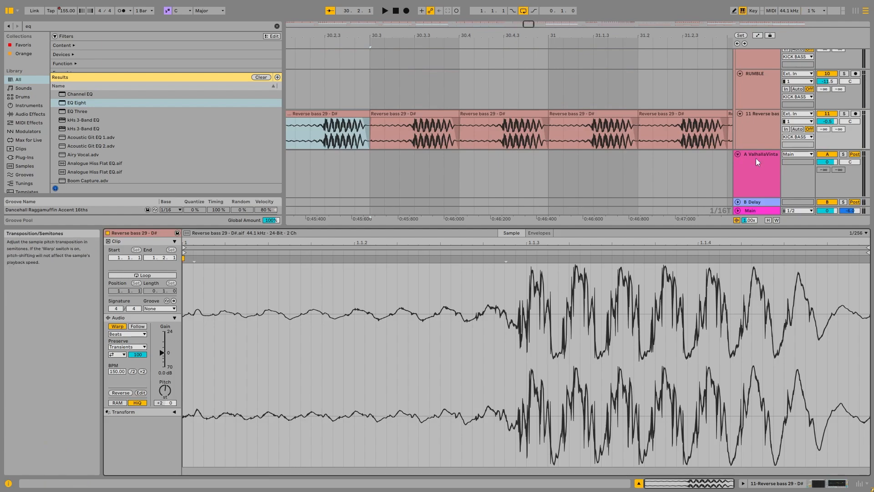
double_click(759, 135)
Step: Solo the 11 Reverse bass track and play it from the clip at 30.2
scroll(422, 185, "up", 5)
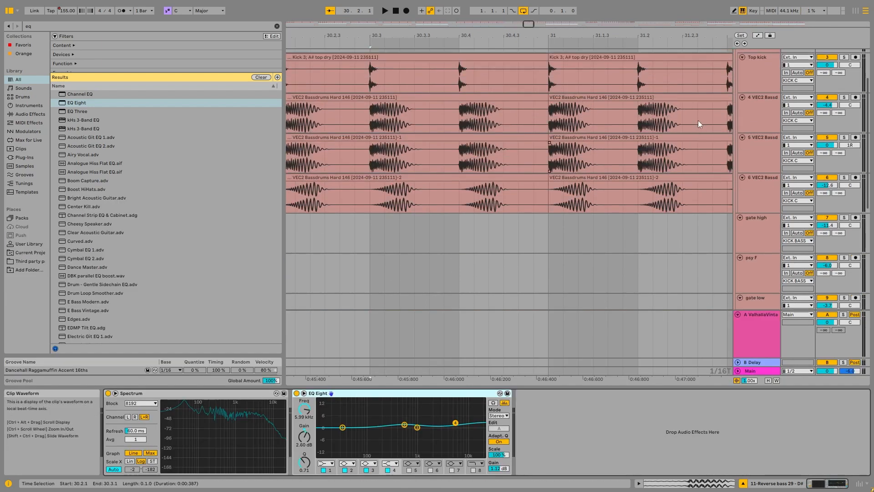
scroll(621, 163, "down", 5)
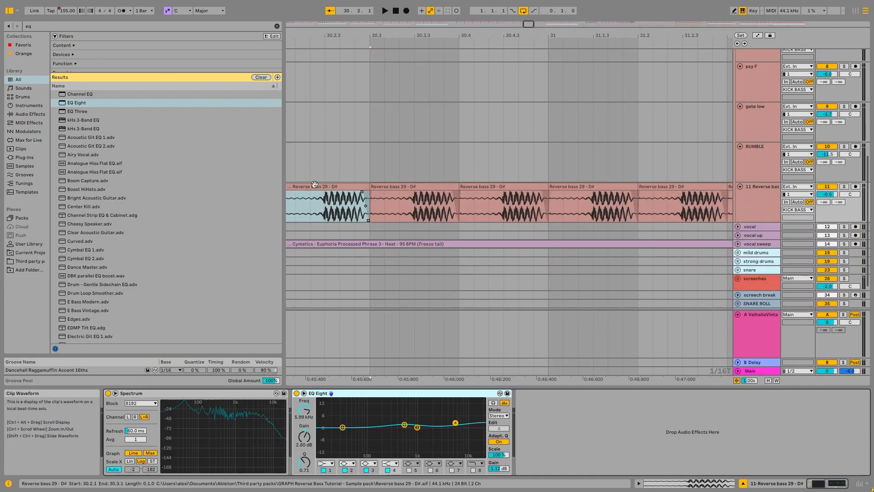
left_click(315, 185)
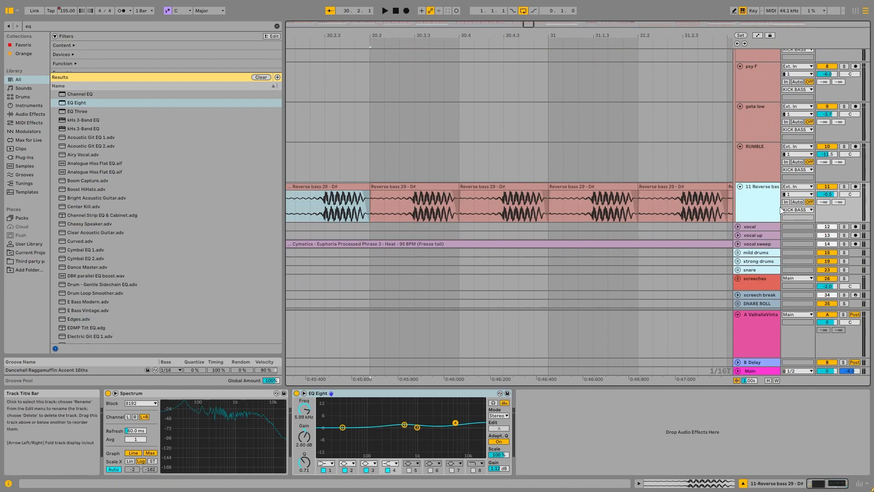
left_click(843, 186)
key("space")
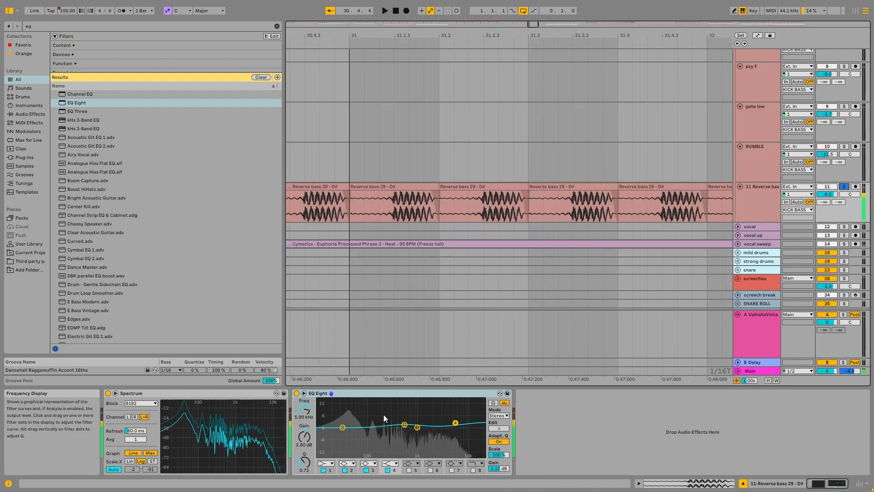
Step: Stop playback, select the Reverse bass 29 - D# clip at bar 31 and open the KICK BASS group's effect chain
key("space")
left_click(427, 187)
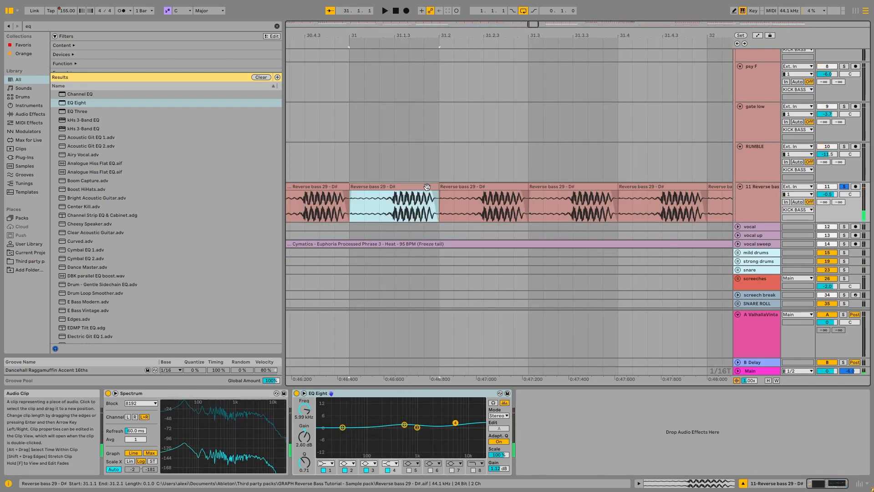
left_click(757, 190)
scroll(357, 184, "down", 3)
scroll(339, 185, "up", 3)
scroll(600, 164, "up", 10)
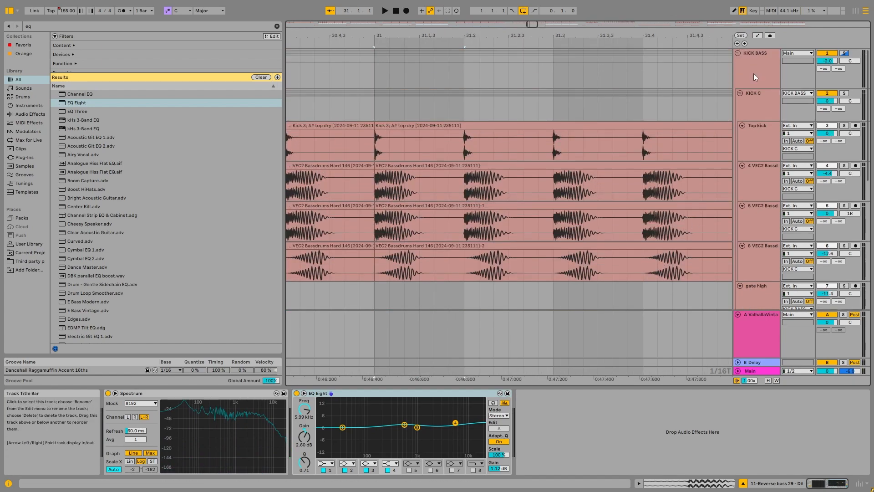
left_click(763, 113)
left_click(764, 87)
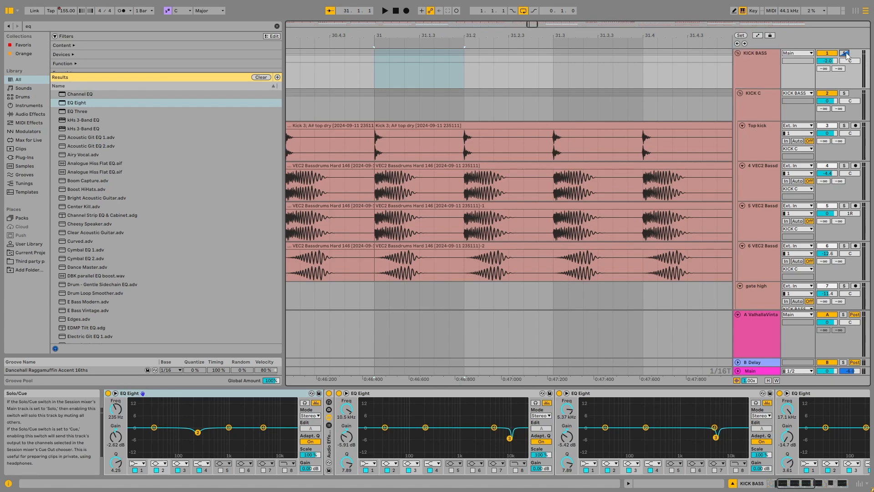
Step: Play the soloed KICK BASS group from bar 31 and compare its sound with the Drum Buss bypassed and active
scroll(496, 205, "down", 10)
left_click(400, 228)
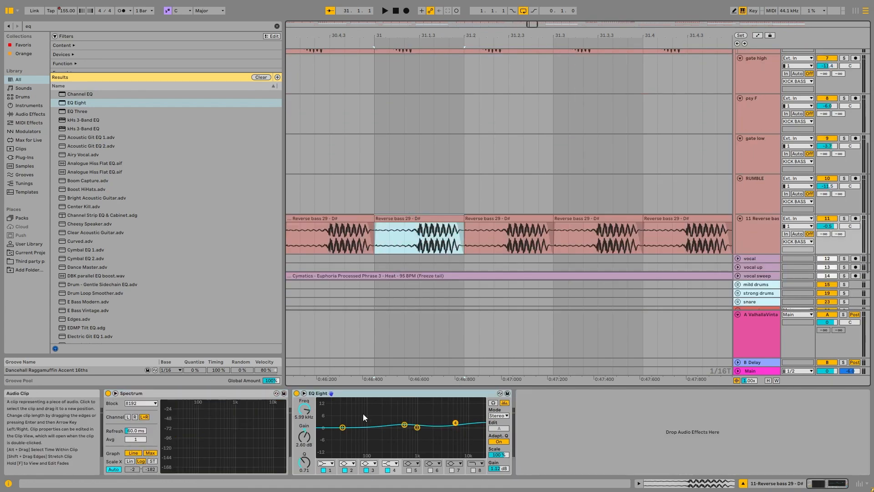
scroll(758, 75, "up", 10)
left_click(758, 76)
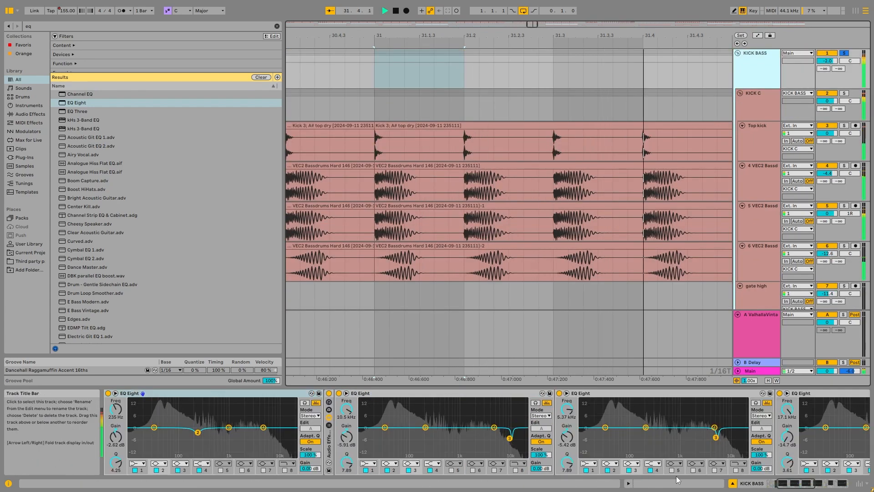
key("space")
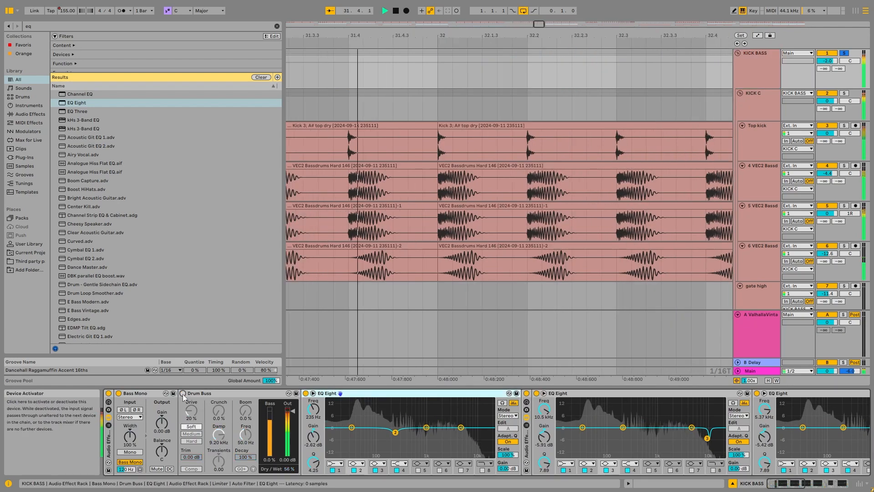
key("space")
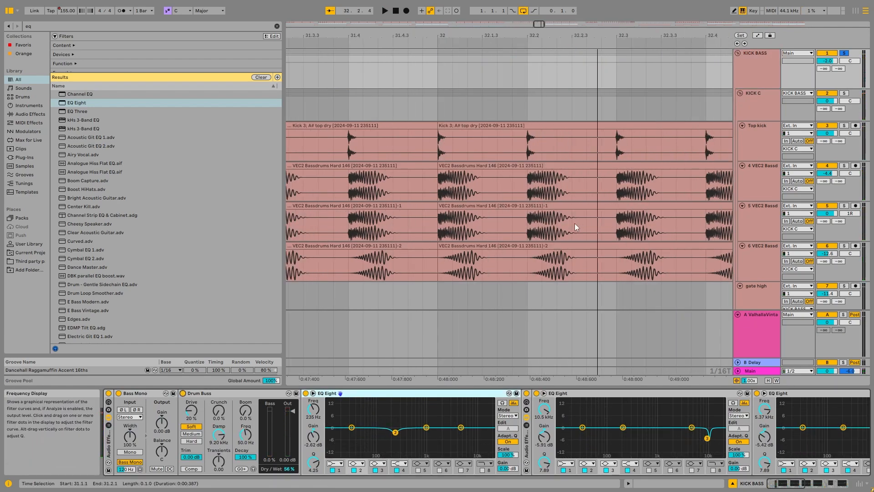
Step: Examine the kick and bass layers between bars 35 and 41 and open the 11 Reverse bass track's effect chain
scroll(523, 227, "down", 4)
scroll(416, 200, "down", 5)
scroll(536, 186, "down", 5)
scroll(486, 162, "up", 6)
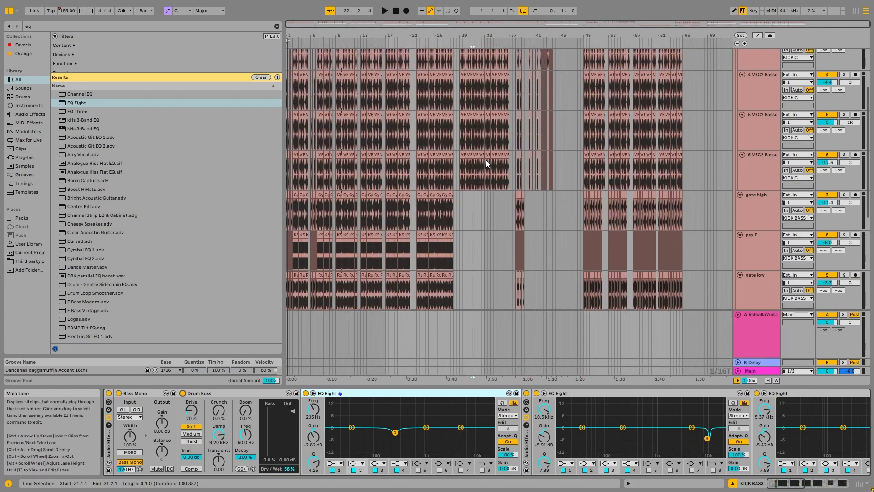
scroll(520, 187, "up", 5)
scroll(520, 189, "down", 6)
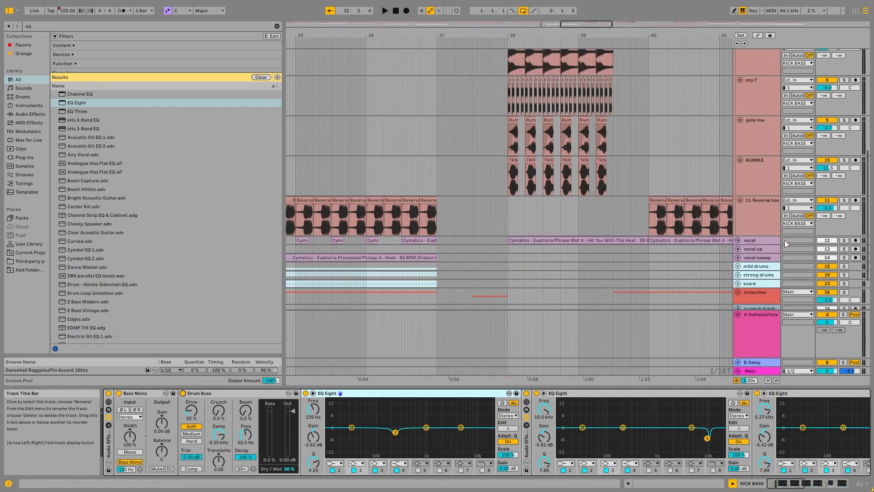
left_click(755, 227)
scroll(601, 193, "up", 6)
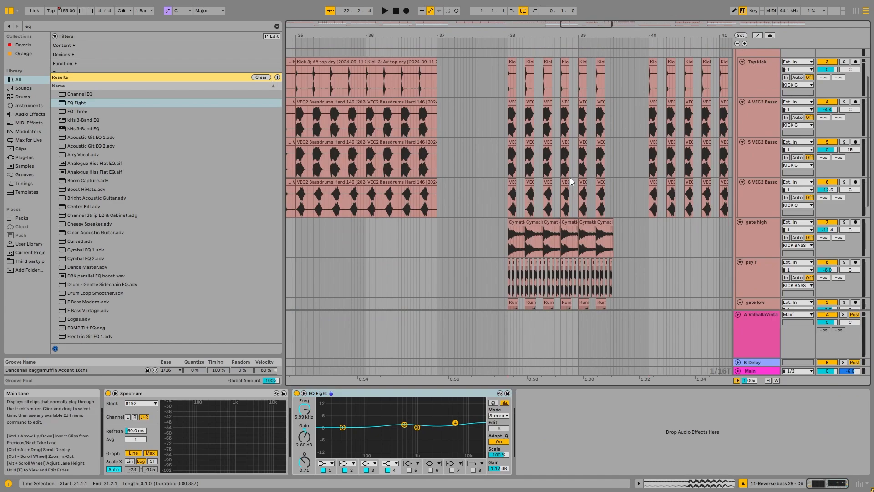
scroll(551, 181, "down", 2)
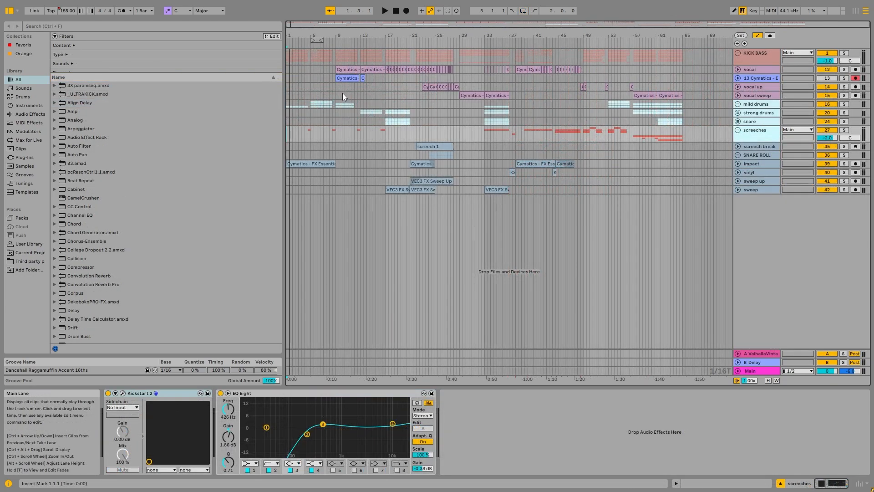
Step: Solo and play the mild drums group, unfold it to look at the ride, OH and SHaker tracks, and fold it back
left_click(755, 104)
left_click(844, 104)
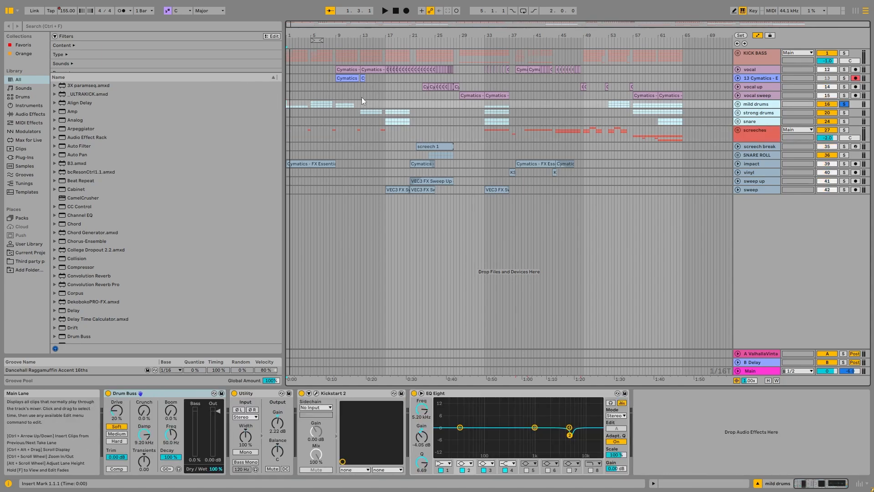
key("space")
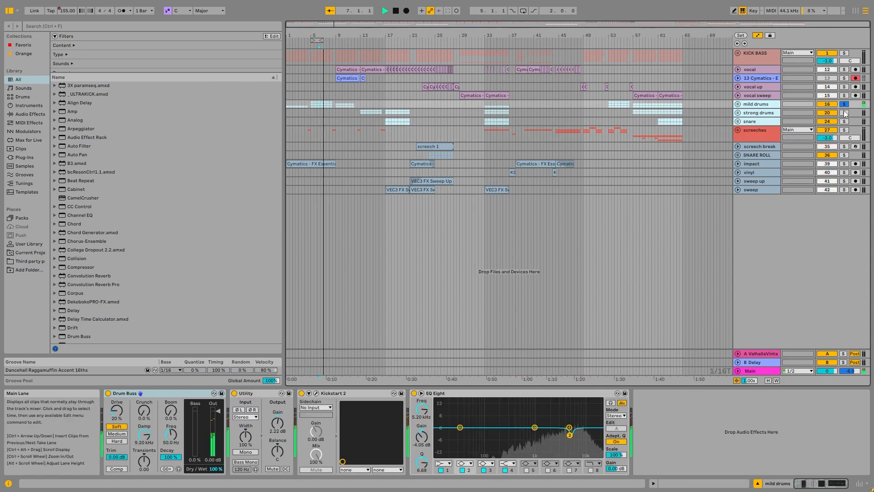
left_click(738, 104)
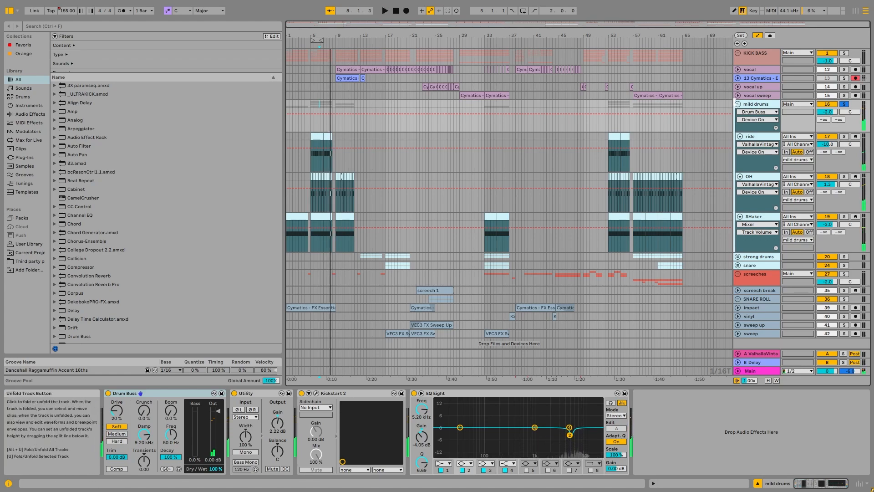
left_click(738, 104)
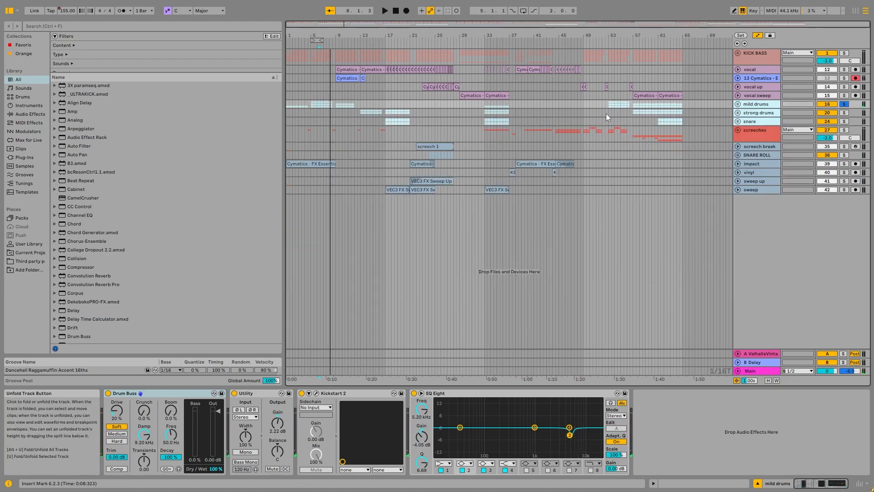
Step: Play from 18.2.3 with the strong drums group soloed, switch the solo to the snare group, and clear the solo and stop
left_click(394, 131)
key("space")
left_click(844, 113)
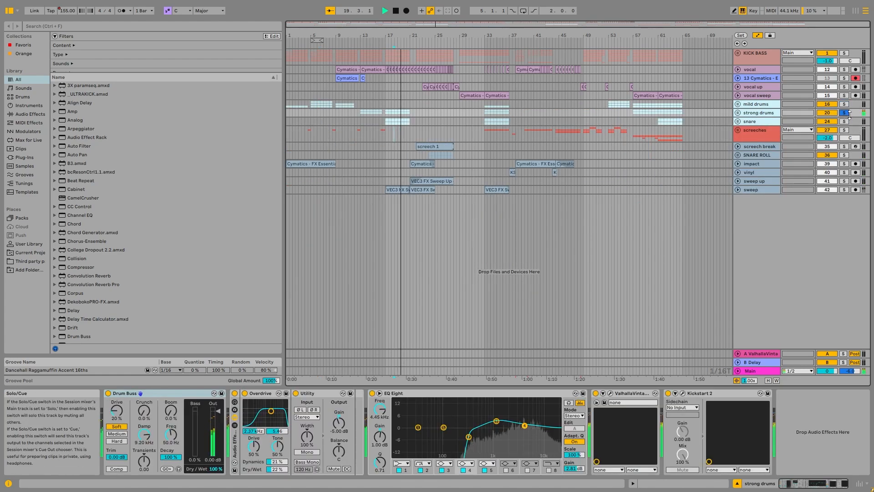
left_click(844, 121)
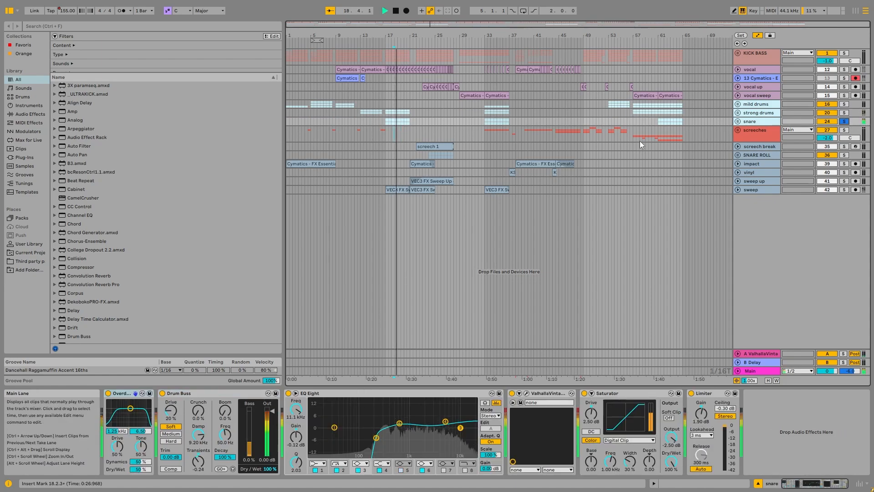
left_click(844, 122)
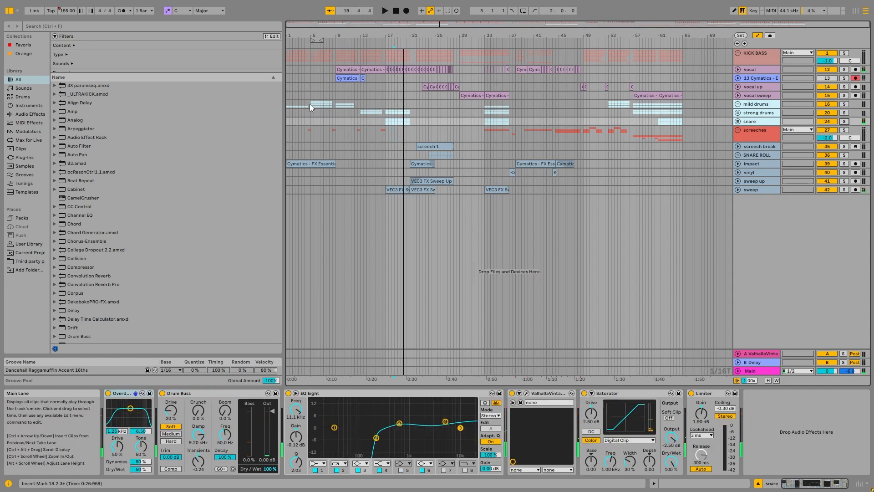
key("space")
Step: Unfold the mild drums group at bar 5 and inspect the ride track's device chain, including its EQ Eight
left_click(311, 105)
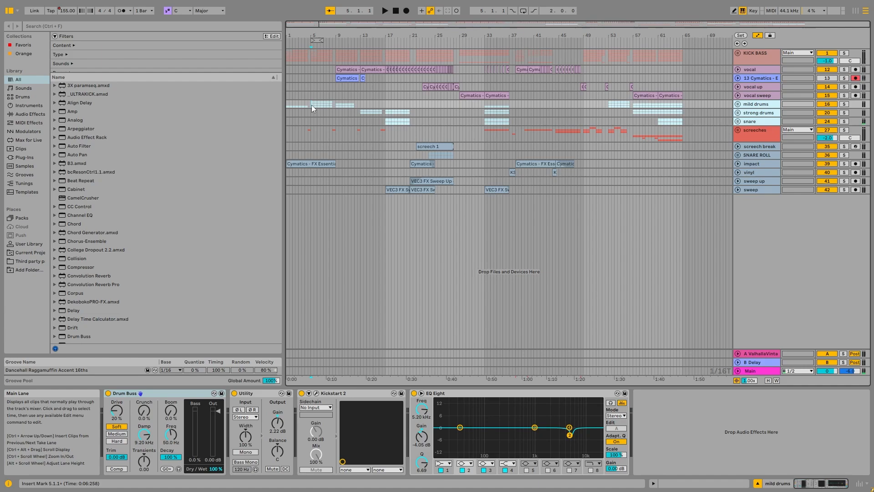
key("u")
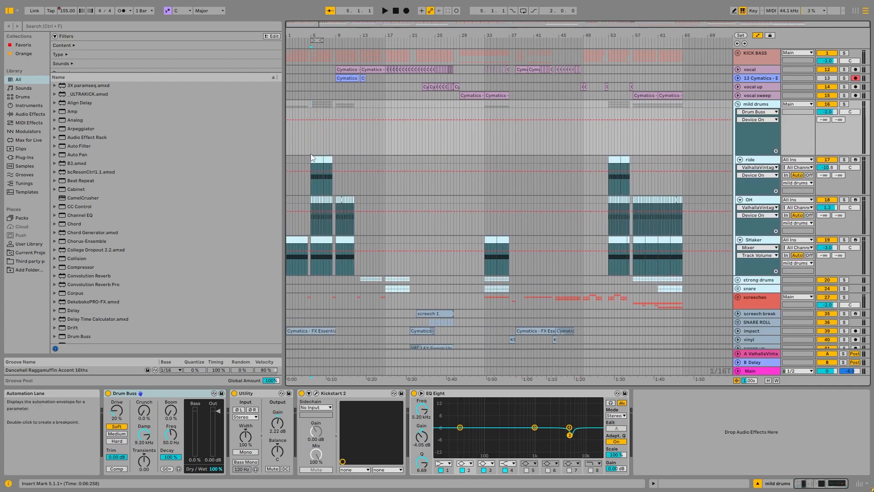
scroll(310, 151, "up", 10)
left_click_drag(308, 153, 455, 157)
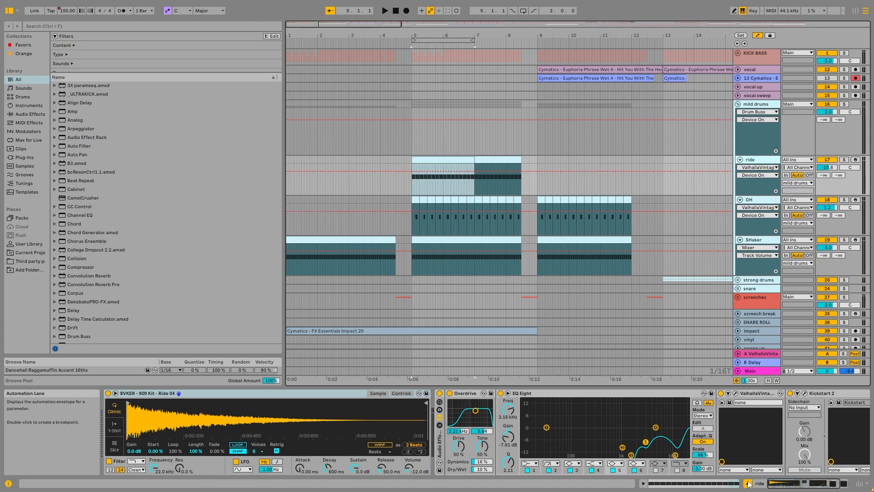
left_click_drag(792, 486, 803, 487)
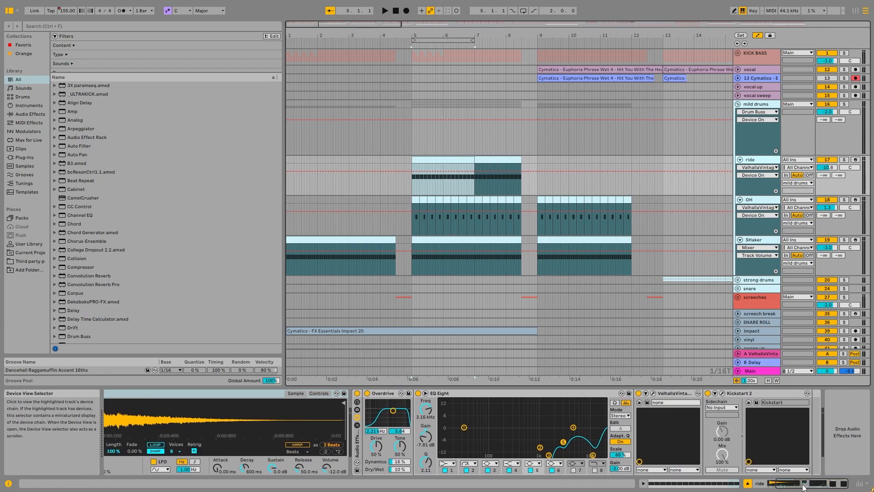
left_click(523, 394)
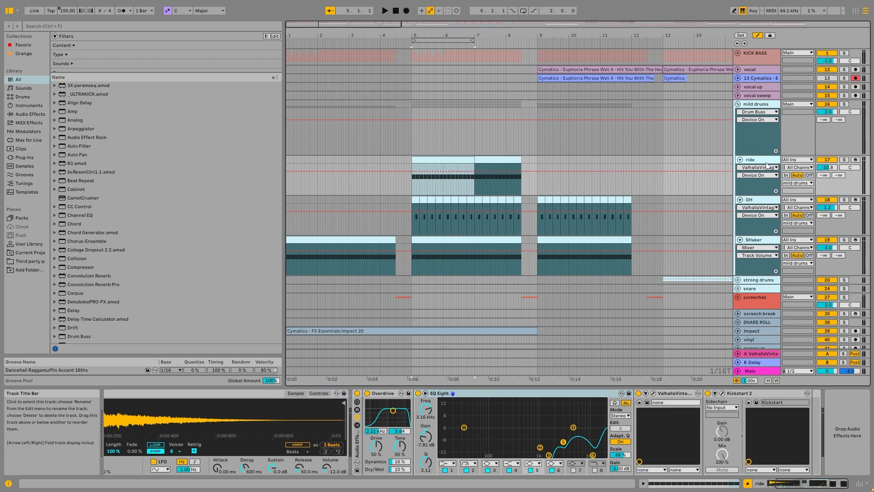
Step: Look at the device chains of the OH track and the mild drums group, and return to the ride track
left_click(415, 199)
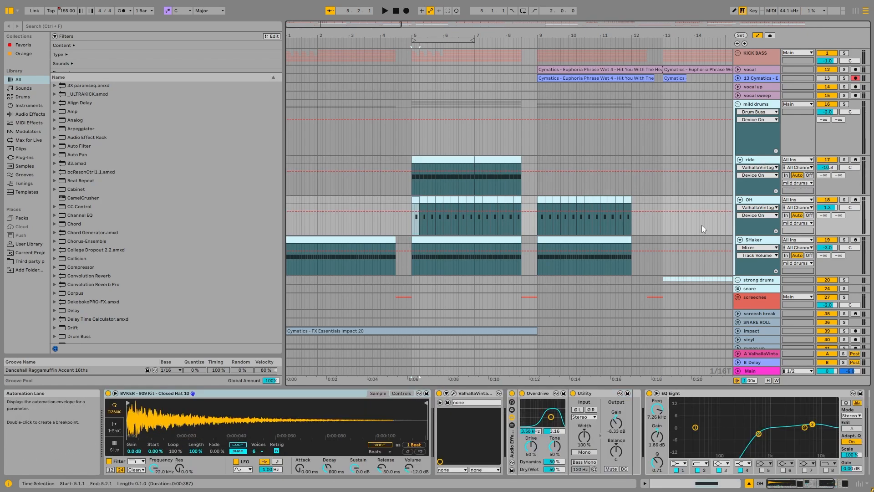
left_click(757, 105)
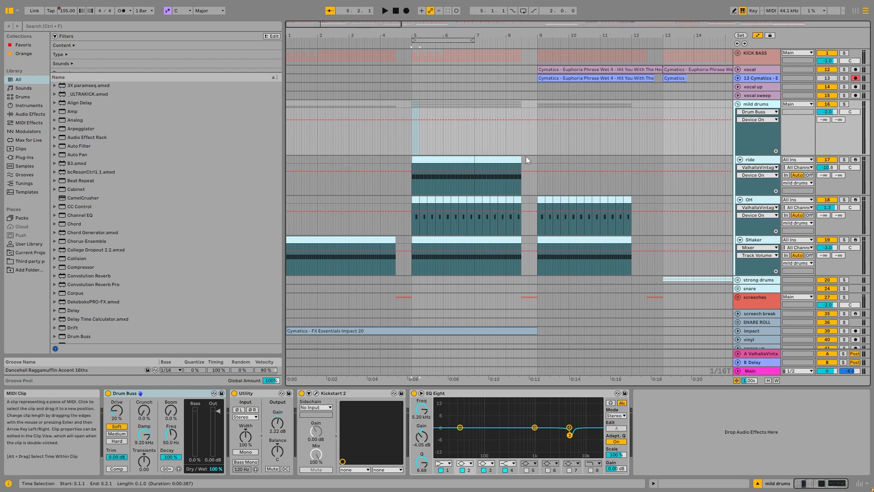
key("Down")
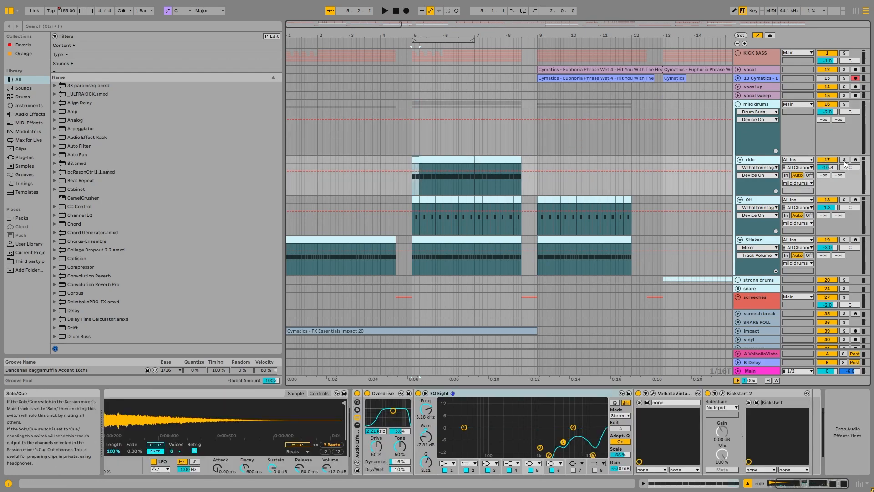
Step: Solo the ride track, bypass its Audio Effect Rack and play the unprocessed ride from bar 5
left_click(357, 393)
left_click(786, 484)
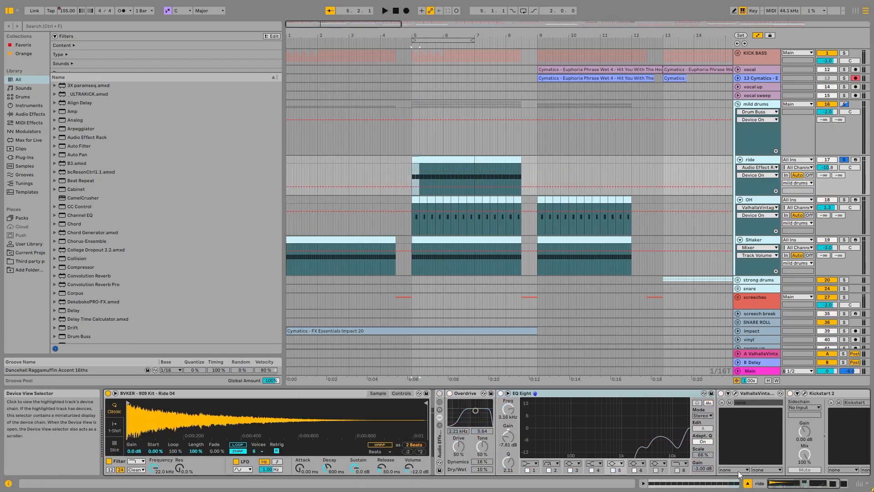
key("space")
key("space")
Step: Open the ride's MIDI clip at bar 5, play its C3 note pattern and return to the track's device chain
double_click(436, 159)
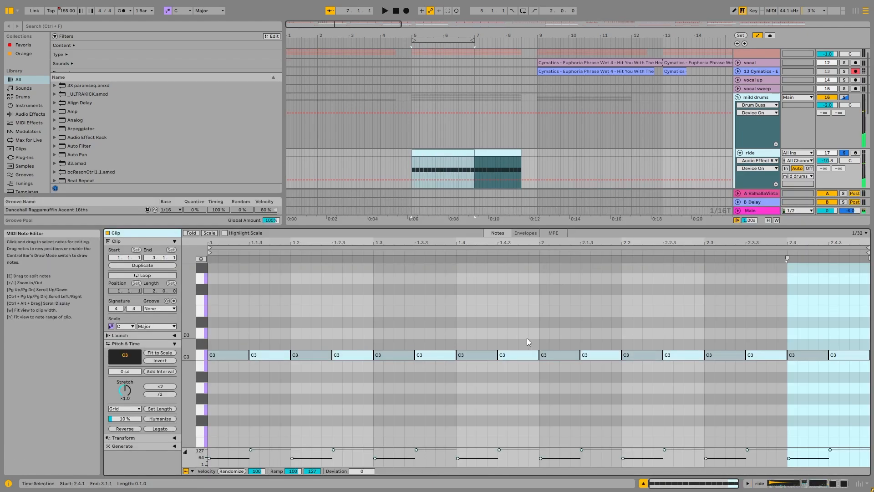
key("space")
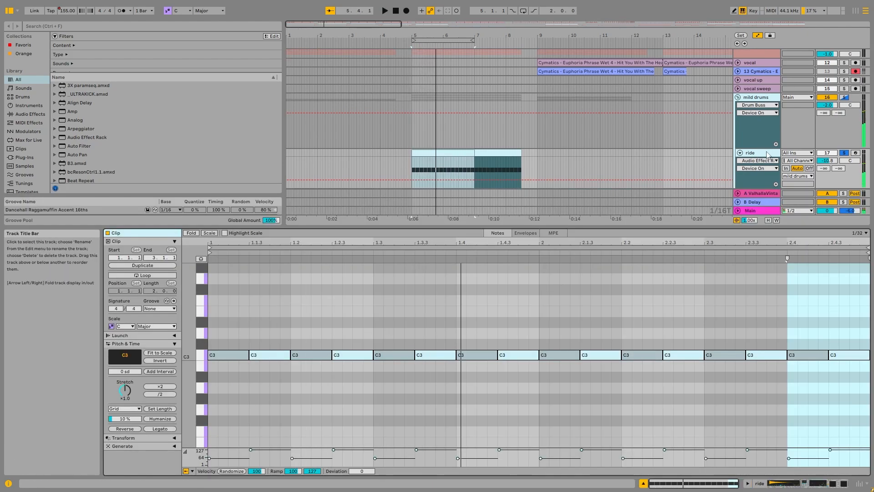
key("shift+Tab")
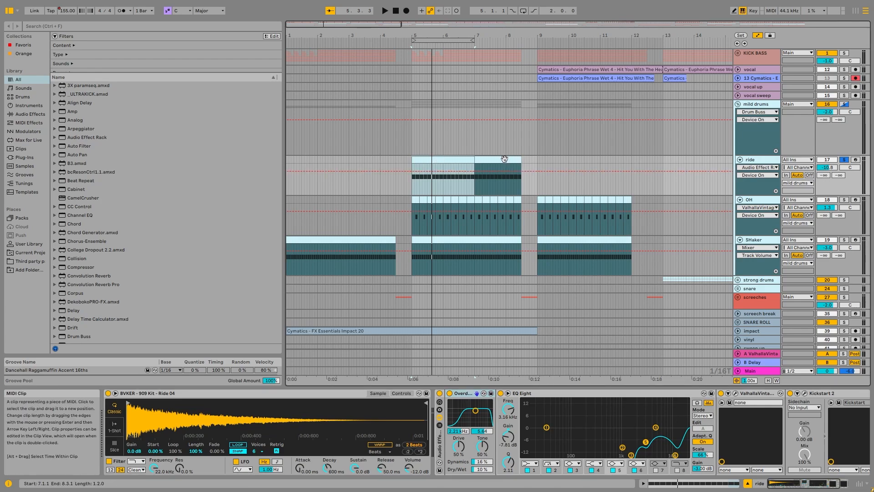
Step: Review the ride's EQ Eight and the device chains of the OH and SHaker tracks, returning to the ride track
left_click_drag(818, 485, 832, 485)
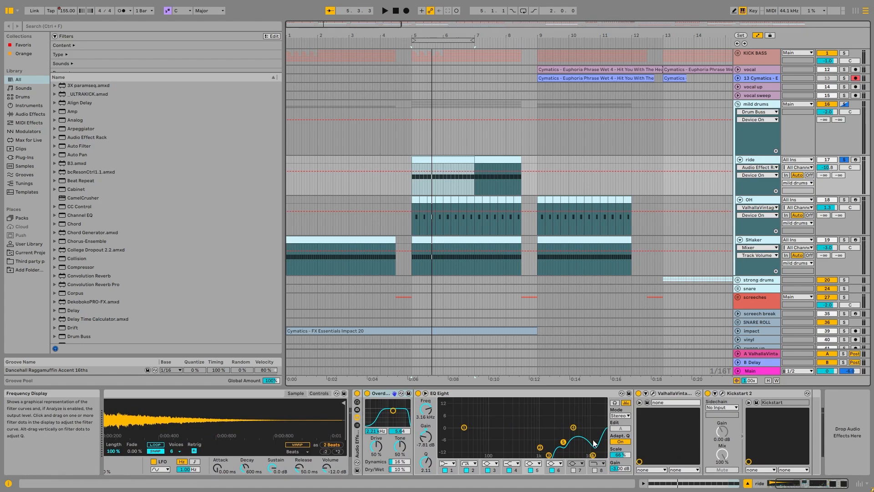
double_click(560, 430)
double_click(568, 253)
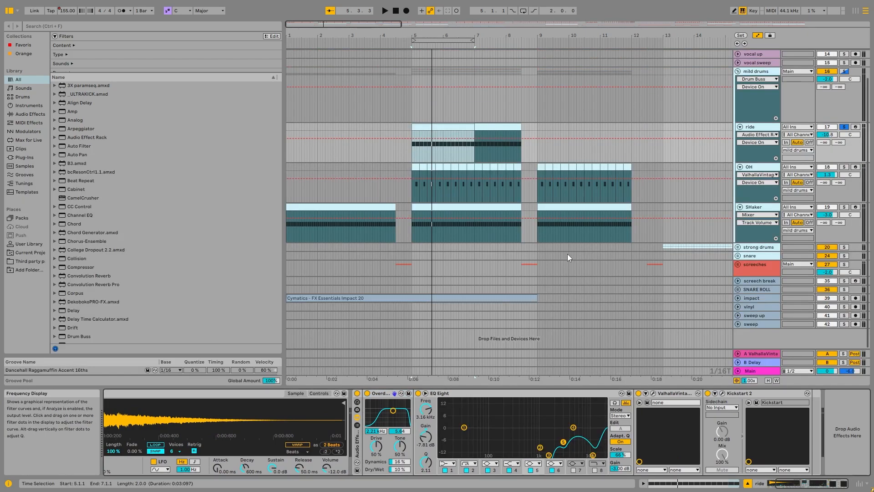
left_click(753, 168)
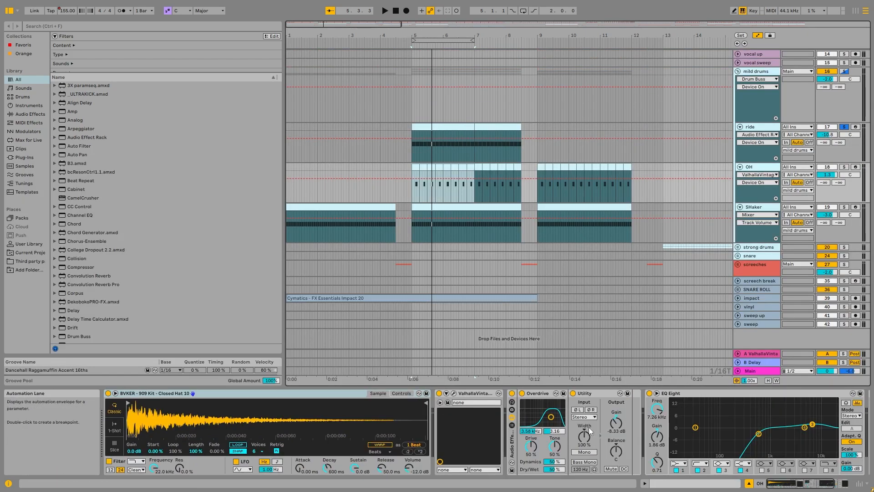
left_click(748, 207)
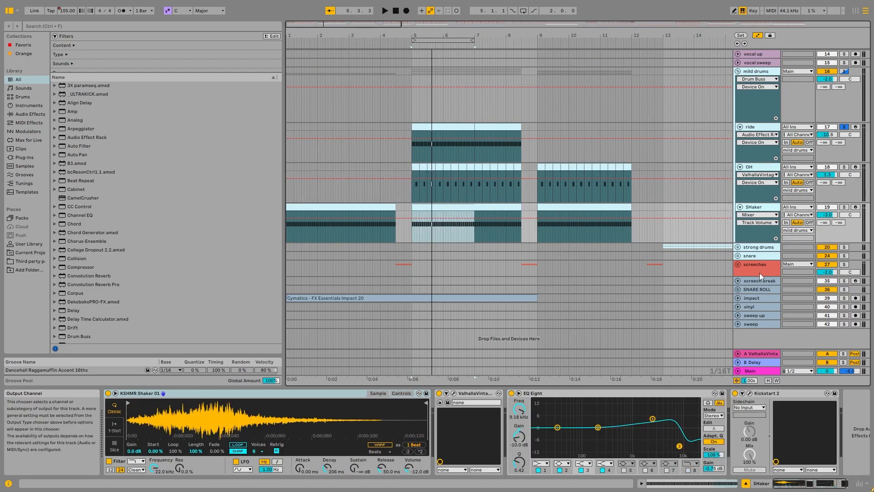
left_click(751, 127)
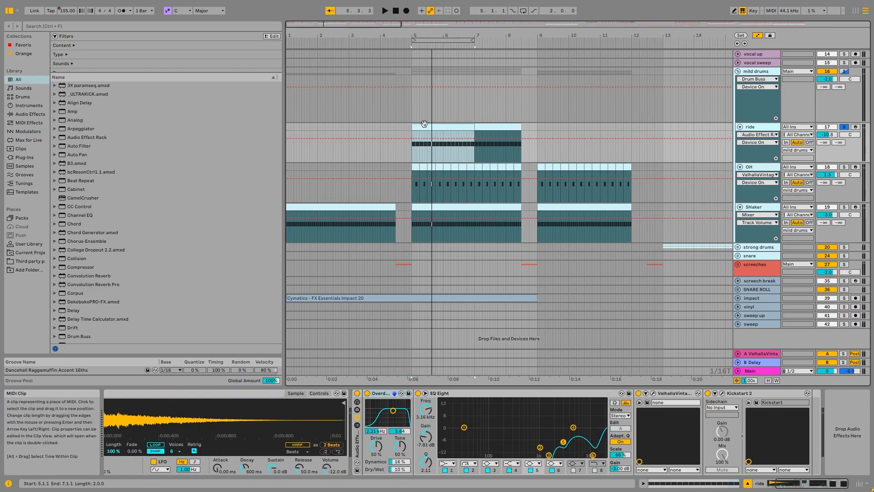
Step: Play the soloed ride track from bar 5 with its processing active
left_click(441, 133)
left_click(445, 127)
key("space")
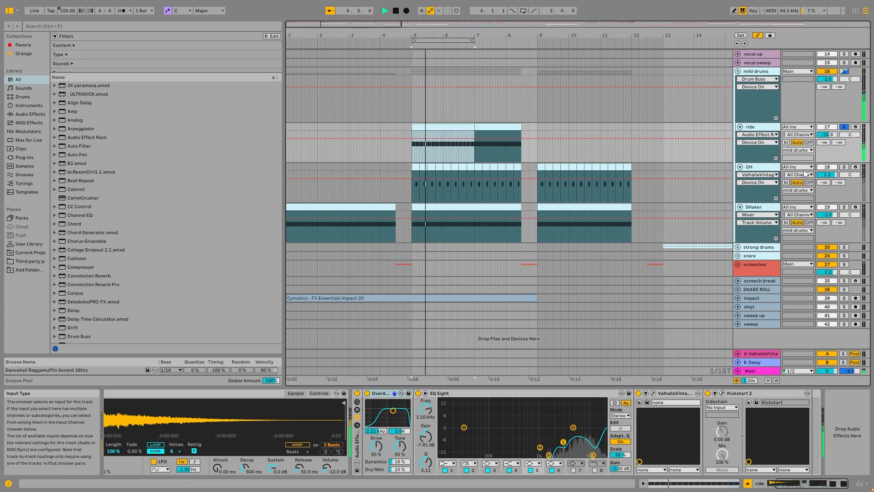
key("space")
Step: Solo the OH track and compare its playback from bar 5 with the Audio Effect Rack bypassed and active
left_click(772, 73)
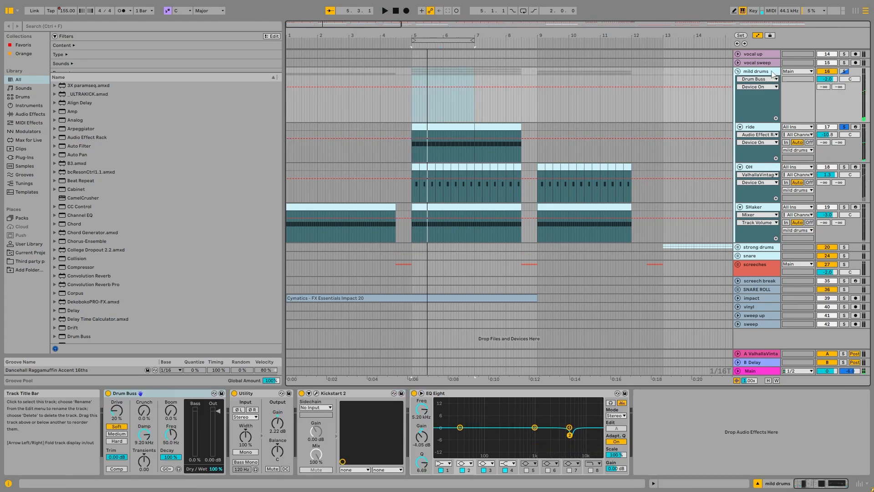
left_click(767, 167)
left_click(844, 167)
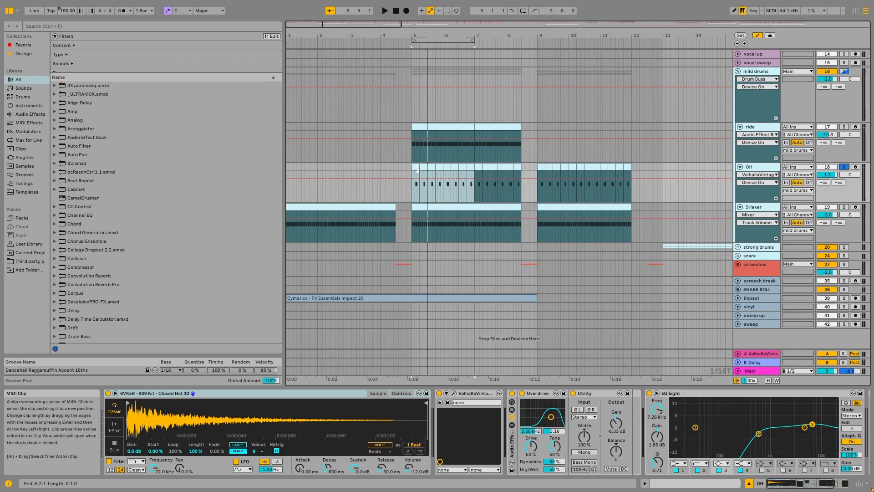
left_click(417, 168)
left_click(511, 393)
key("space")
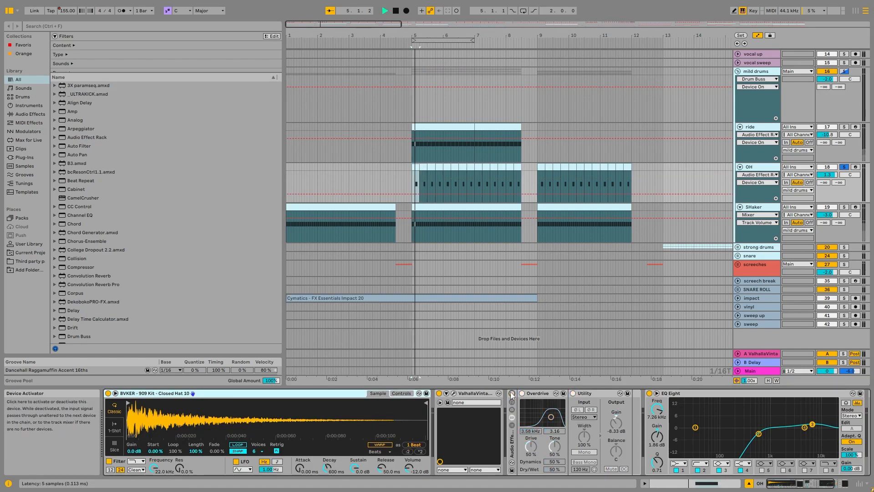
left_click(511, 393)
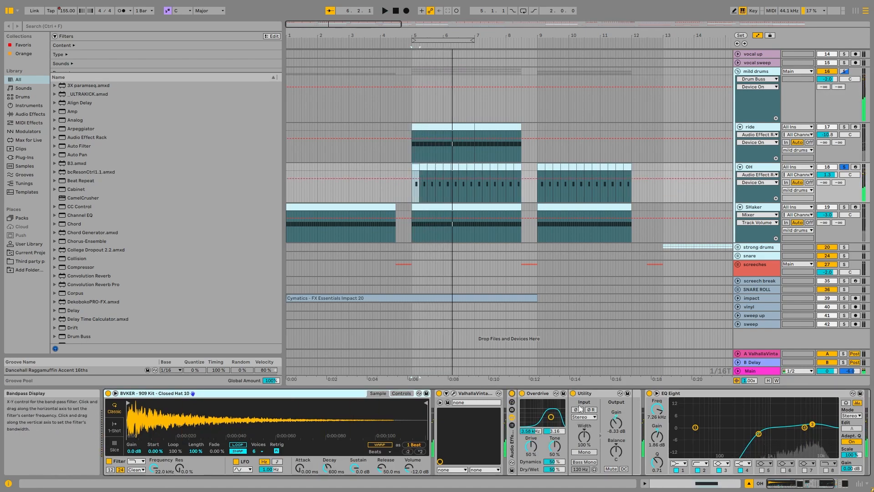
Step: Inspect the OH track's ValhallaVintageVerb settings and preset list, close the plug-in and view the rest of the device chain
left_click(454, 395)
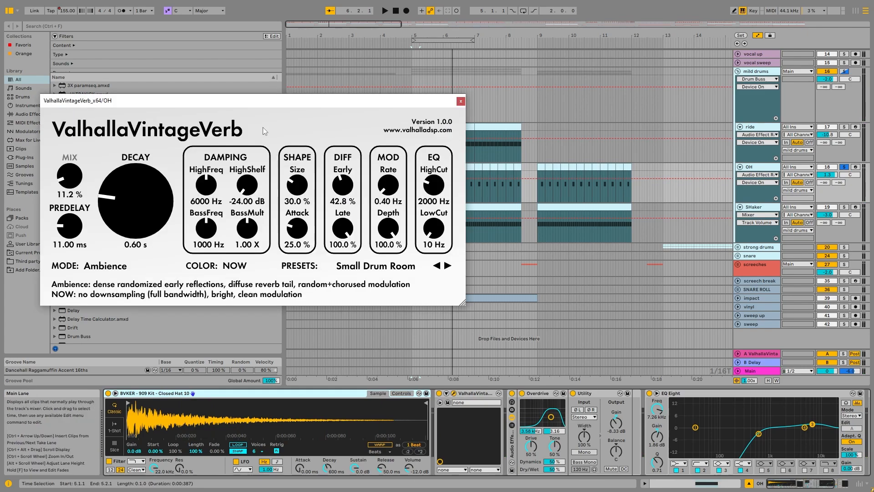
left_click(382, 271)
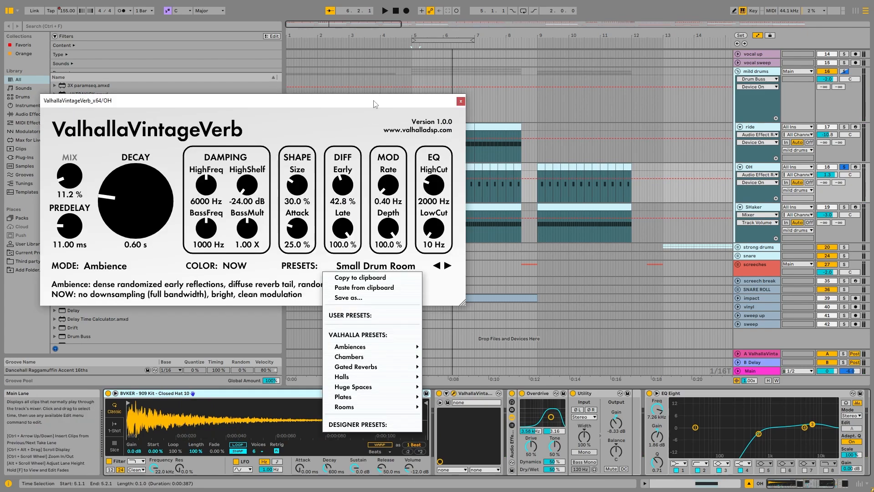
left_click(461, 101)
left_click(821, 480)
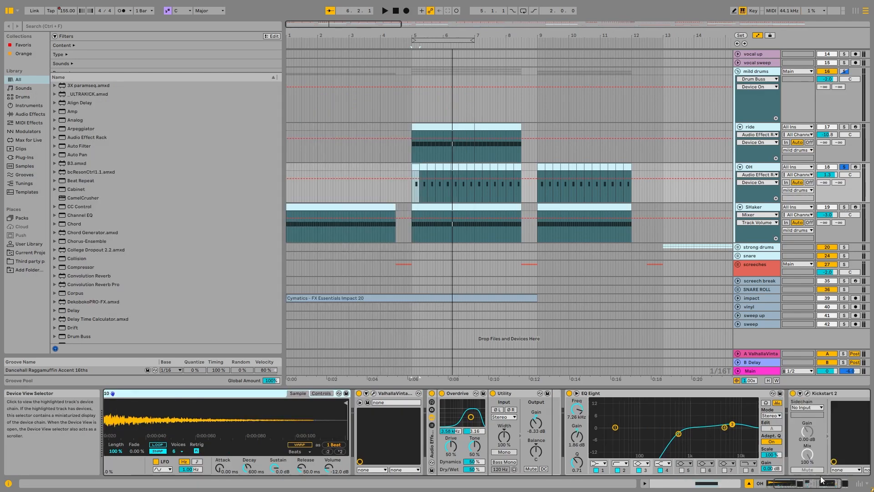
Step: Solo the SHaker track, play it from bar 5 and open its MIDI clip to examine the notes and velocities
left_click(441, 208)
key("space")
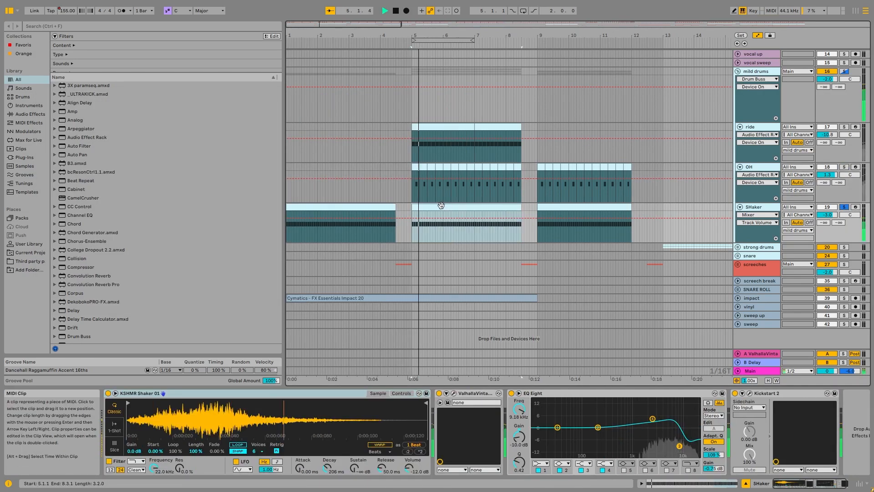
double_click(440, 205)
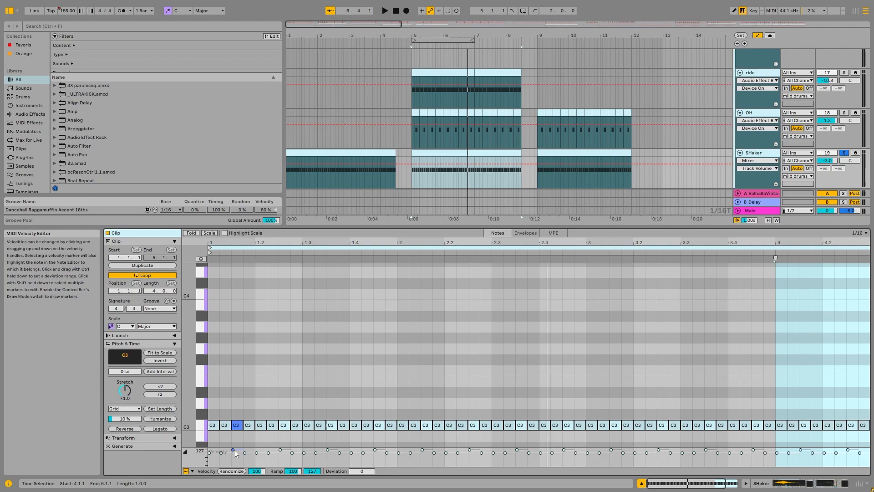
Step: Return to the SHaker track's device chain, play it from bar 5 and inspect its ValhallaVintageVerb settings
double_click(768, 153)
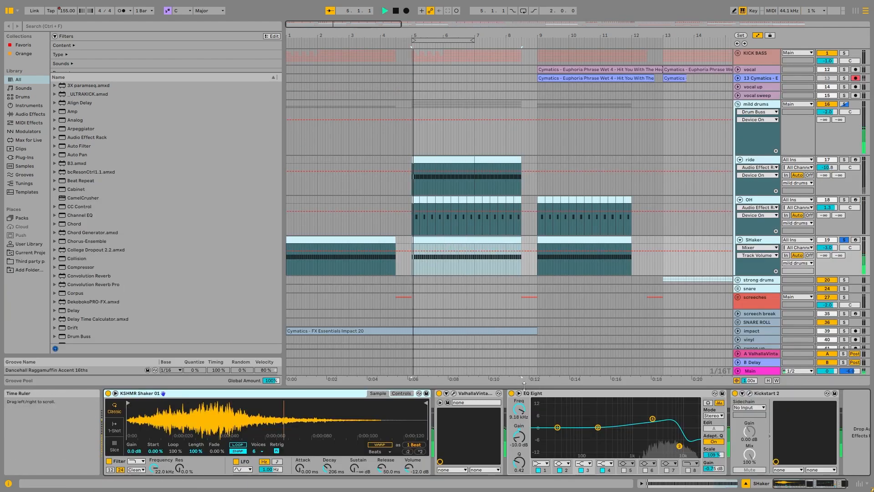
left_click(453, 394)
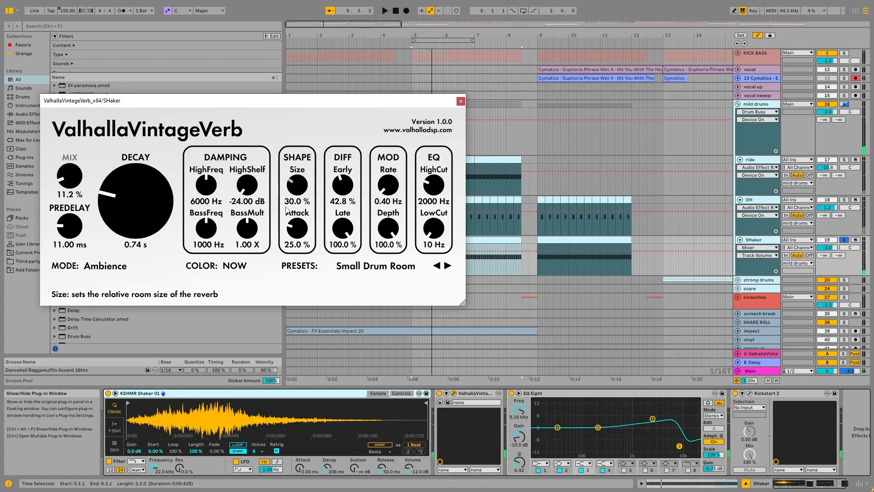
left_click(461, 101)
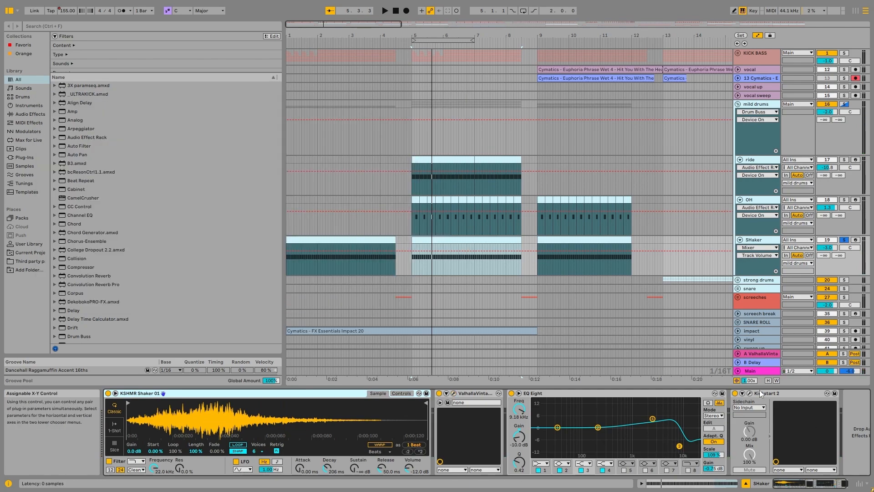
Step: Solo the mild drums group and compare its playback from bar 5 with Drum Buss bypassed and active
left_click(795, 106)
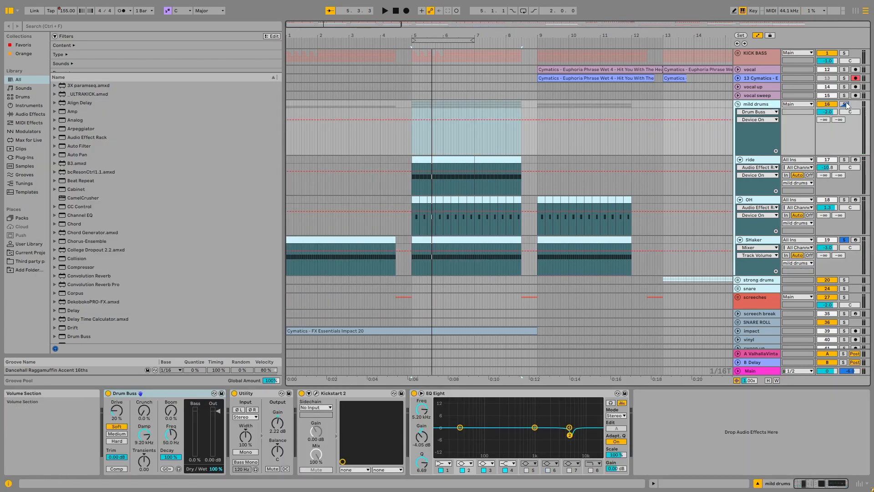
left_click(845, 105)
left_click(423, 159)
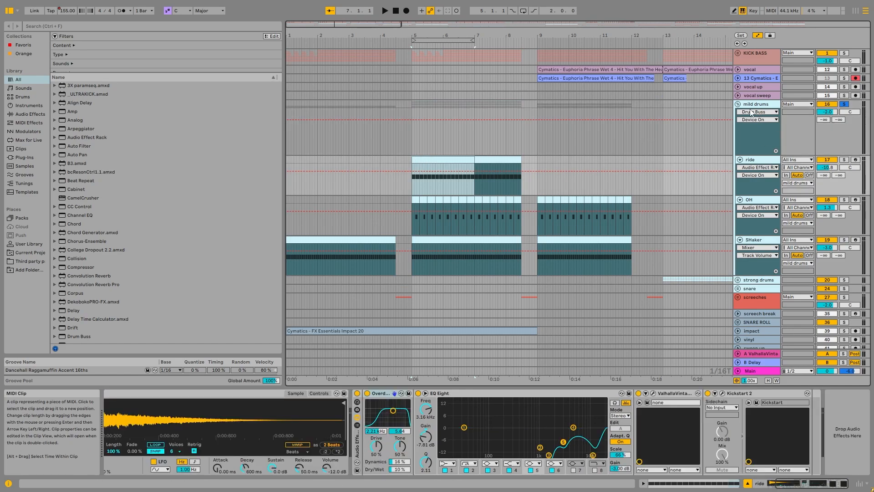
left_click(755, 104)
key("space")
left_click(108, 393)
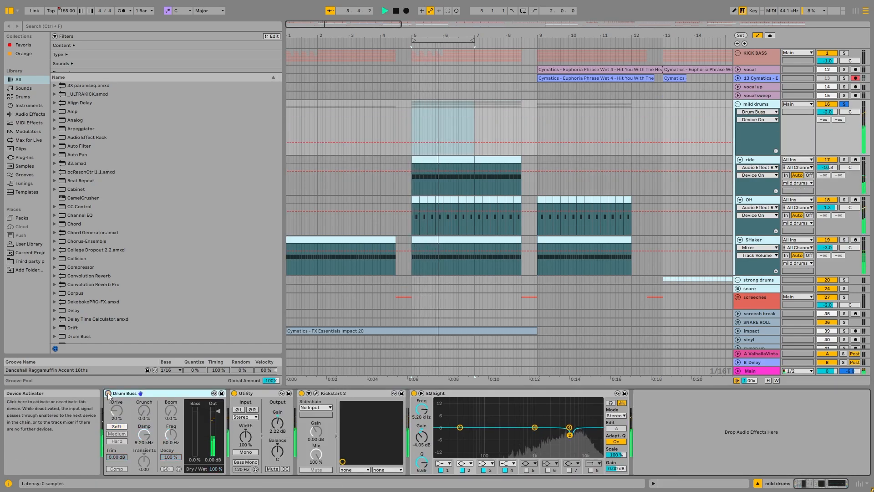
left_click(108, 394)
Step: Inspect the mild drums group's Kickstart 2 settings, close the plug-in and fold the group
left_click(309, 393)
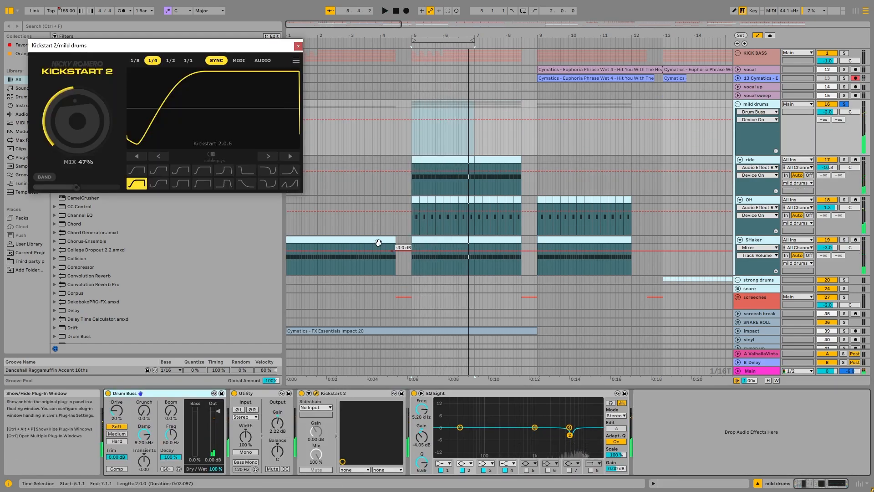
left_click(298, 46)
scroll(508, 218, "down", 5)
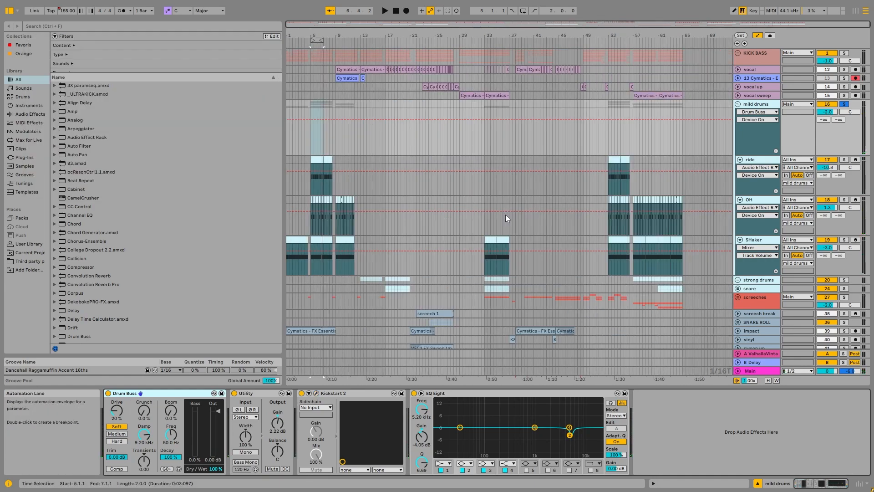
left_click(737, 104)
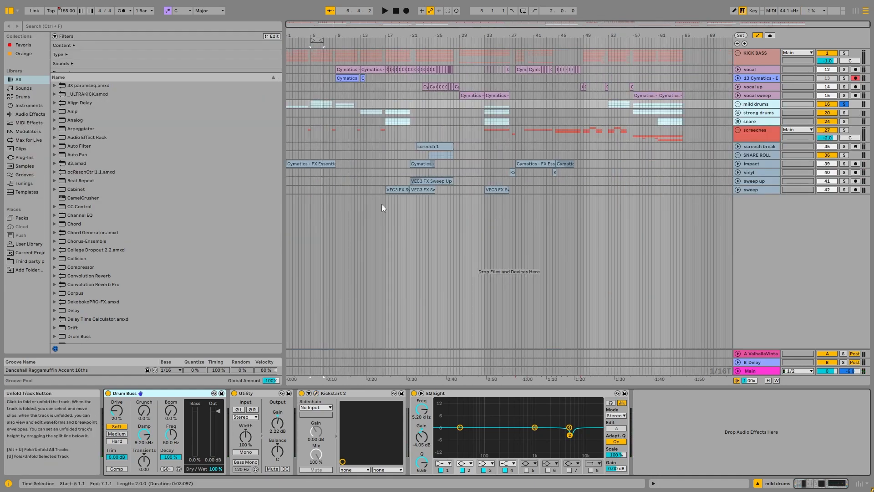
Step: Solo and unfold the strong drums group, and play its hats from bar 13
left_click(337, 114)
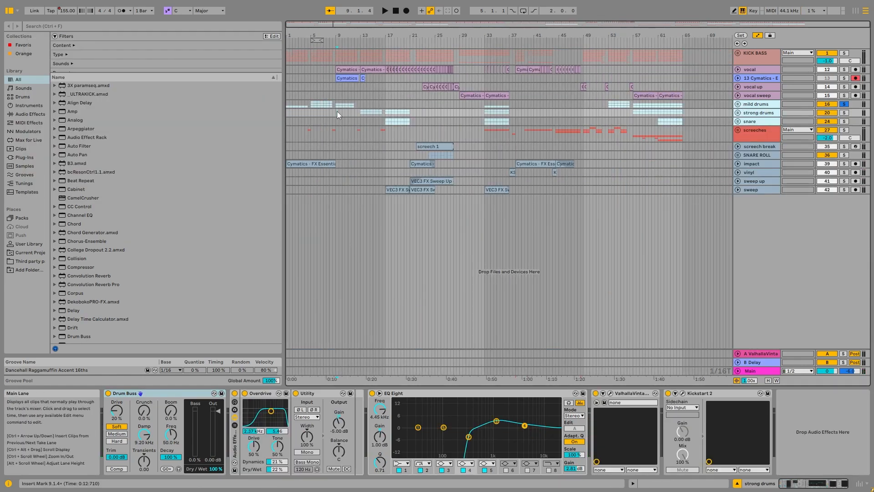
left_click(844, 113)
left_click(738, 113)
scroll(339, 171, "up", 5)
scroll(340, 173, "up", 3)
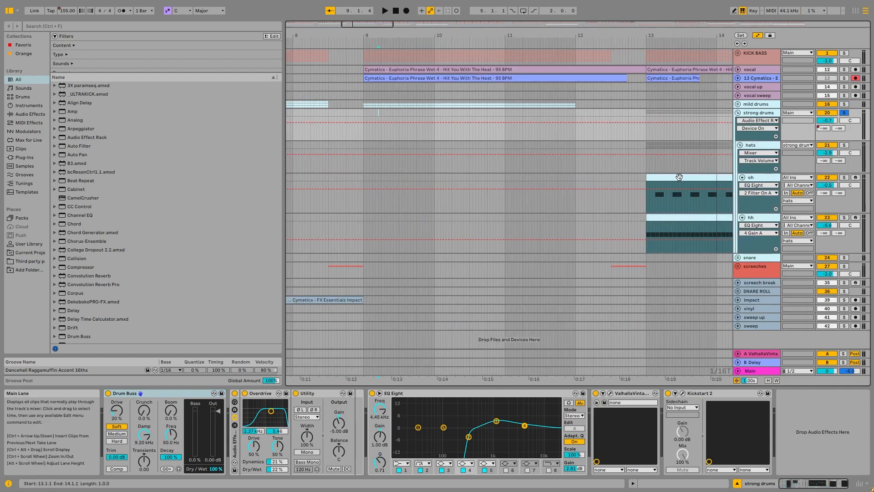
left_click(679, 177)
key("space")
scroll(679, 177, "down", 8)
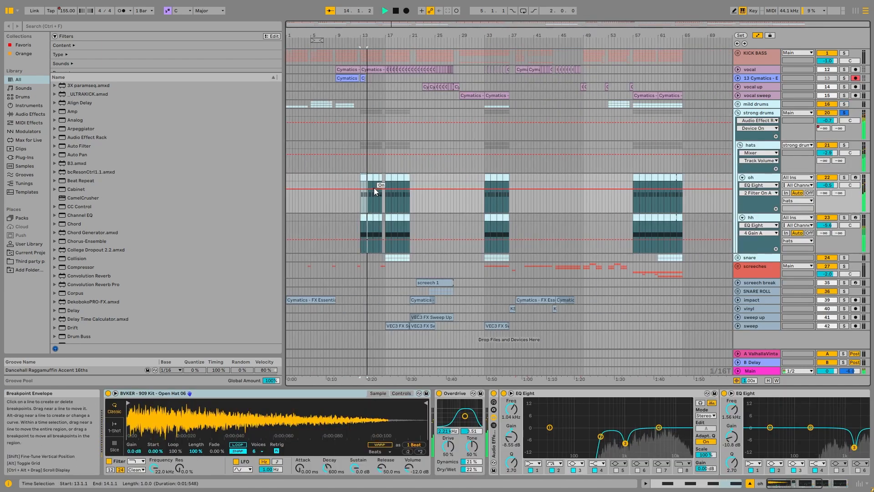
key("space")
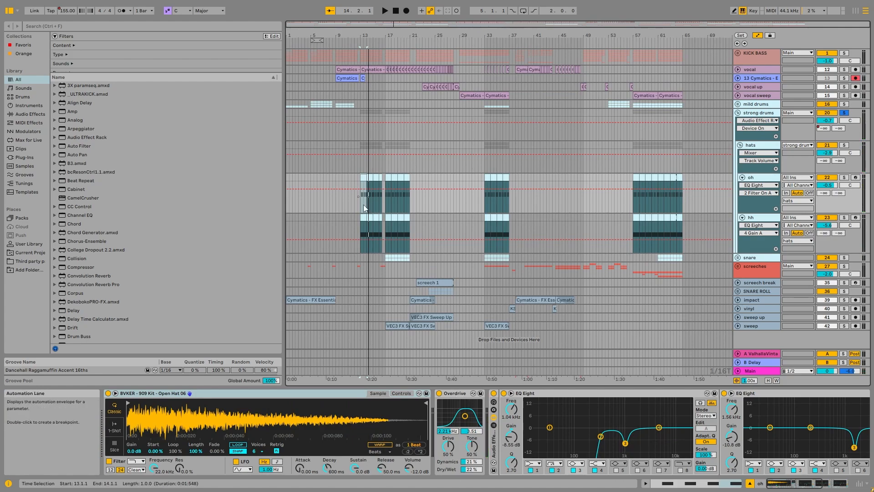
Step: Solo the oh track in the hats group and compare its playback from bar 13 with Overdrive bypassed and active
scroll(363, 204, "up", 8)
left_click(844, 177)
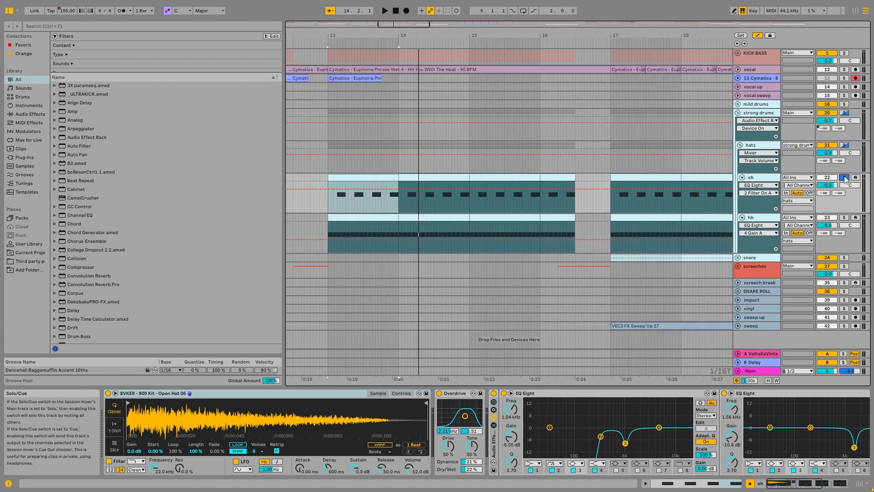
key("space")
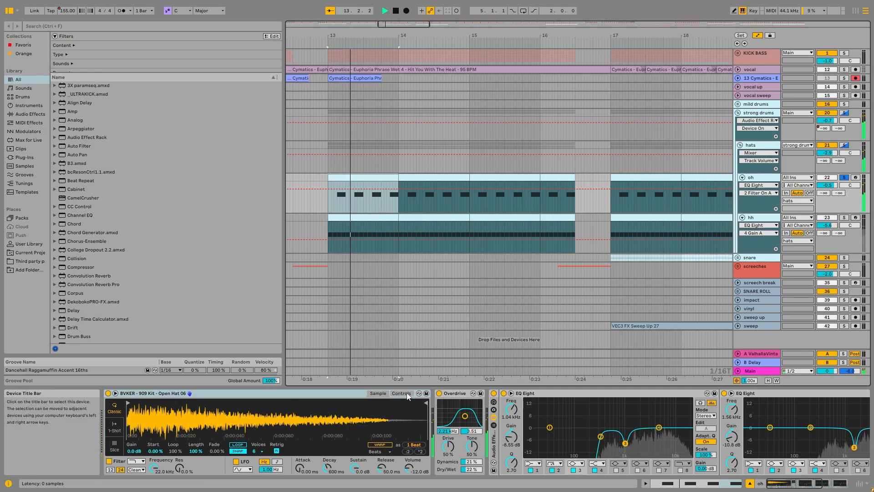
left_click(439, 394)
left_click(439, 393)
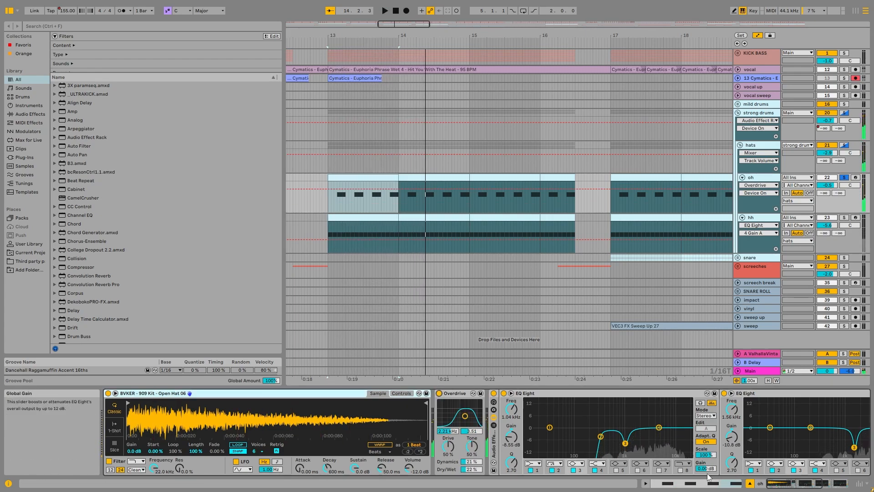
Step: Compare the oh track's playback from bar 13 with its Audio Effect Rack bypassed and active
left_click_drag(779, 485, 788, 486)
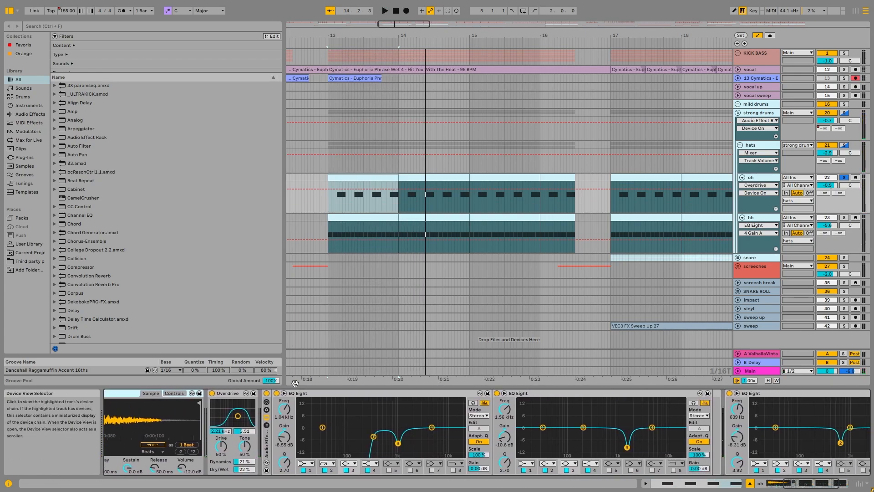
left_click(267, 393)
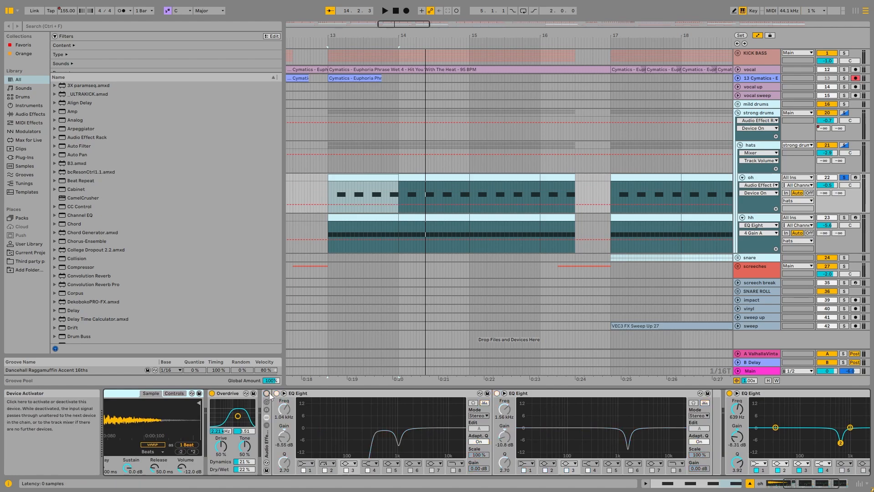
key("space")
left_click(267, 394)
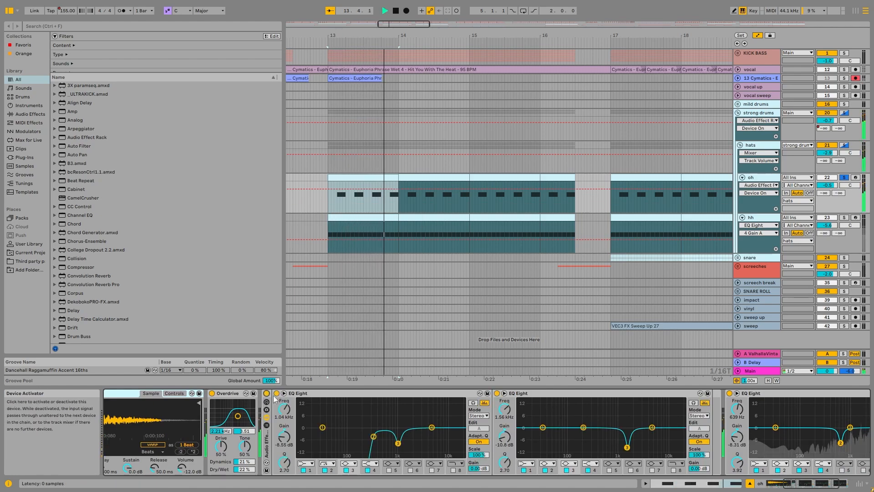
Step: Compare the oh sound with band 3 of the first two EQ Eights off and on, and view the last EQ Eight
left_click(346, 470)
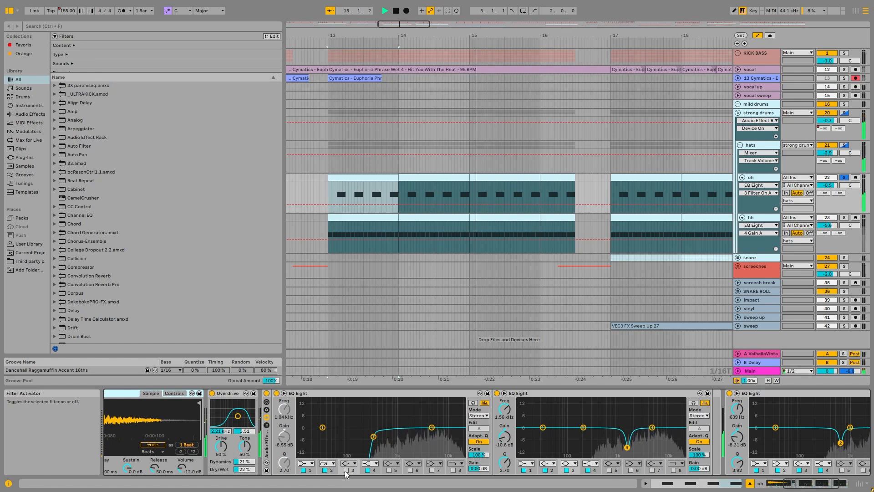
left_click(347, 470)
left_click(568, 470)
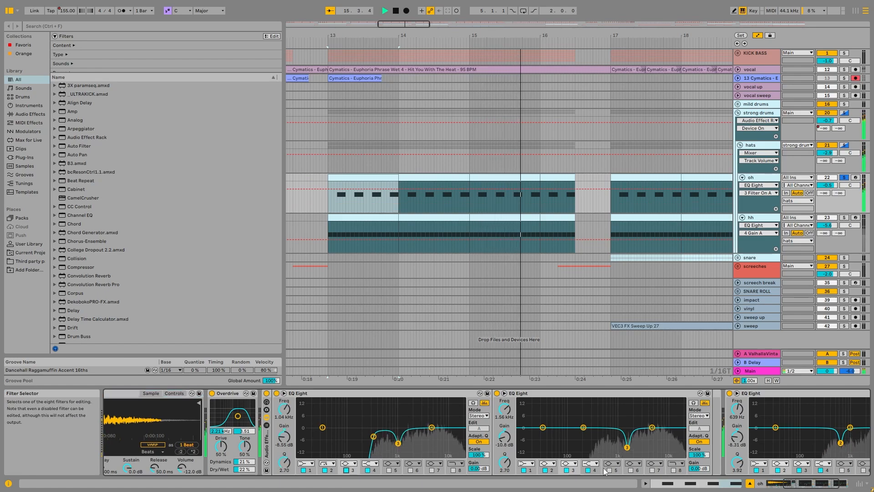
left_click(568, 470)
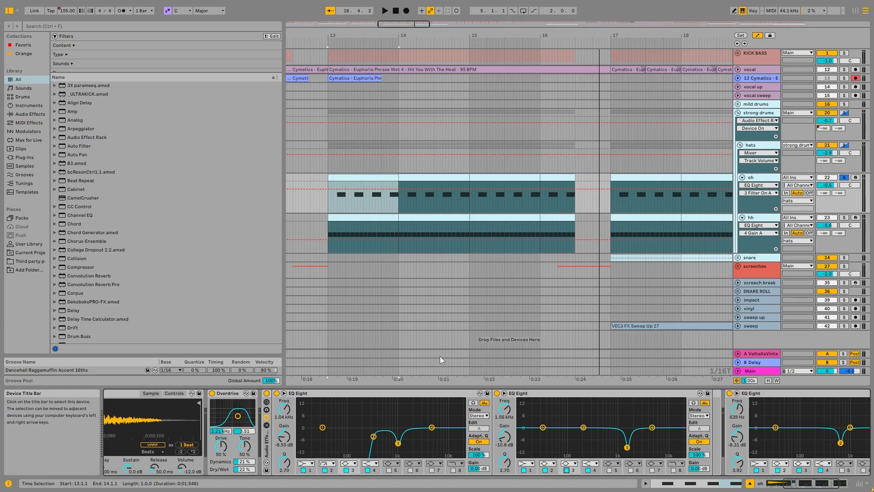
left_click_drag(803, 483, 814, 484)
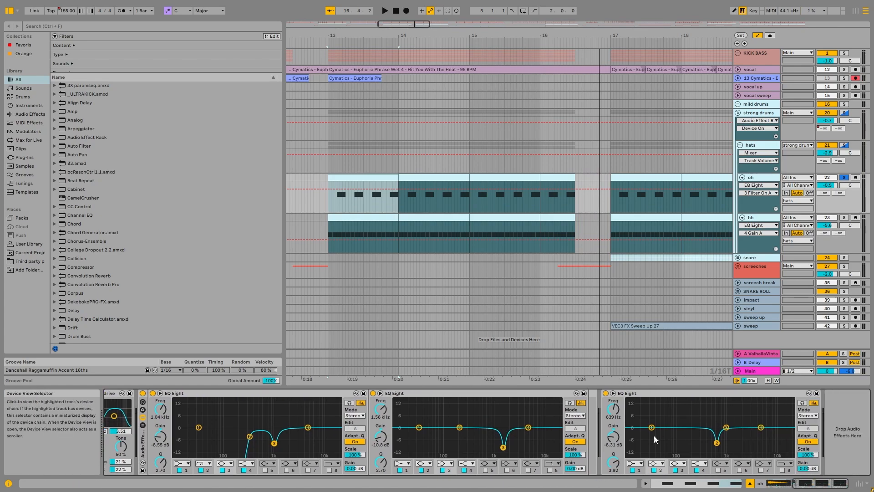
Step: Solo the hh track and compare its playback from bar 13 with Overdrive bypassed and active
left_click(844, 217)
left_click(374, 217)
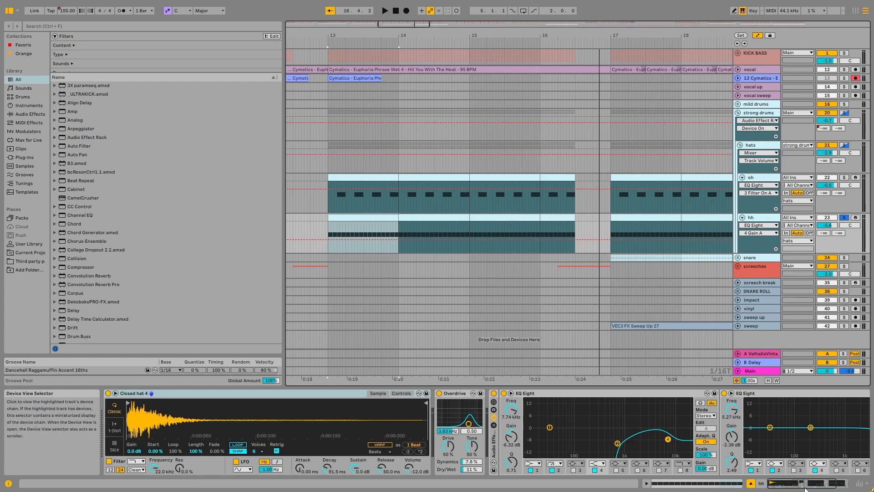
scroll(486, 414, "right", 4)
key("space")
left_click(366, 393)
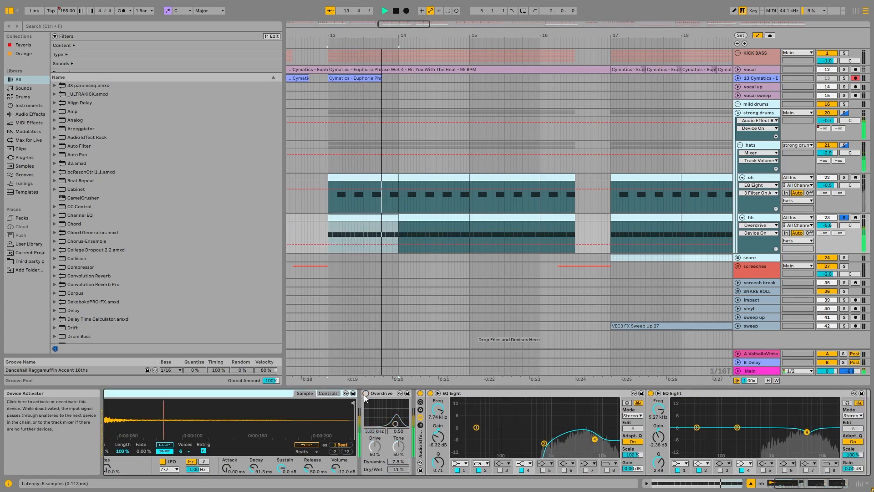
left_click(366, 394)
key("space")
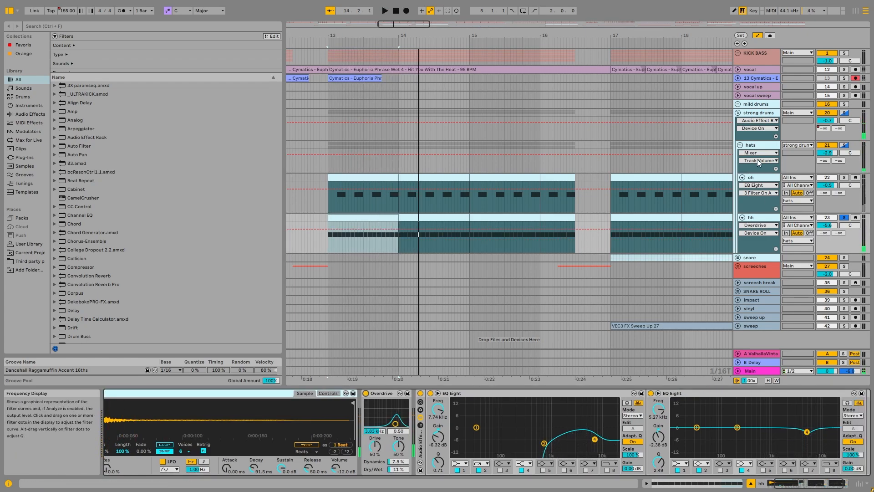
Step: Solo the whole strong drums group and compare its playback from bar 13 with Drum Buss bypassed and active
left_click(766, 146)
left_click(769, 113)
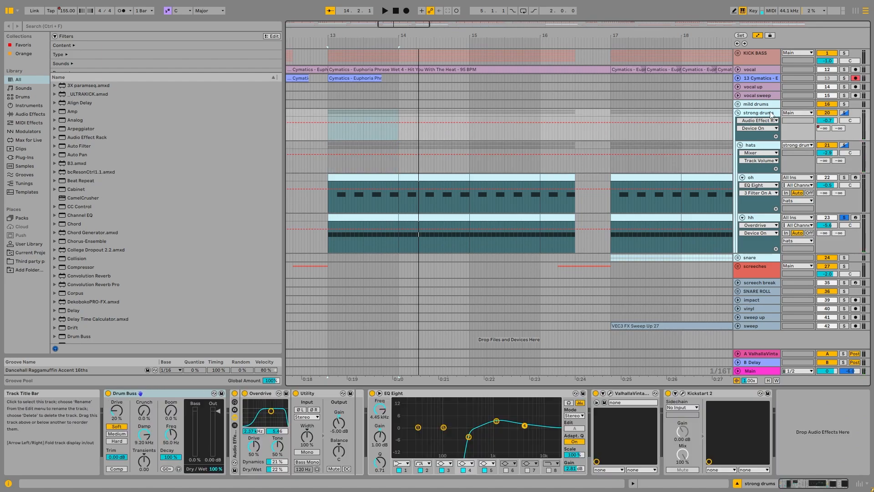
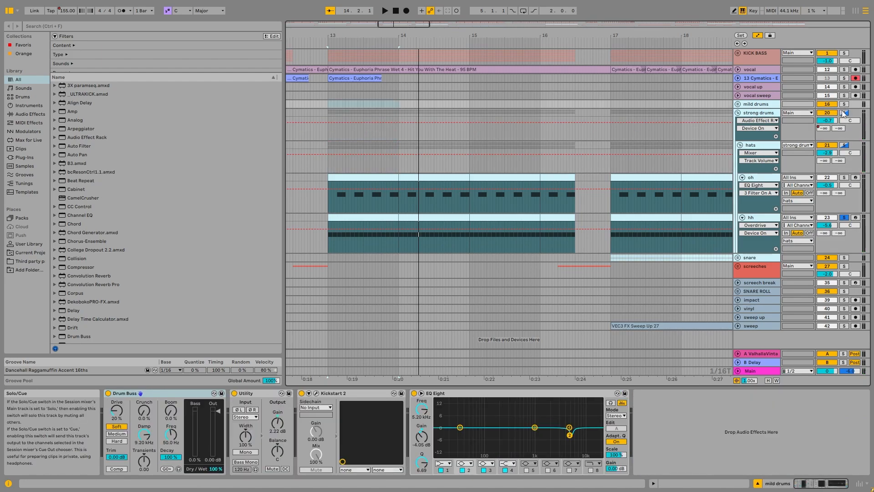
left_click(108, 393)
key("space")
left_click(108, 393)
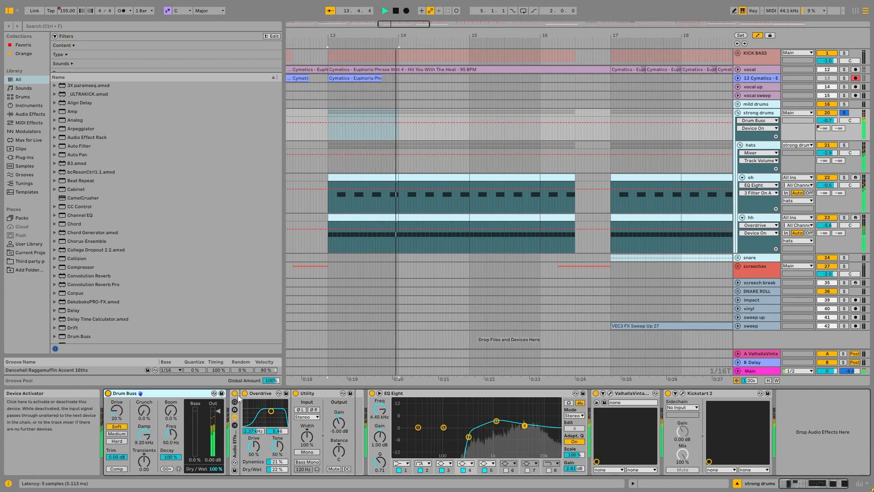
key("space")
Step: View the ValhallaVintageVerb settings of the strong drums group, and fold the group
left_click(610, 393)
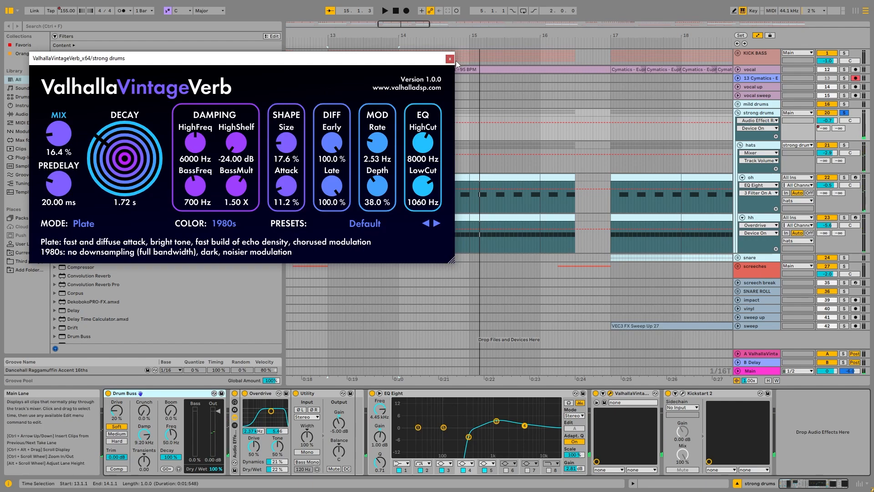
left_click(453, 60)
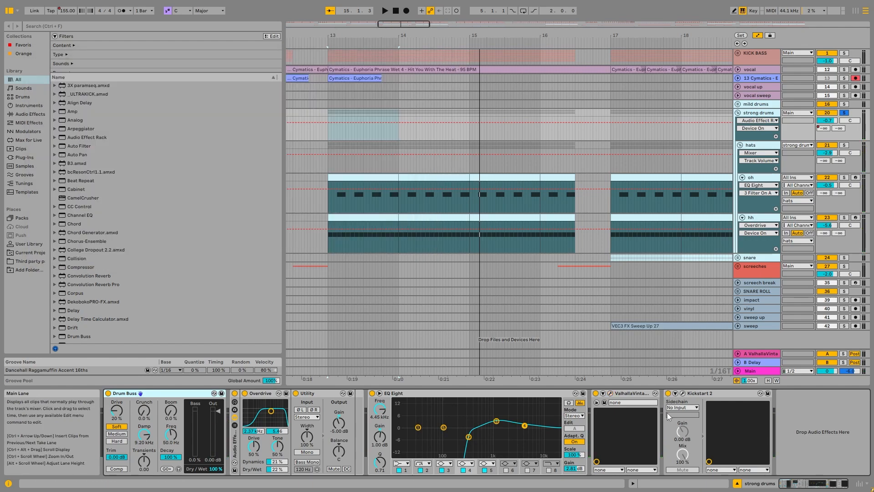
left_click(751, 115)
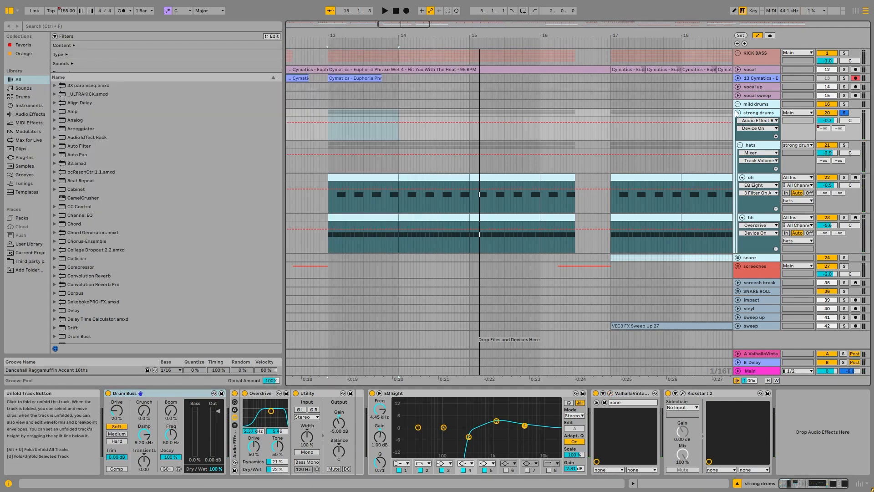
left_click(738, 112)
Step: Unfold and solo the snare group, and play its clap and snare layers from bar 17
key("w")
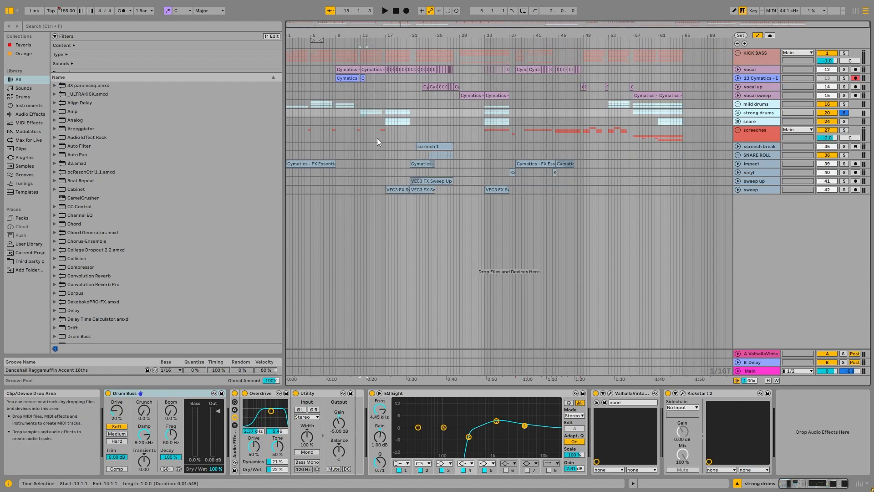
scroll(378, 138, "up", 10)
left_click(525, 132)
left_click(543, 123)
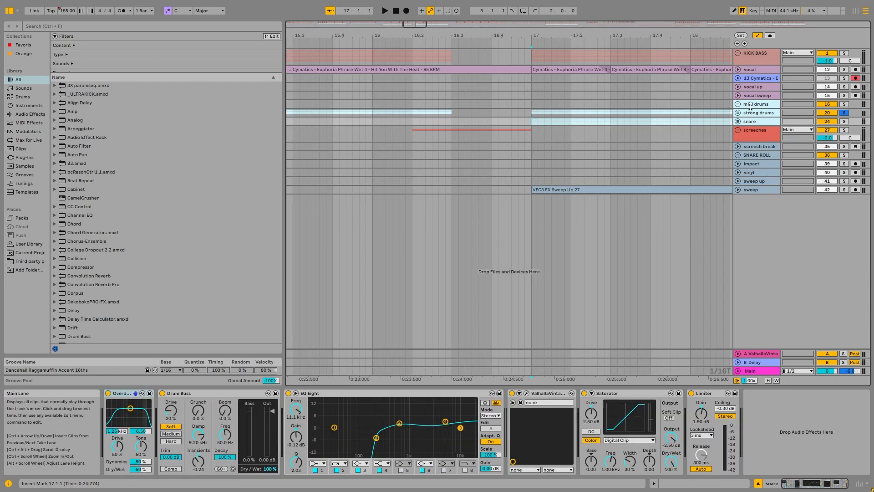
left_click(737, 121)
left_click(844, 121)
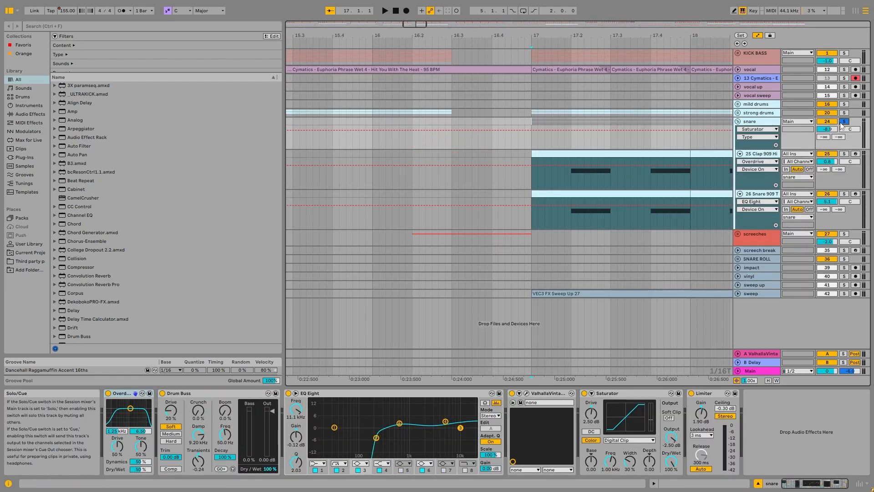
left_click(572, 155)
key("space")
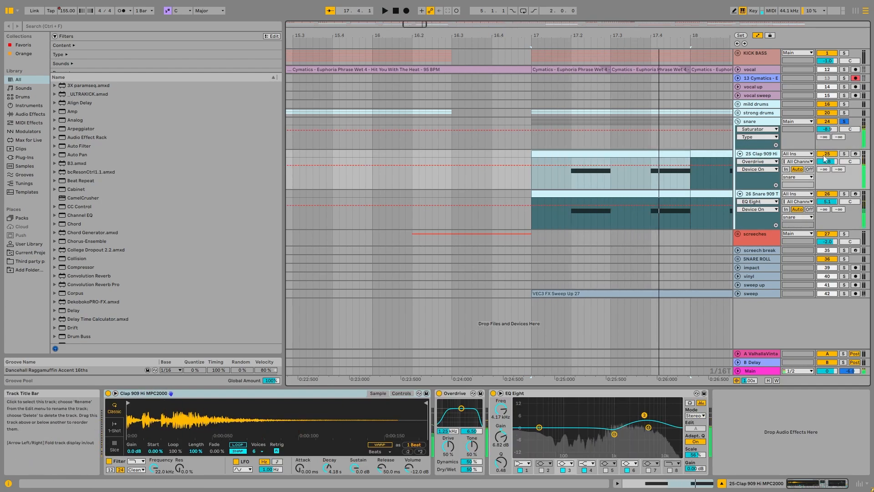
Step: Solo the Clap 909 track and compare its playback from bar 17 with Overdrive bypassed and active
left_click(844, 154)
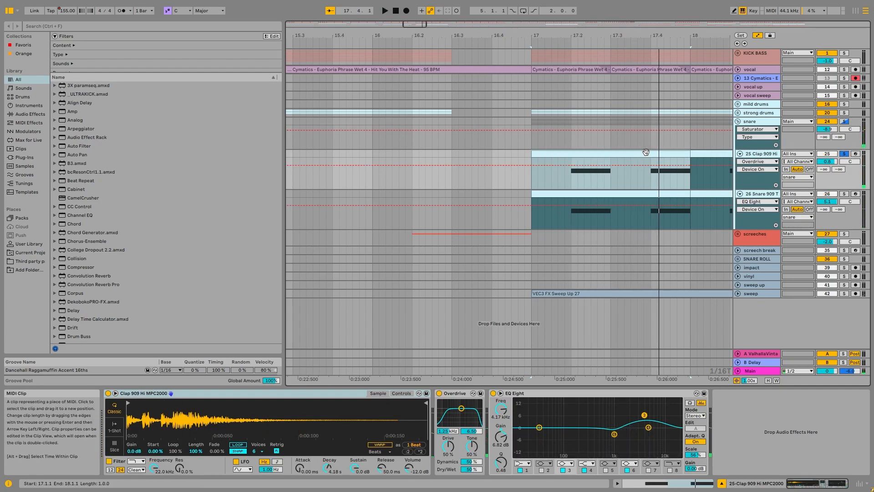
key("space")
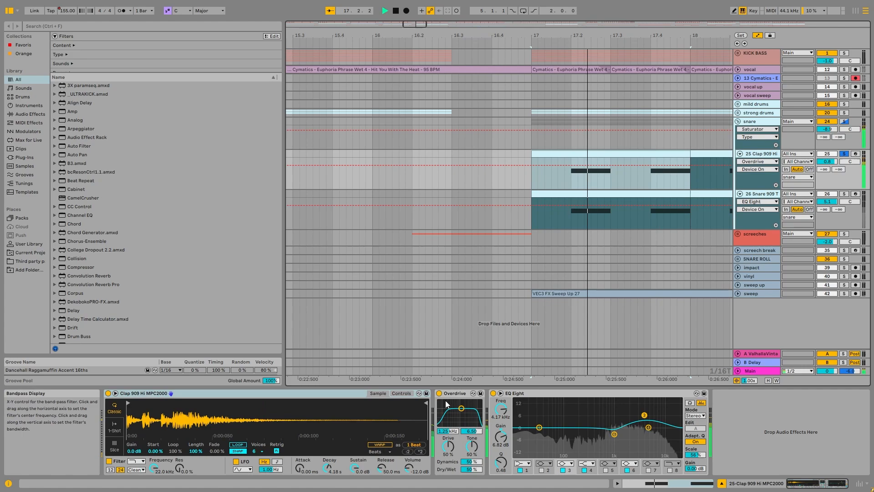
left_click(439, 393)
left_click(439, 393)
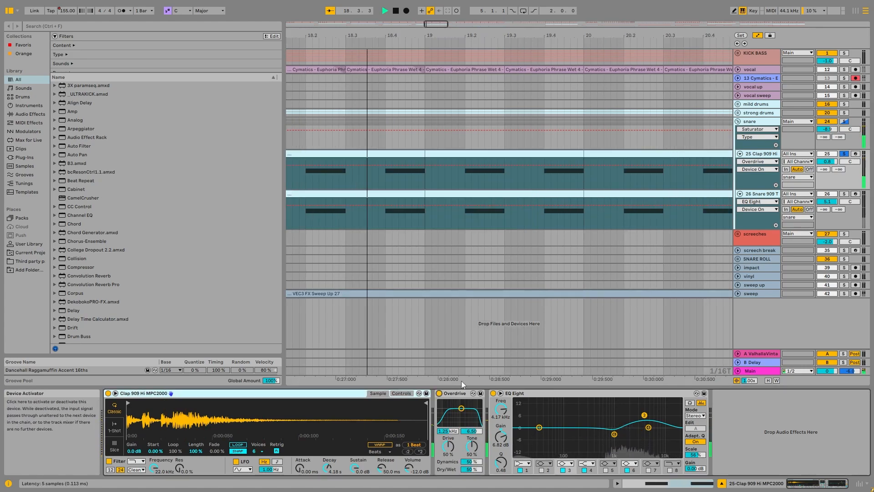
key("space")
scroll(364, 222, "down", 10)
scroll(387, 163, "up", 10)
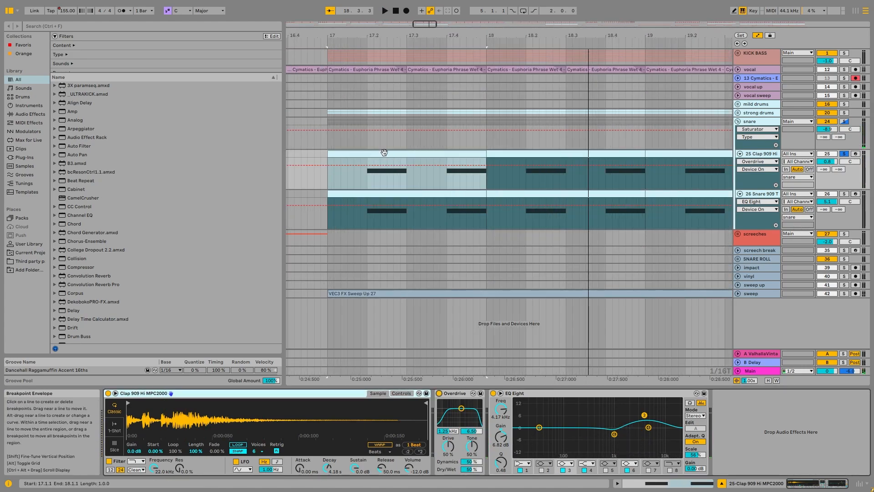
Step: Solo the Snare 909 track and play it from bar 17
left_click(843, 194)
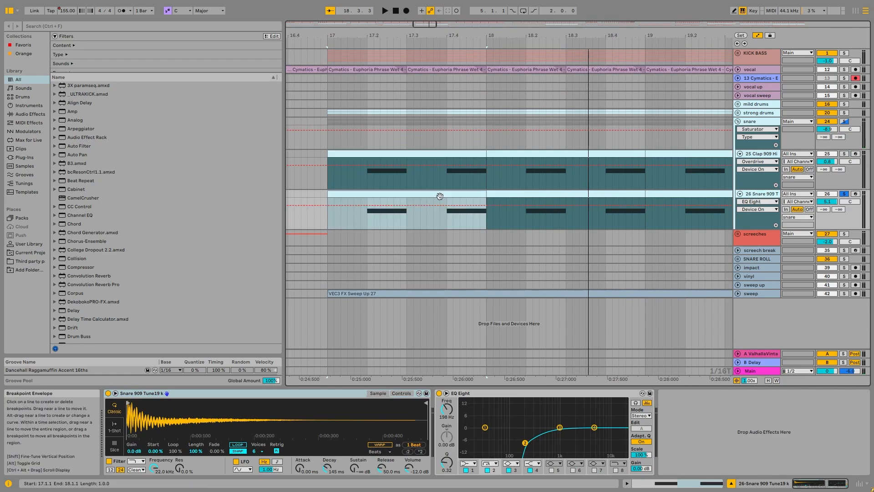
key("space")
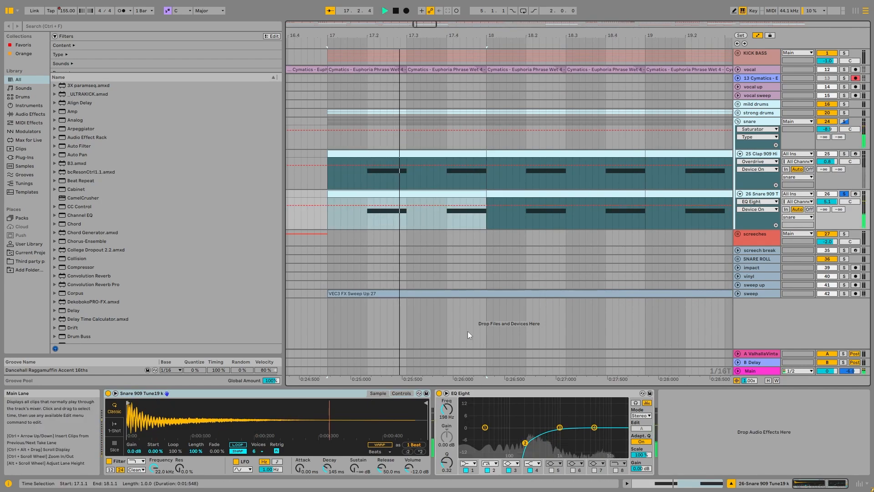
key("space")
Step: Solo the whole snare group and play the combined clap and snare from bar 17
left_click(843, 121)
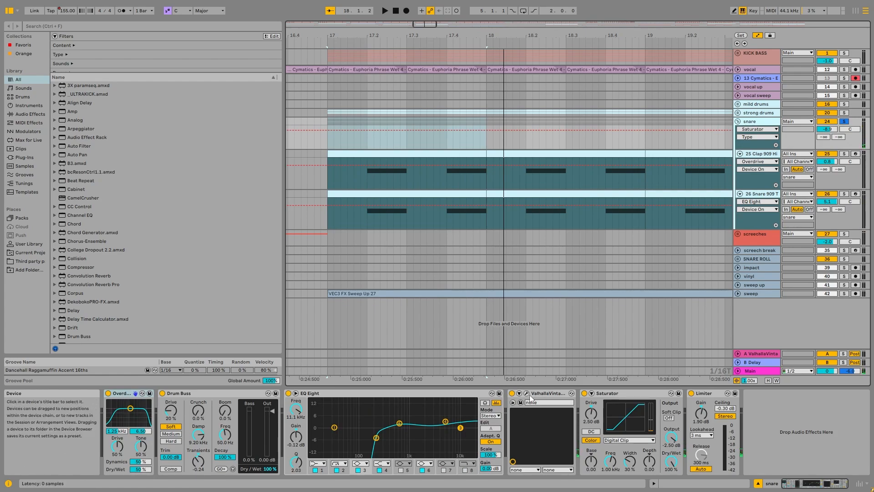
left_click(474, 176)
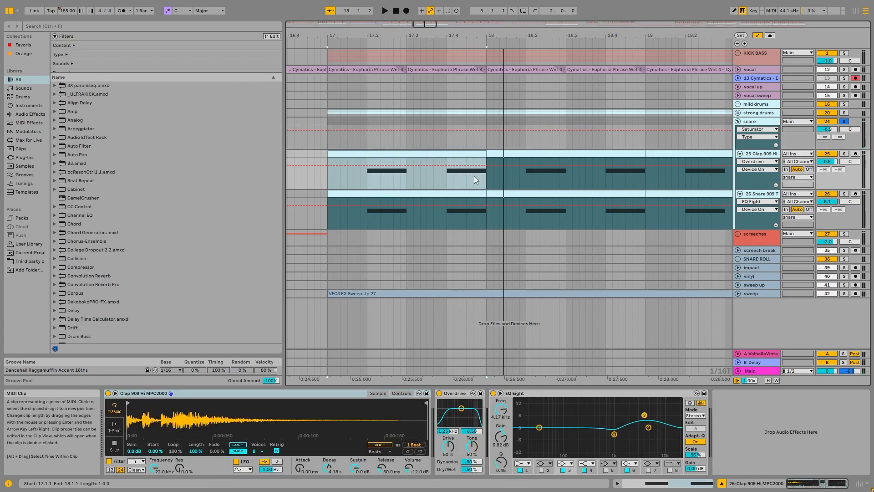
left_click(755, 121)
left_click(449, 156)
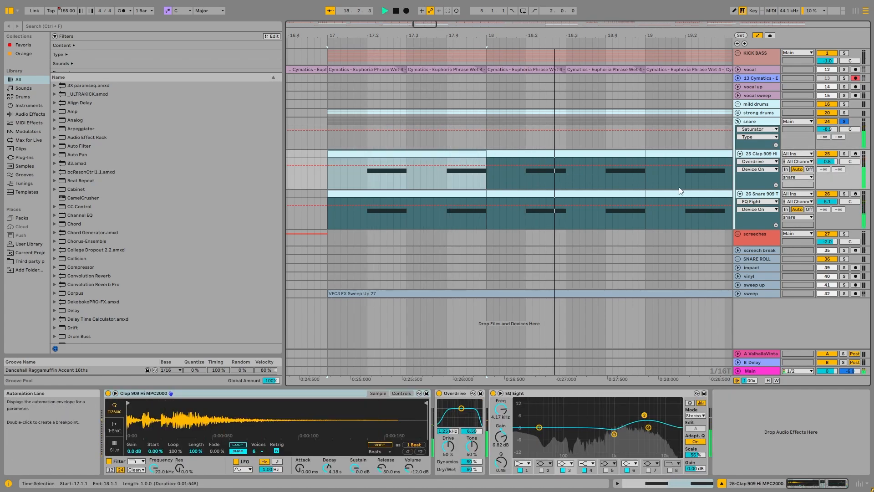
Step: View the ValhallaVintageVerb settings of the snare group, and fold the group
left_click(758, 122)
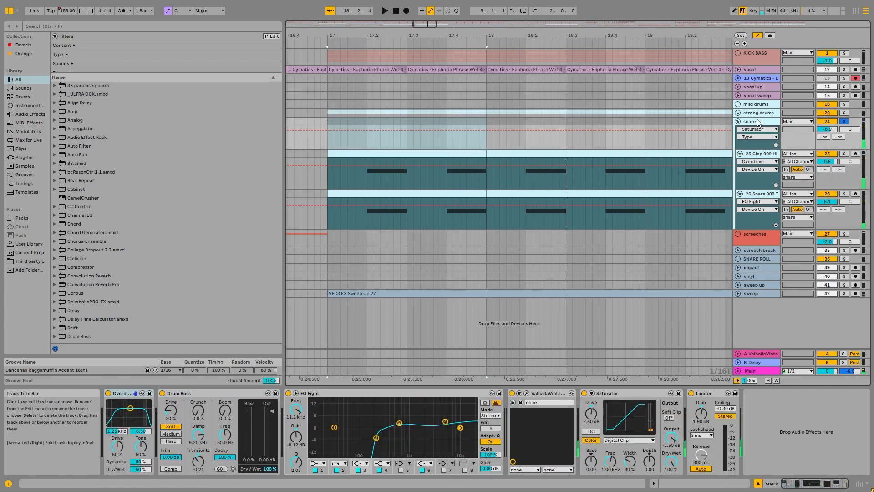
left_click(531, 394)
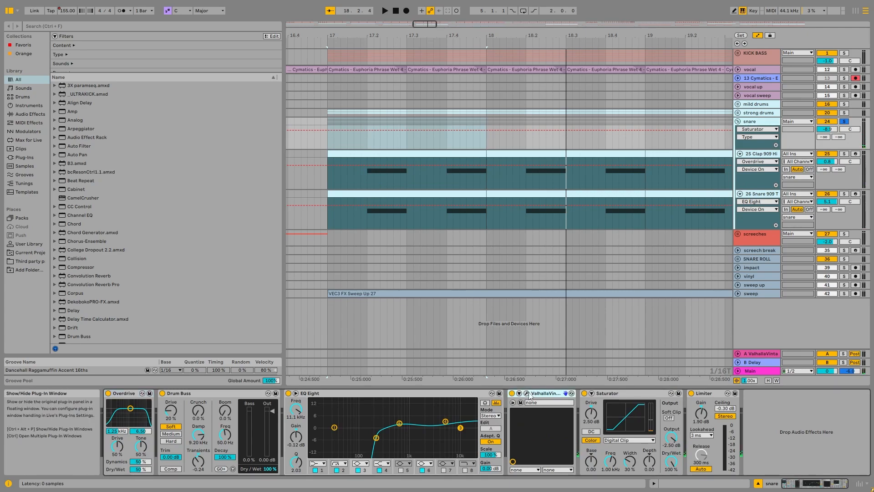
left_click(528, 394)
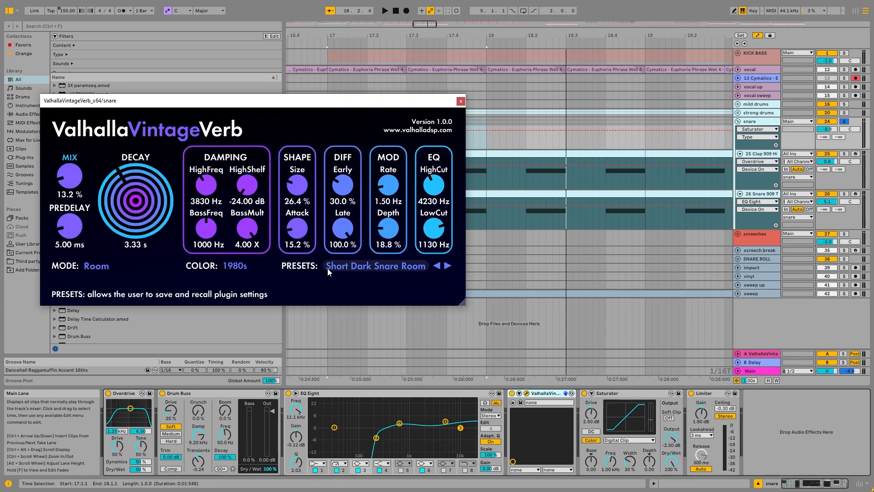
left_click(460, 102)
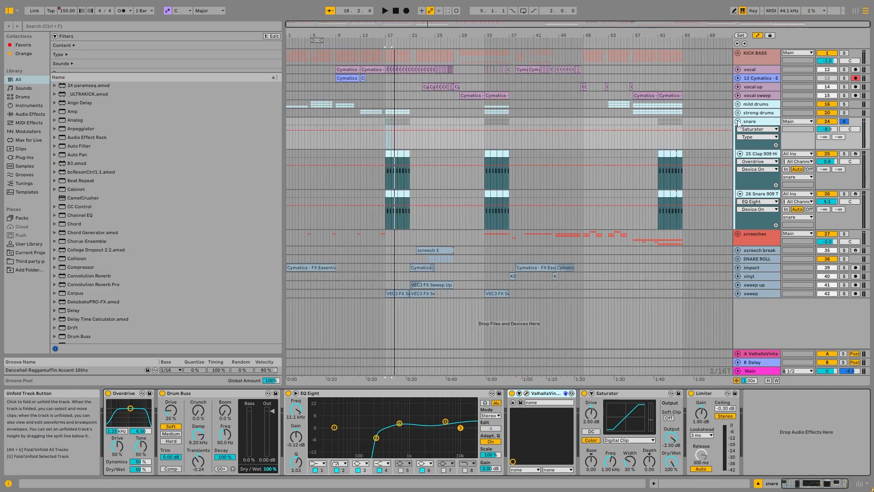
left_click(738, 121)
Step: Unfold the vocal track and the Cymatics track below it, and select the vocal clip at bar 9
left_click(353, 78)
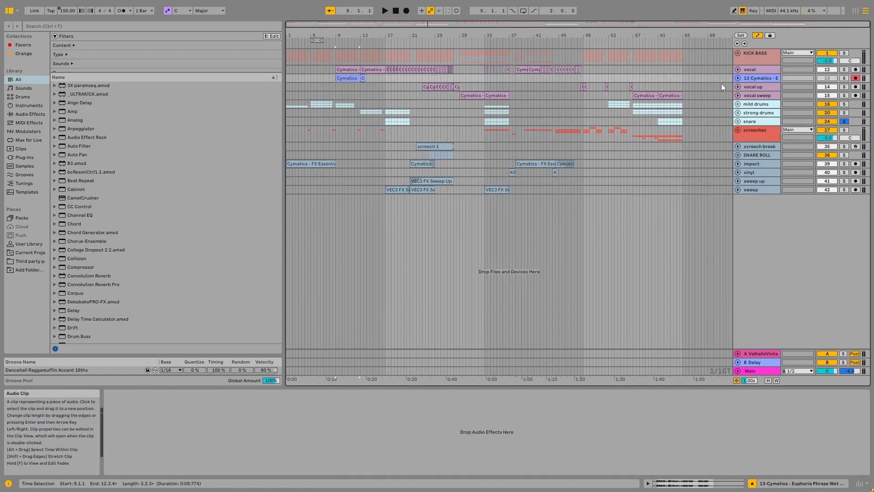
left_click(738, 79)
left_click(737, 69)
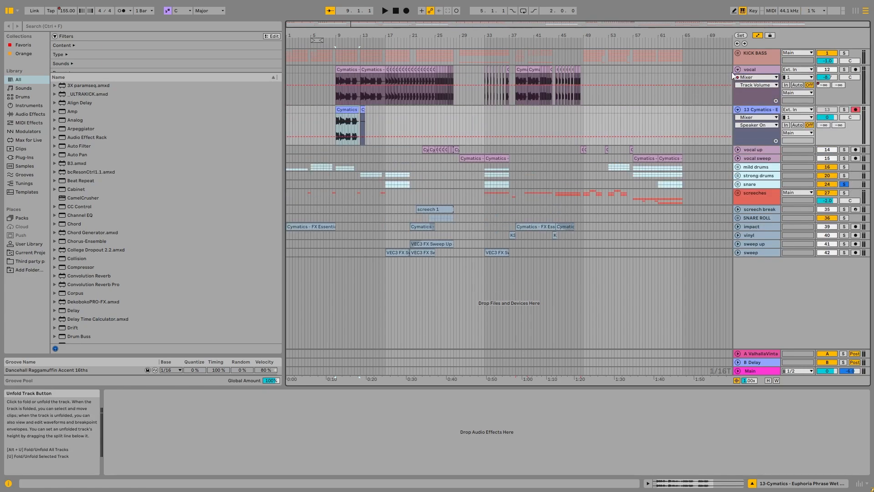
scroll(329, 104, "up", 6)
scroll(467, 91, "down", 2)
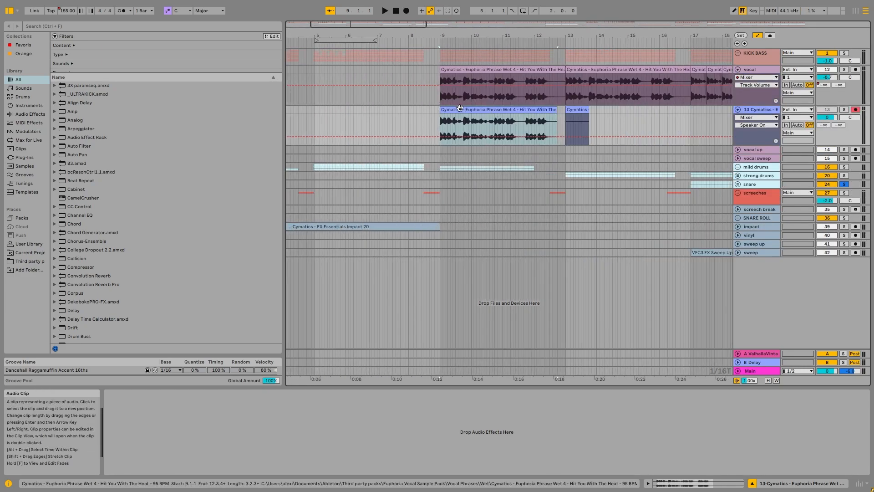
left_click(503, 72)
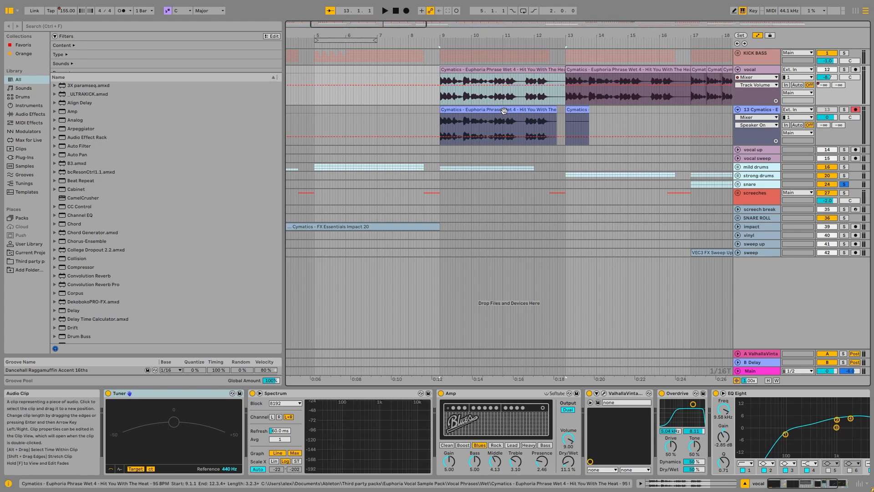
Step: Solo the vocal track to audition its chopped clips from bars 17 and 19, and take it out of solo
left_click(539, 113)
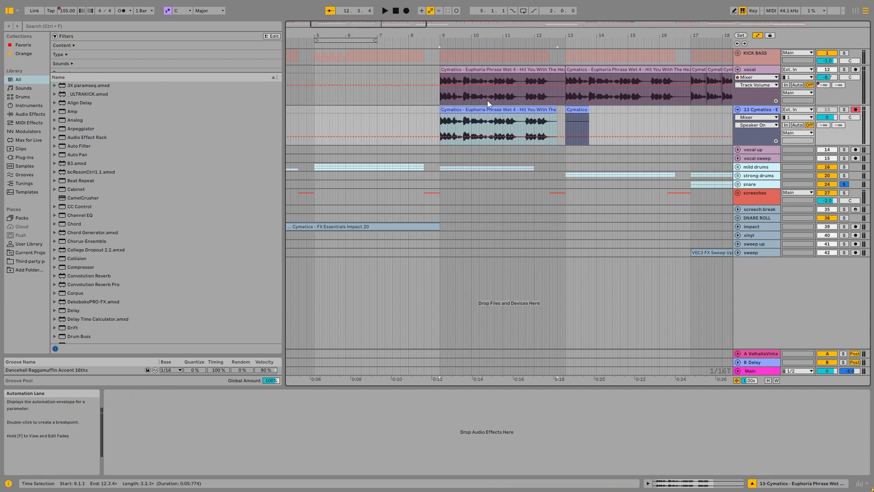
left_click(698, 94)
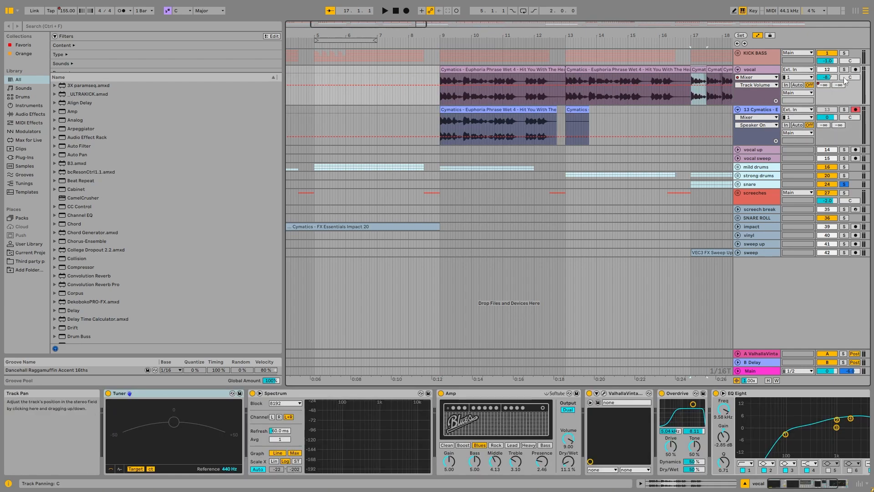
left_click(844, 70)
key("space")
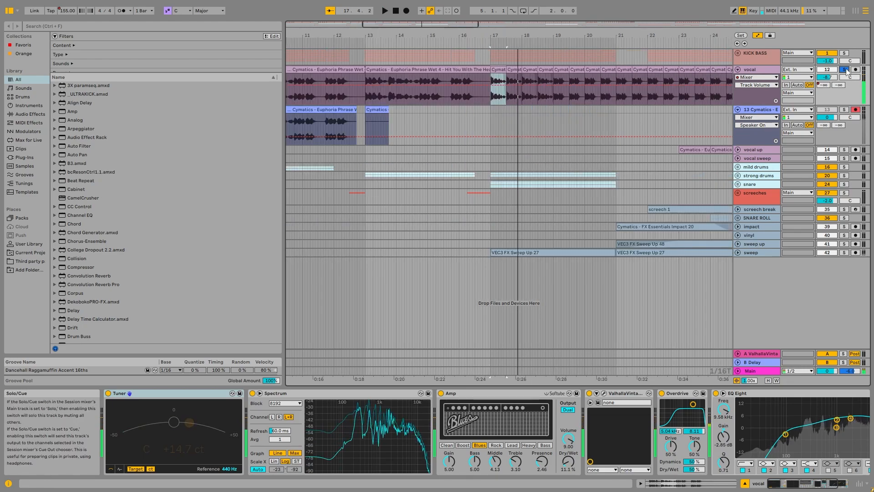
left_click(564, 70)
key("space")
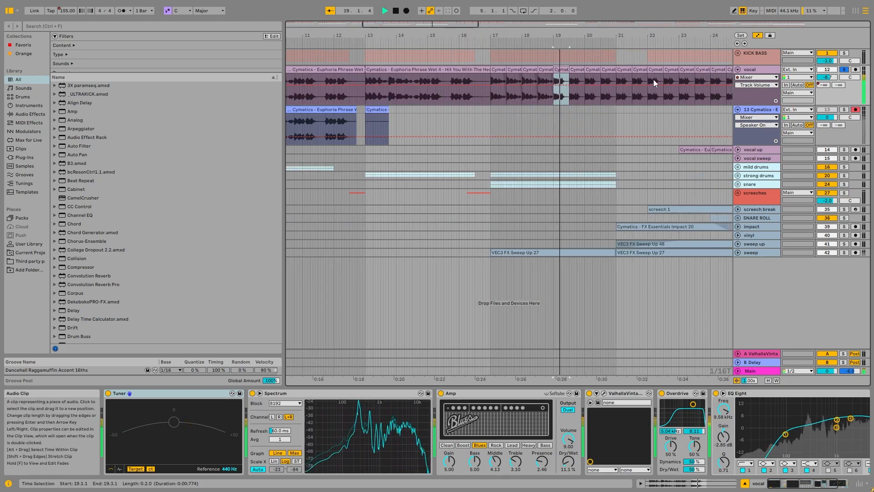
key("space")
left_click(844, 70)
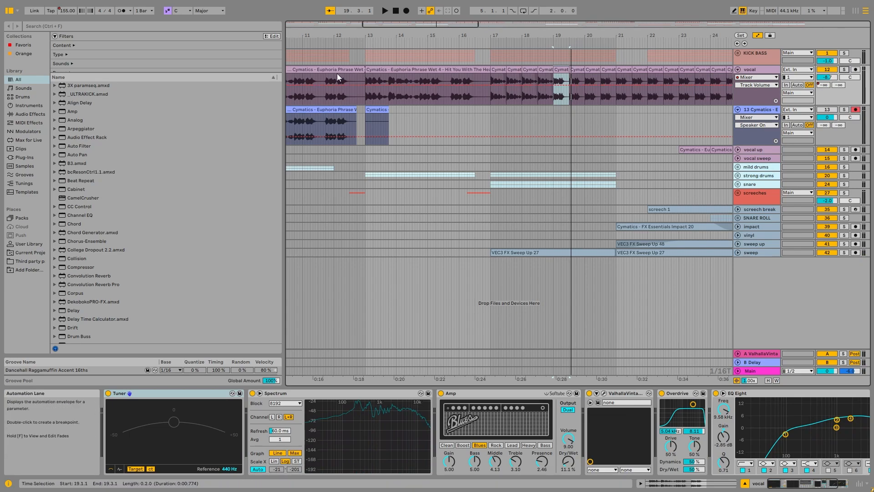
Step: Search the browser for "euphoria phrase" and preview the Euphoria Processed Phrase samples
left_click(313, 116)
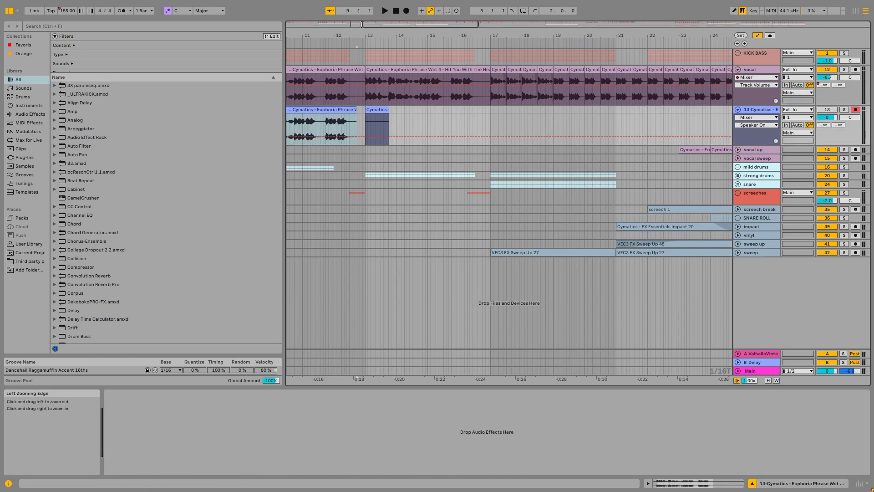
left_click_drag(363, 28, 325, 30)
left_click(172, 27)
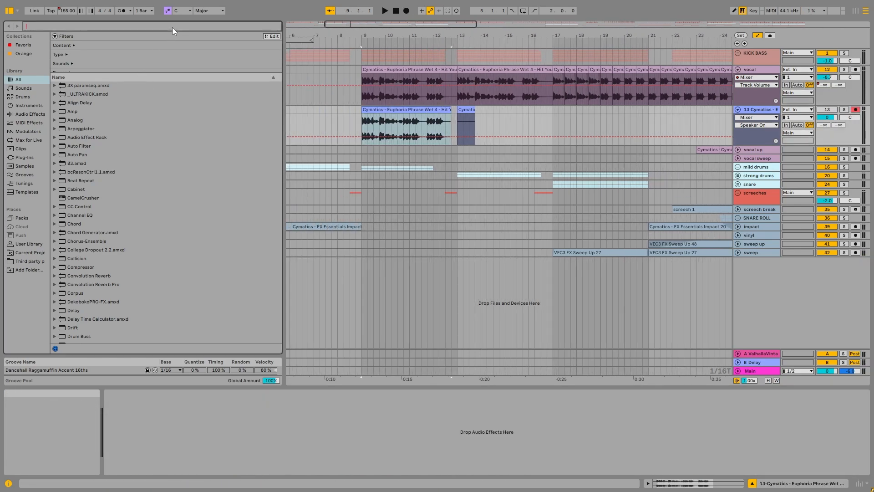
type("euphoria")
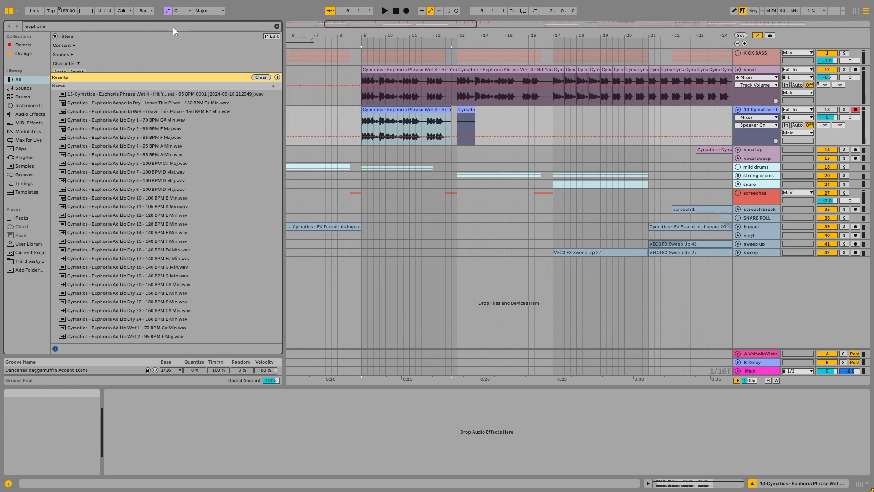
type(" phrase")
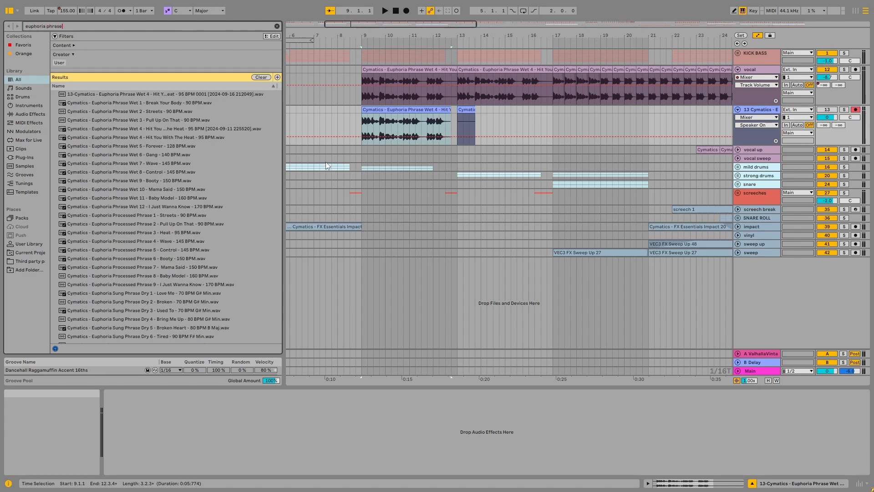
left_click(179, 234)
left_click(172, 242)
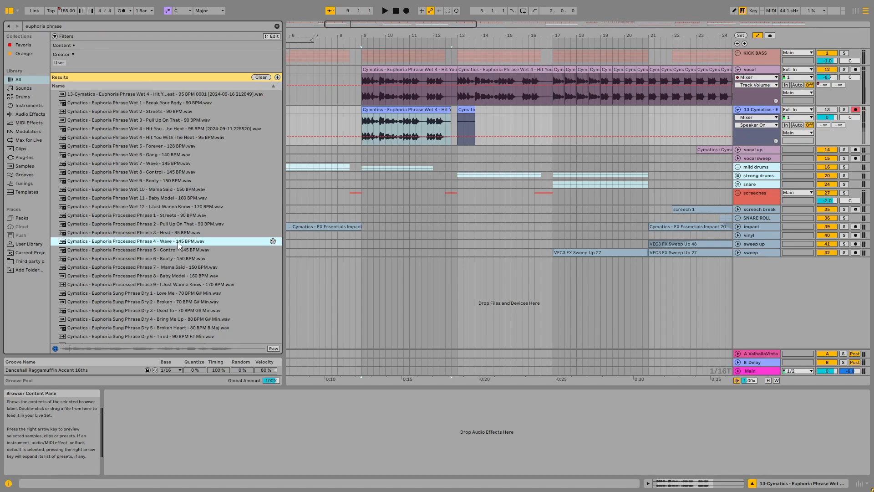
left_click(178, 224)
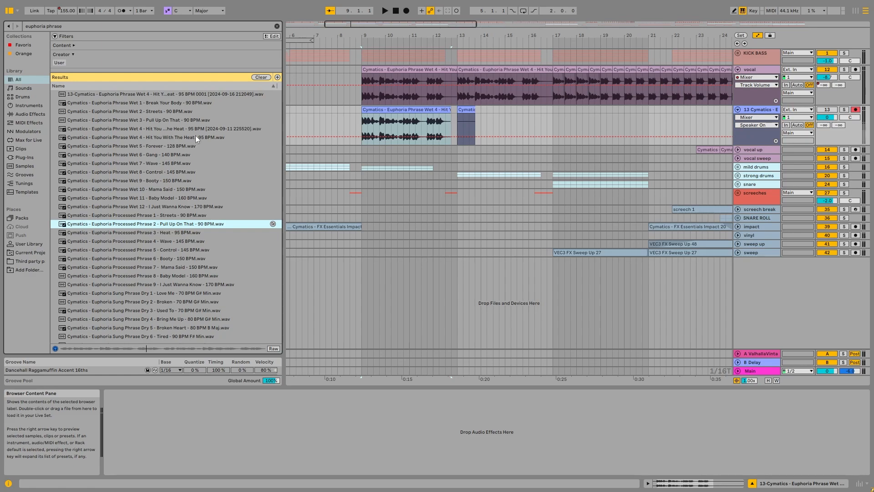
Step: Place "Cymatics - Euphoria Phrase Wet 4 - Hit You With The Heat - 95 BPM.wav" at bar 9 on track 13 and delete the leftover clip at bar 13
mouse_move(195, 136)
left_mouse_down()
mouse_move(157, 138)
mouse_move(383, 121)
mouse_move(364, 129)
left_mouse_up()
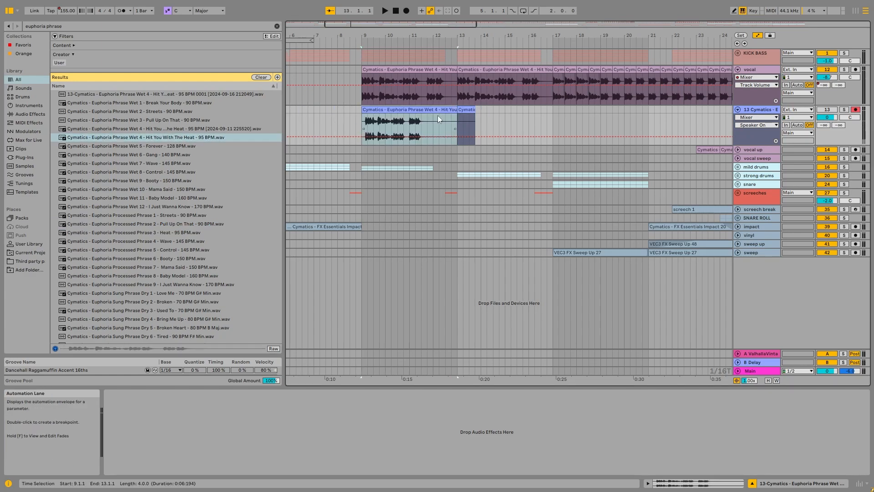
left_click(461, 109)
key("Delete")
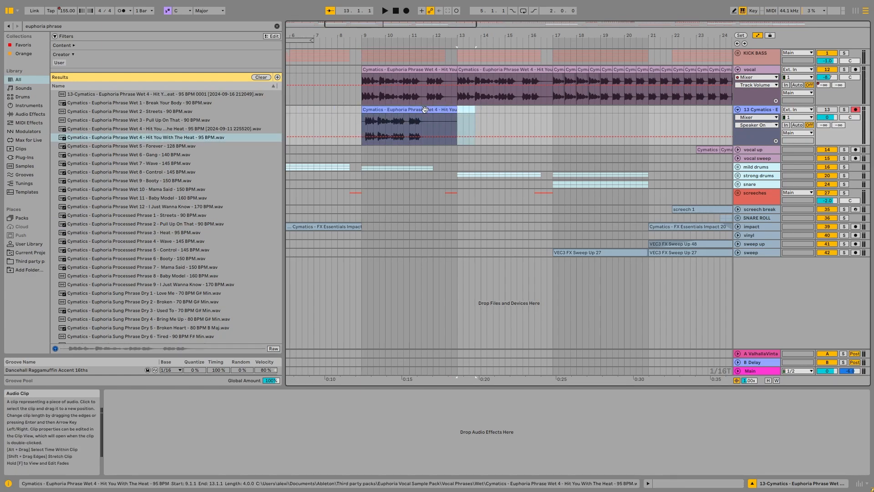
Step: Reset warping on the new track 13 clip by disabling and re-enabling it, and set its segment BPM to 95
left_click(410, 123)
double_click(410, 123)
left_click(117, 326)
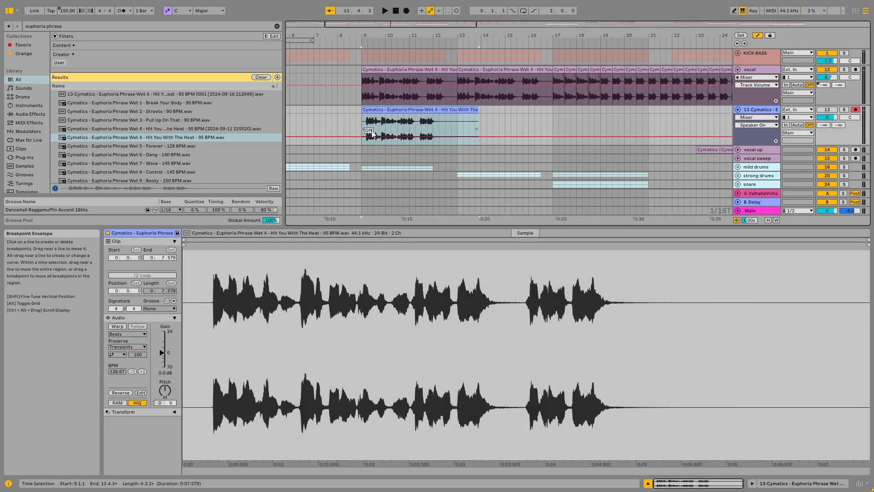
left_click(117, 327)
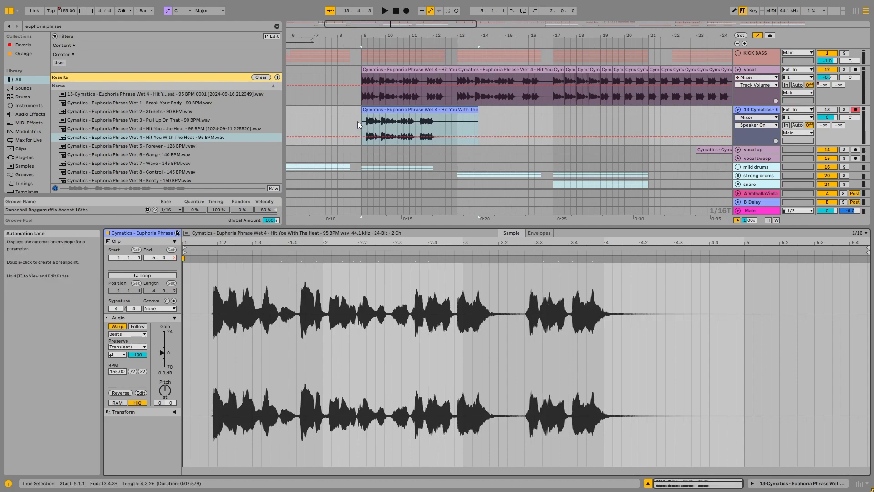
scroll(391, 118, "up", 3)
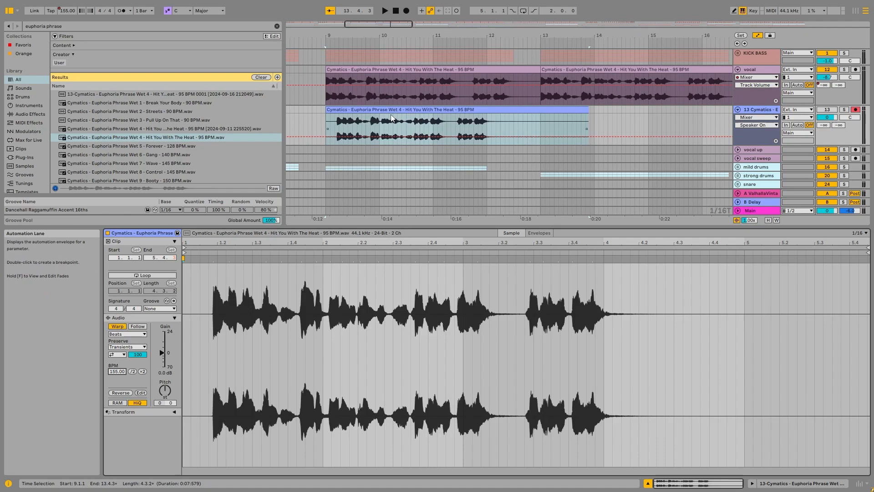
left_click(121, 370)
type("95")
key("Return")
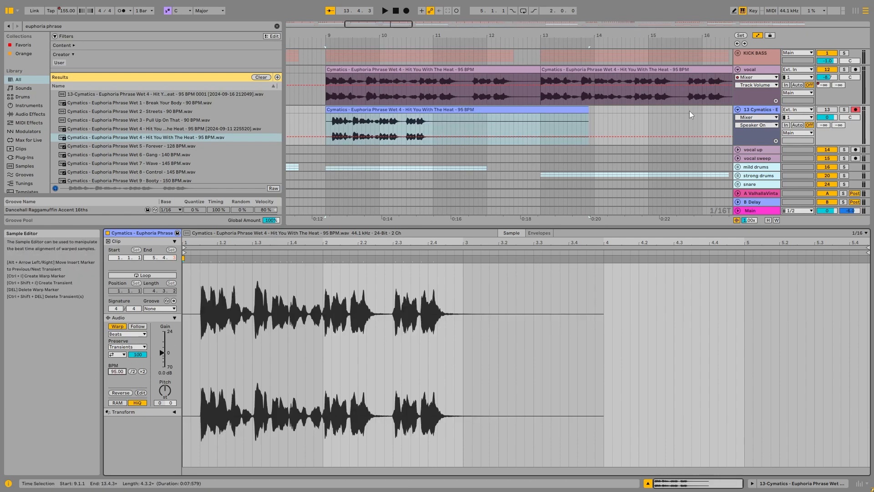
Step: Audition the track 13 clip in solo and set its warp mode to Complex Pro
left_click(845, 109)
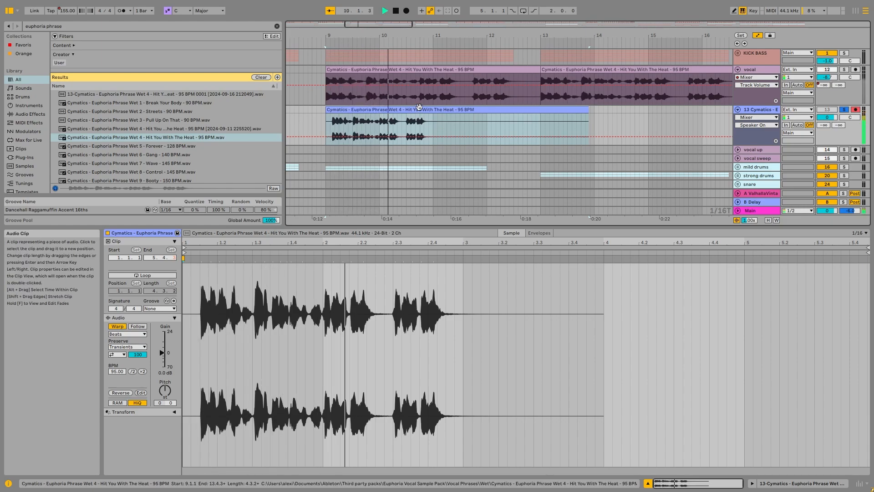
key("space")
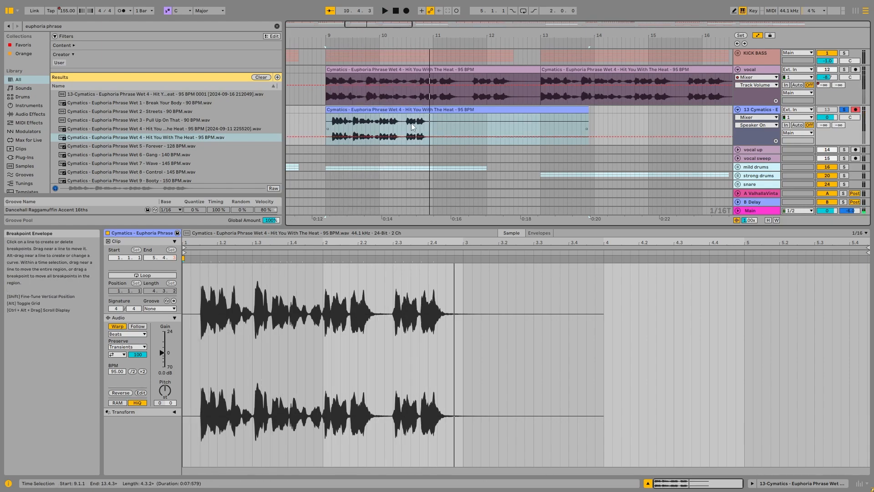
left_click(124, 334)
left_click(132, 376)
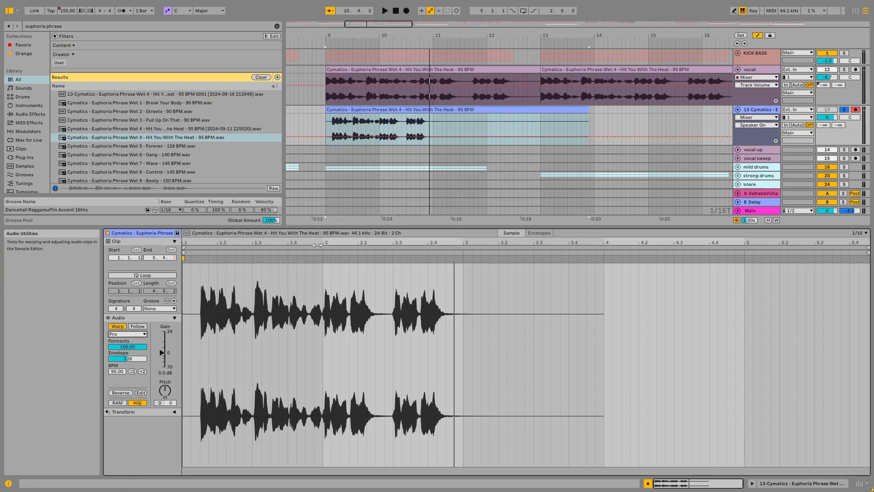
Step: Audition the re-warped clip again, and take track 13 out of solo and record arm
left_click(422, 112)
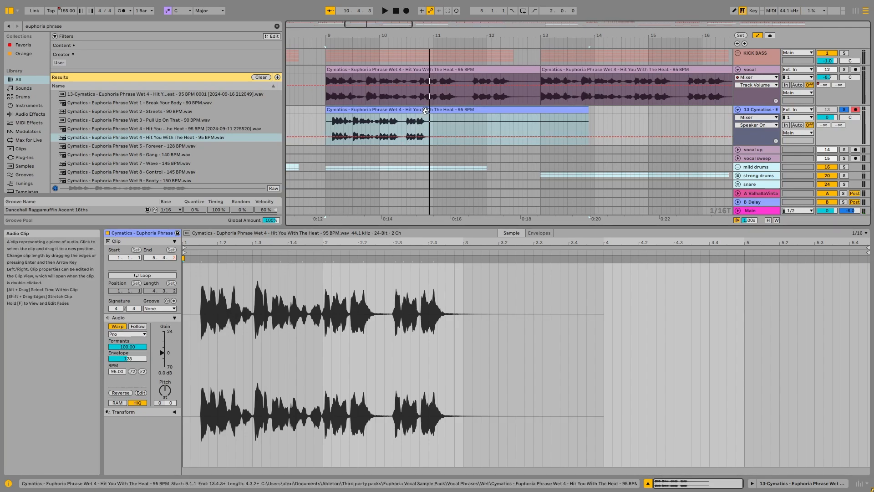
key("space")
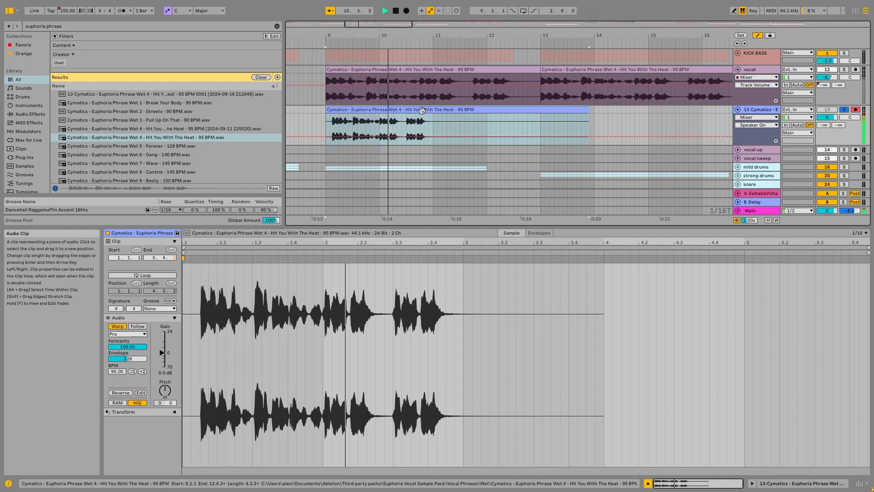
key("space")
scroll(430, 118, "down", 5)
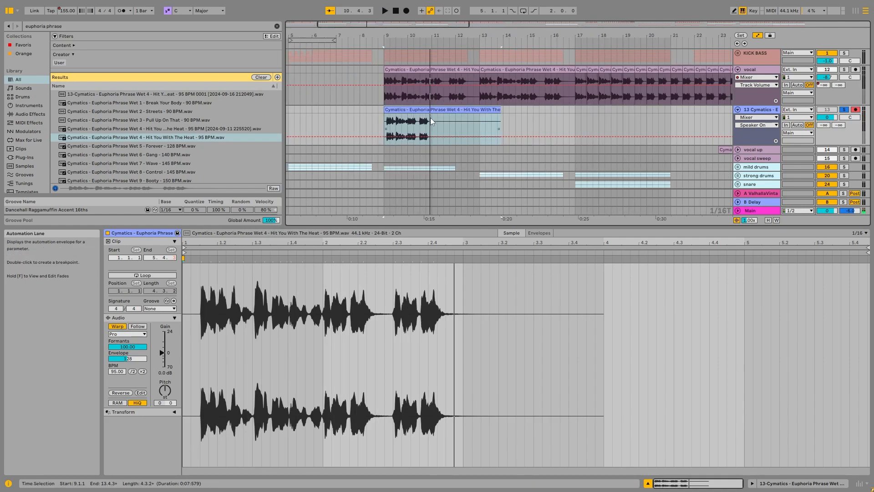
scroll(453, 123, "down", 3)
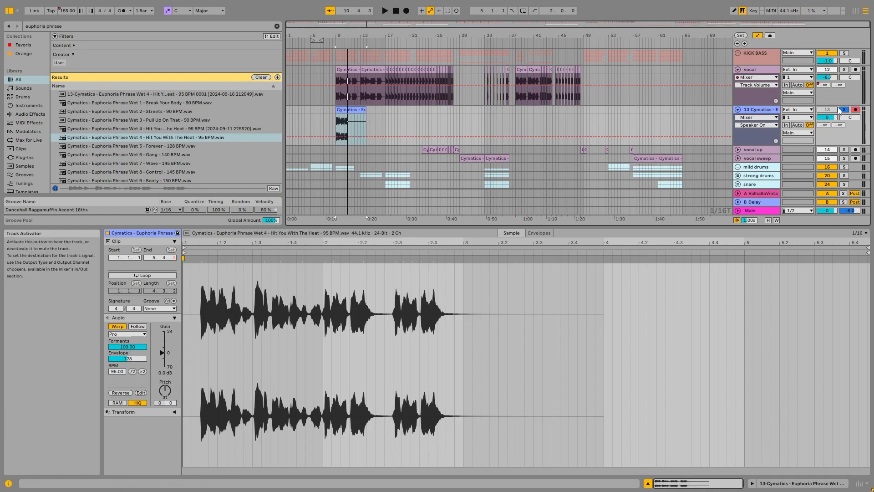
left_click(855, 110)
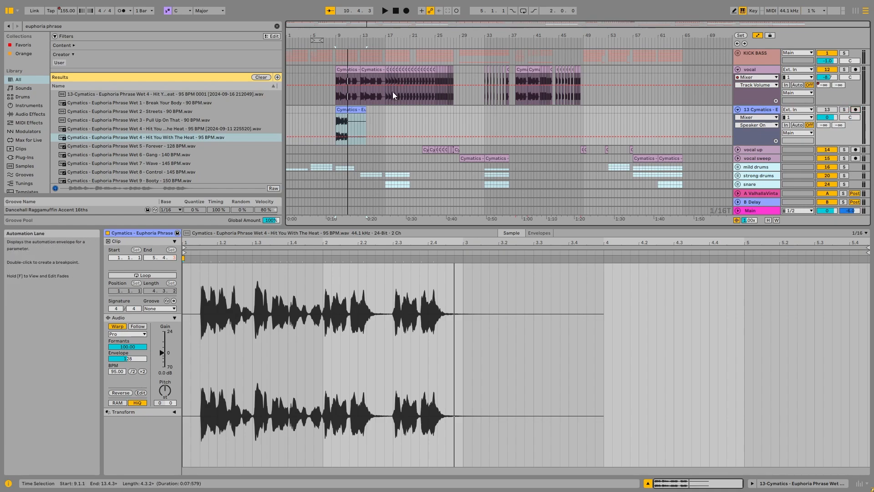
Step: Show the song tempo automation on the Main track and play the passage around the tempo change at bar 38
left_click(459, 70)
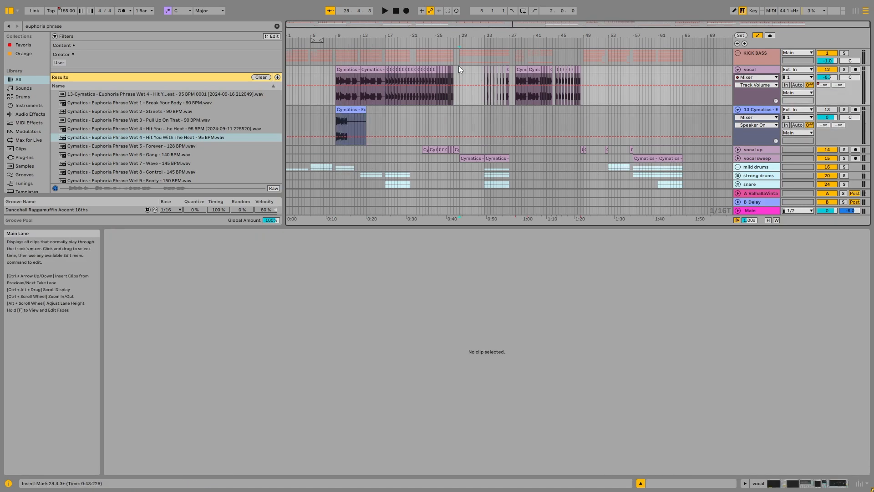
left_click(519, 71)
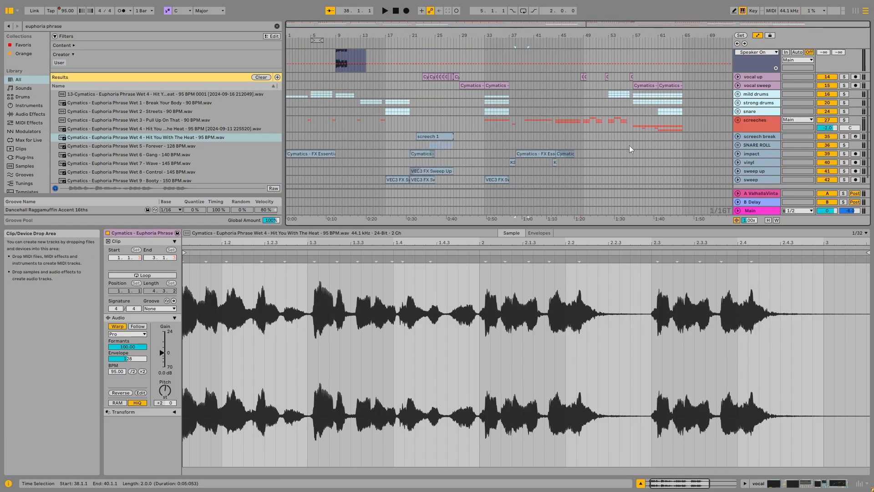
right_click(67, 10)
left_click(78, 15)
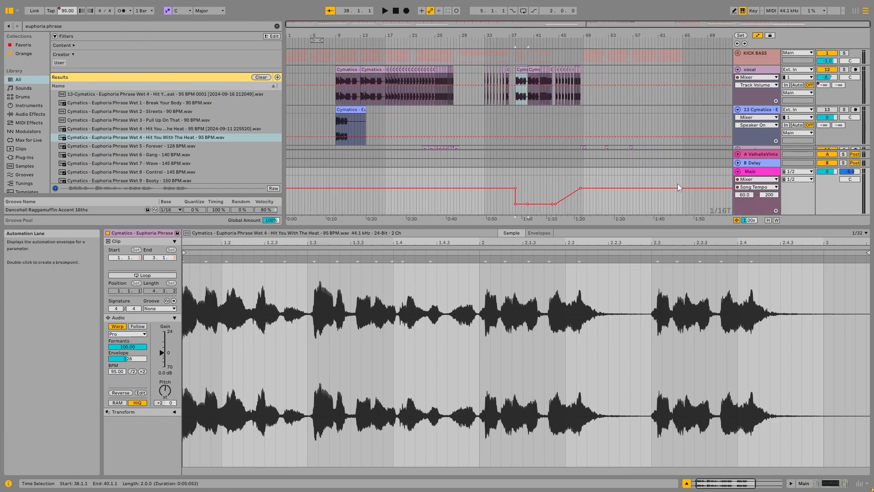
left_click(513, 171)
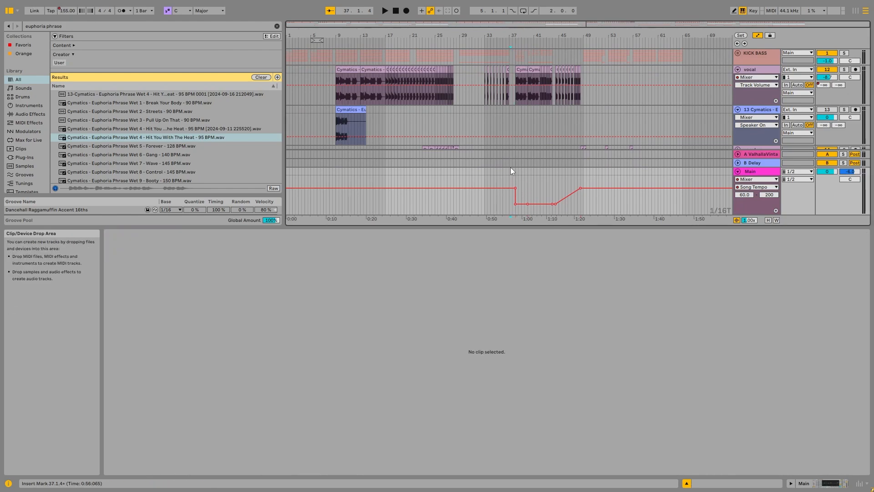
key("space")
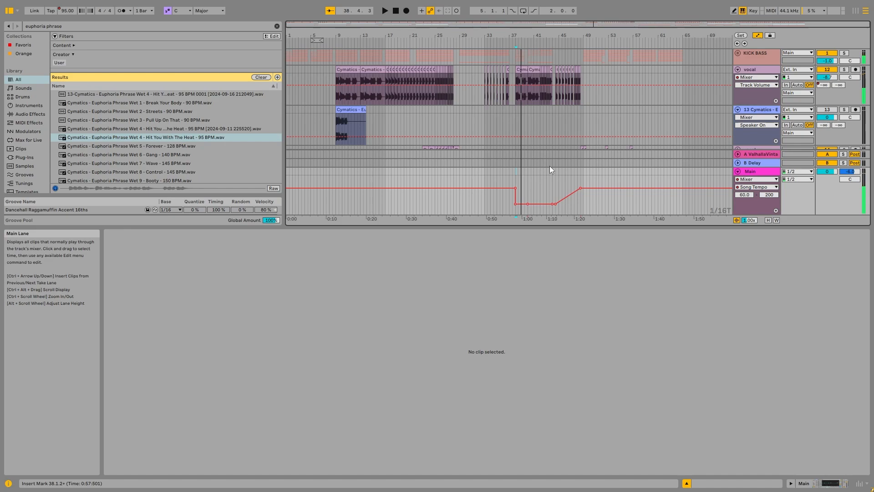
Step: Solo the vocal track and audition its first clip from bar 9
left_click(348, 82)
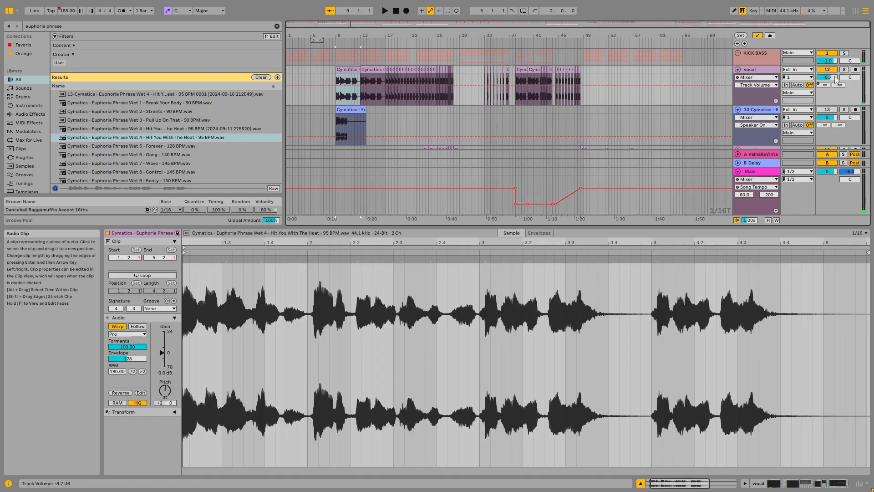
left_click(844, 70)
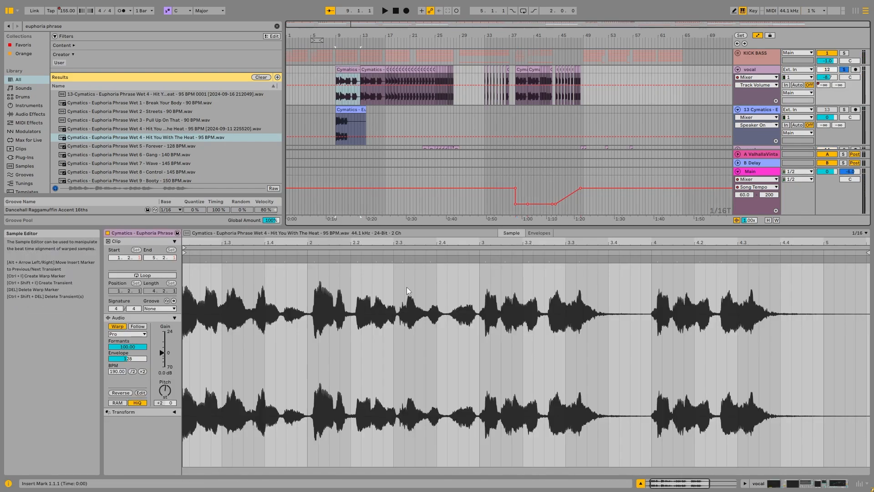
key("space")
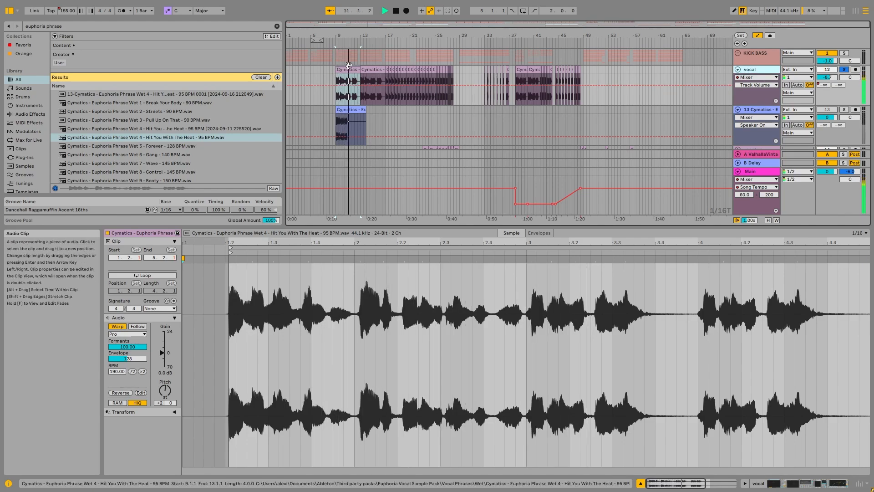
key("space")
Step: Double the segment BPM of the track 13 vocal clip to 190
left_click(350, 110)
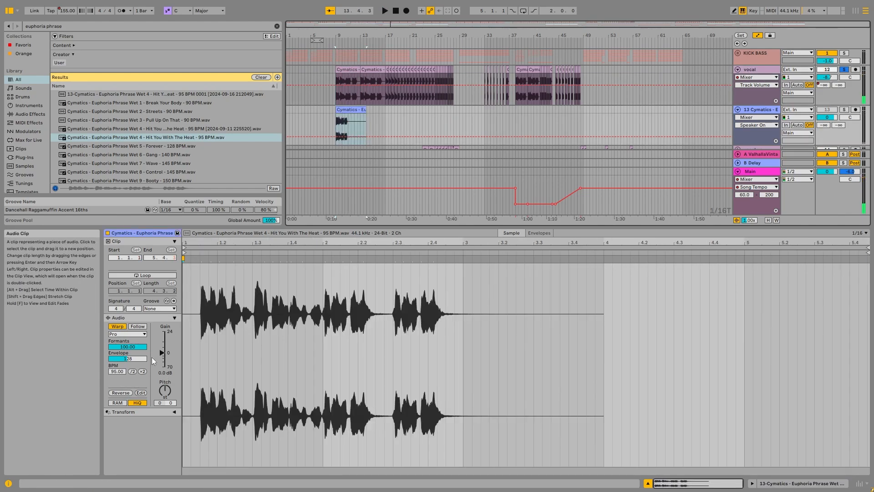
left_click(143, 371)
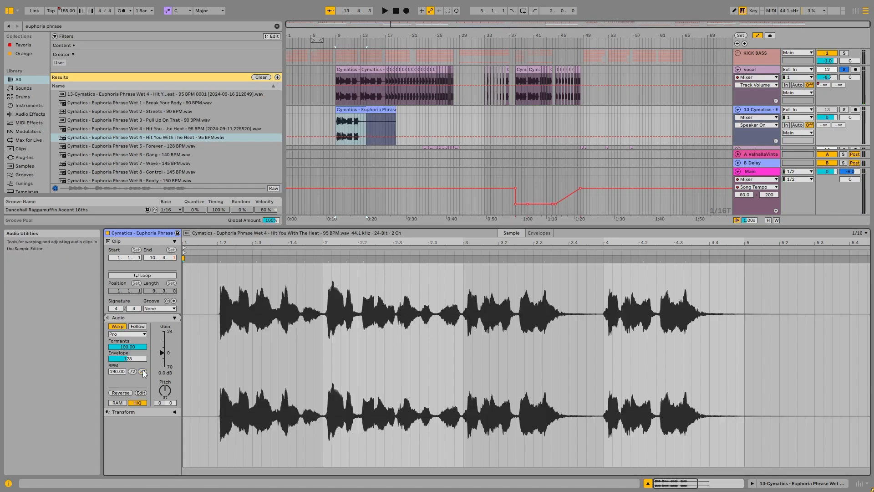
Step: Move the start marker of the track 13 vocal clip to 1.2.1, where the vocal begins
left_click(338, 119)
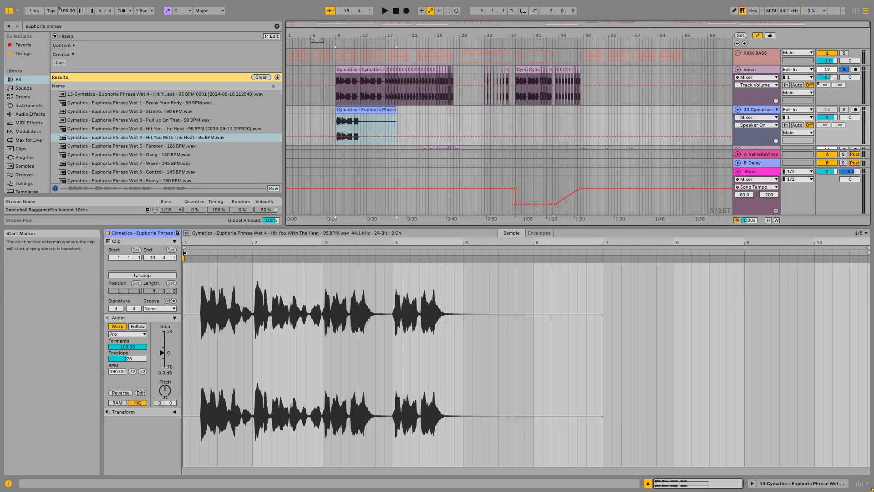
left_click_drag(184, 252, 201, 253)
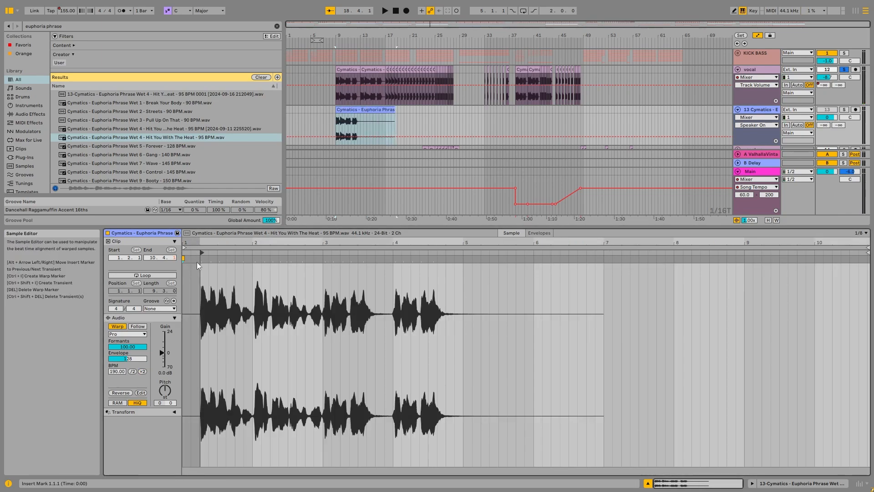
scroll(190, 287, "up", 6)
scroll(446, 309, "down", 4)
scroll(228, 298, "up", 5)
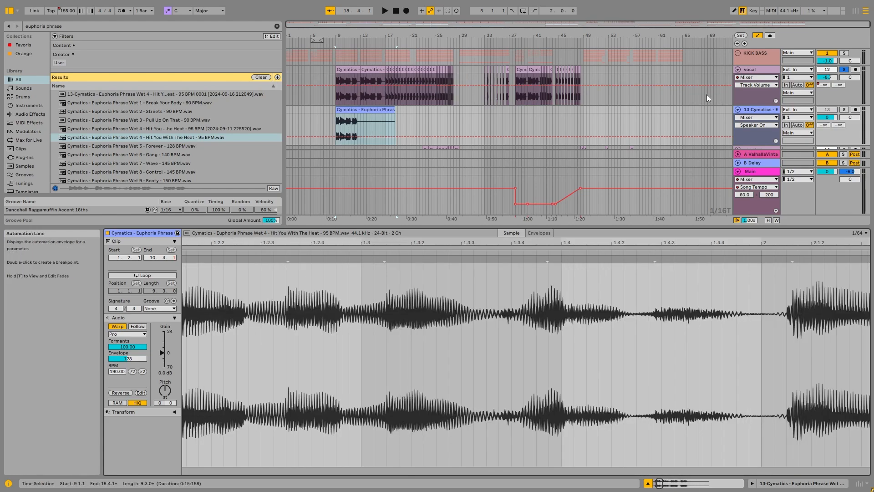
Step: Audition the half-bar clips at bars 17 and 19 on the vocal track
left_click(354, 80)
scroll(389, 69, "up", 6)
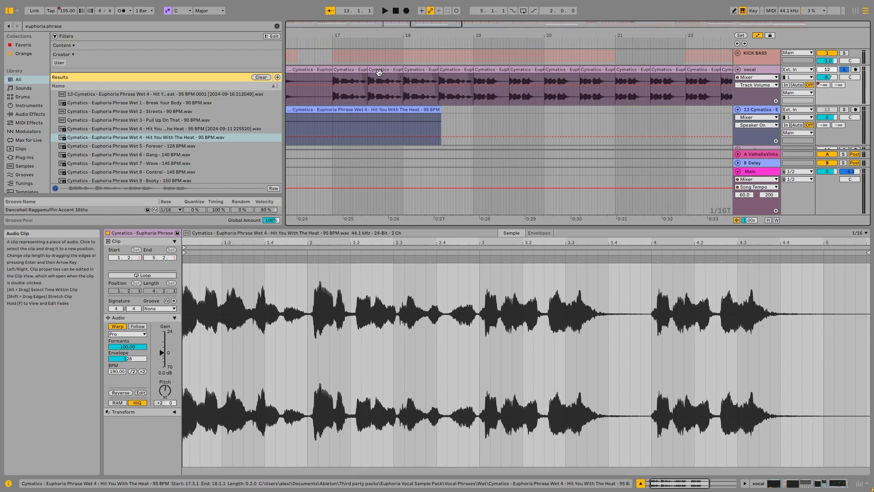
left_click(351, 70)
left_click_drag(205, 137, 393, 86)
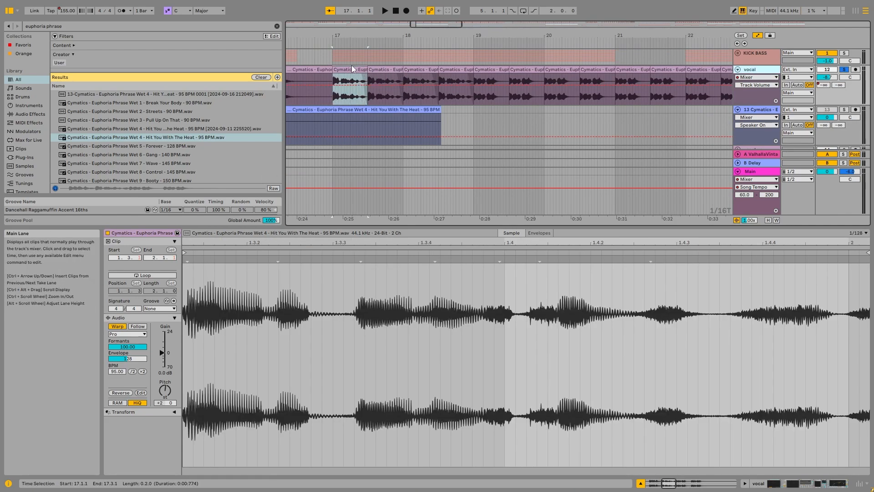
key("space")
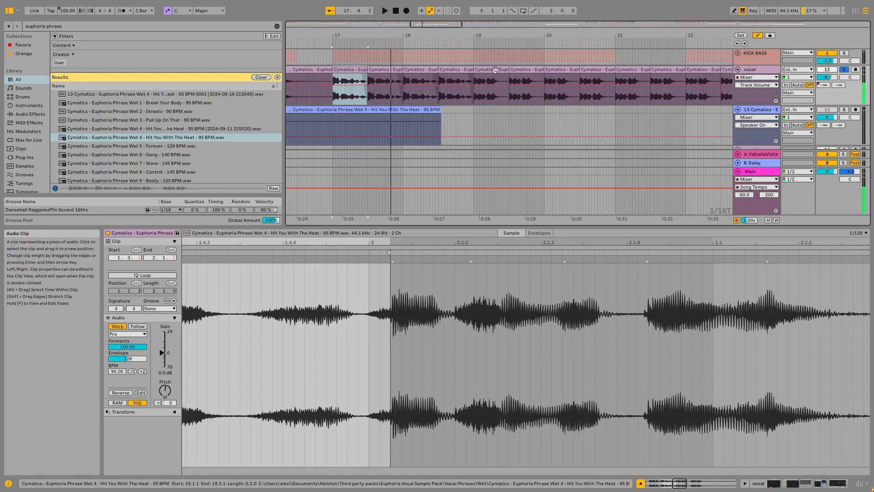
left_click(499, 85)
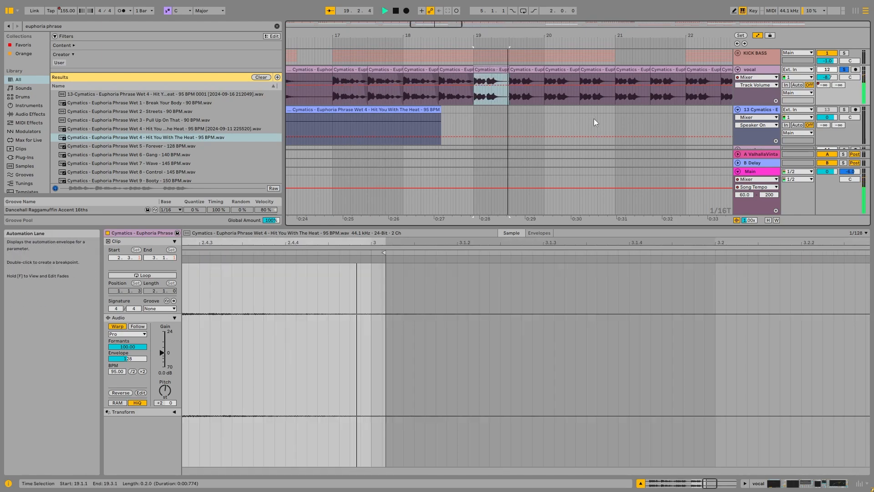
key("space")
scroll(587, 115, "down", 10)
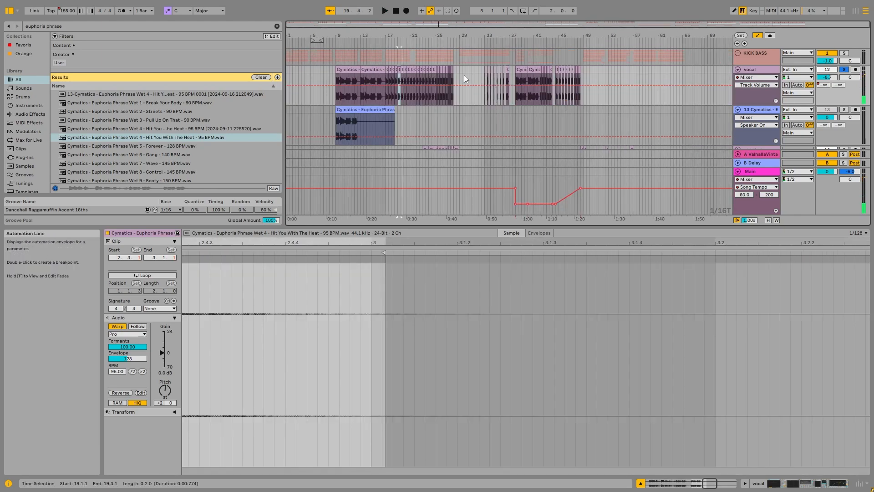
Step: Inspect the shortening vocal chops around bars 24 to 26 and play them through bar 27
scroll(473, 75, "up", 5)
left_click(400, 70)
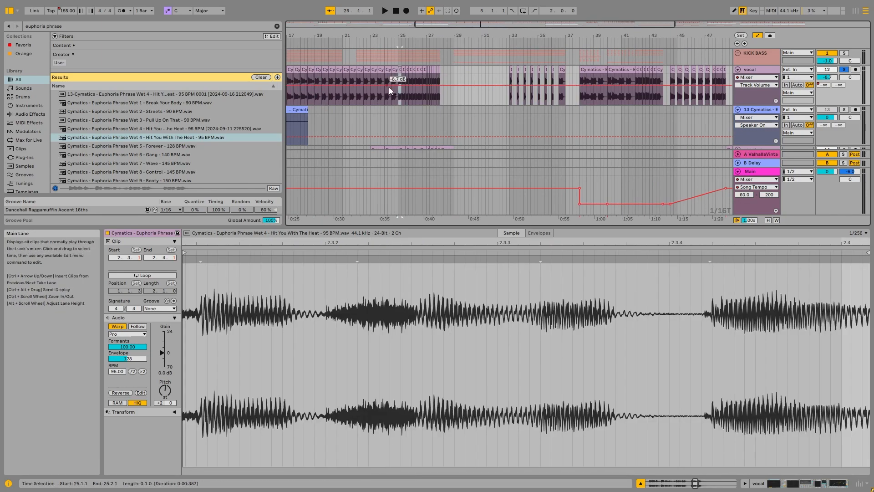
scroll(357, 90, "up", 5)
left_click(410, 70)
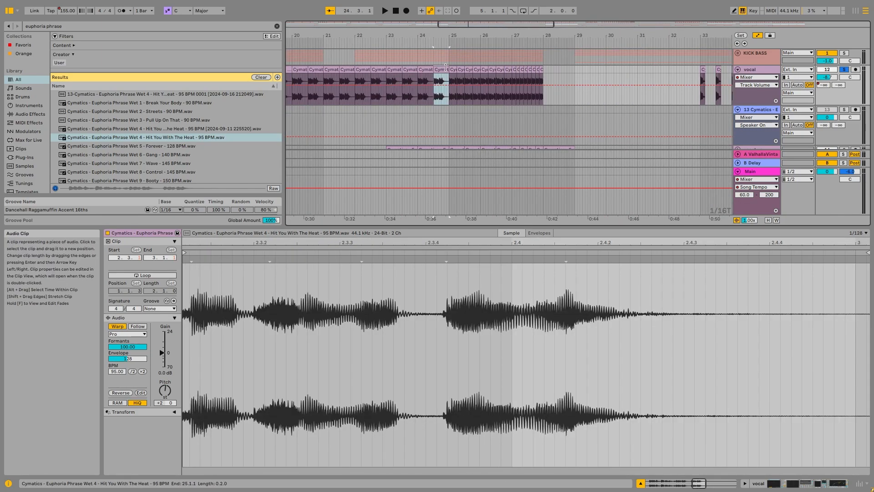
left_click(440, 70)
key("space")
left_click(508, 68)
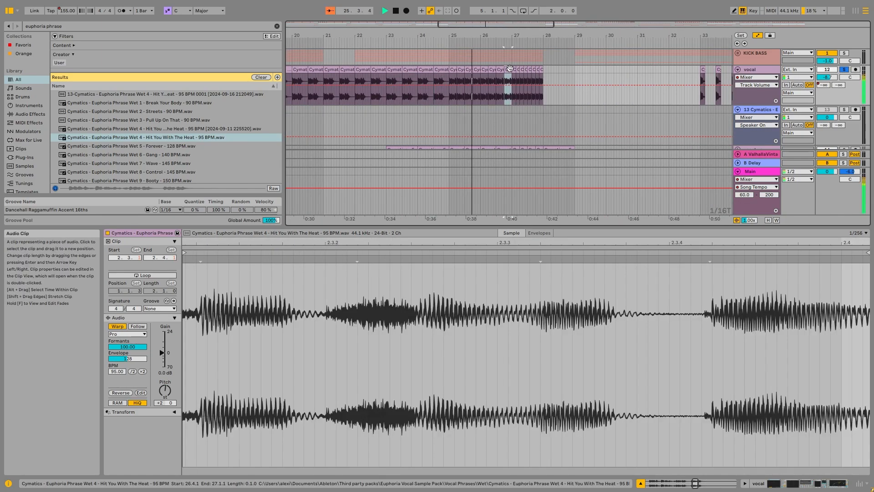
scroll(611, 77, "down", 5)
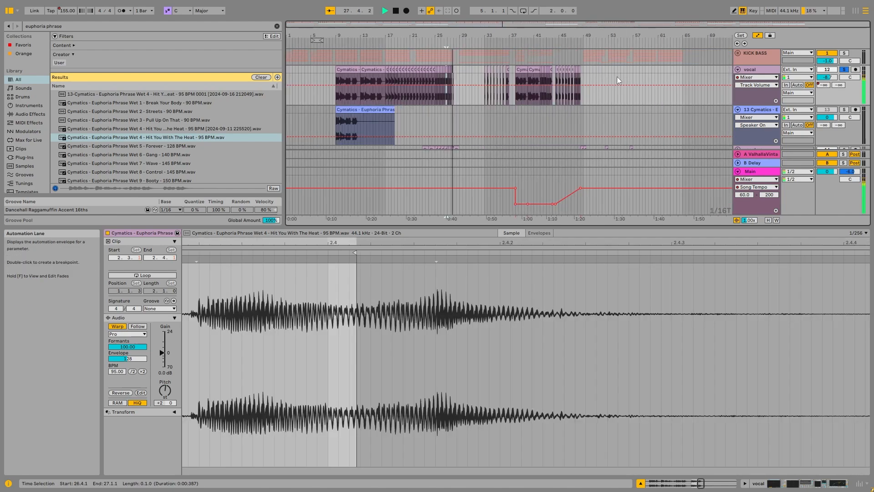
key("space")
Step: Play the spaced vocal chops from bar 33 and take the vocal track out of solo
scroll(501, 77, "up", 5)
scroll(501, 77, "up", 3)
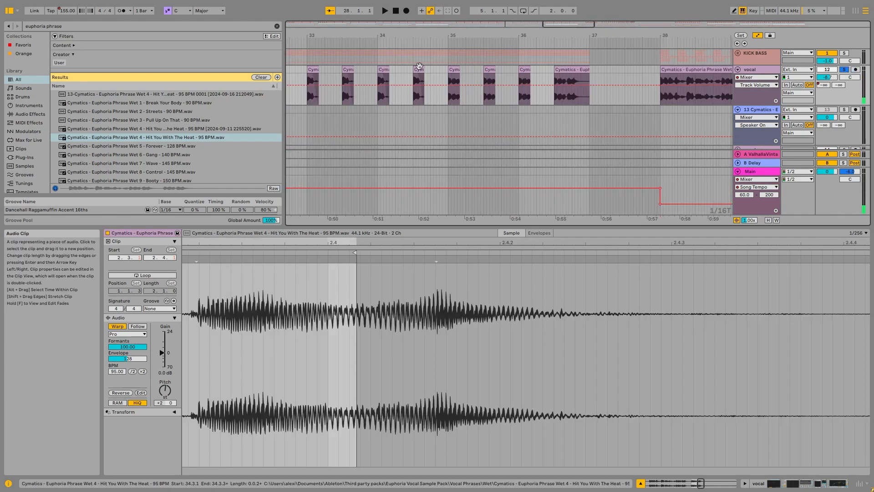
scroll(418, 66, "down", 3)
left_click(371, 69)
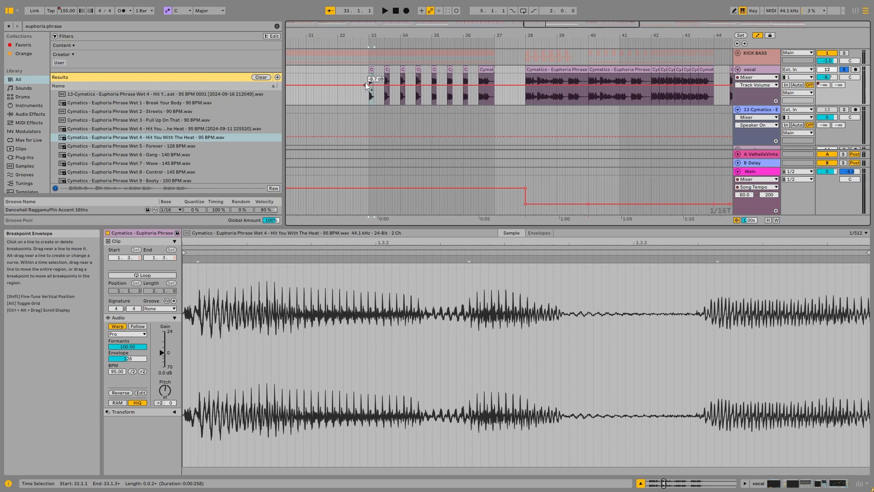
key("space")
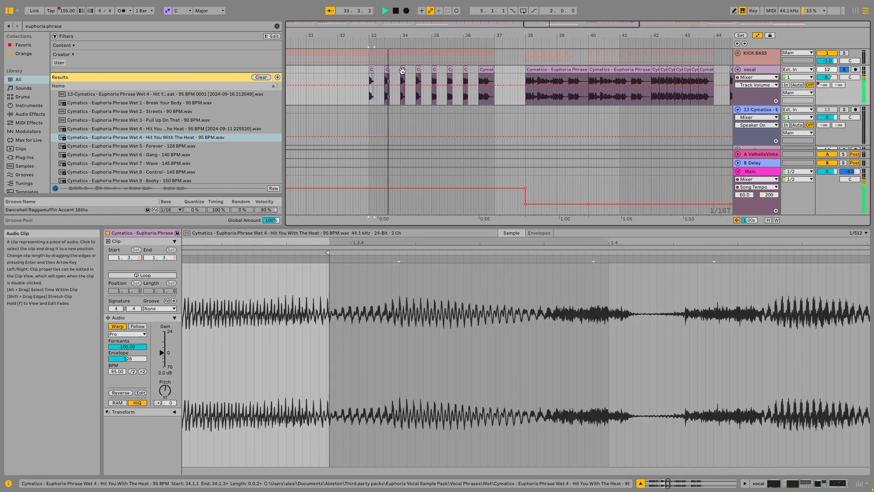
left_click(844, 70)
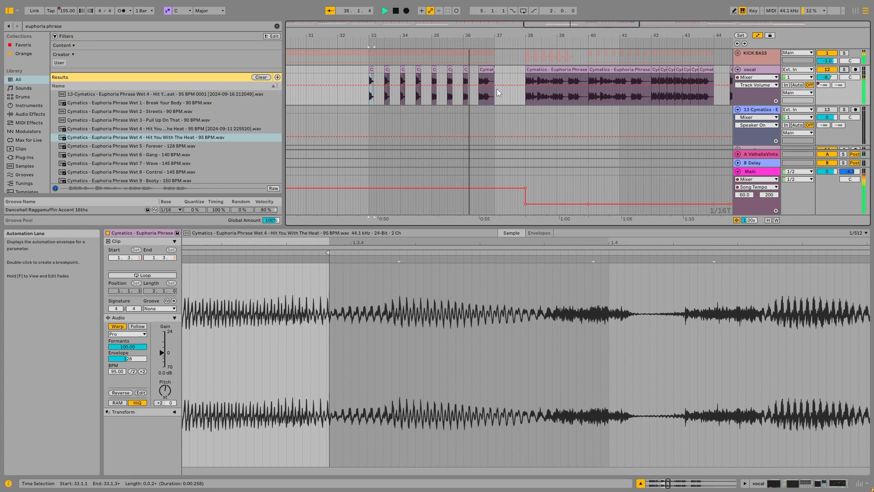
key("space")
Step: Select the vocal clip at bar 38, where the song tempo drops, and audition it with the full mix
scroll(567, 73, "up", 6, "ctrl")
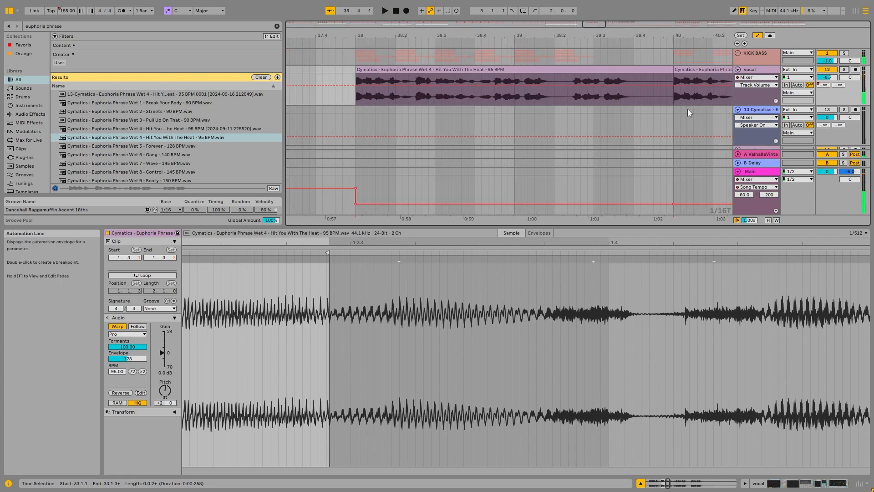
scroll(537, 87, "down", 8, "ctrl")
scroll(525, 73, "up", 3, "ctrl")
left_click(523, 73)
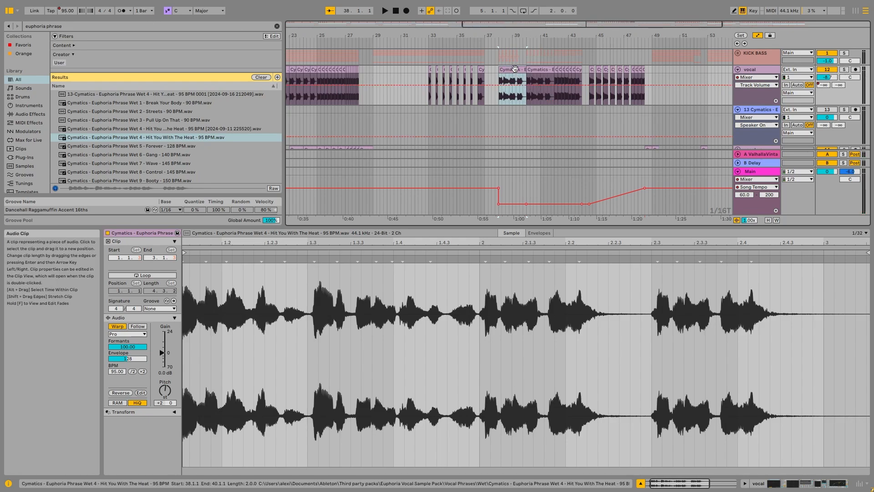
key("space")
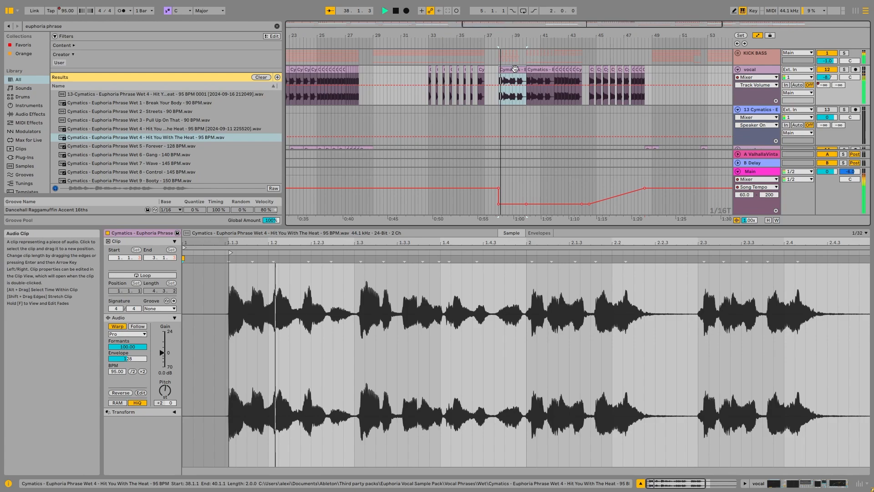
key("space")
Step: Inspect the vocal chops at bars 42 and 44 and play the rising-tempo section up to bar 48
left_click(555, 68)
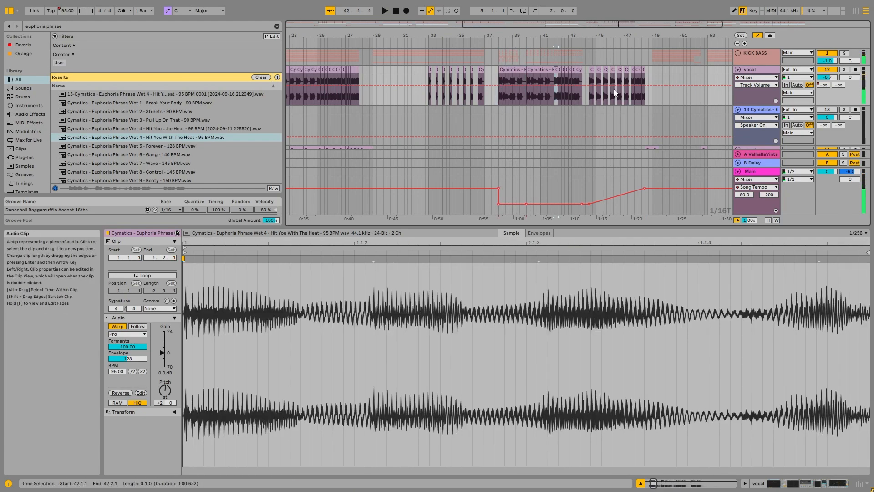
left_click(594, 69)
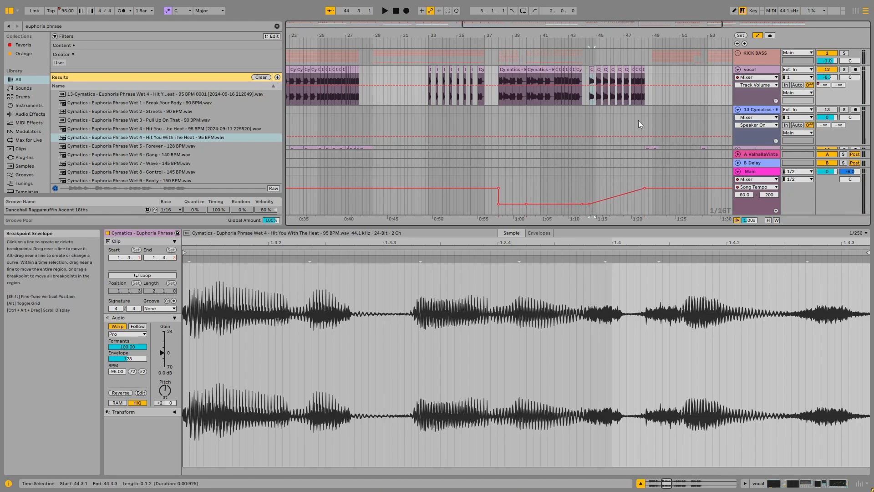
key("space")
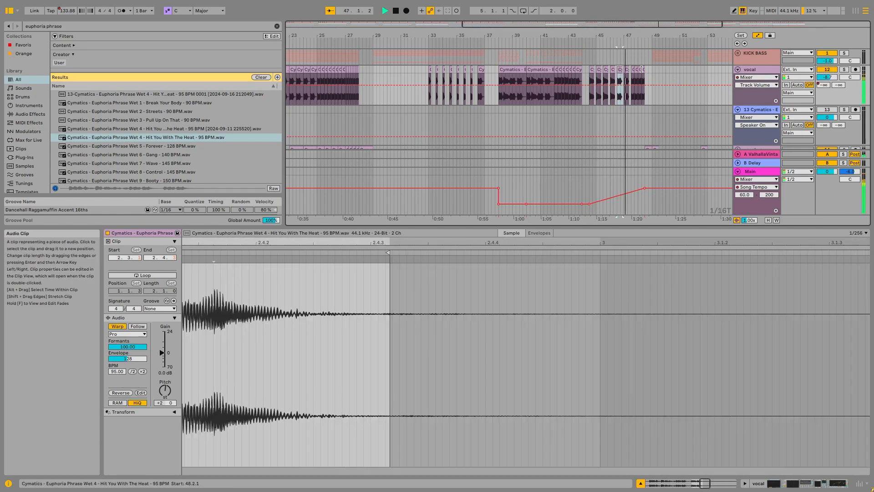
key("space")
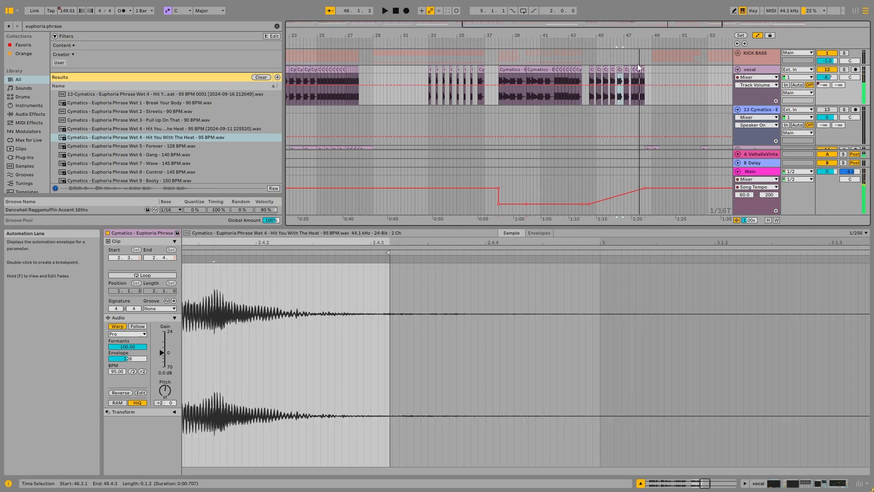
Step: Examine the last vocal chops around bar 48 and play the song from their end at 48.3.1
scroll(647, 72, "up", 1)
scroll(647, 72, "down", 2)
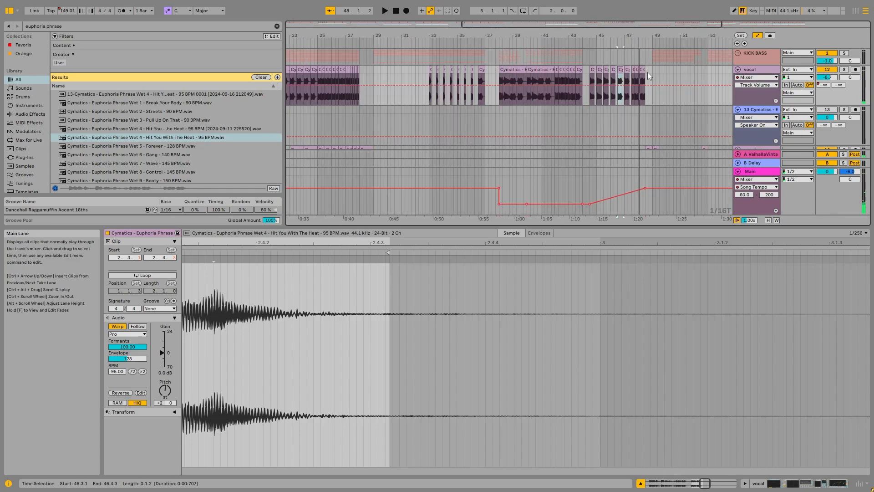
scroll(589, 75, "up", 1)
scroll(589, 75, "up", 4)
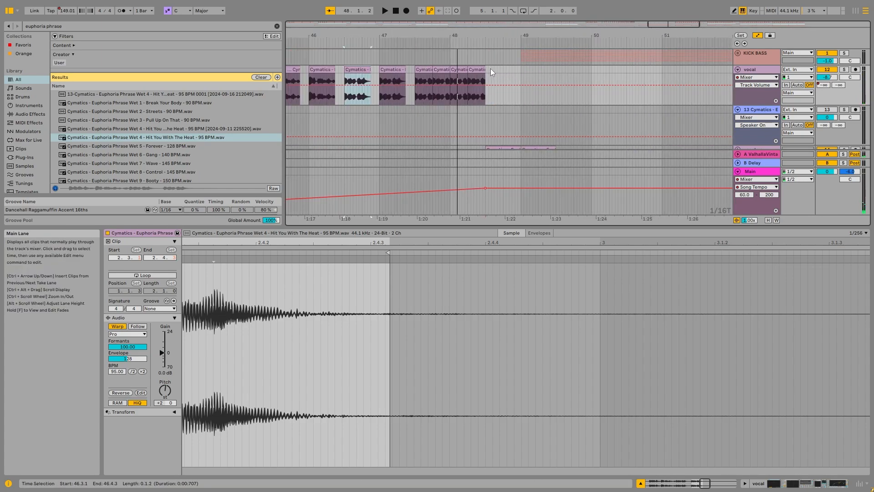
left_click(487, 68)
left_click(486, 69)
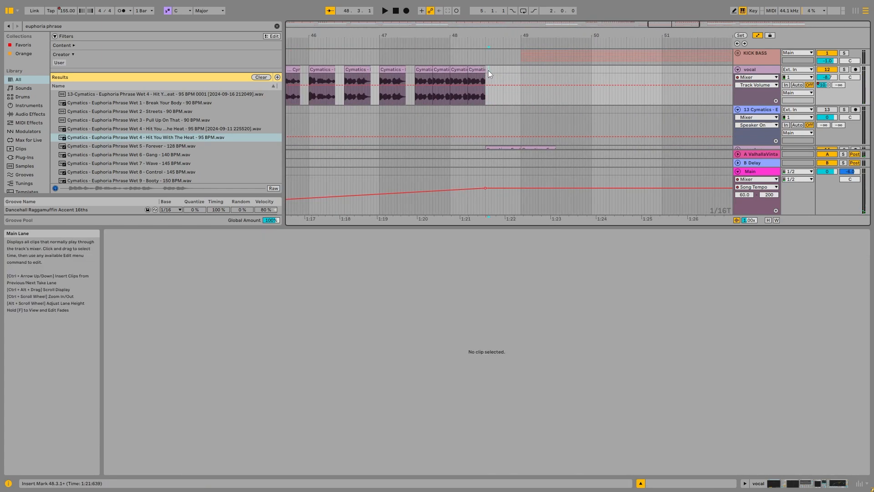
left_click(487, 71)
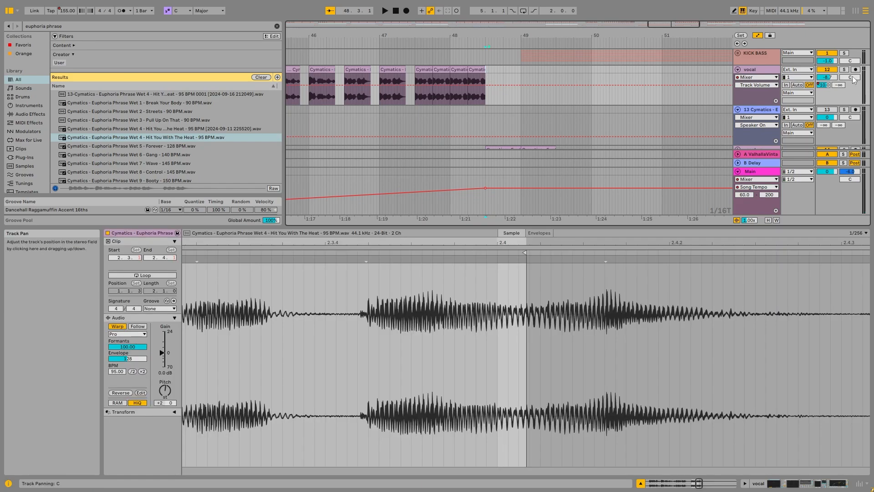
scroll(637, 67, "down", 5)
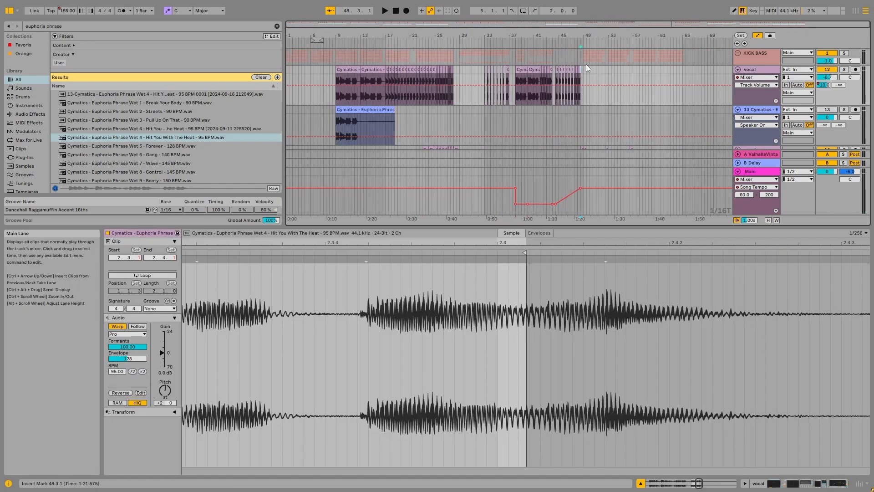
key("space")
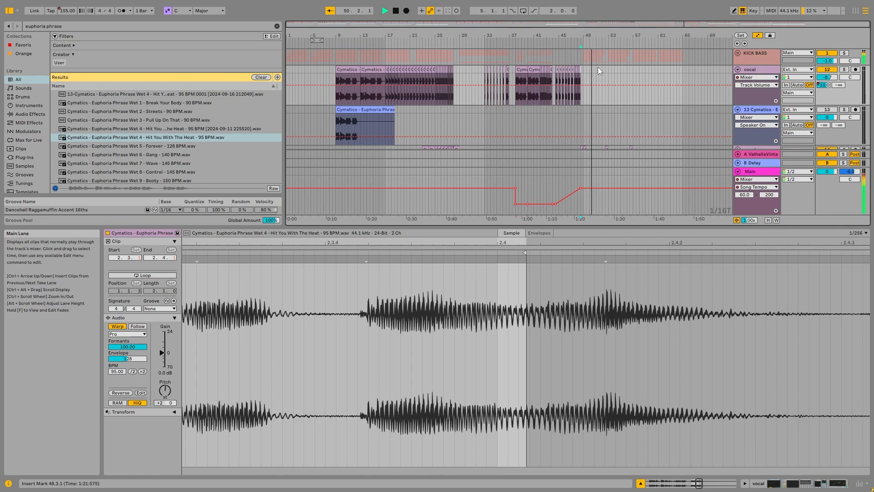
key("space")
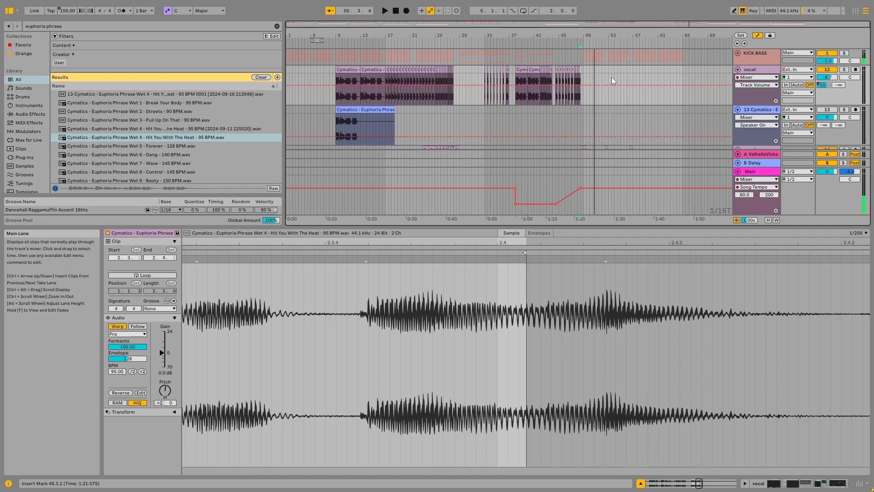
Step: Unfold the vocal up track and audition its clip at bar 24 in solo
scroll(581, 119, "down", 3)
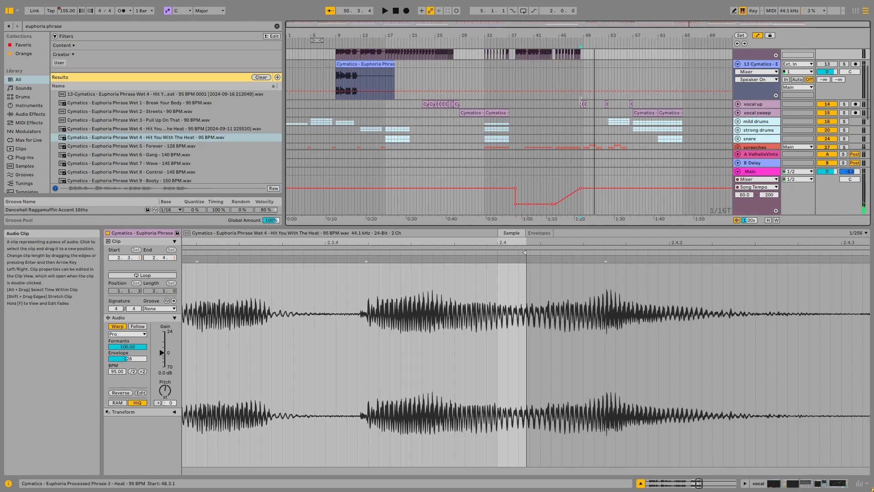
left_click(585, 103)
key("u")
scroll(432, 103, "up", 5)
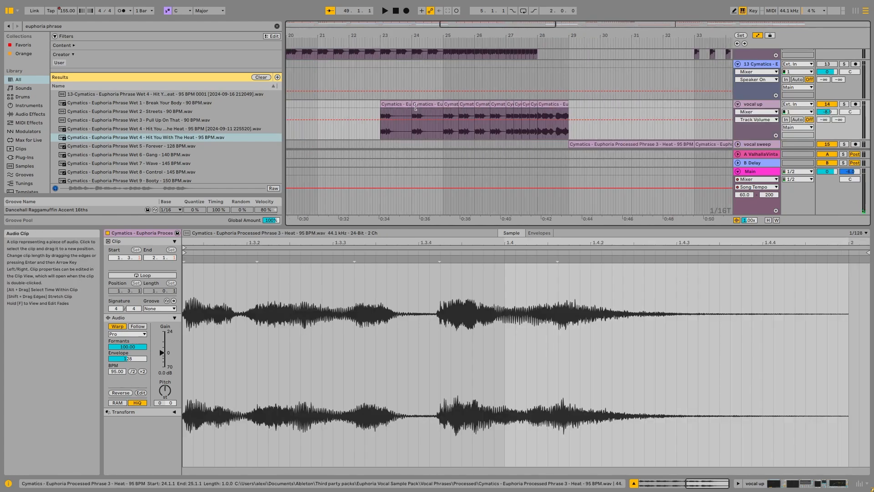
left_click(415, 106)
key("space")
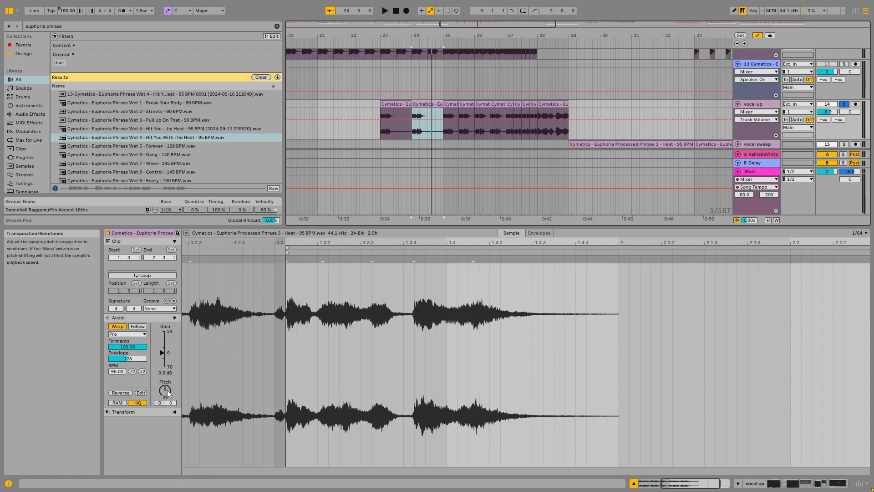
Step: Audition the faster vocal up chops from around bar 26 through bar 27
scroll(480, 102, "down", 6)
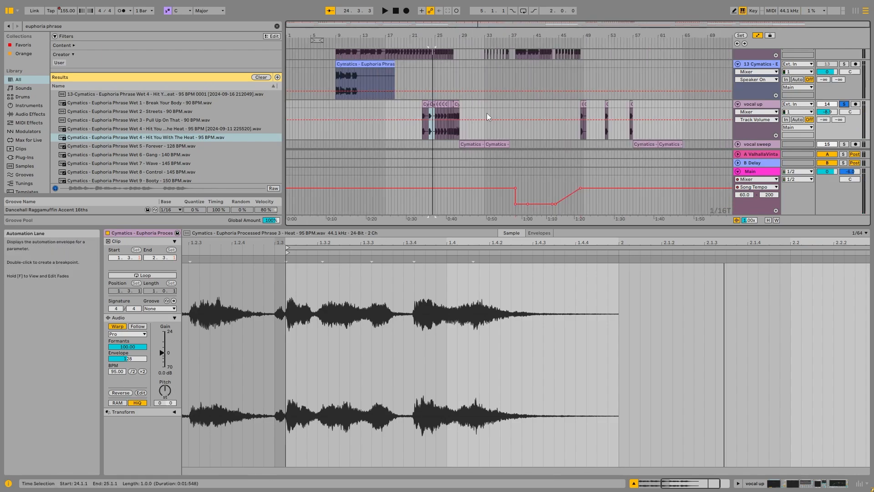
left_click(448, 104)
key("space")
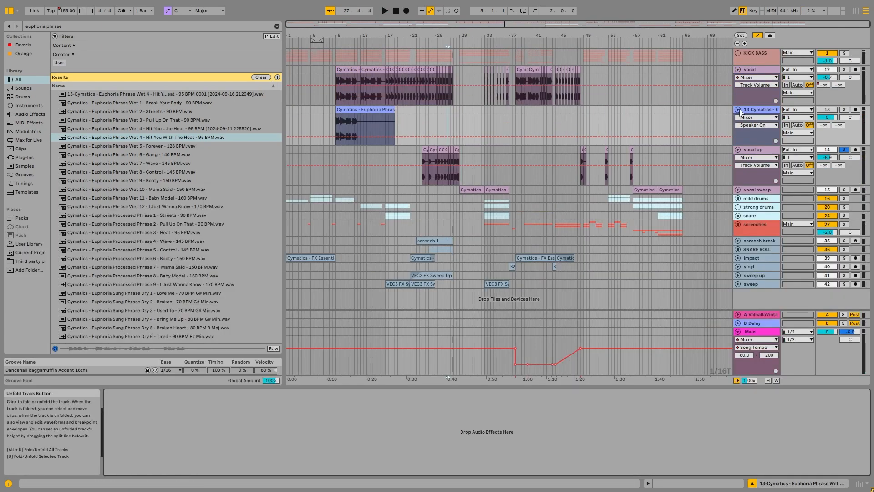
Step: Fold the 13 Cymatics track, solo the vocal track with its clip at bar 9 selected, and show its effect chain through EQ Eight
left_click(737, 69)
left_click(751, 73)
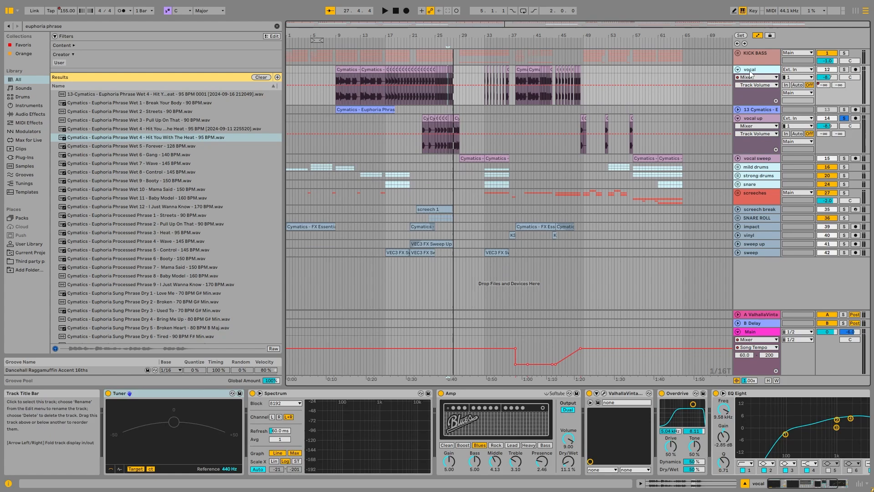
left_click(356, 69)
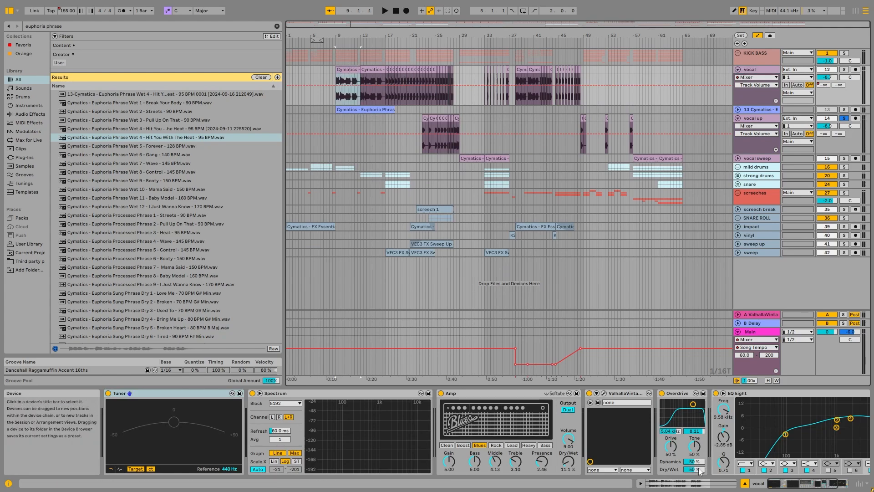
left_click(843, 69)
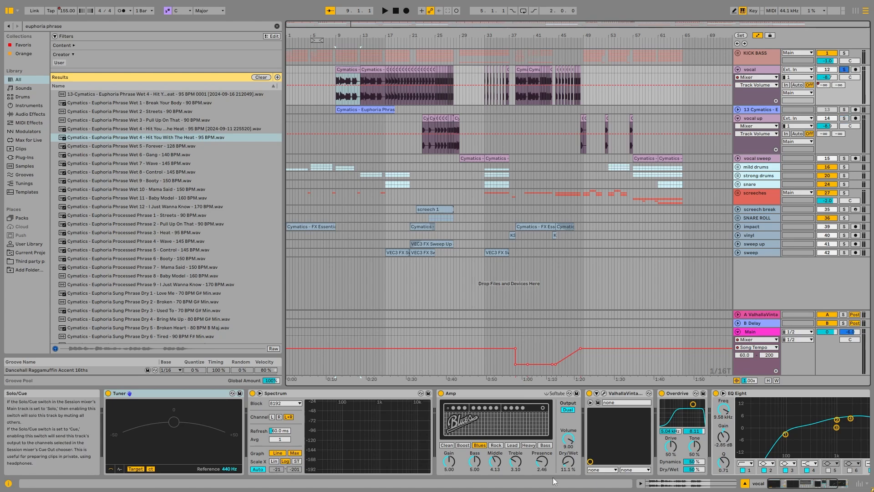
left_click(810, 481)
left_click(404, 393)
left_click(764, 68)
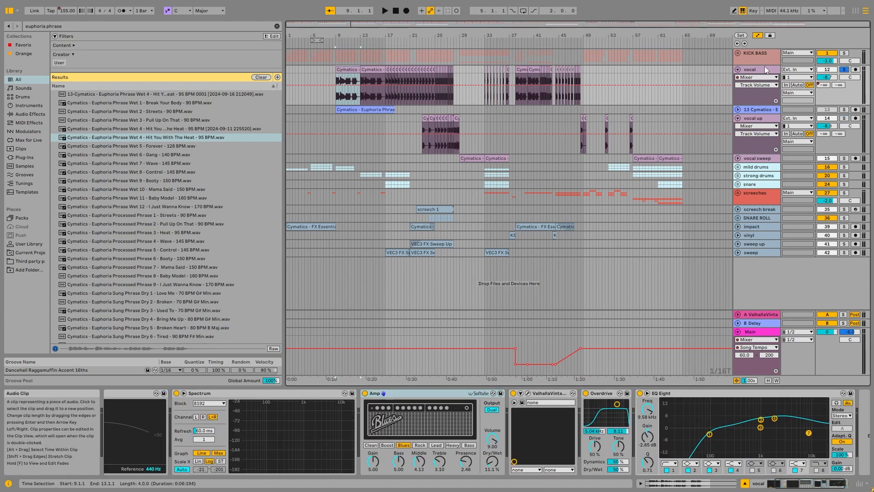
Step: Audition the vocal from bar 9 while bypassing and re-enabling the Amp and the Overdrive in turn
key("space")
left_click(428, 393)
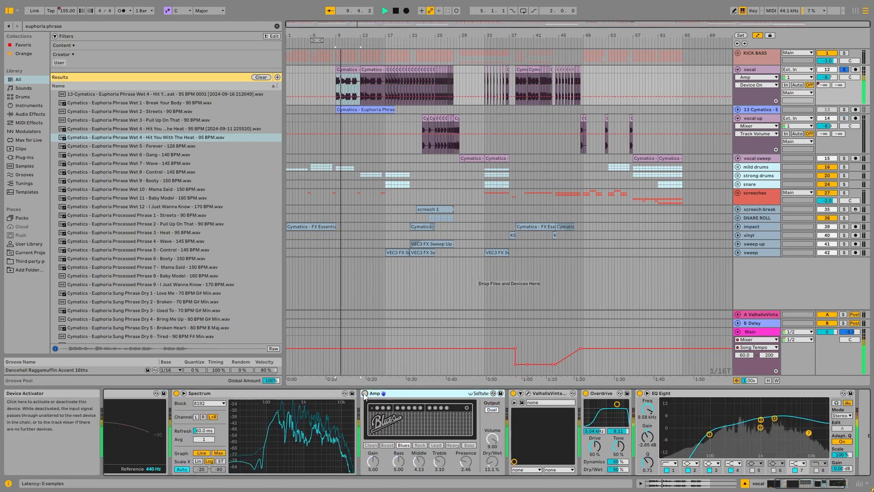
key("space")
left_click(585, 394)
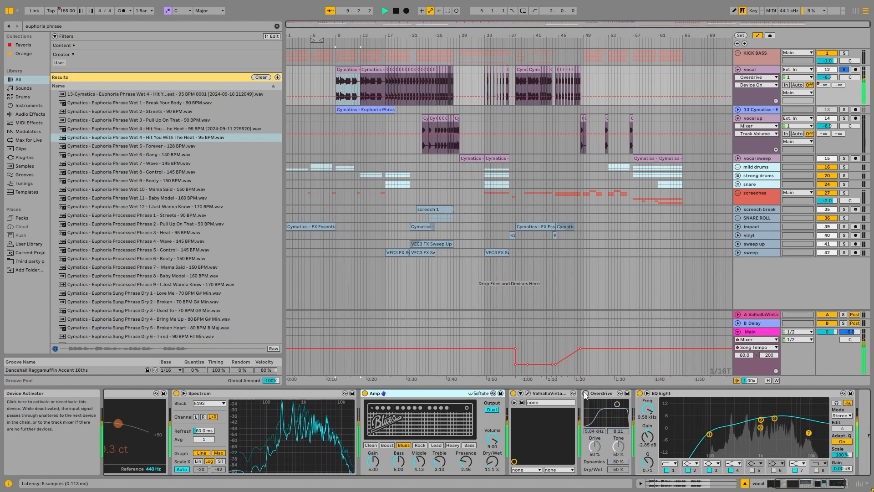
left_click(585, 393)
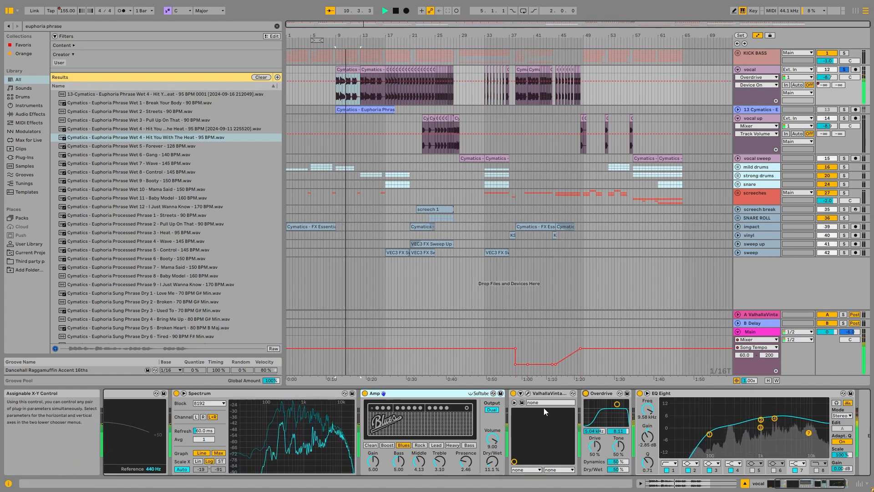
Step: Review the ValhallaVintageVerb settings on the vocal track, close the plug-in window and return to the start of the effect chain
left_click(528, 394)
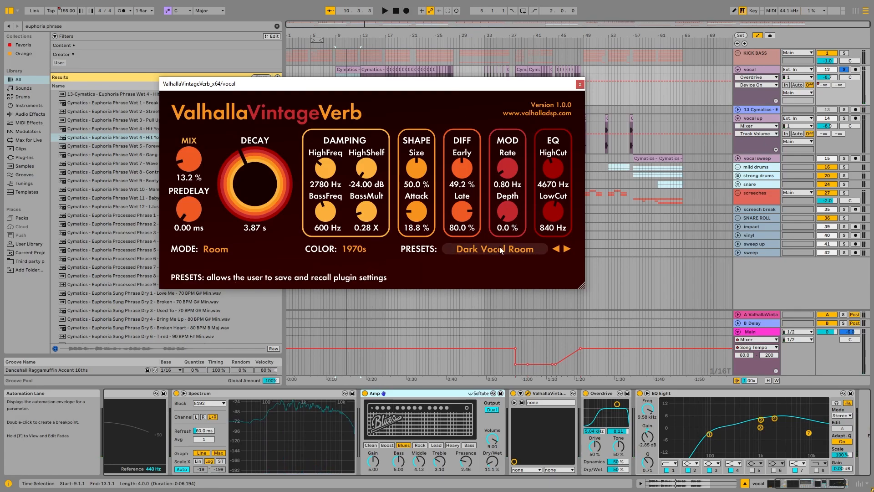
left_click(580, 84)
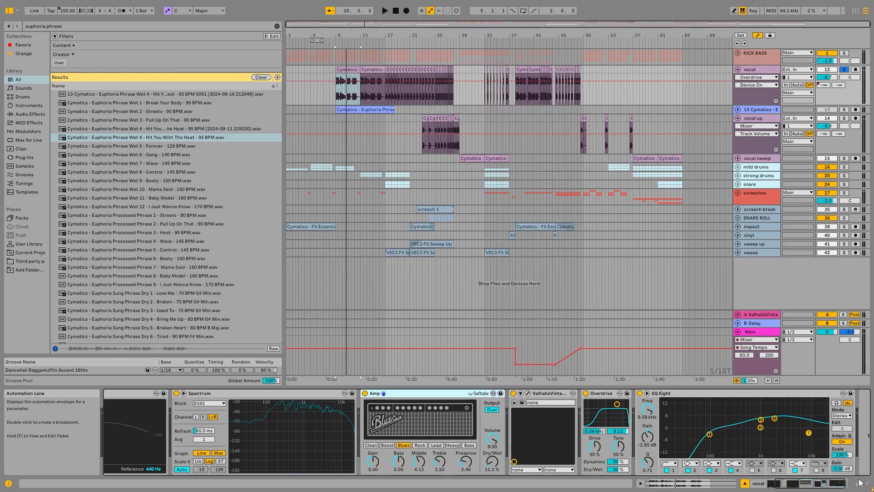
left_click_drag(813, 483, 756, 486)
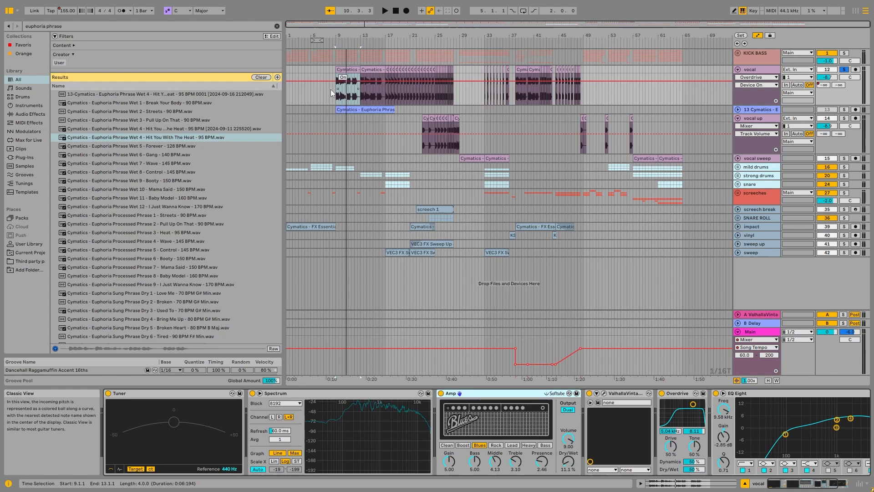
Step: Try the Beats warp mode on the vocal clip at bar 9 and listen to it
double_click(346, 70)
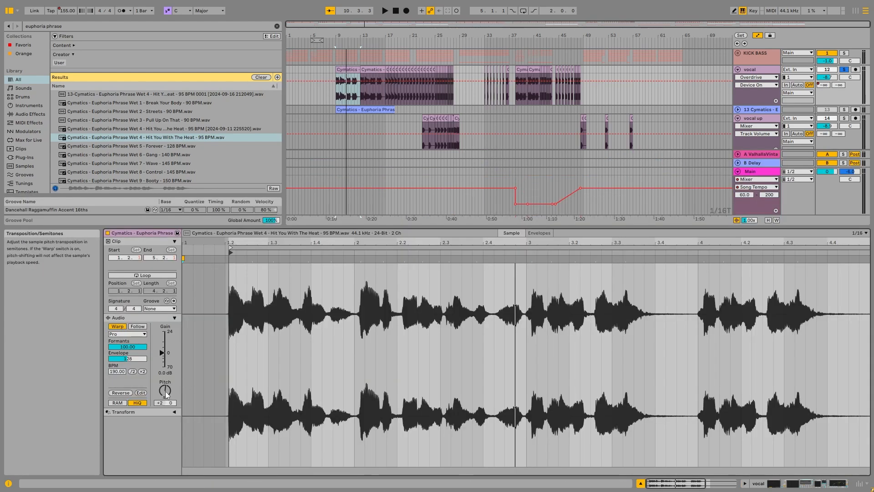
left_click(135, 333)
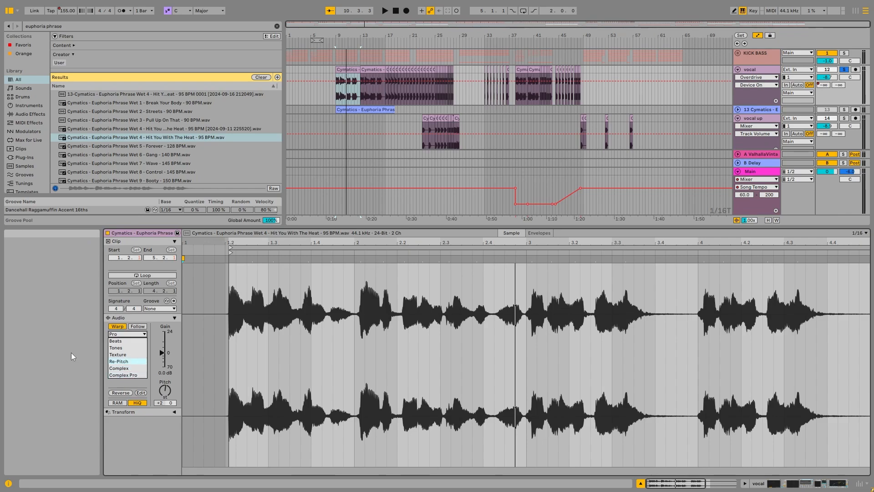
left_click(74, 348)
left_click(119, 334)
left_click(119, 341)
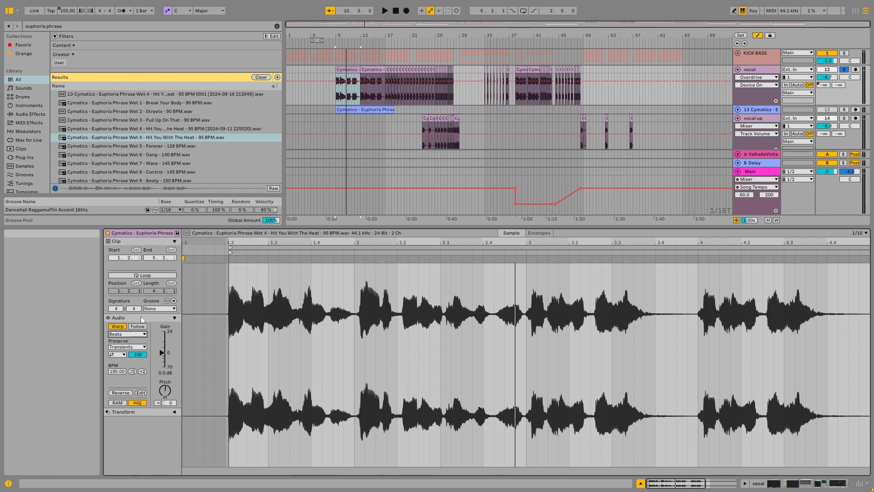
key("space")
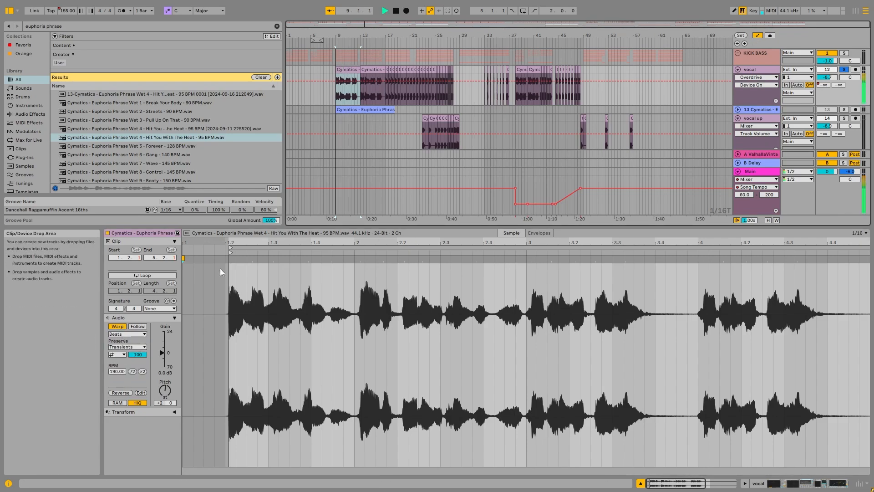
Step: Audition the vocal clip in Complex warp mode and restore its warp mode to Complex Pro
left_click(119, 334)
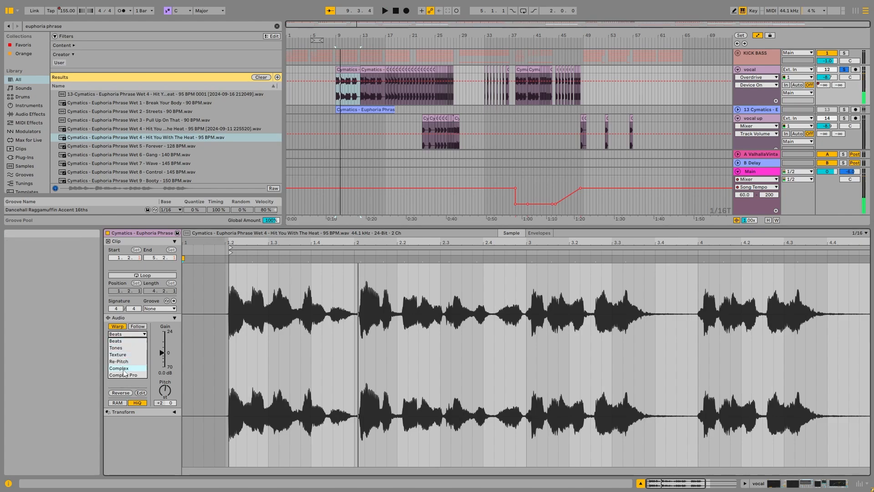
left_click(128, 334)
left_click(128, 368)
key("space")
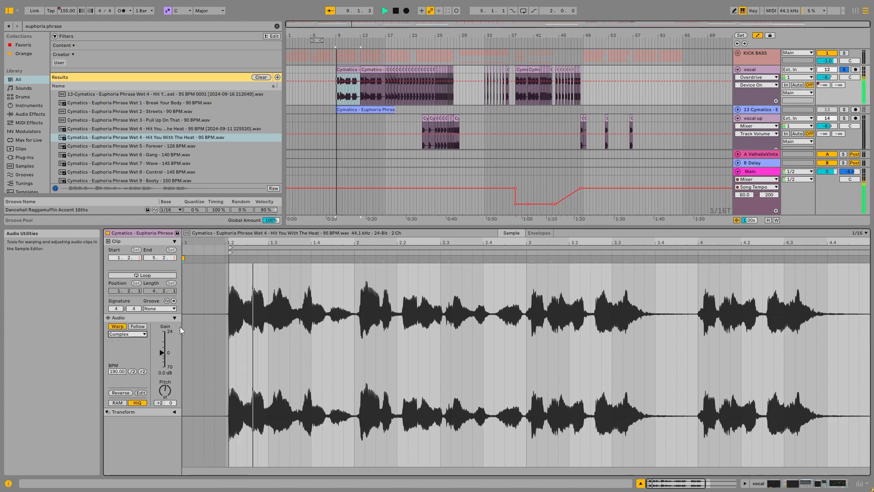
left_click(140, 334)
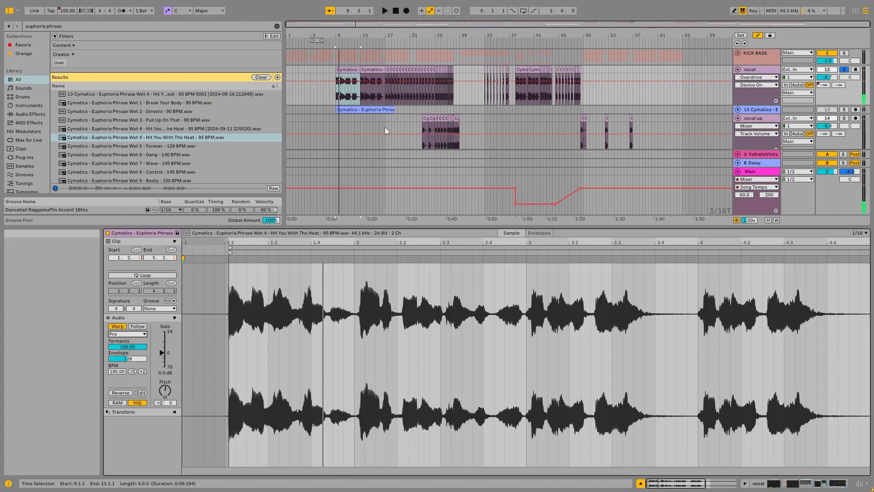
Step: Bring back the vocal track's device view, select the 13 Cymatics track and fold the vocal and vocal up tracks
double_click(764, 69)
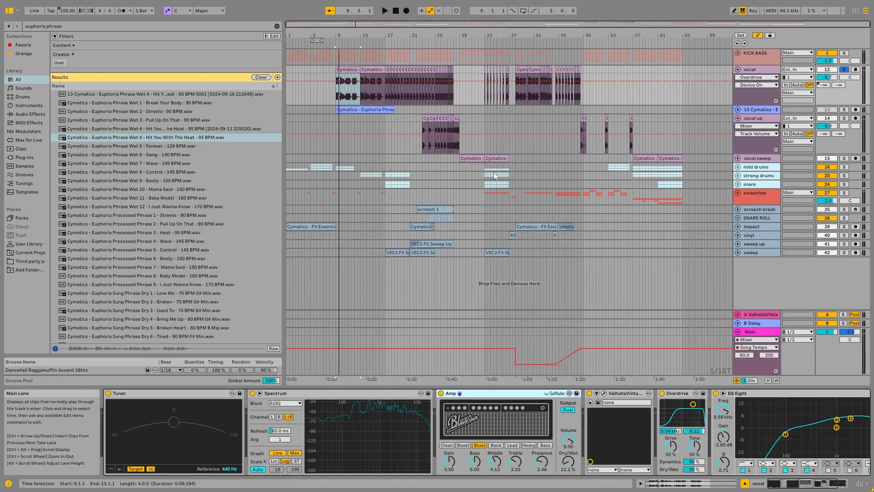
left_click(750, 109)
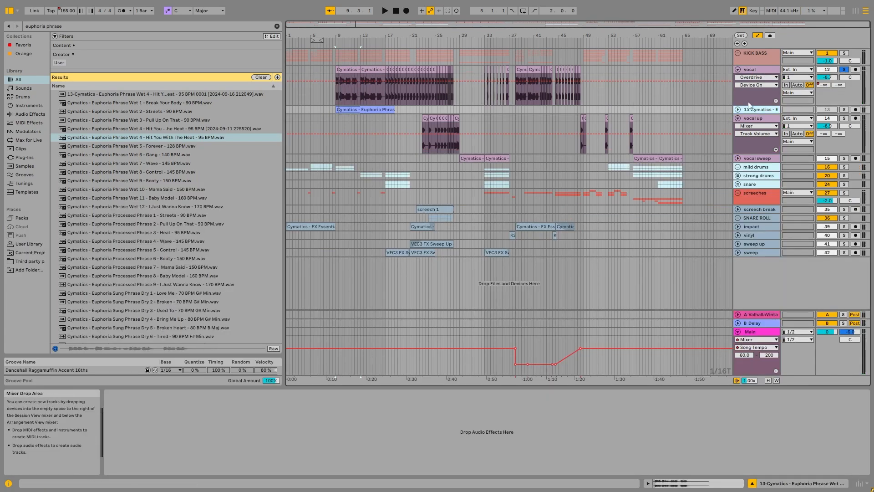
left_click(737, 70)
left_click(738, 86)
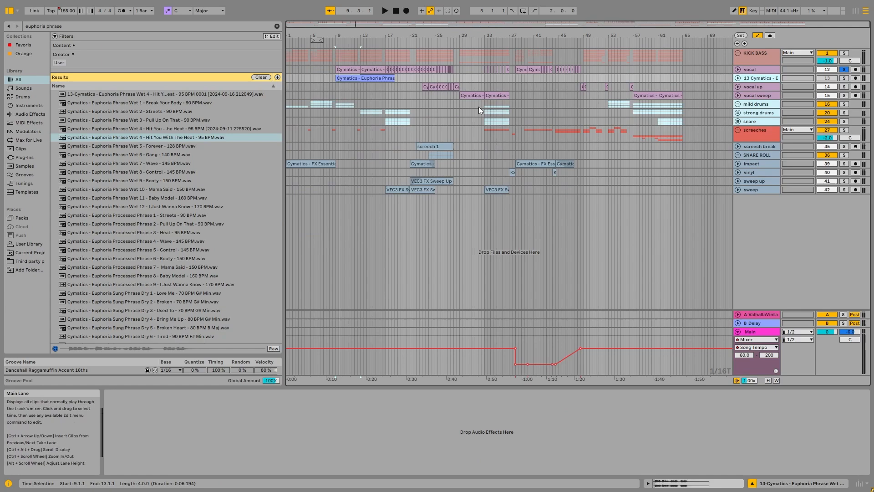
Step: Unfold and solo the vocal sweep track and audition its clips from around bar 32
left_click(475, 96)
left_click(738, 96)
left_click(844, 95)
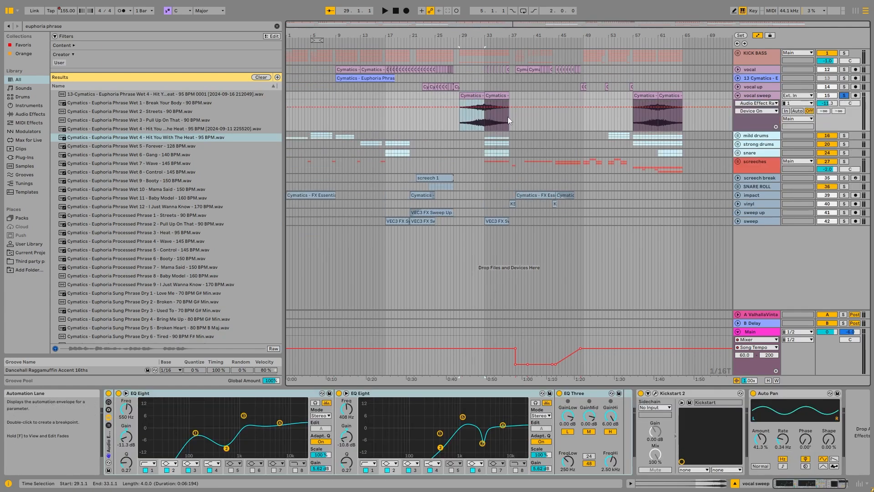
left_click(481, 125)
key("space")
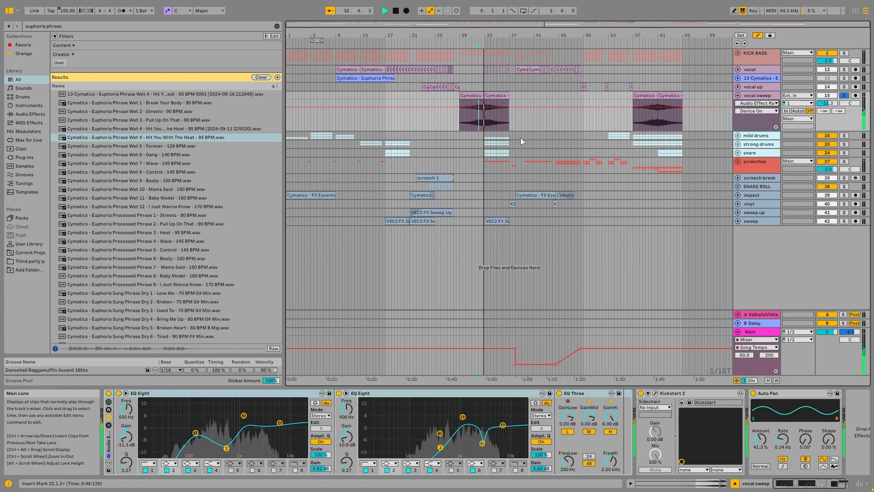
key("space")
Step: Unfold and solo the vocal track and audition its first chop at bar 33, where the second vocal sweep clip starts
left_click(496, 95)
scroll(514, 93, "up", 5)
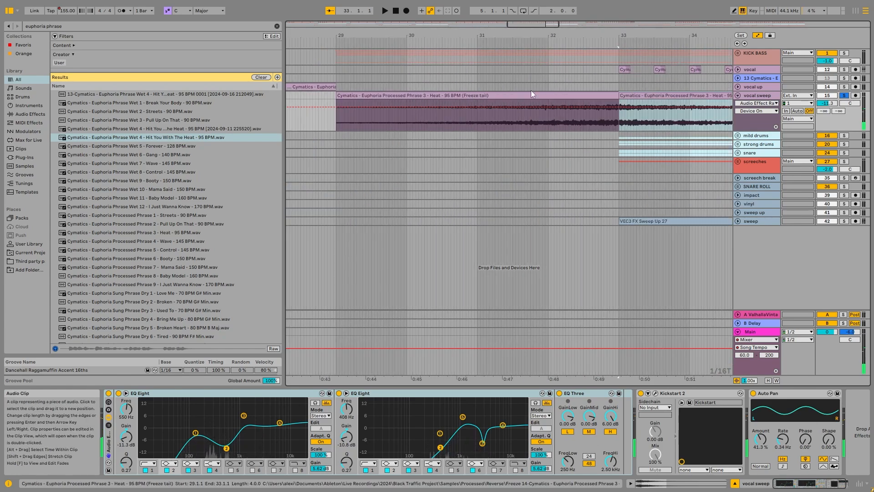
left_click(625, 70)
left_click(844, 69)
left_click(737, 70)
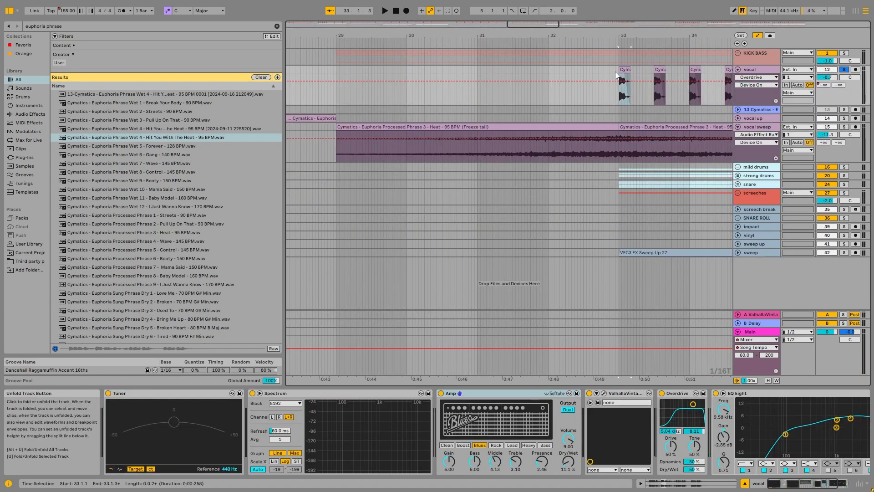
key("space")
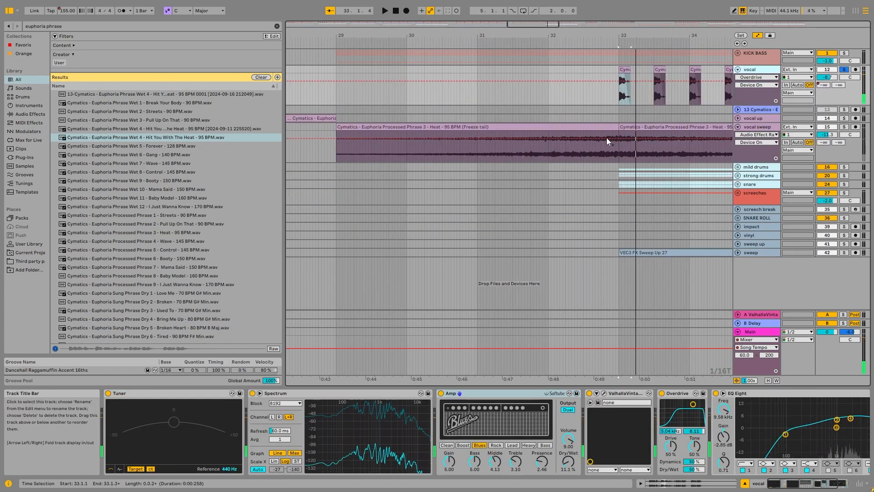
Step: Examine the second vocal sweep clip, spanning bars 33 to 37, against the vocal chops above it
scroll(656, 137, "down", 5)
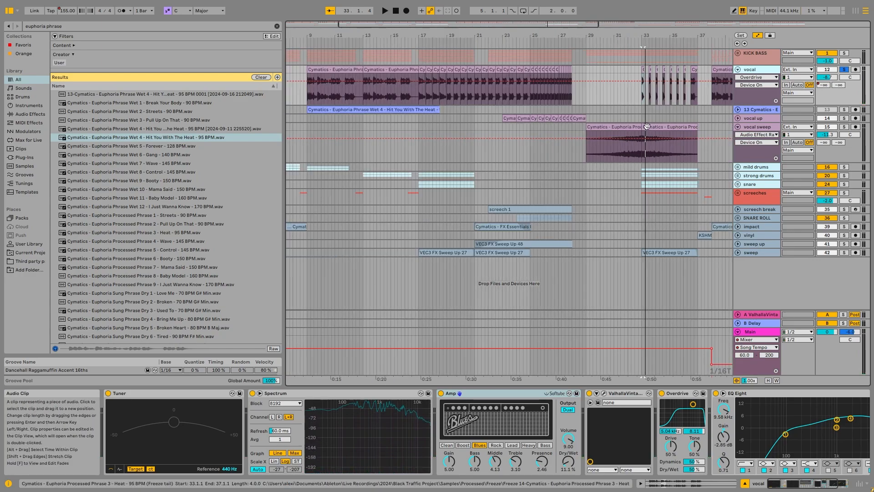
scroll(669, 140, "up", 5)
left_click(598, 126)
scroll(570, 132, "down", 8)
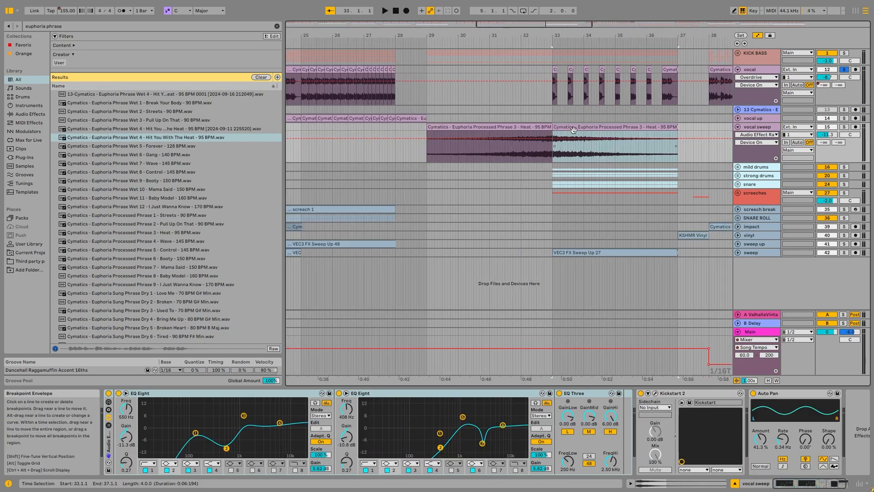
Step: Solo the vocal sweep track, check its rising clip from bar 29 around bar 32, and display the vocal up track's devices
scroll(511, 123, "up", 4)
left_click(486, 155)
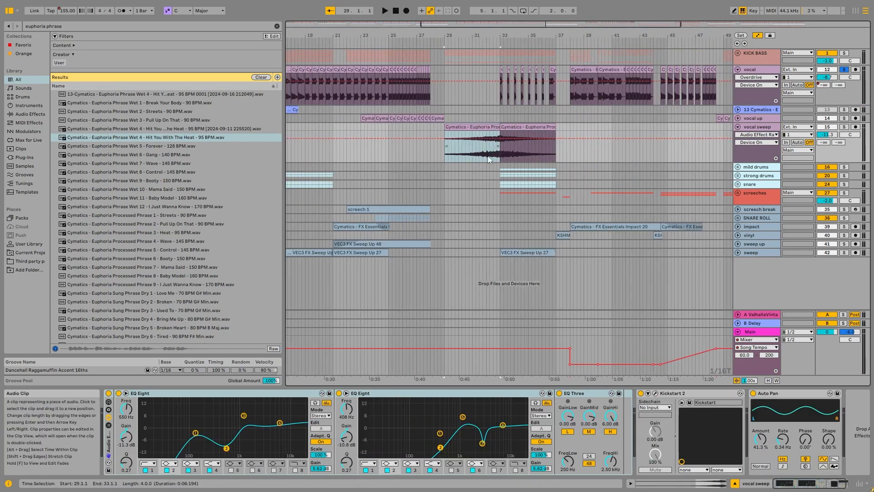
left_click(845, 127)
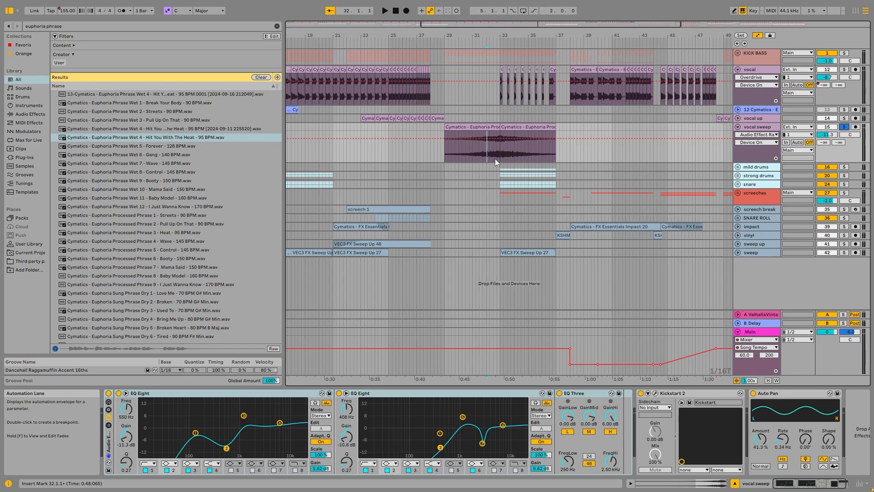
left_click(492, 119)
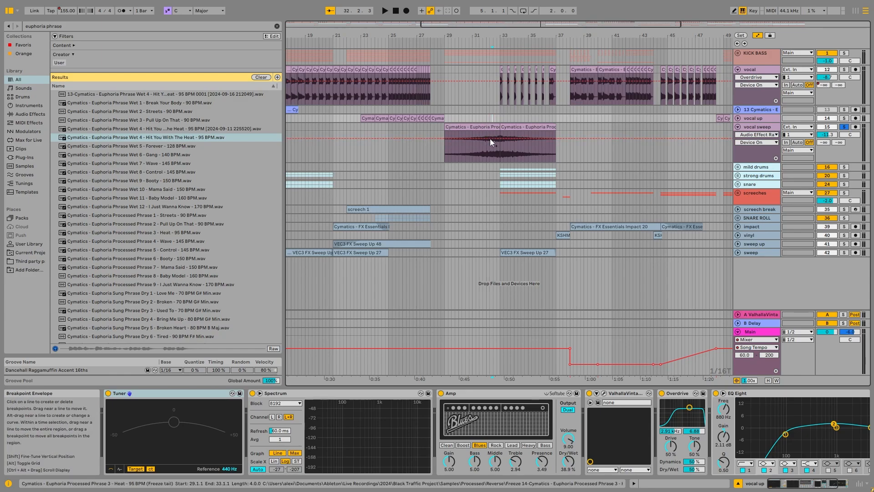
scroll(498, 127, "down", 5)
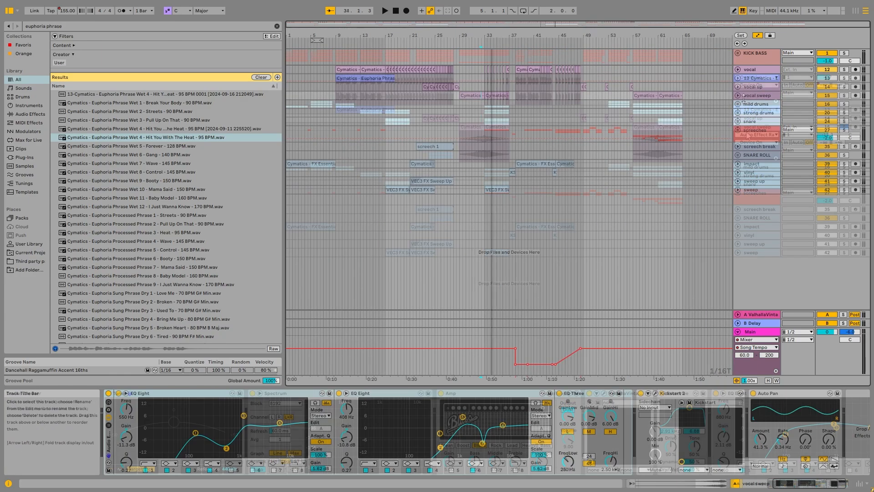
Step: Unfold the screeches group and solo the screech 1 track to audition its clip at bars 33 to 37
left_click(758, 133)
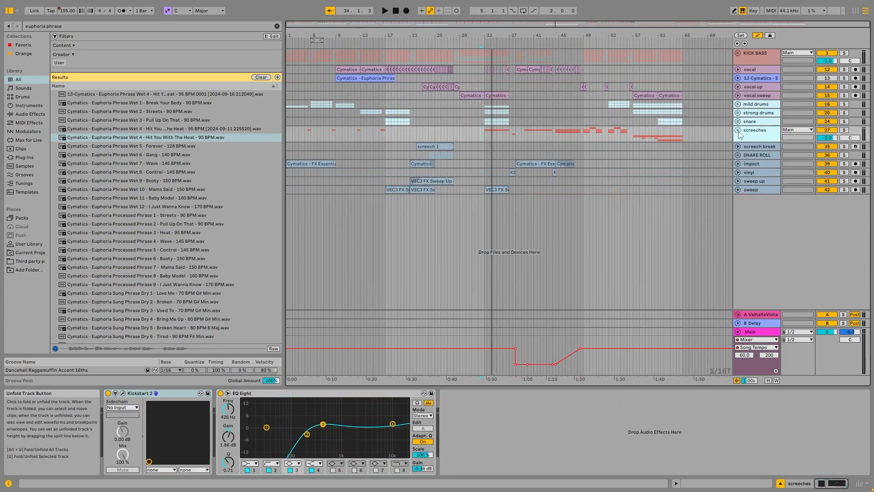
left_click(738, 130)
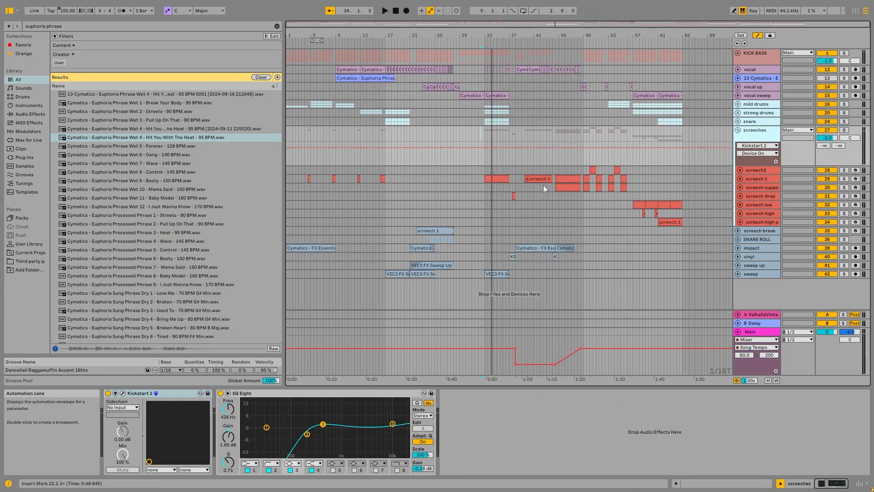
left_click(763, 178)
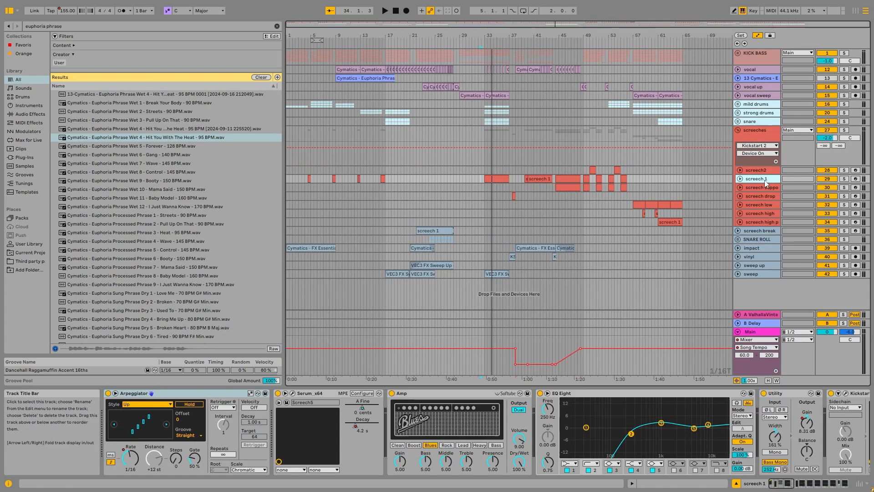
left_click(497, 179)
left_click(844, 178)
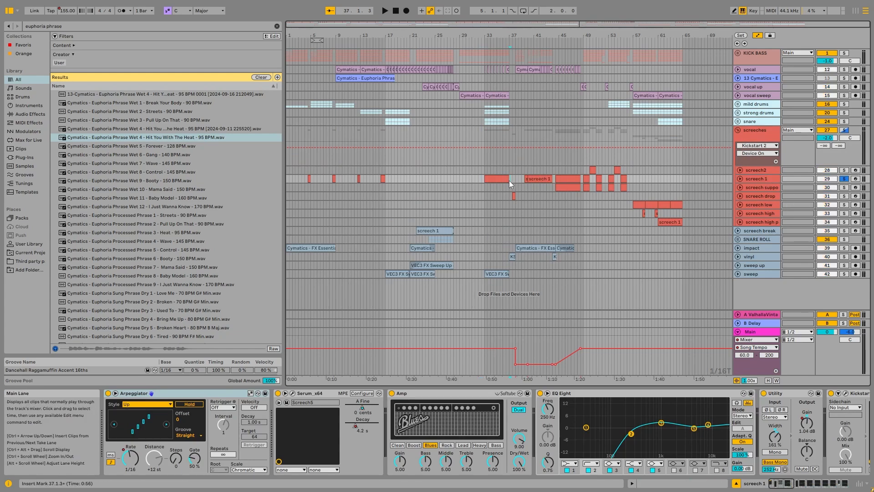
Step: Audition the screech 1 track's clips at bars 40 and 49
key("space")
left_click(535, 178)
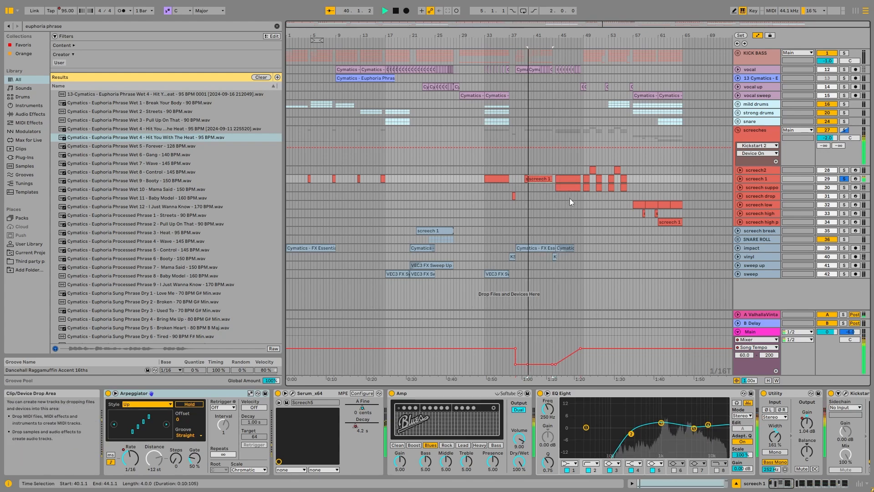
left_click(587, 179)
key("space")
key("space")
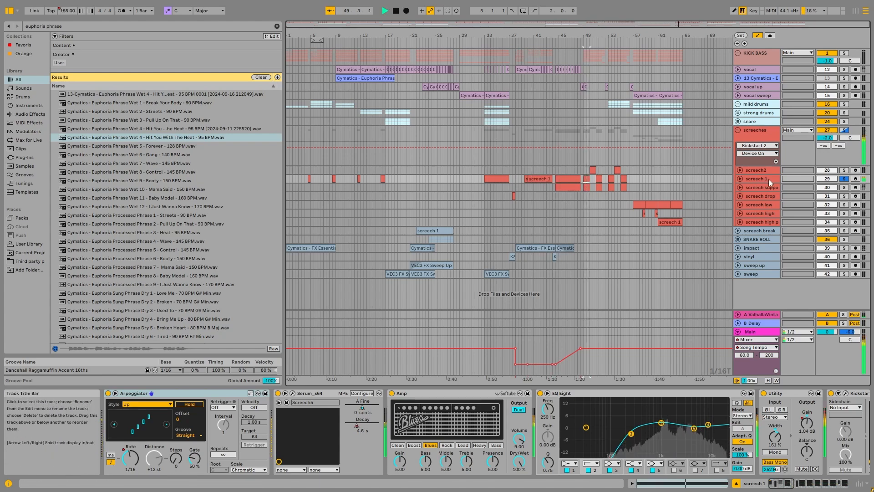
Step: Stop playback, open the screech 1 track's Serum instance and check the warp mode options of oscillator A
left_click(768, 179)
key("space")
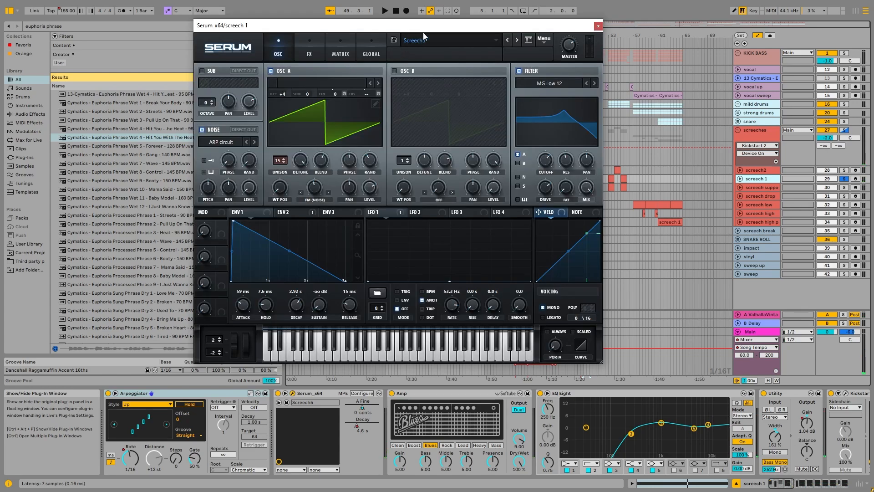
left_click_drag(423, 35, 480, 41)
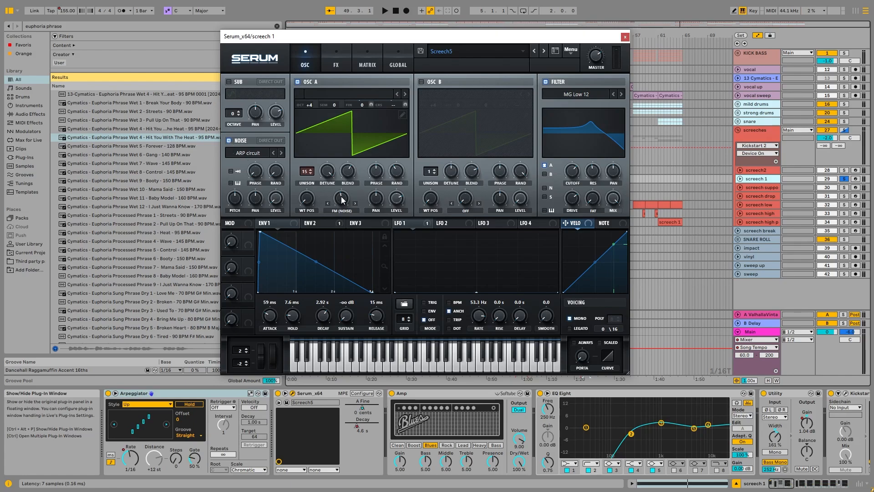
left_click(344, 211)
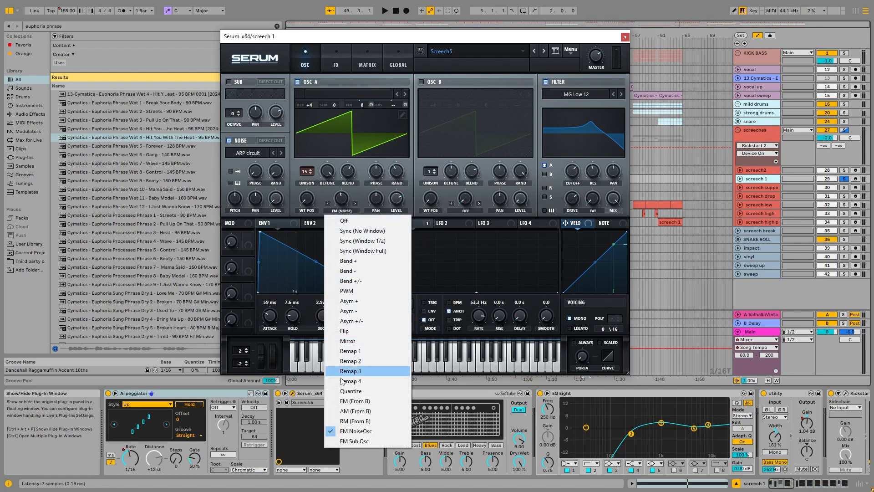
left_click(318, 212)
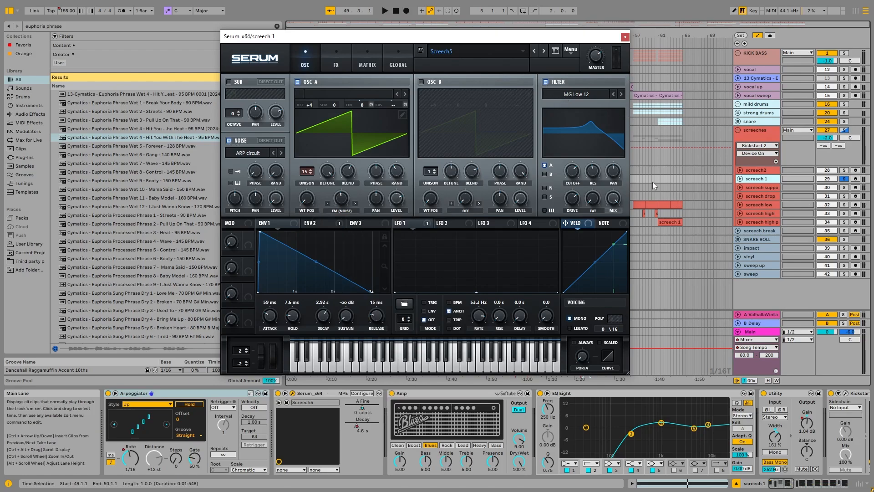
Step: Audition the screech 1 clip at bar 44 while bypassing Serum's filter and switching it back on
left_click_drag(519, 37, 394, 46)
left_click(564, 177)
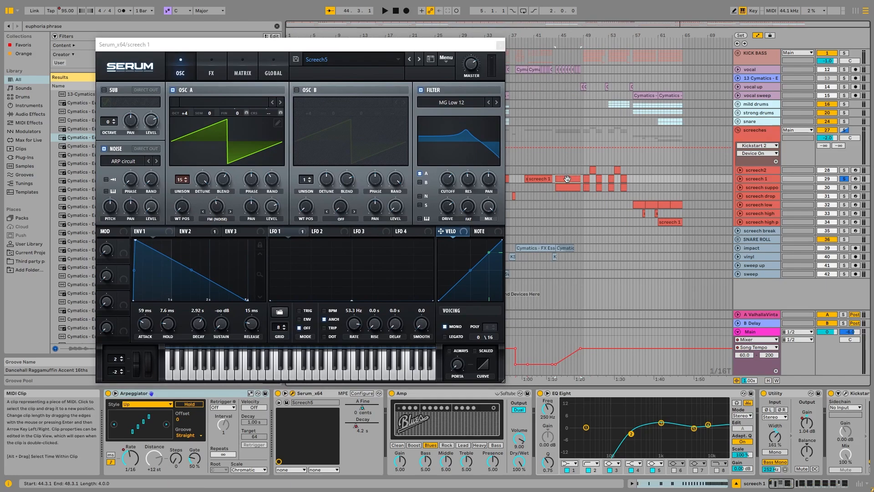
key("space")
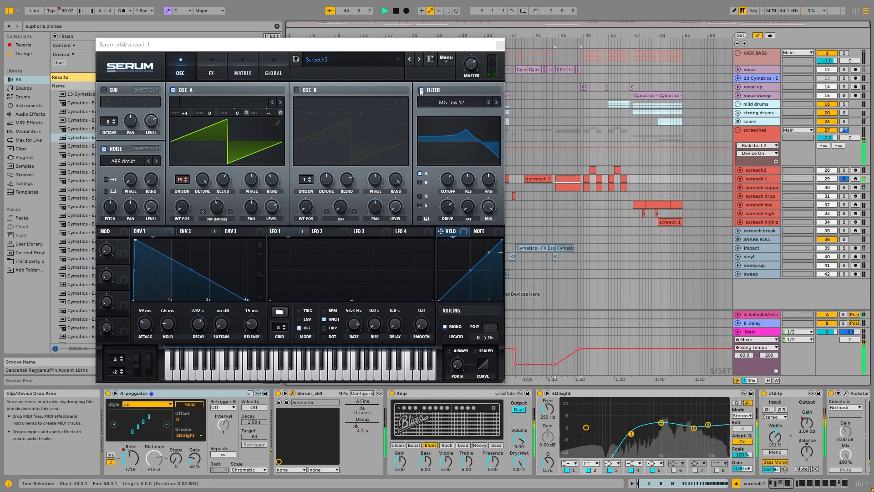
left_click(421, 90)
left_click(421, 91)
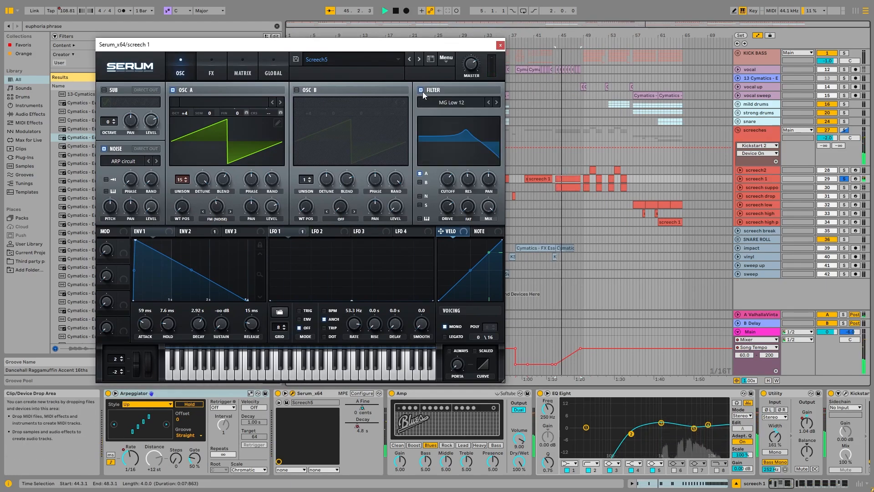
key("space")
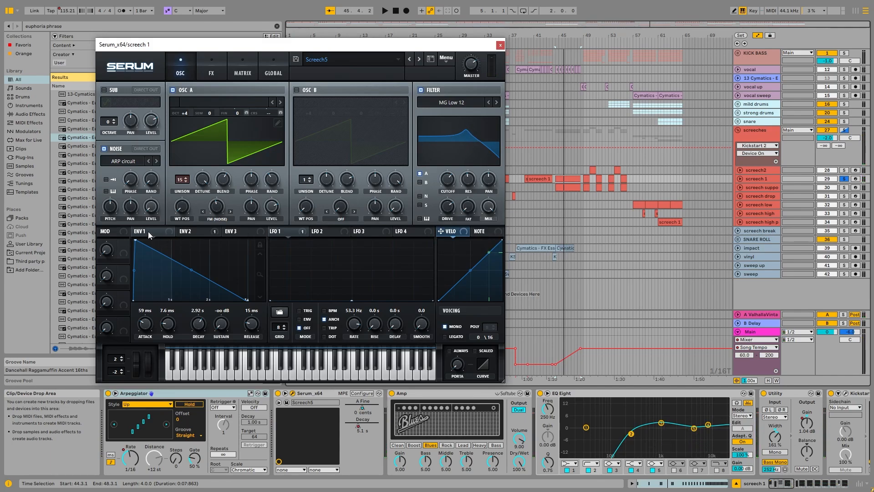
Step: Review Serum's effects chain from distortion to EQ, auditioning the bar 49 clip, and return to the oscillator page
left_click(211, 73)
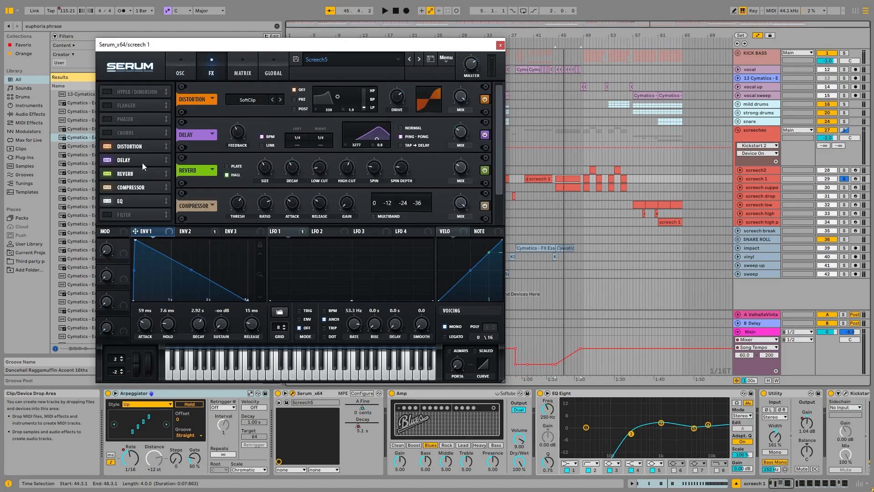
left_click(586, 179)
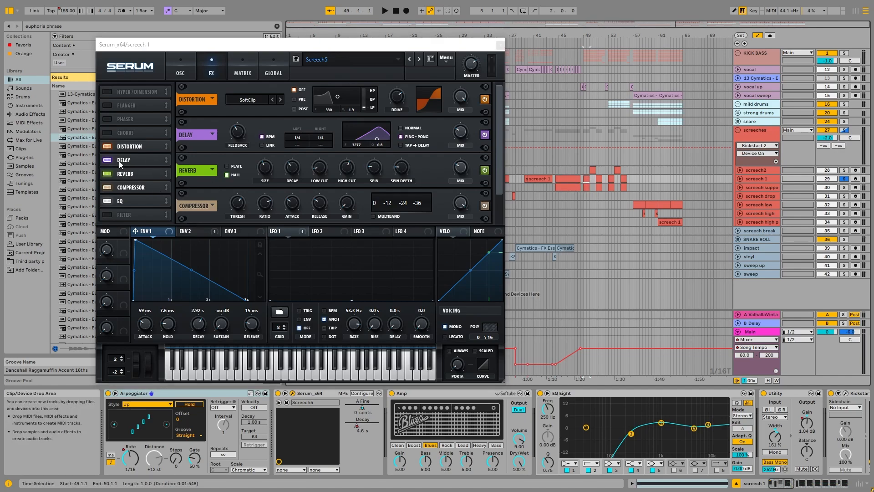
key("space")
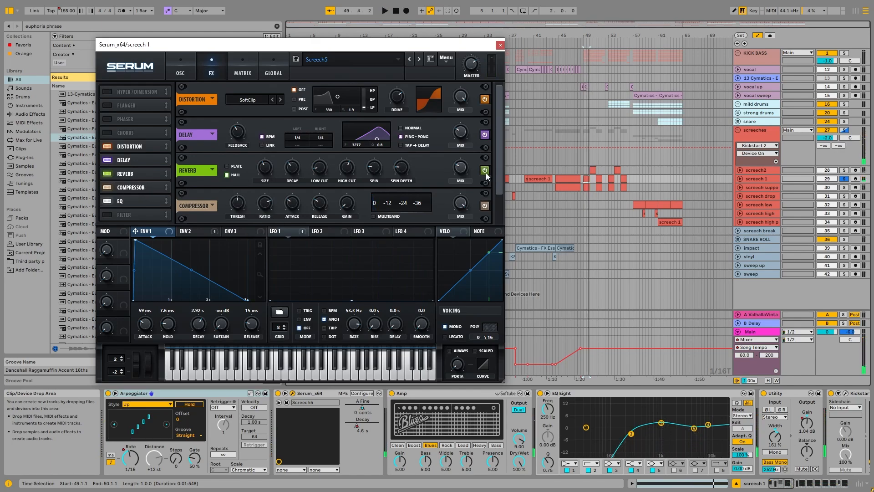
scroll(498, 152, "down", 2)
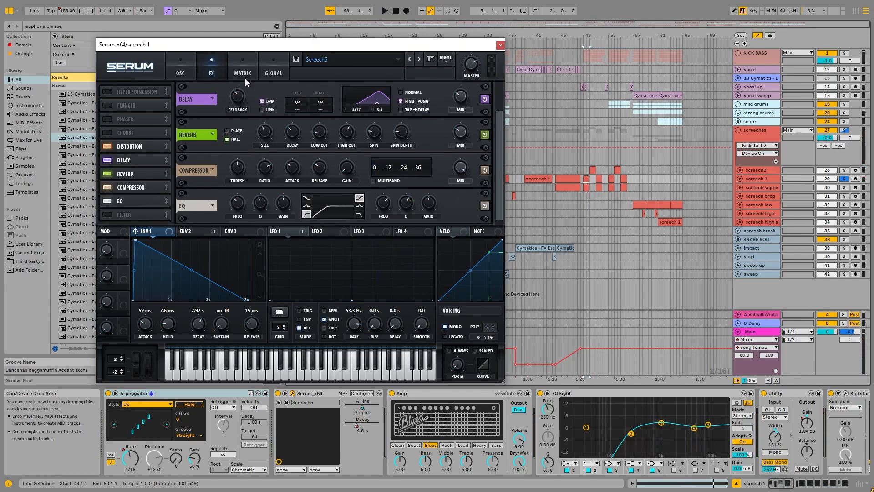
left_click(193, 68)
Step: Examine the screech 1 device chain from the Amp through Utility and Kickstart 2 to the EQ Eights
left_click_drag(391, 44, 473, 30)
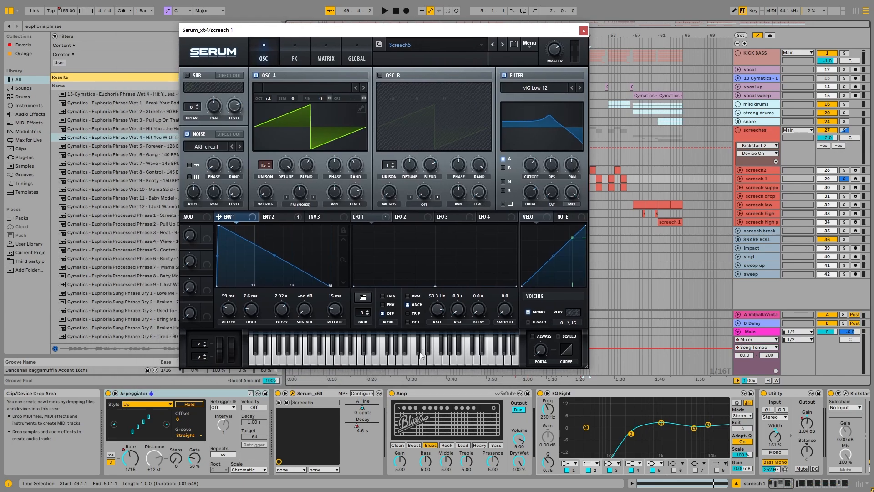
left_click(428, 395)
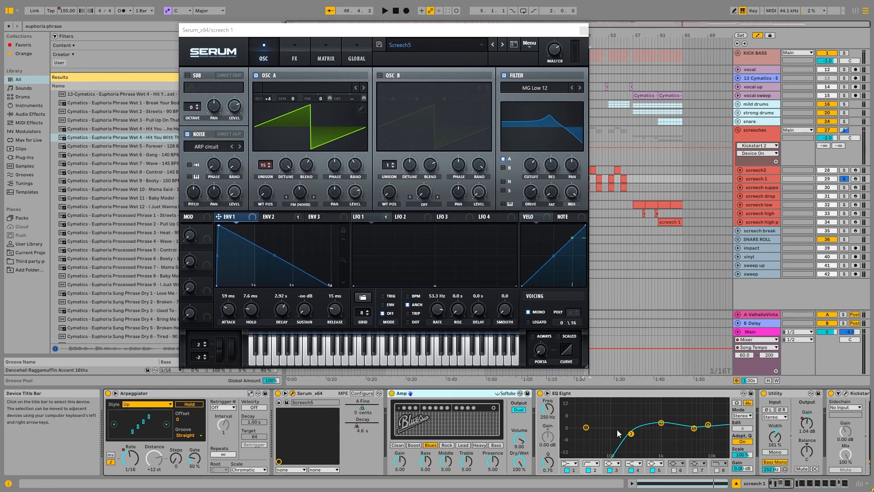
left_click(783, 485)
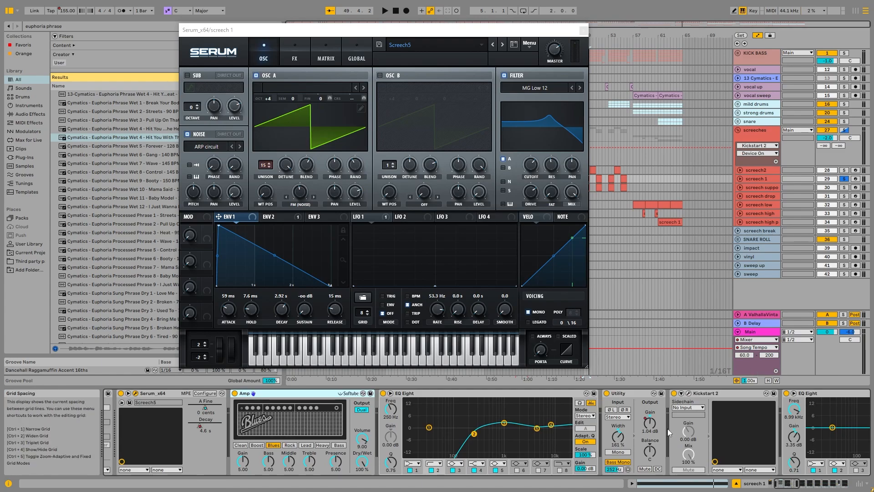
left_click(792, 485)
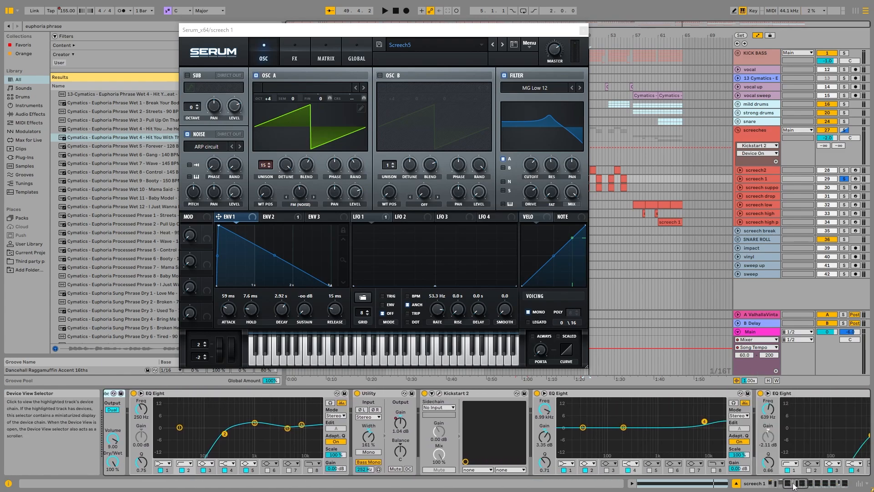
left_click(800, 485)
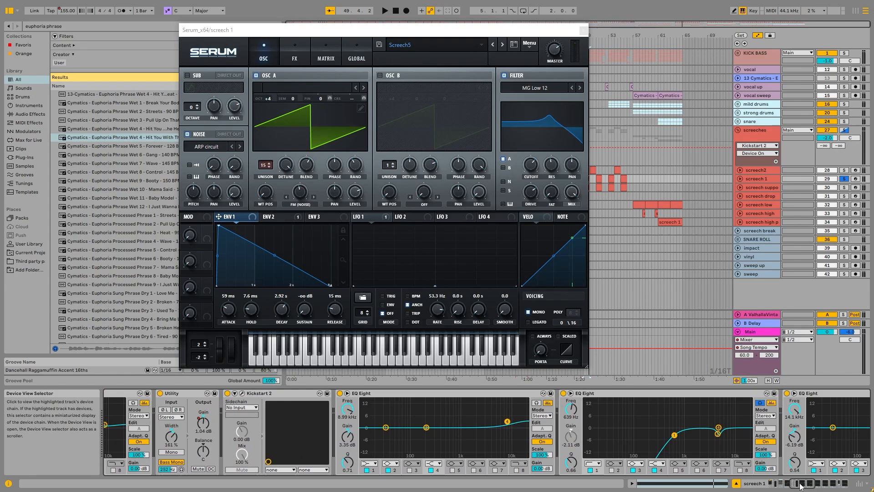
left_click_drag(800, 483, 808, 482)
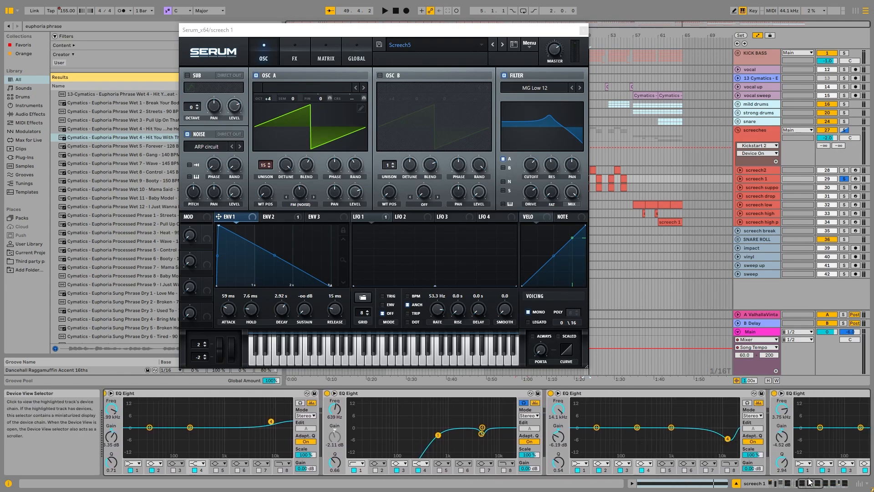
left_click_drag(810, 484, 777, 486)
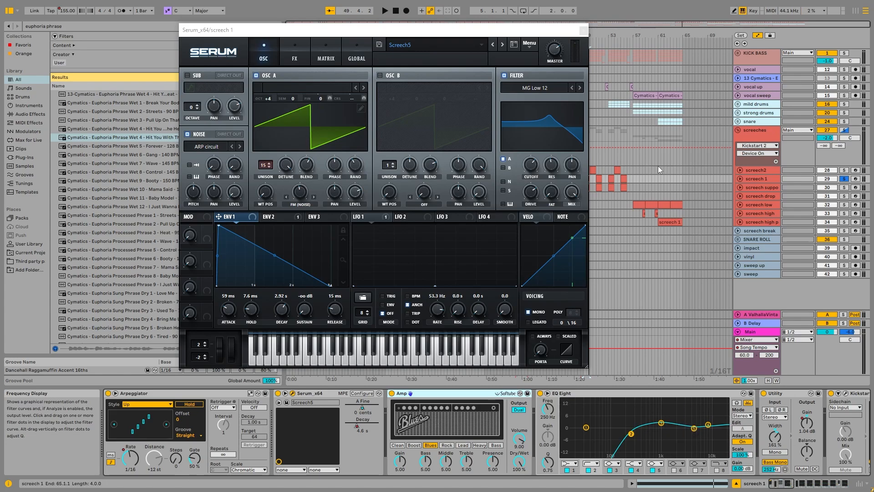
Step: Look over the chain's EQ Eights once more and close the Serum window
left_click(269, 97)
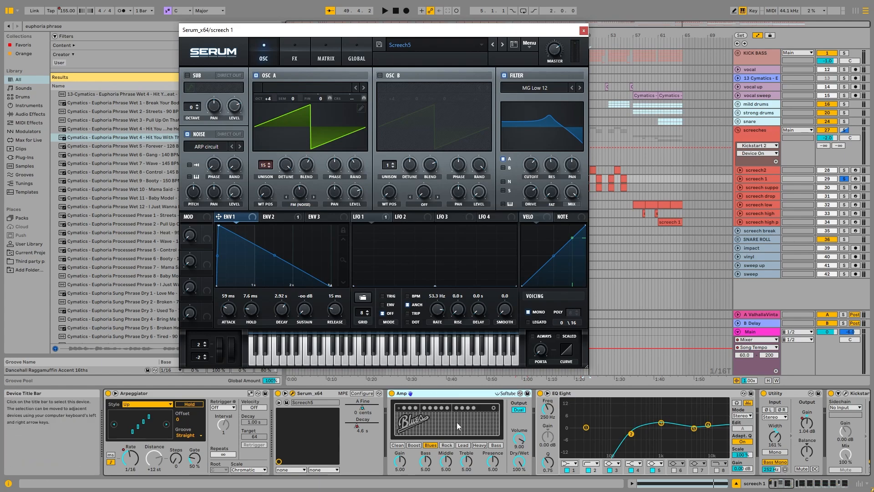
left_click(812, 484)
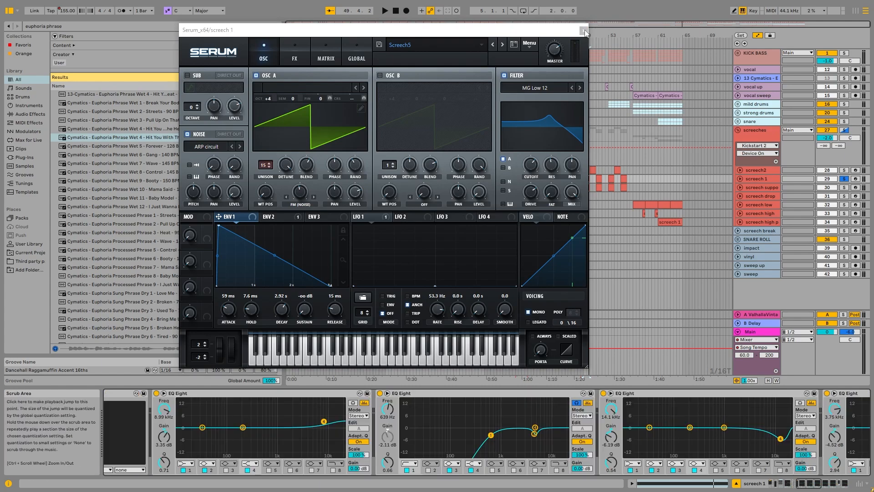
left_click(801, 483)
left_click(582, 29)
Step: Unfold the screech 1 track, open its first clip near bar 4 in the note editor and audition it
left_click(561, 178)
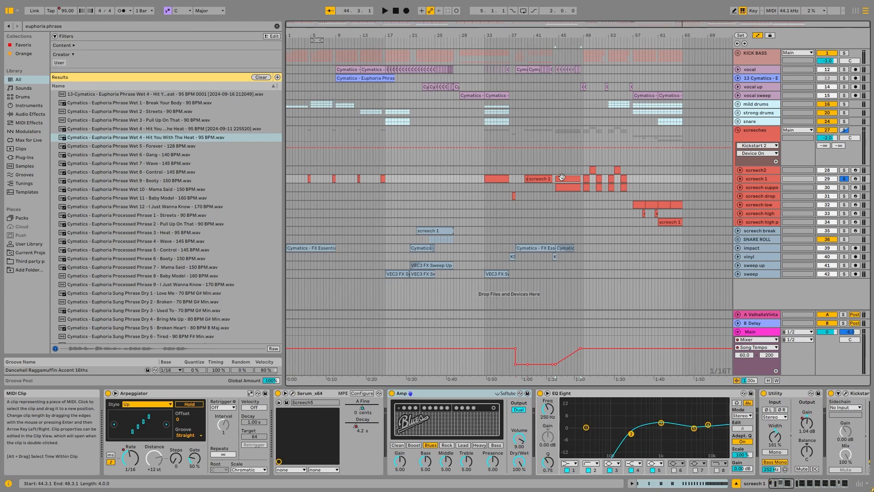
left_click(738, 178)
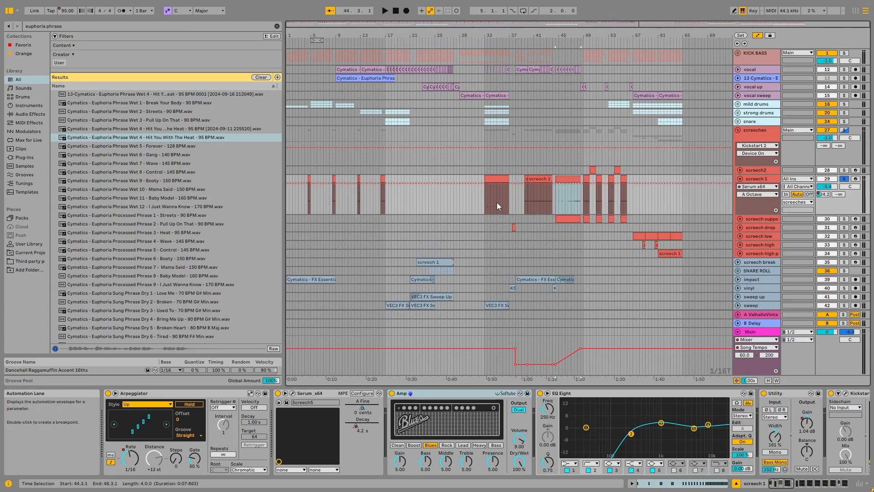
double_click(309, 179)
key("space")
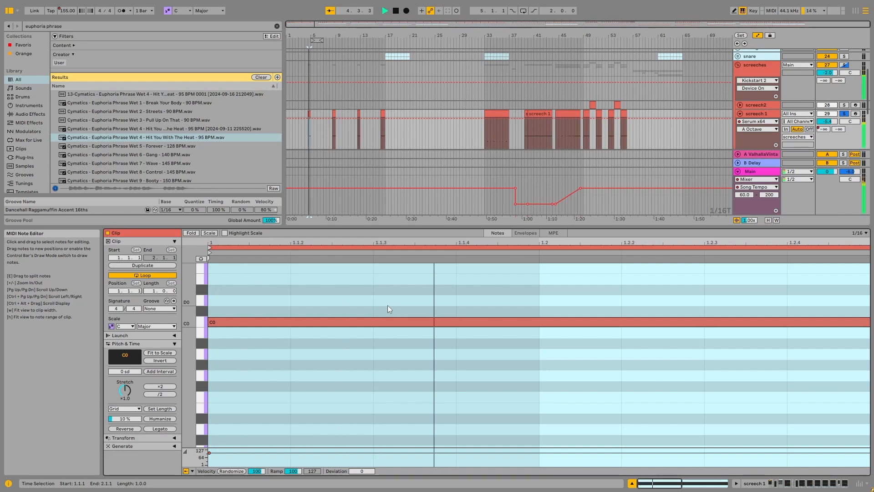
key("space")
Step: Show the Arpeggiator's Synced Rate automation on the screech 1 track and audition the clip near bar 4 with it
double_click(768, 114)
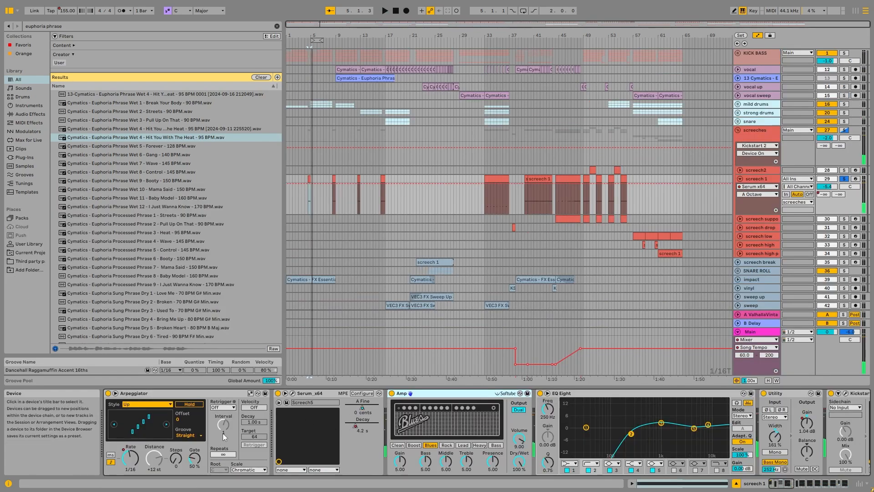
right_click(135, 457)
left_click(179, 380)
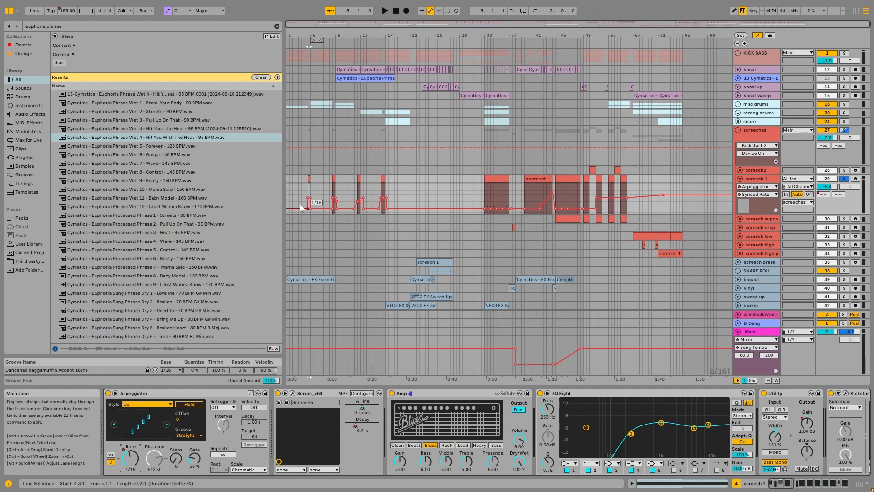
right_click(128, 456)
left_click(158, 379)
key("space")
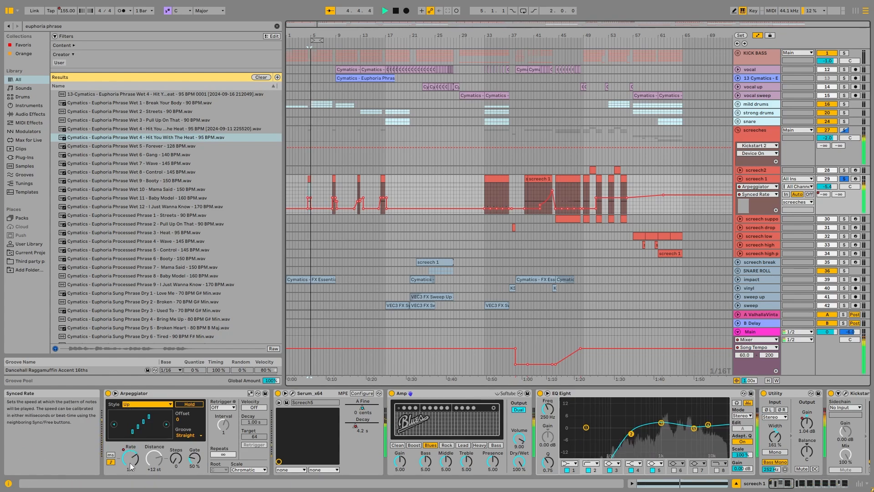
key("space")
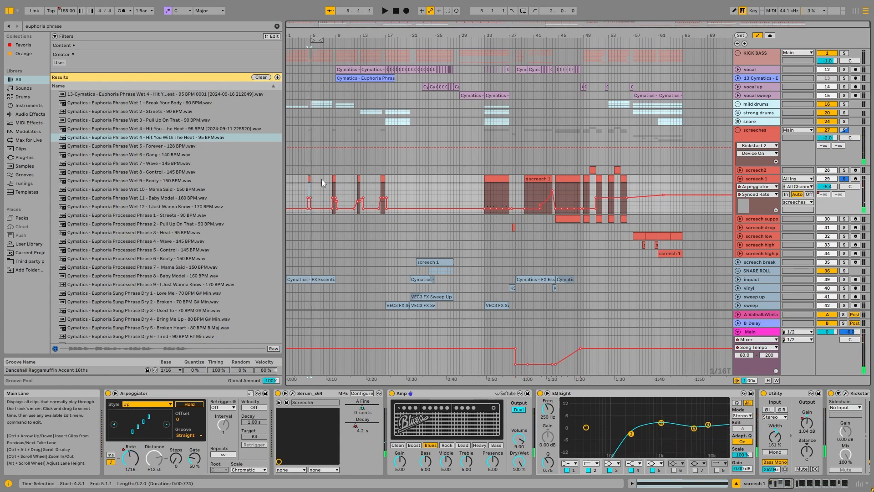
Step: Audition the screech 1 clips near bars 12 and 16 against their arpeggiator rate automation
scroll(349, 176, "up", 3)
left_click(368, 178)
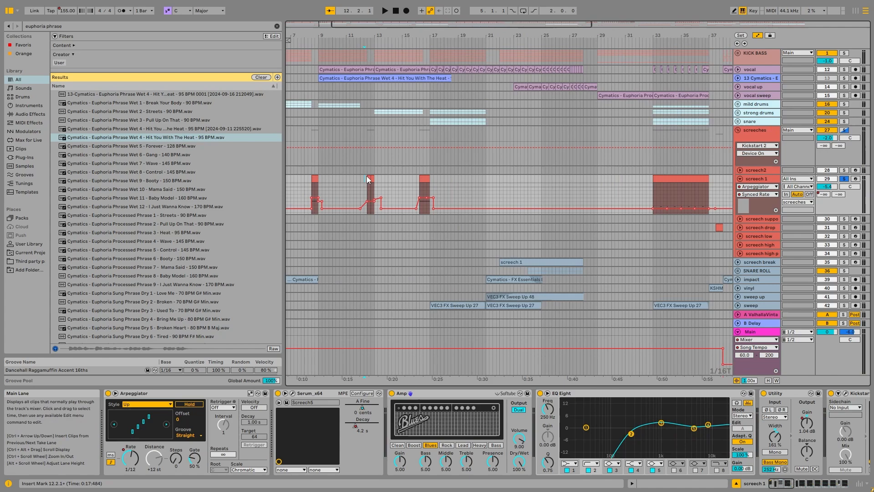
key("space")
key("space")
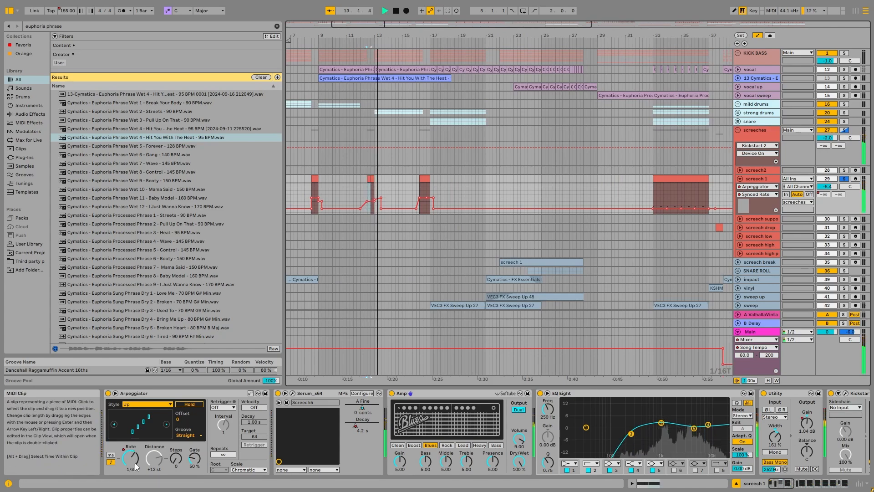
left_click(424, 178)
key("space")
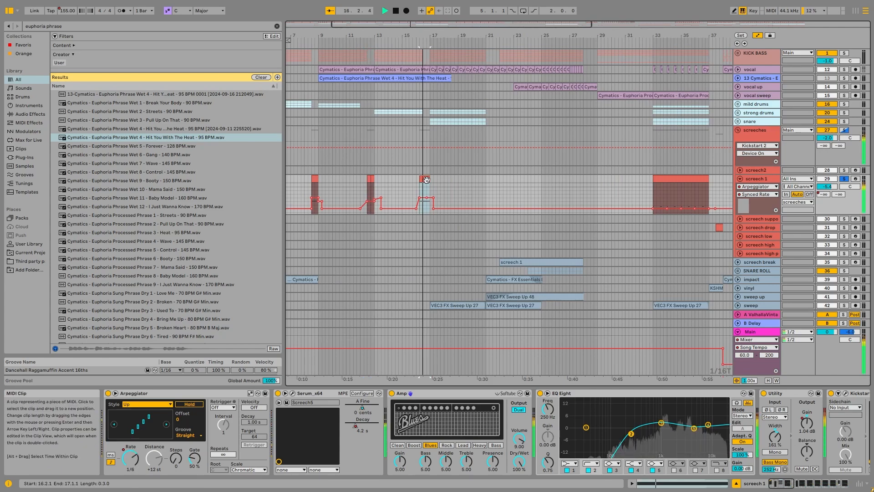
Step: Compare the notes of the screech 1 clip at bar 33 with those of the clip at bar 16
scroll(572, 188, "down", 3)
double_click(496, 180)
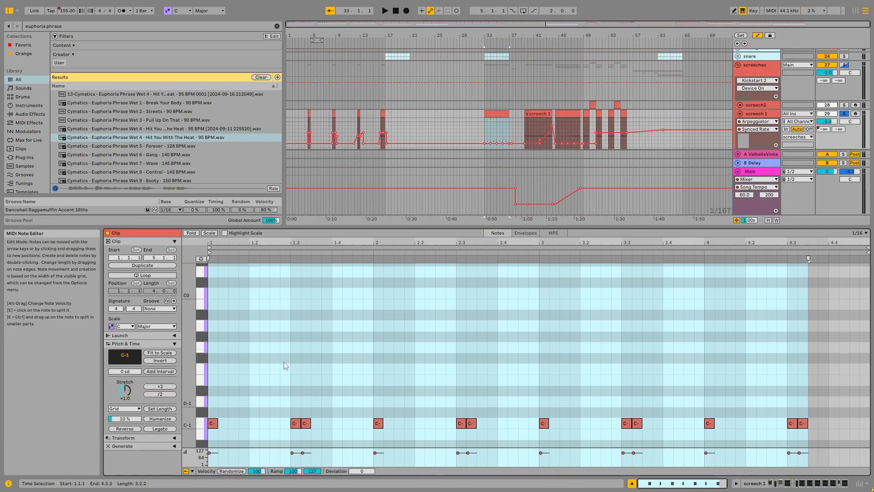
left_click(382, 112)
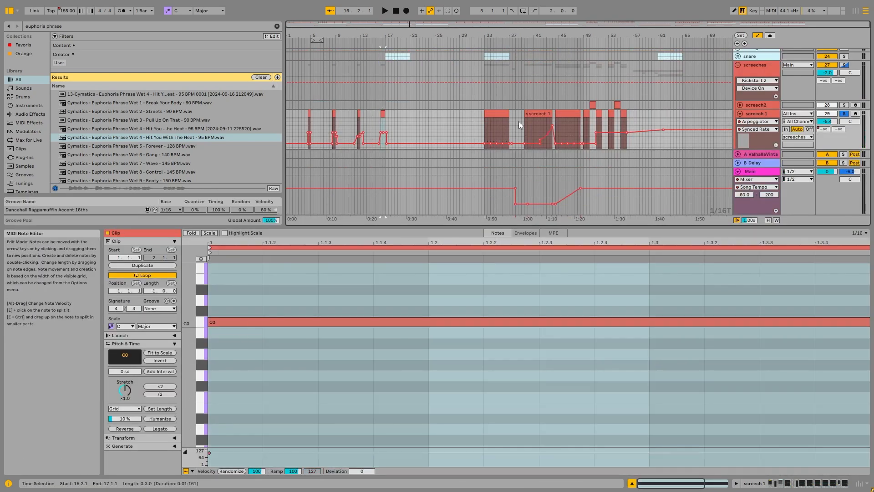
Step: Audition the screech 1 clip at bar 33 and check the Arpeggiator's Synced Rate in the track's device chain
left_click(497, 130)
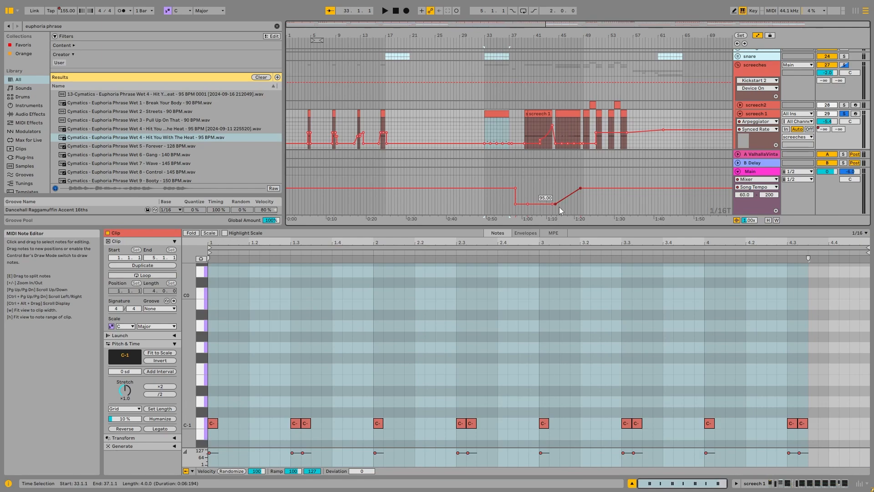
key("space")
key("space")
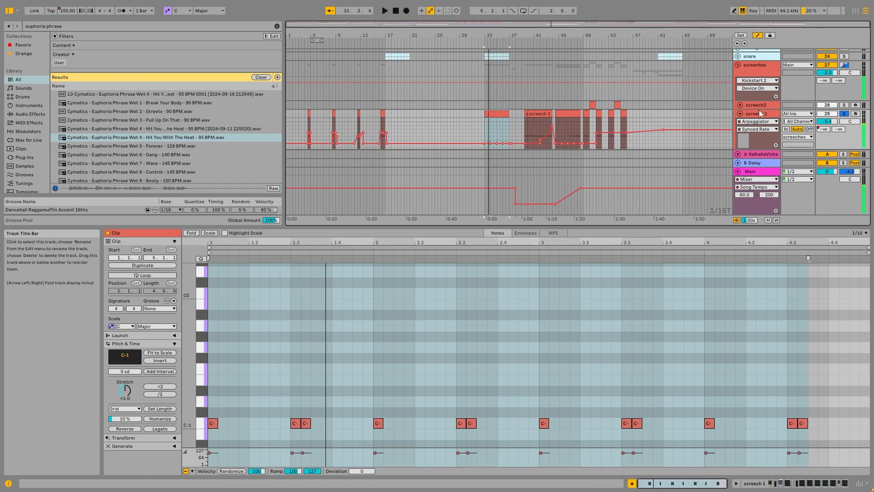
double_click(758, 113)
right_click(132, 456)
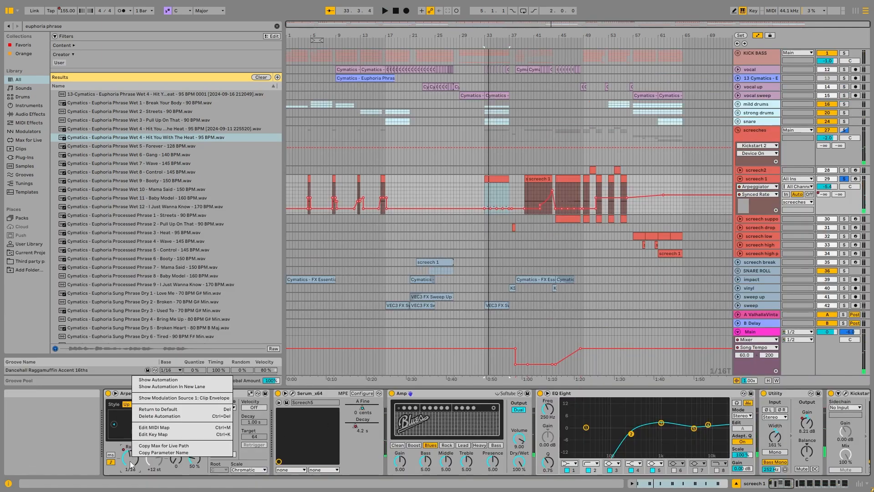
left_click(133, 461)
Step: Audition the screech 1 clip between bars 40 and 44 against its arpeggiator rate curve
left_click_drag(532, 191, 557, 191)
key("z")
key("space")
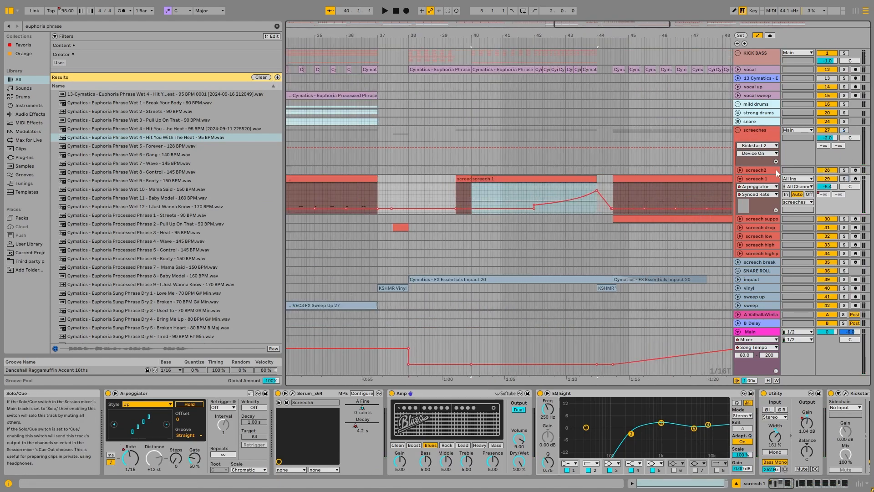
left_click(534, 168)
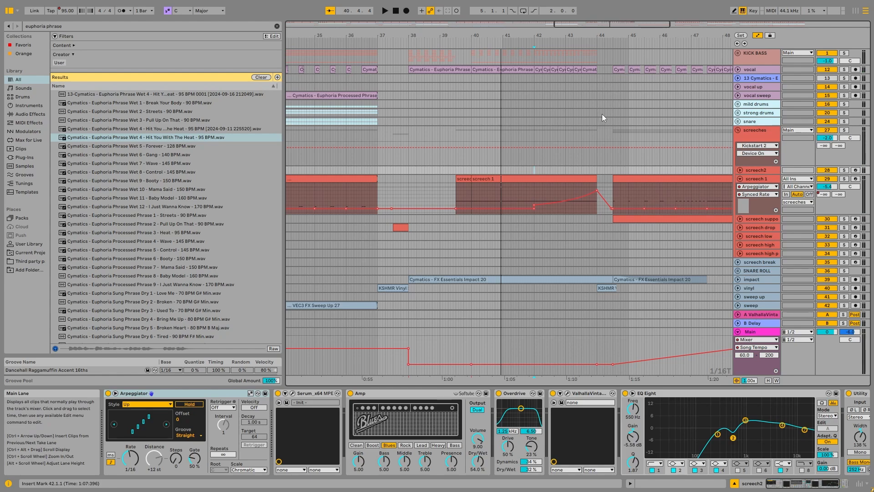
Step: Play screech 1 from bar 41.3 through the rising arpeggiator rate automation, soloing the track during playback
left_click(519, 188)
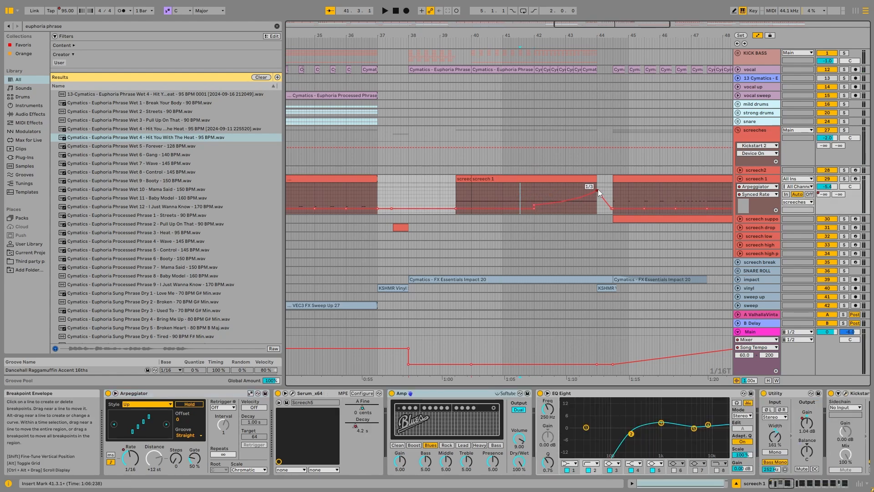
key("space")
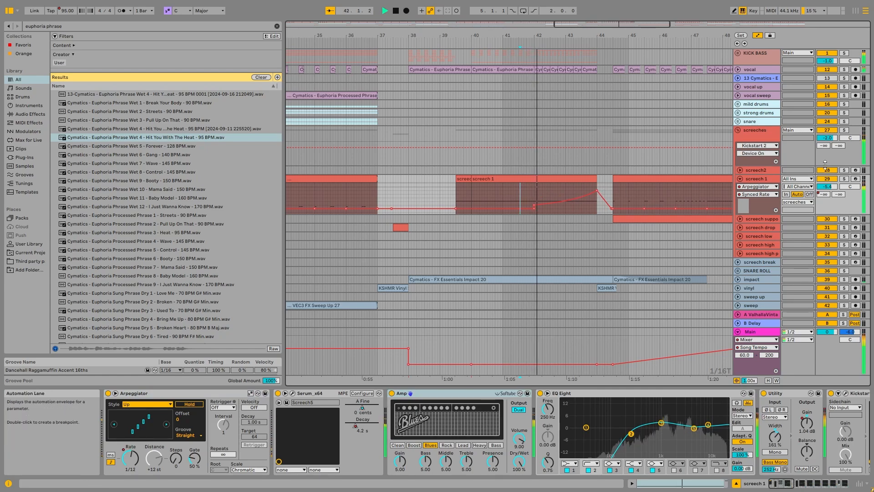
left_click(844, 179)
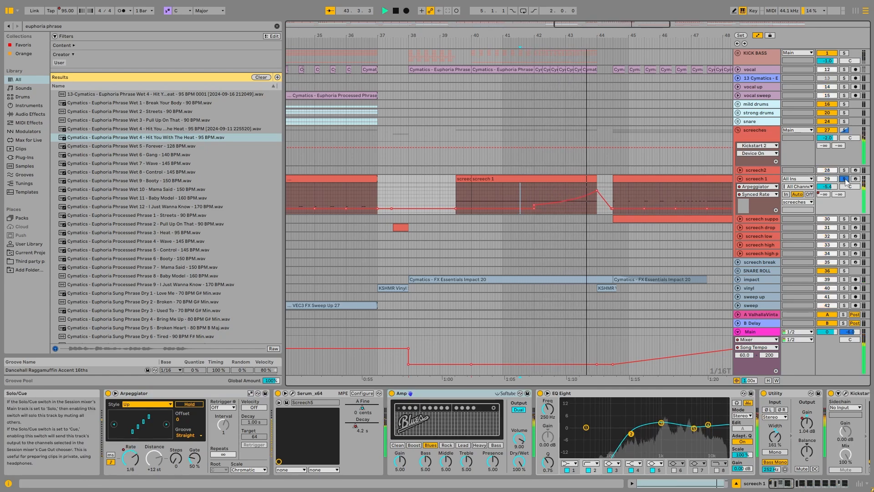
key("space")
Step: Select the screech 1 clip starting at bar 44.3 and show the Arpeggiator's Synced Rate automation for it
scroll(610, 187, "down", 4)
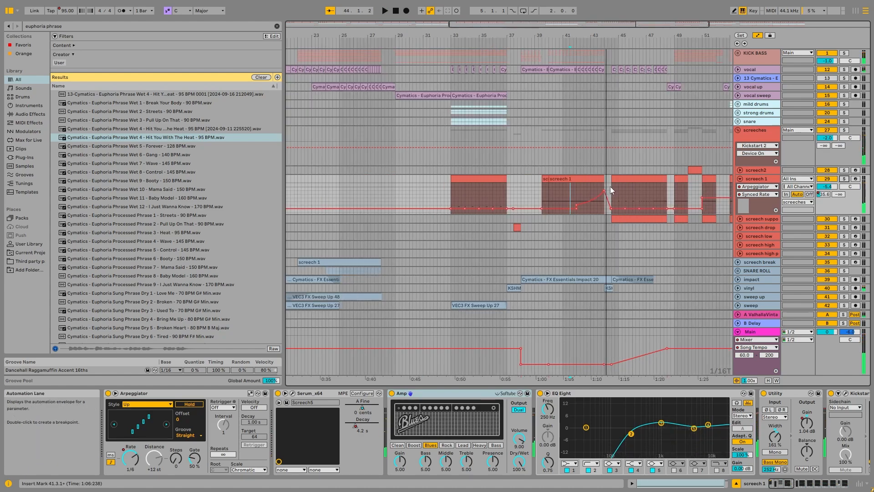
scroll(578, 199, "up", 4)
left_click(534, 193)
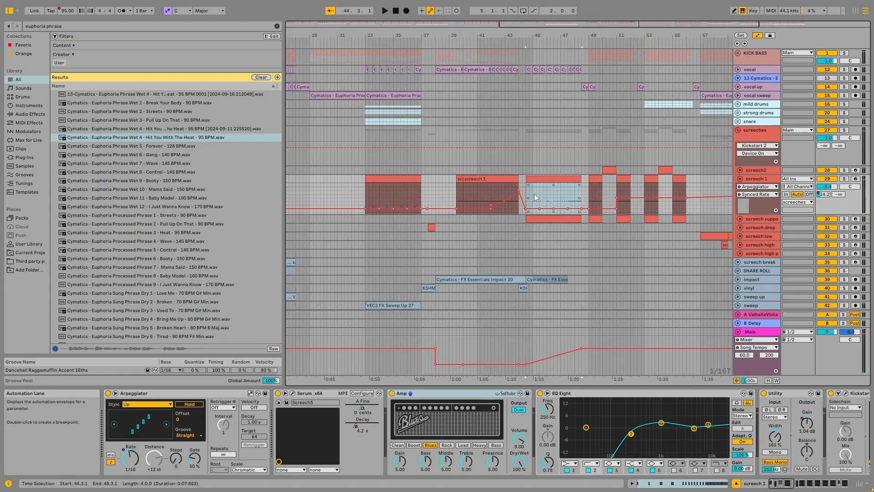
right_click(129, 454)
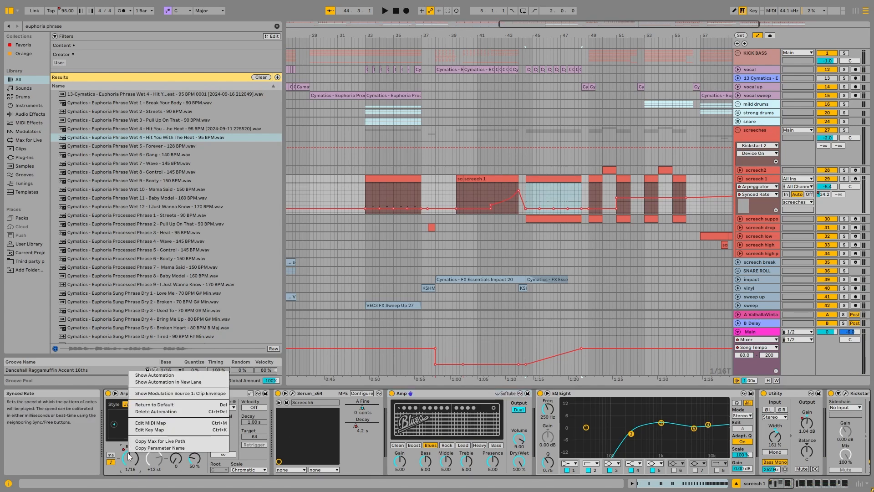
left_click(146, 374)
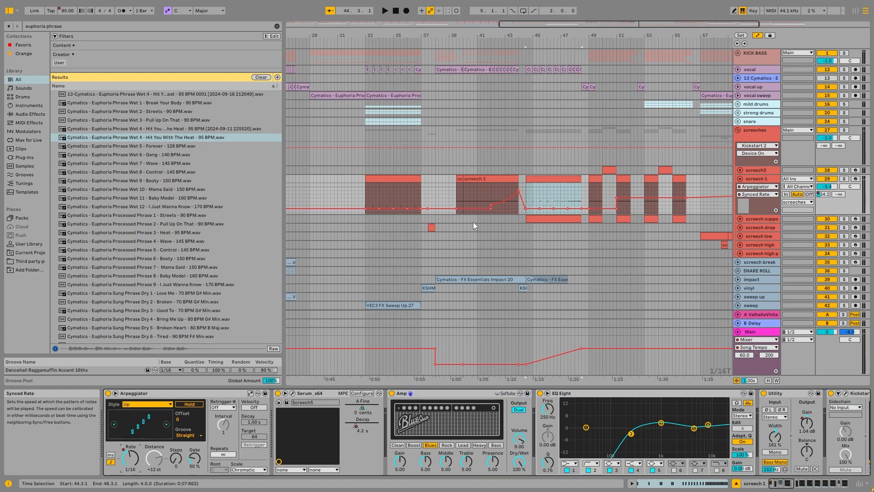
Step: Audition the short screech 1 clips at bars 49 and 51 with their arpeggiator rate automation
left_click(602, 206)
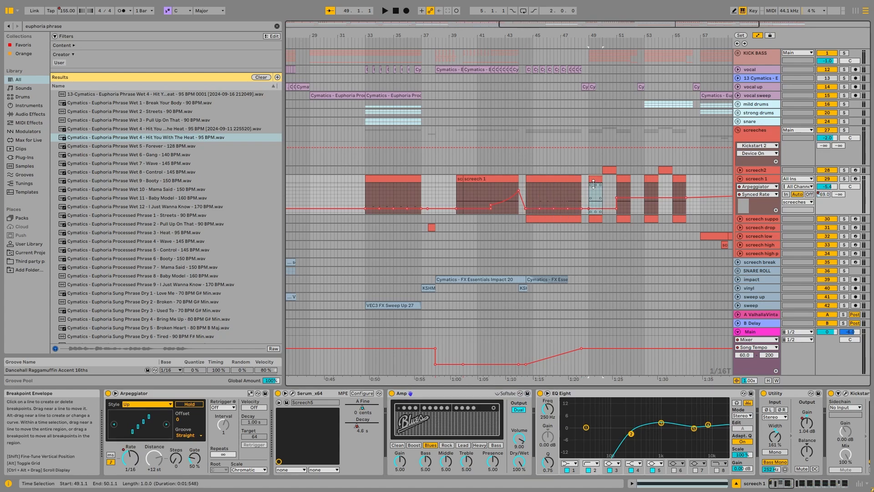
key("space")
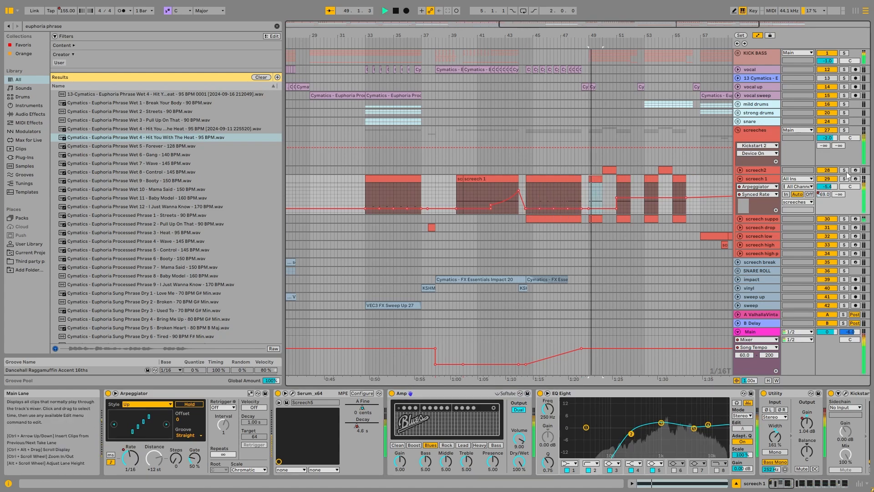
left_click(624, 197)
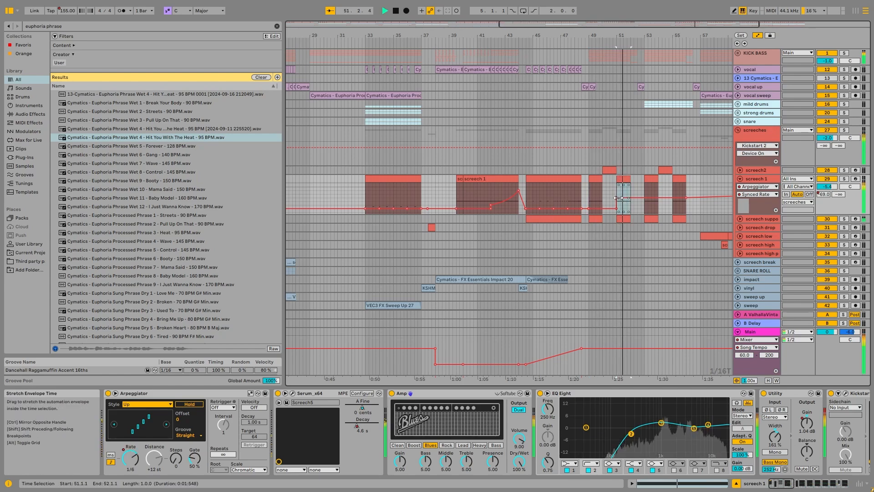
key("space")
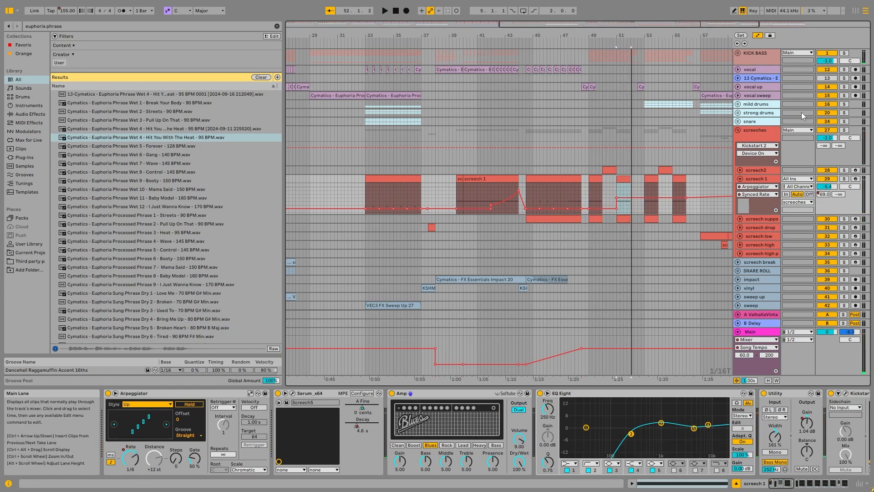
Step: Show the notes of the screech 1 clip at bar 44.3 and return to the track's device chain
double_click(565, 181)
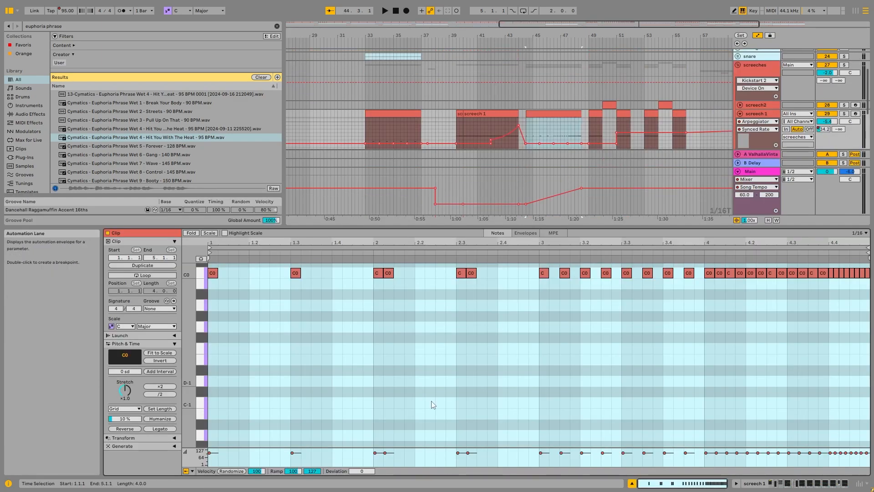
left_click(230, 300)
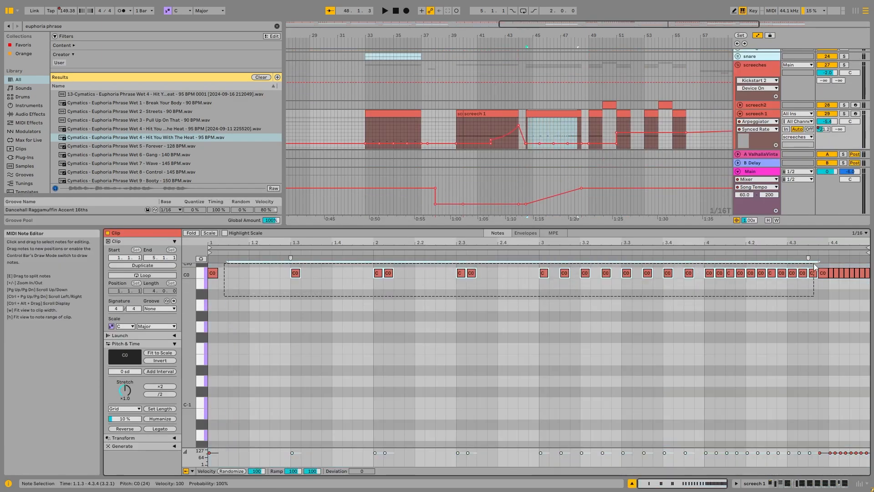
key("shift+Tab")
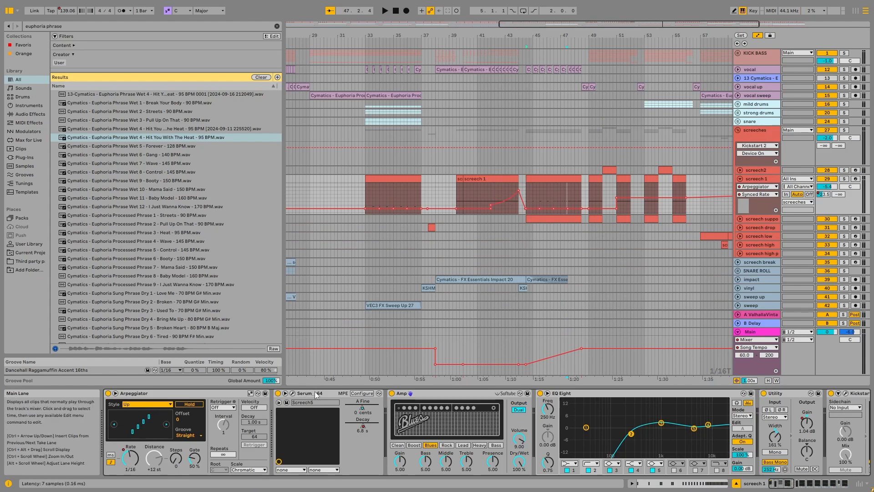
Step: Inspect the Env 2 to master tuning routing in screech 1's Serum modulation matrix while playing the clip, and close the plug-in
left_click(293, 393)
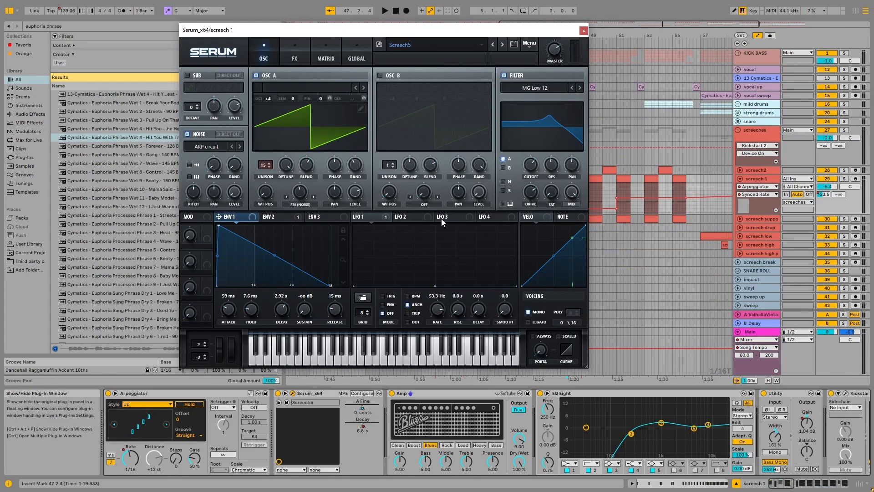
left_click(296, 51)
left_click(313, 50)
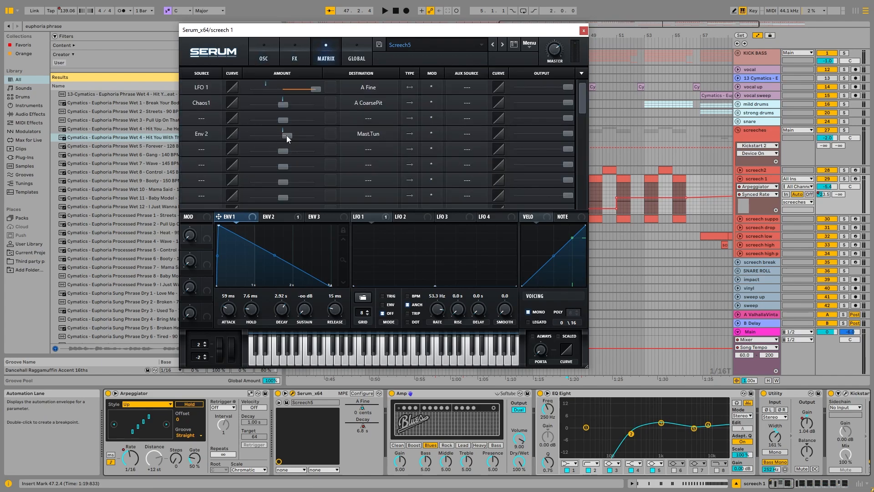
key("space")
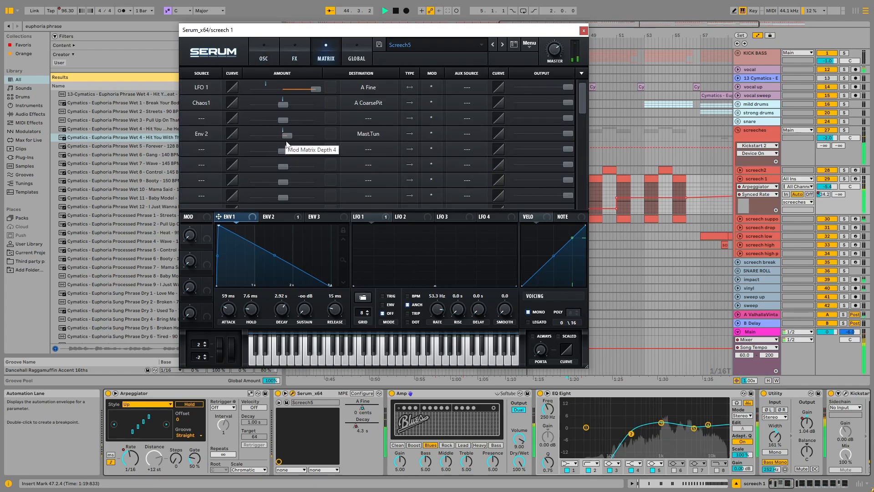
left_click(263, 53)
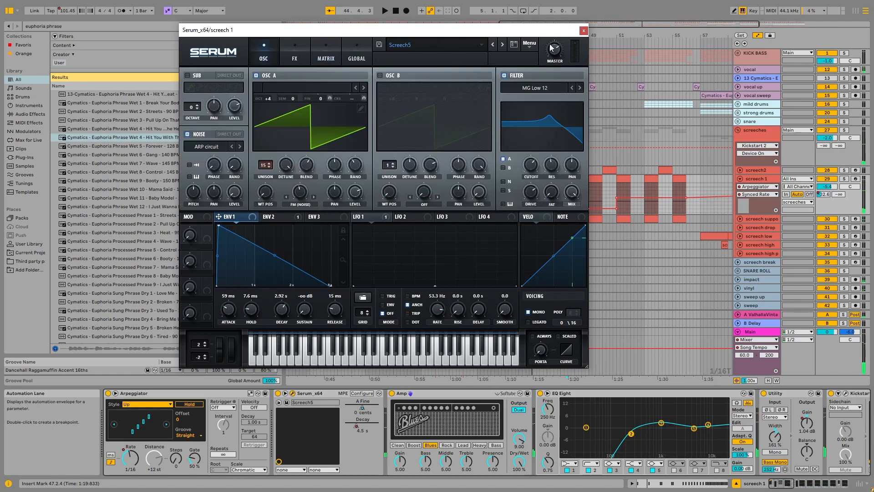
left_click(583, 30)
Step: Unfold and solo the screech support track and audition its clip at bar 44.3
left_click(760, 181)
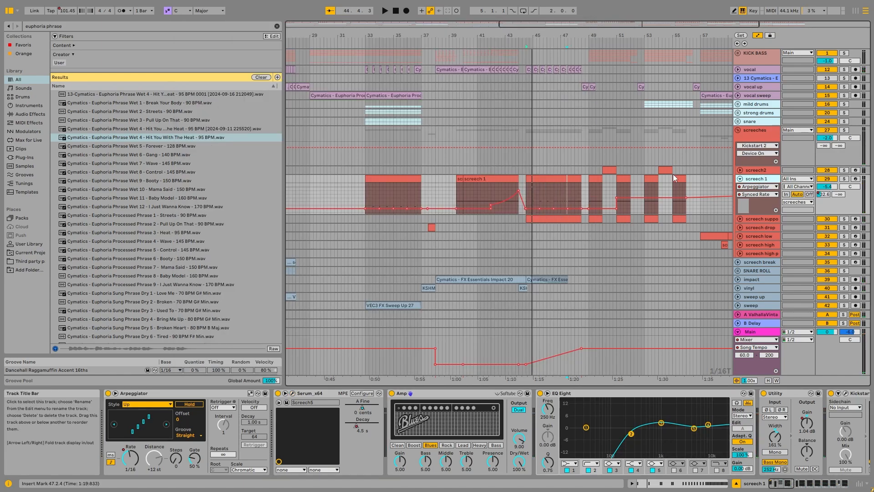
left_click(621, 218)
left_click(740, 218)
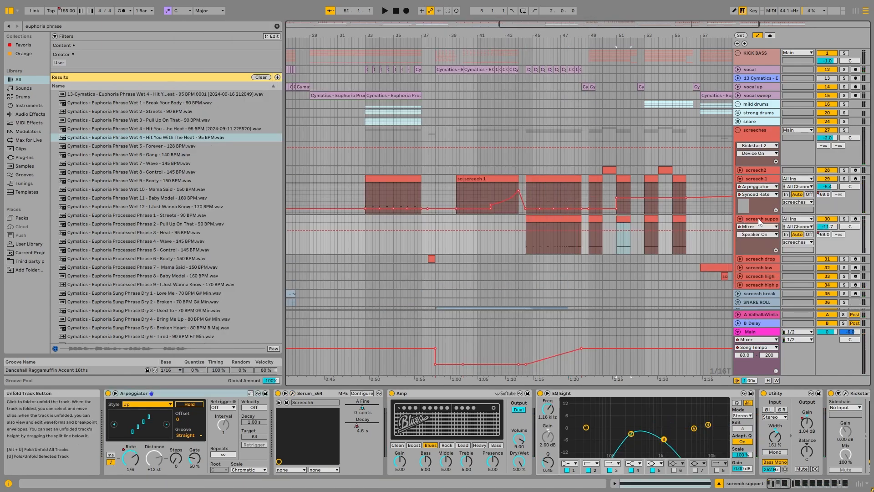
left_click(568, 219)
left_click(844, 218)
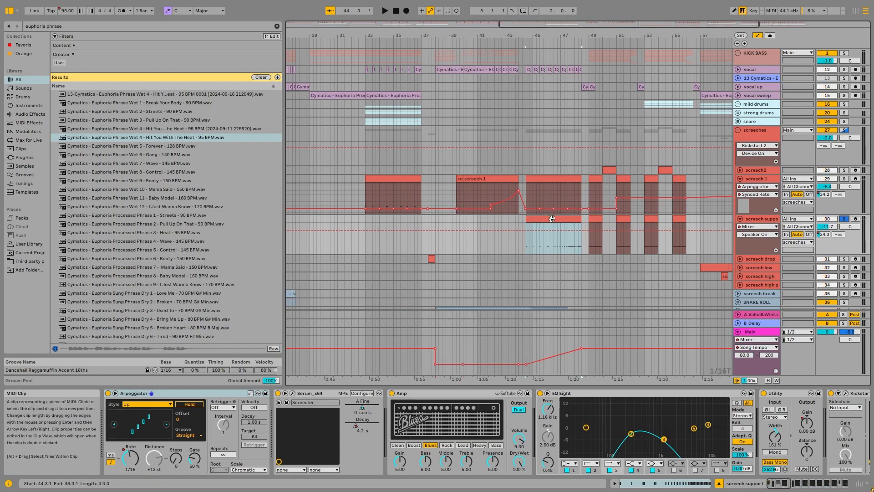
key("space")
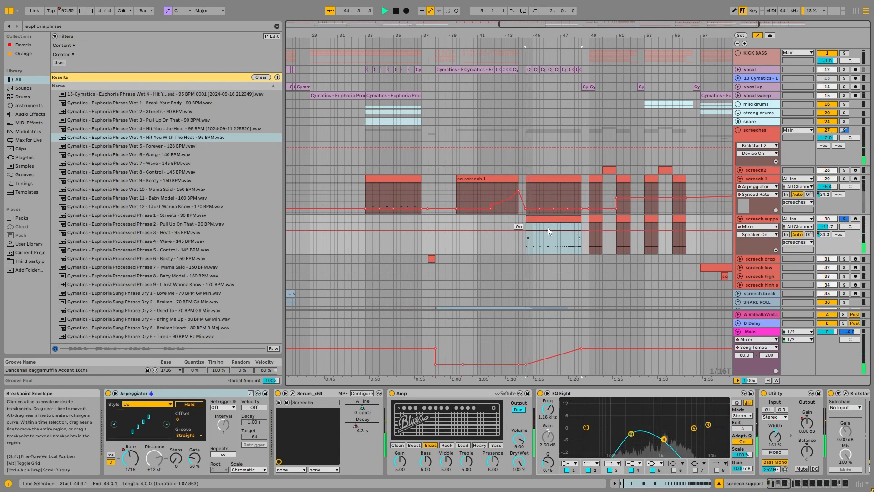
Step: Add screech 1 to the solo and compare its sound with and without the screech support track
left_click(597, 218)
left_click(843, 179, "ctrl")
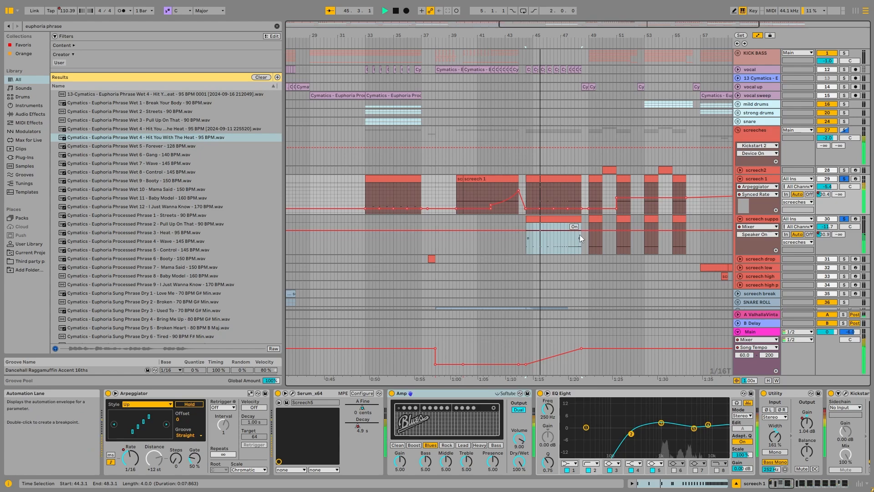
left_click(559, 249)
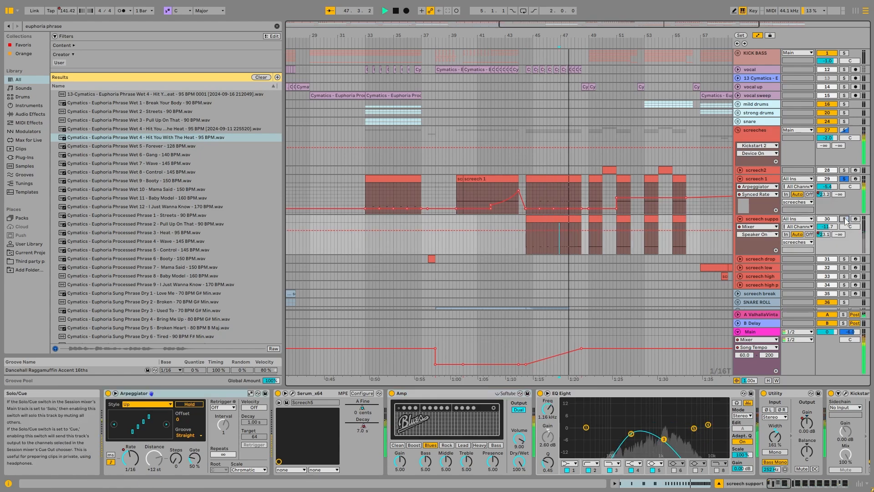
key("space")
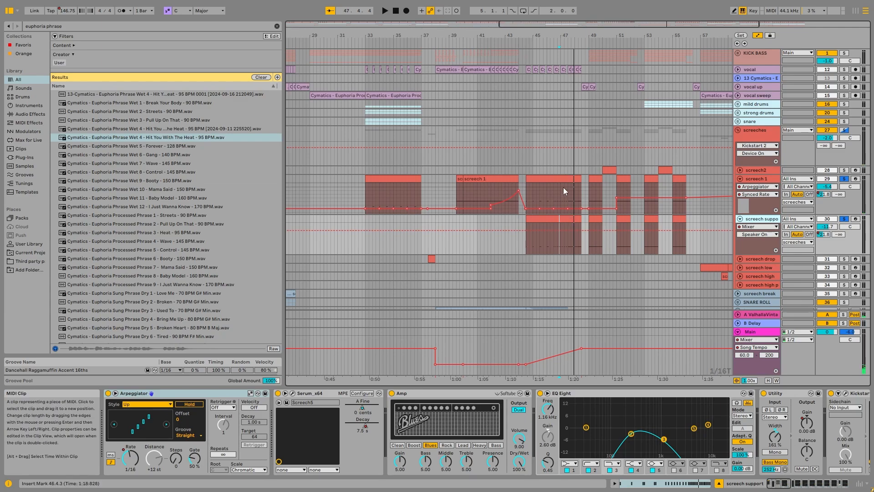
Step: Show the notes of the screech support clip at bar 44.3, and fold the screech 1 and screech support tracks
double_click(569, 219)
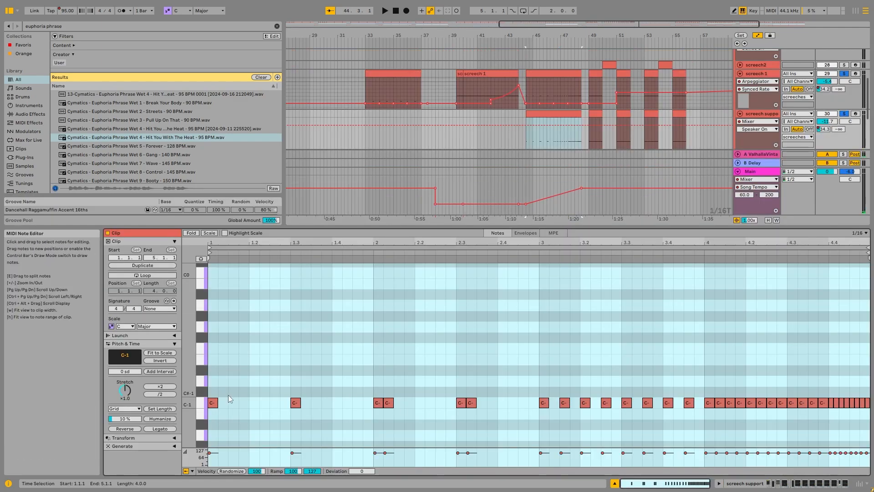
left_click(767, 115)
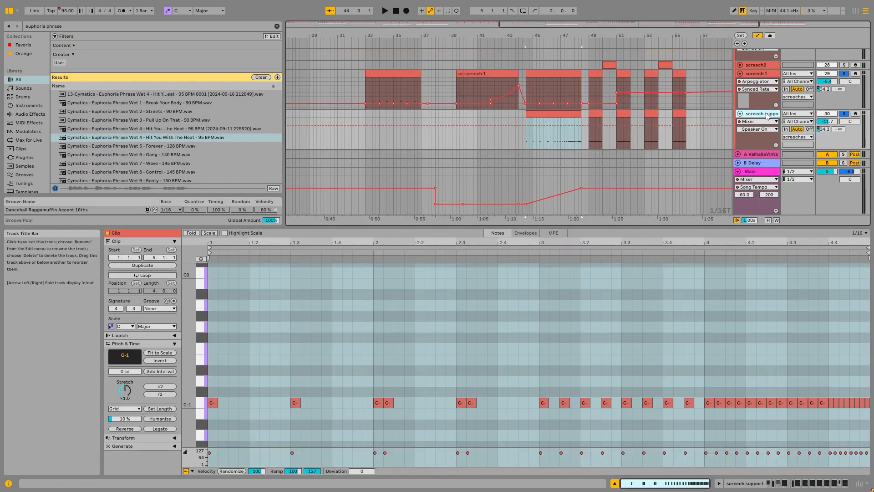
double_click(766, 114)
left_click(740, 179)
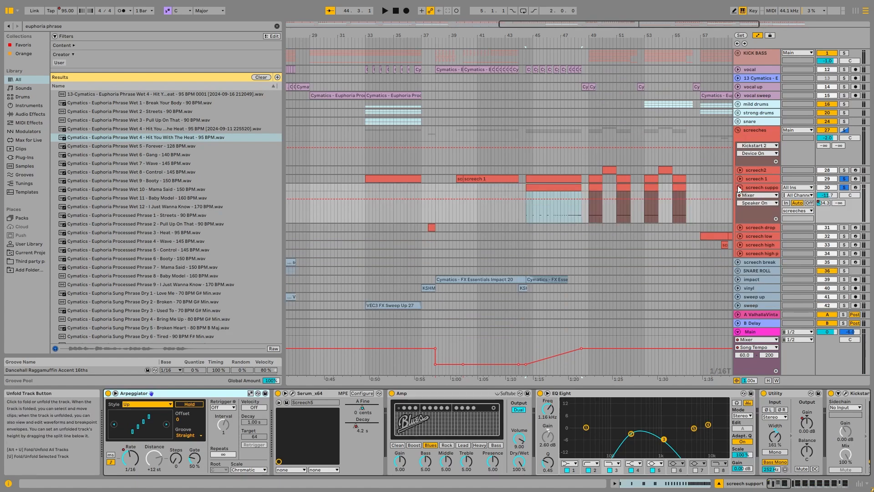
left_click(739, 187)
Step: Solo and unfold the screech2 track and audition its clip at bar 50
left_click(608, 169)
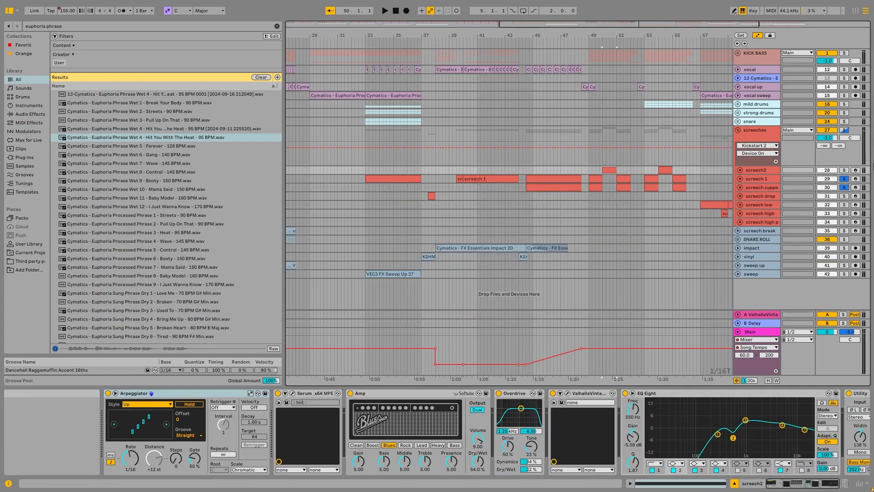
left_click(844, 170)
left_click(740, 170)
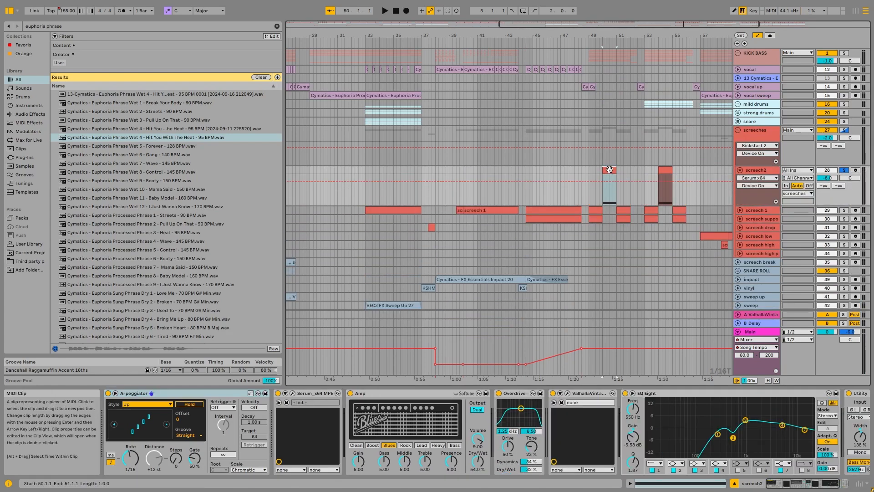
key("space")
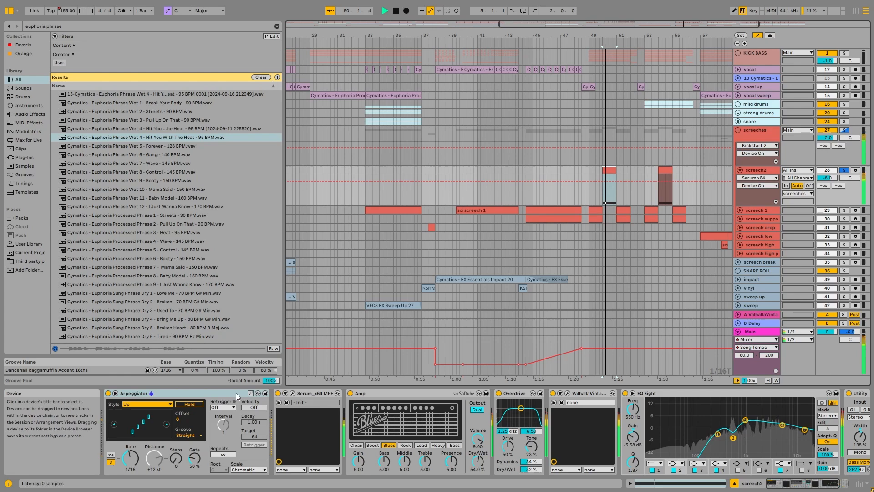
key("space")
Step: Open screech2's Serum and examine its oscillator, noise and filter settings while playing the clip
left_click(292, 394)
left_click_drag(282, 77, 371, 62)
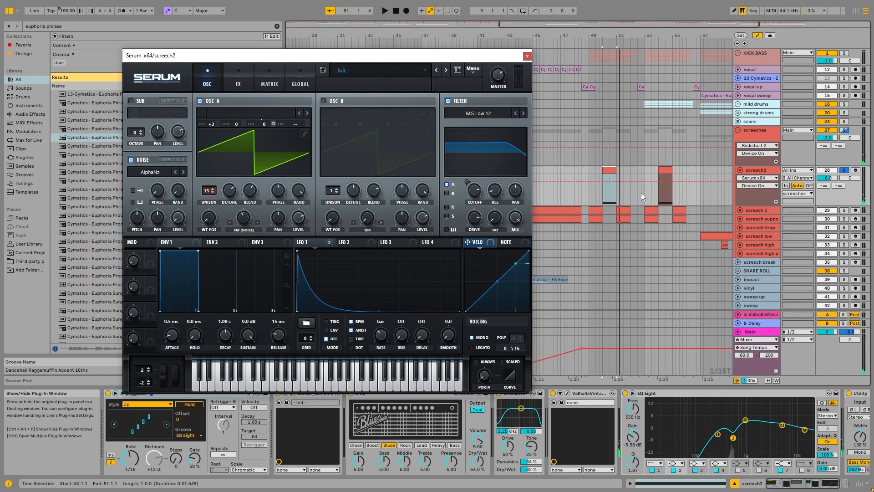
key("space")
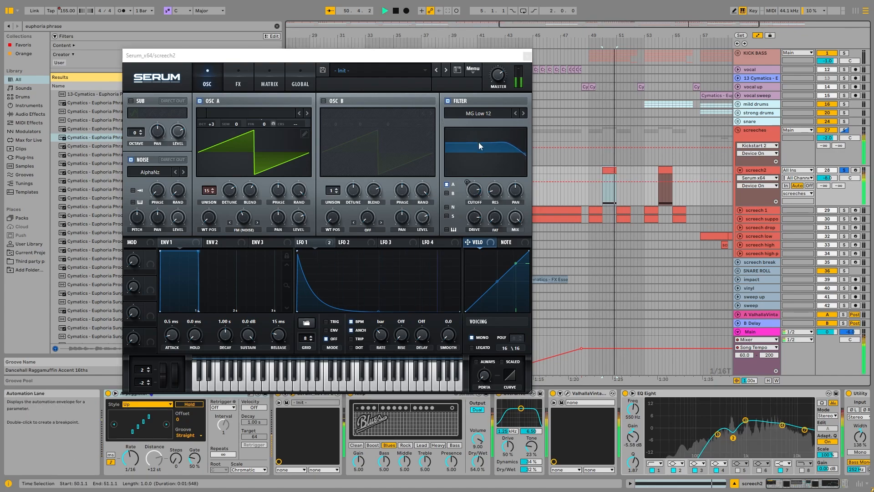
key("space")
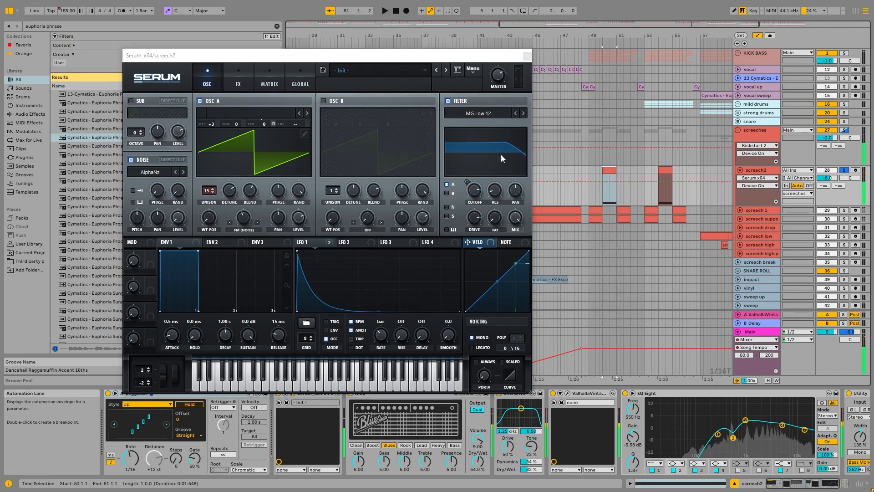
Step: Inspect how LFO 1 modulates A Fine and Fil Cutoff in screech2's Serum matrix, and close the plug-in
left_click(302, 245)
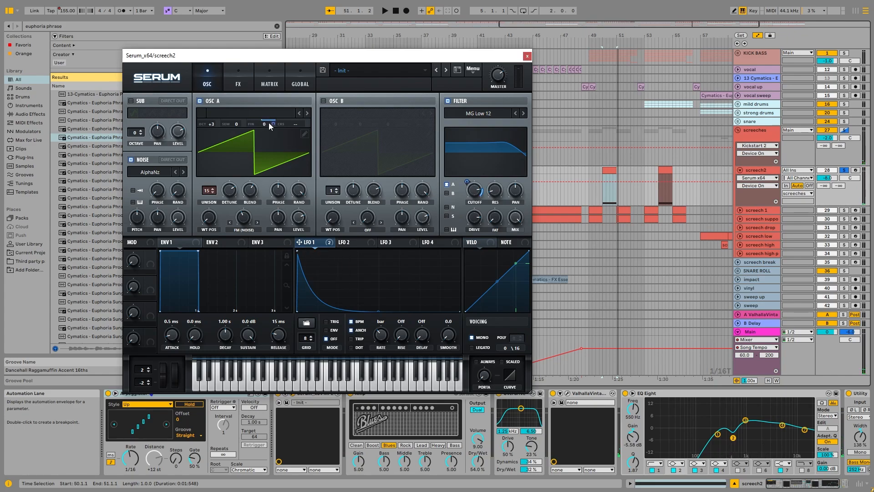
left_click(269, 84)
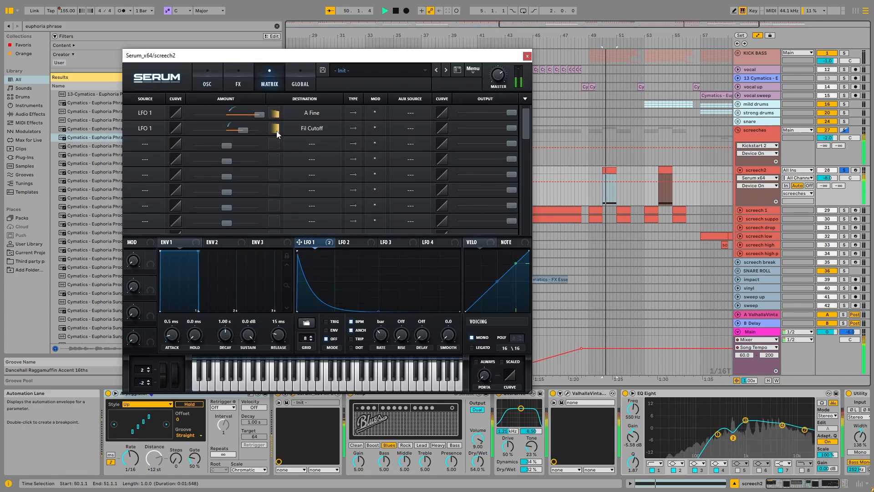
left_click(199, 84)
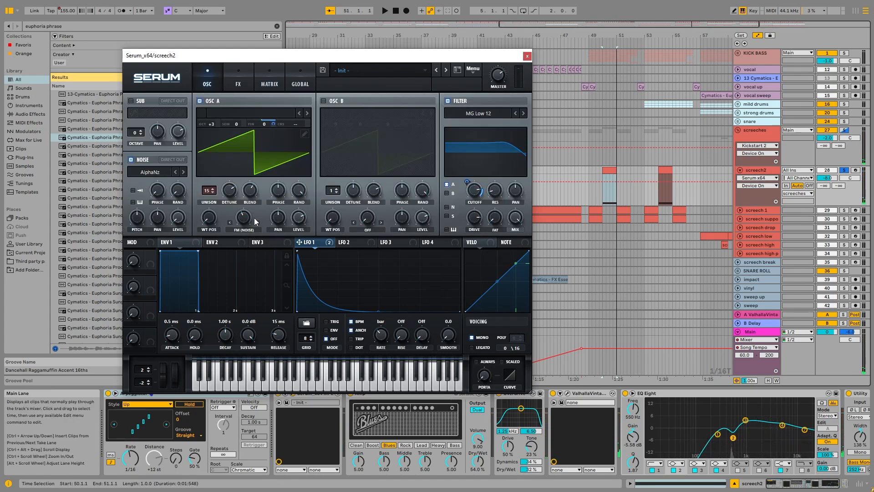
left_click(527, 56)
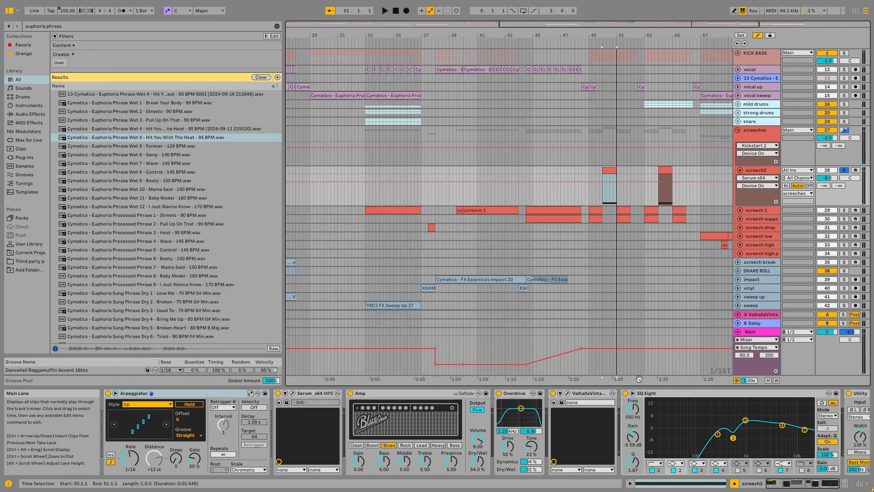
Step: Examine the distortion and compressor effects in screech2's Serum, and close the plug-in
left_click(513, 397)
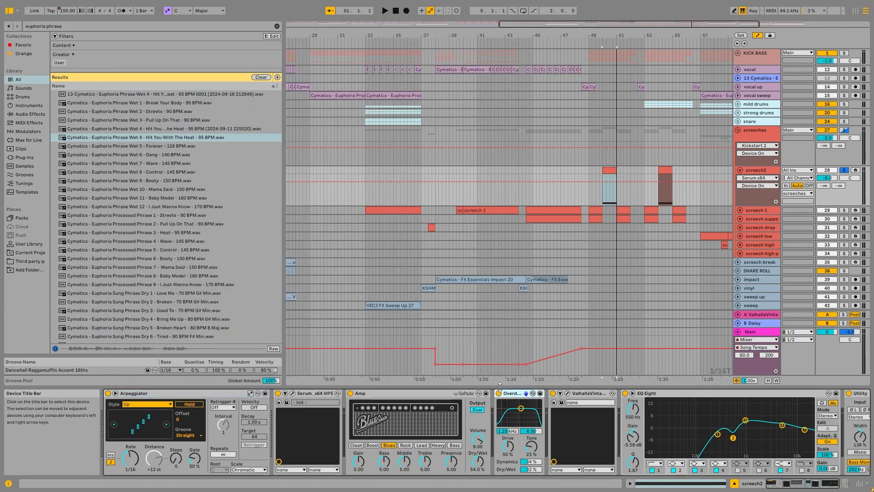
left_click(293, 392)
left_click(239, 83)
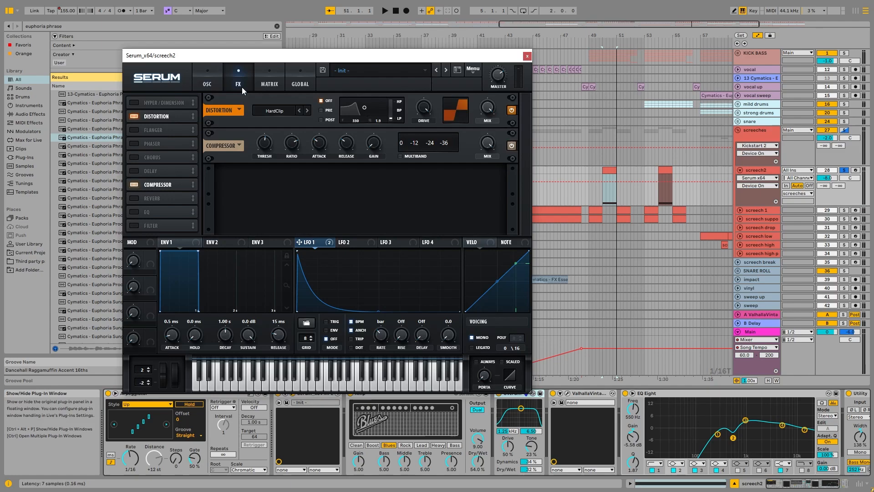
left_click(527, 56)
Step: Check screech2's ValhallaVintageVerb settings and the EQ Eight and Utility ending its chain, and fold the track
left_click(568, 393)
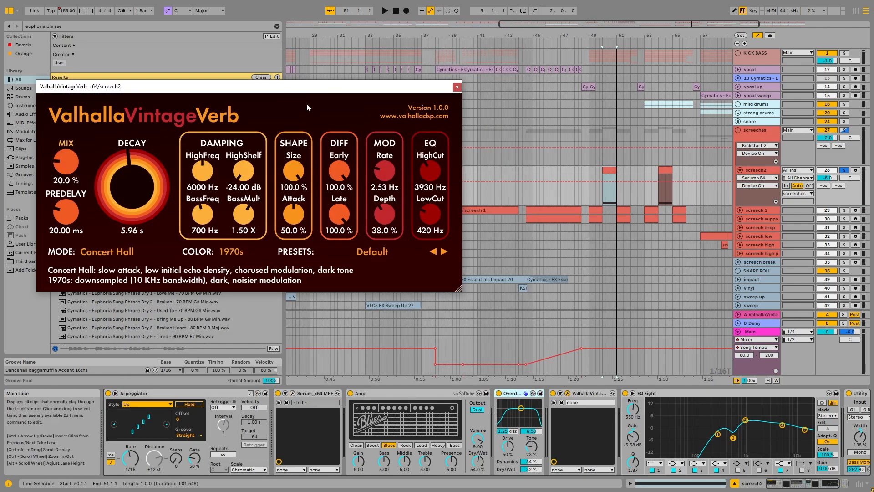
left_click(456, 87)
left_click(818, 482)
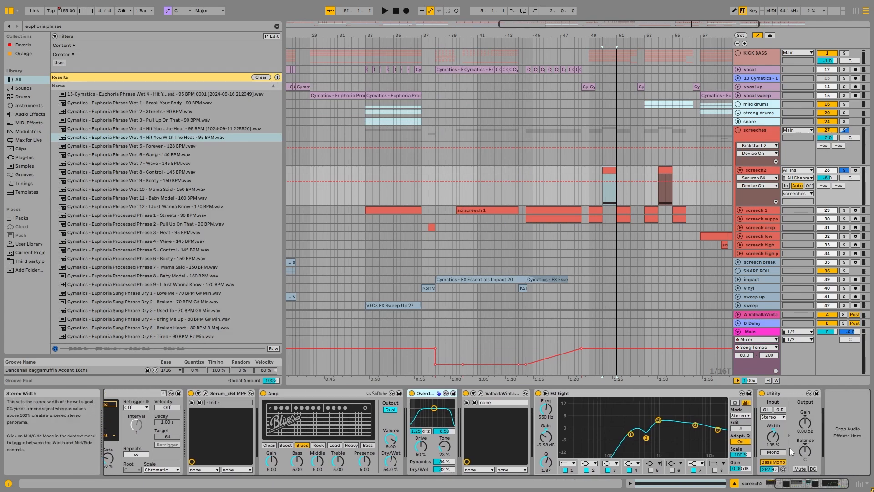
left_click(745, 171)
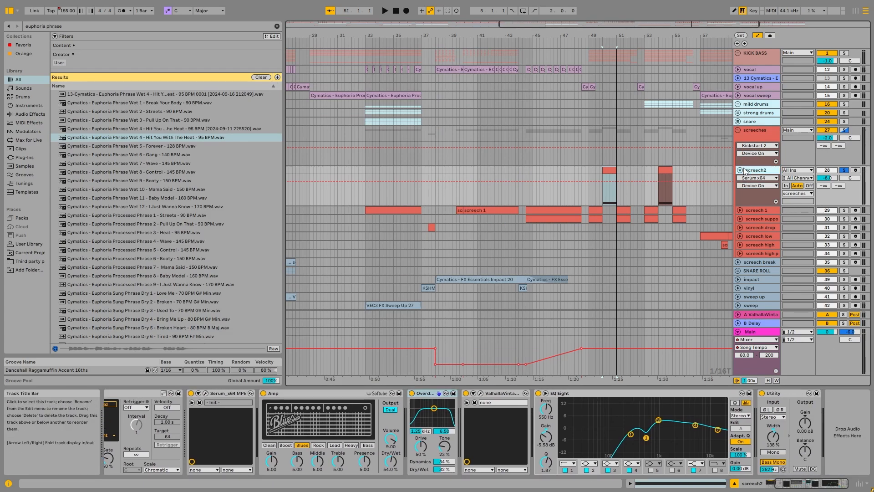
left_click(740, 170)
Step: Unfold and solo the screech drop track, play its clip at bar 37.3, and unsolo it to hear the full mix
left_click(740, 196)
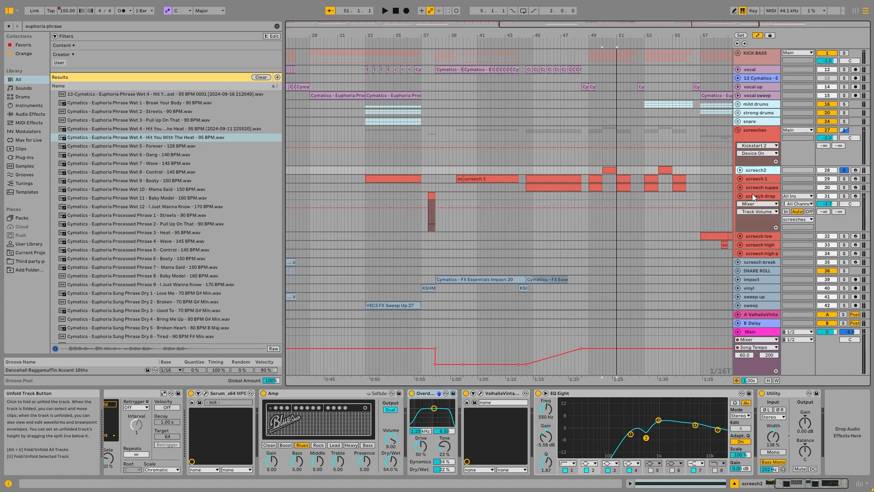
left_click(757, 196)
left_click(844, 196)
left_click(433, 196)
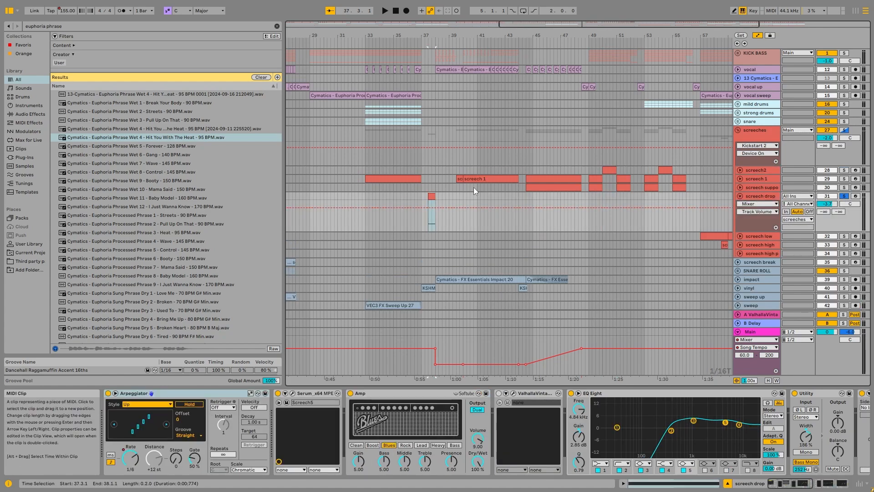
key("space")
left_click(845, 197)
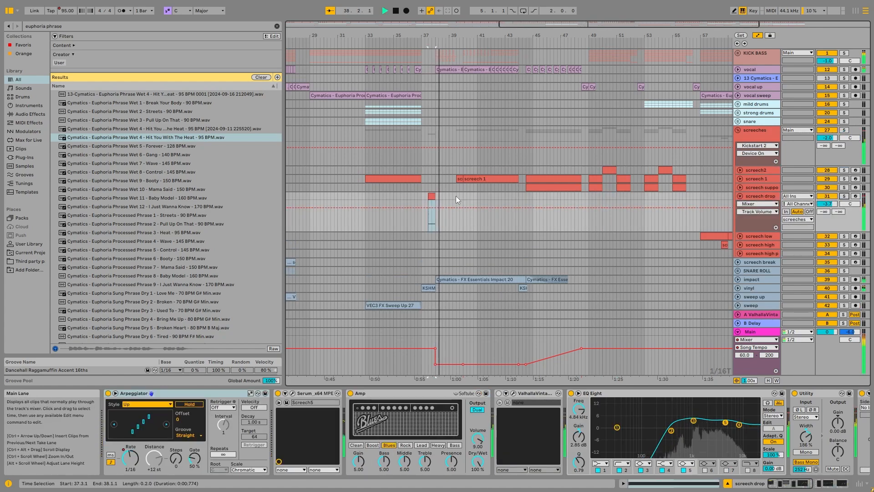
key("space")
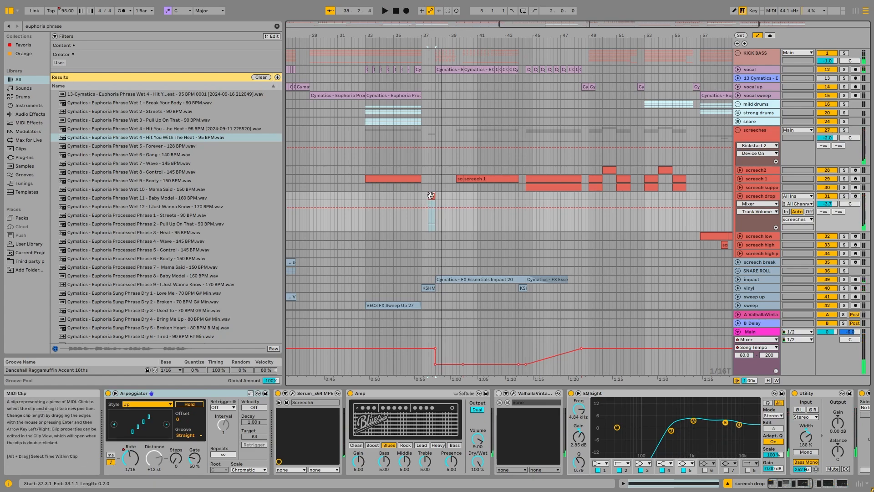
Step: Show the note inside the screech drop clip, and return to an overview of the whole arrangement
double_click(431, 196)
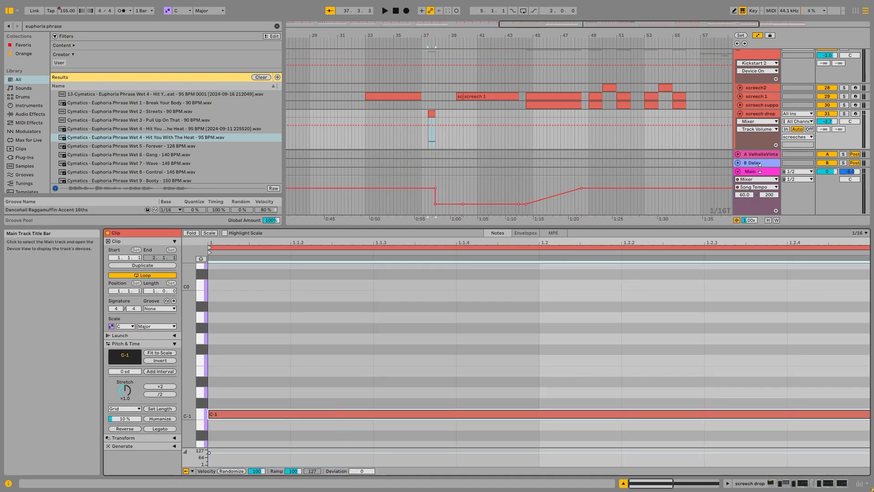
left_click(755, 172)
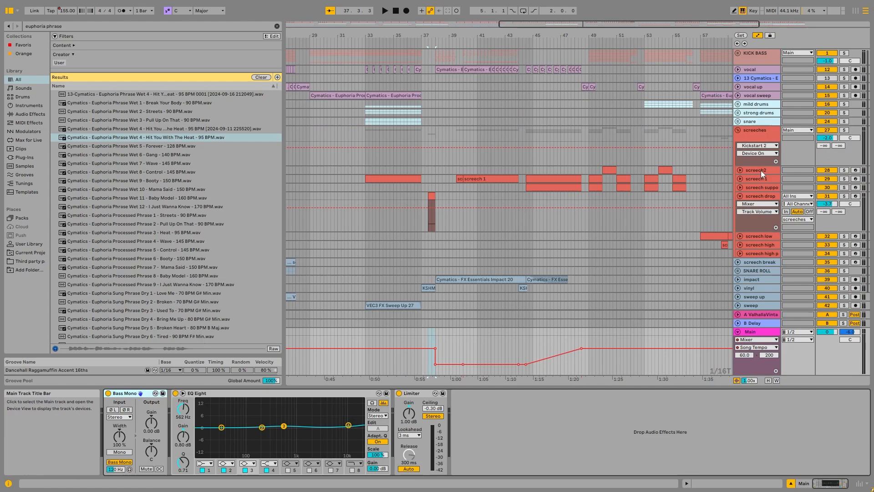
key("w")
Step: Solo and unfold the screech low track and audition its clip at bar 57, showing the arpeggiator Synced Rate automation
left_click(635, 236)
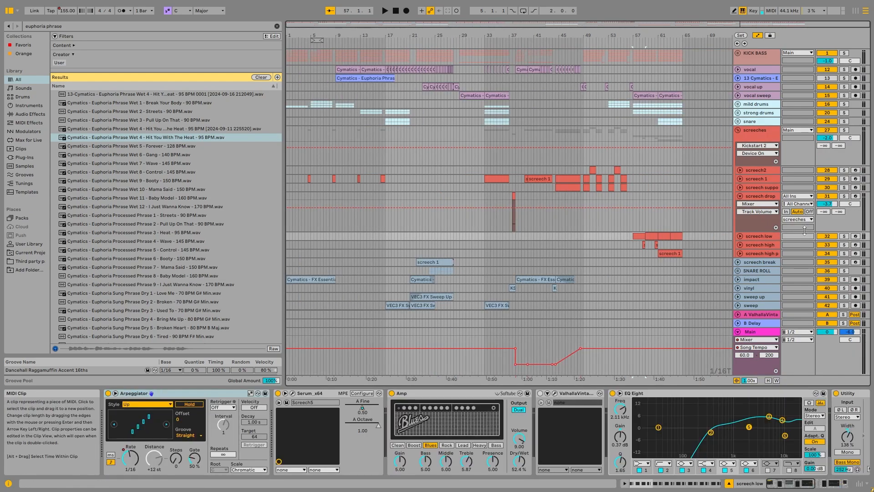
left_click(844, 237)
left_click(740, 236)
key("space")
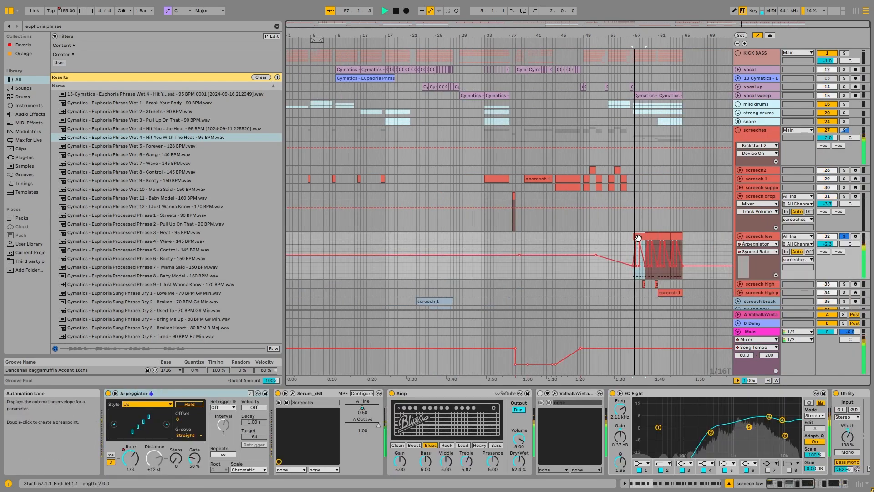
scroll(665, 250, "up", 6)
scroll(629, 244, "down", 2)
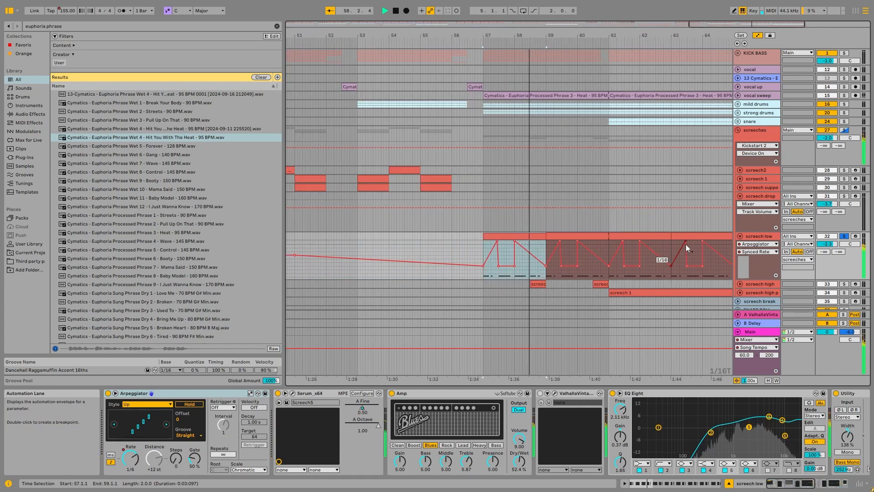
key("space")
Step: Examine screech low's Serum sound, continue playing its clips with the arpeggiator rate automation, and fold the track
left_click(293, 393)
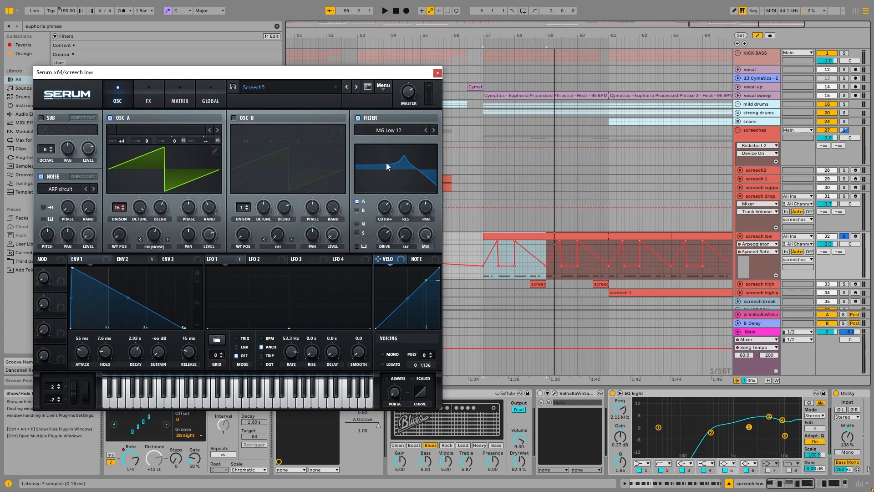
left_click(438, 73)
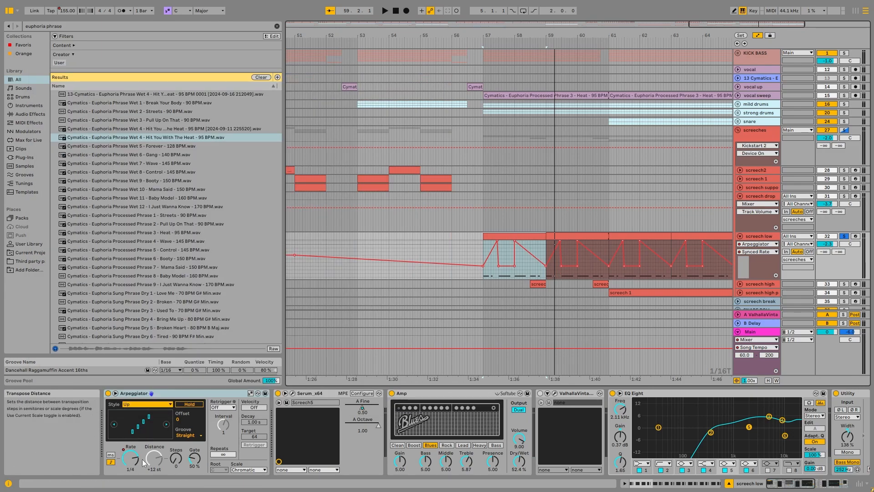
key("space")
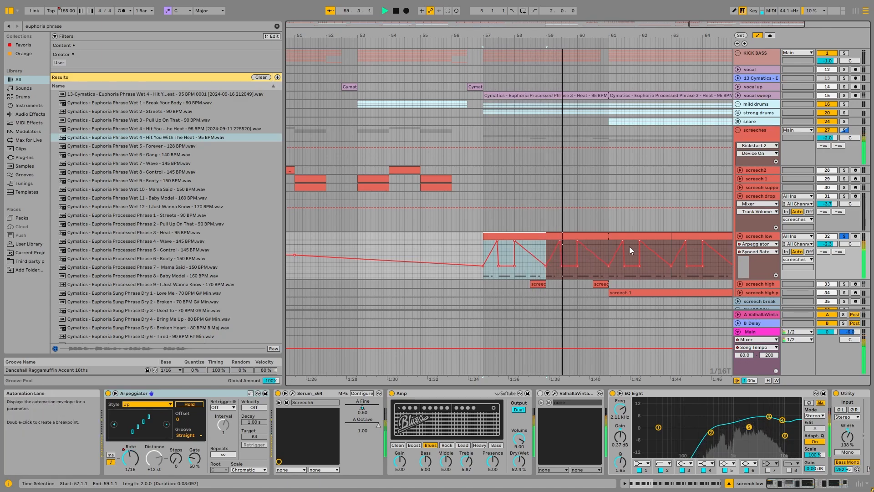
scroll(606, 246, "down", 5)
key("space")
left_click(740, 236)
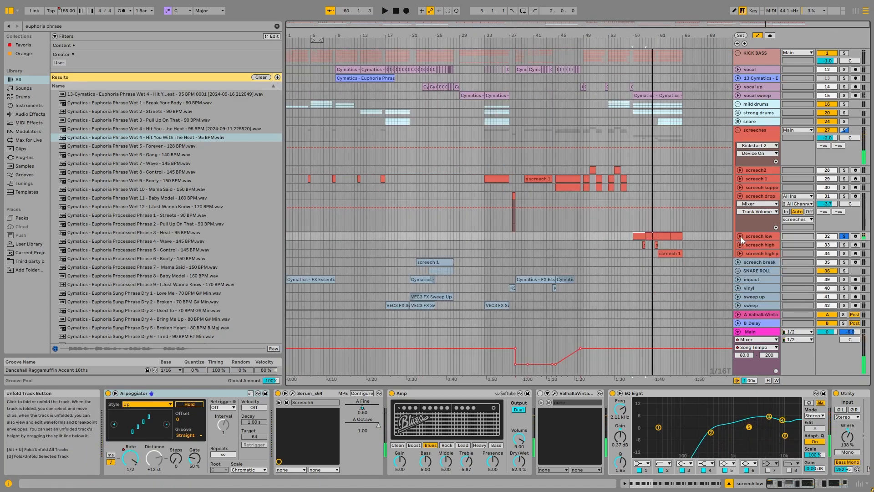
Step: Unfold screech high and screech low, solo both, and play them together from just before bar 58.3
left_click(739, 244)
scroll(648, 248, "up", 5)
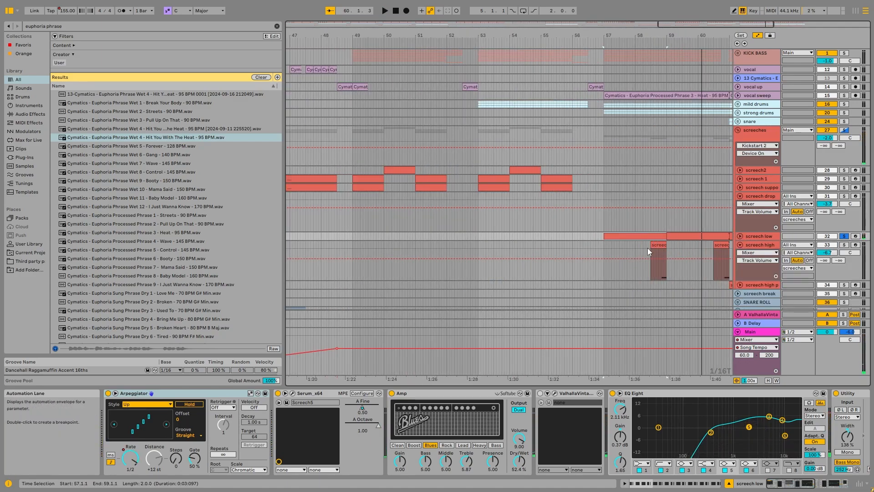
left_click(740, 236)
scroll(650, 262, "up", 5)
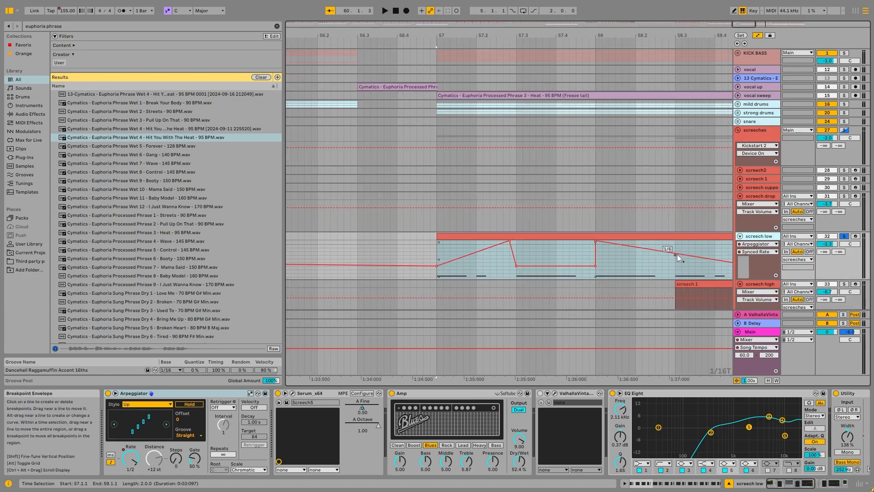
left_click(668, 283)
left_click(843, 284)
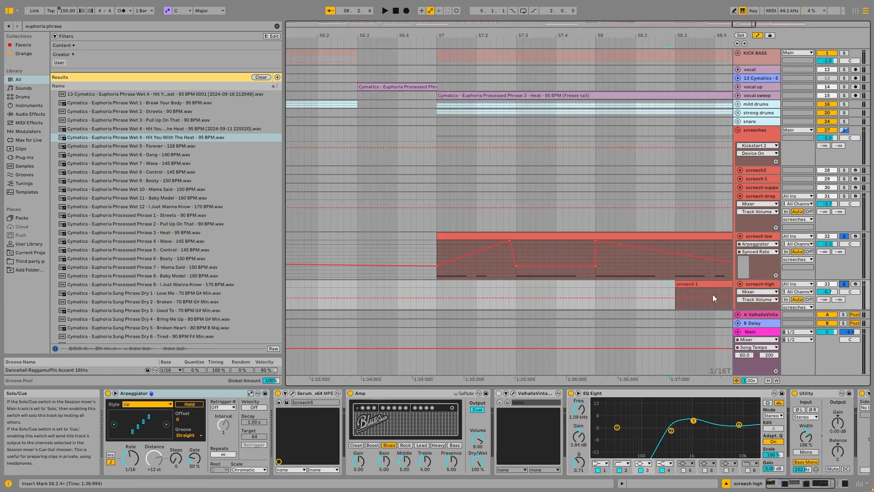
key("space")
scroll(591, 284, "down", 4)
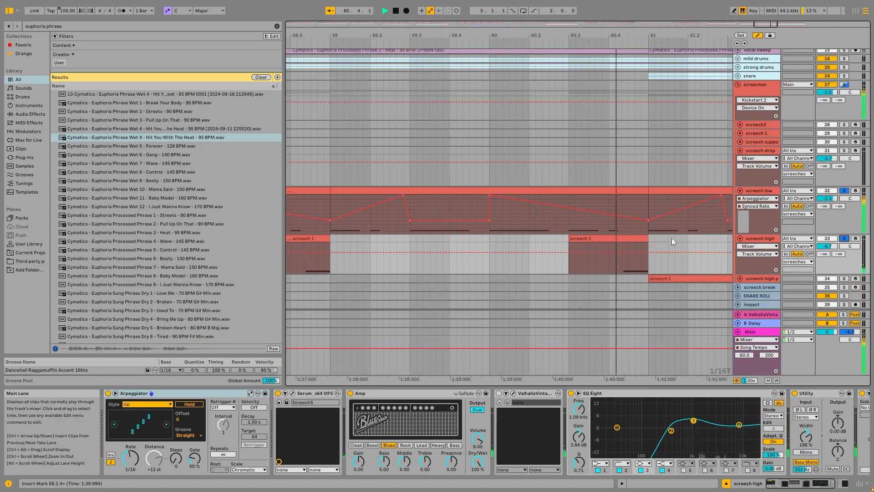
key("space")
Step: Solo and unfold the screech high pattern track, show the notes of its clip at bar 61 and play it
left_click(844, 279)
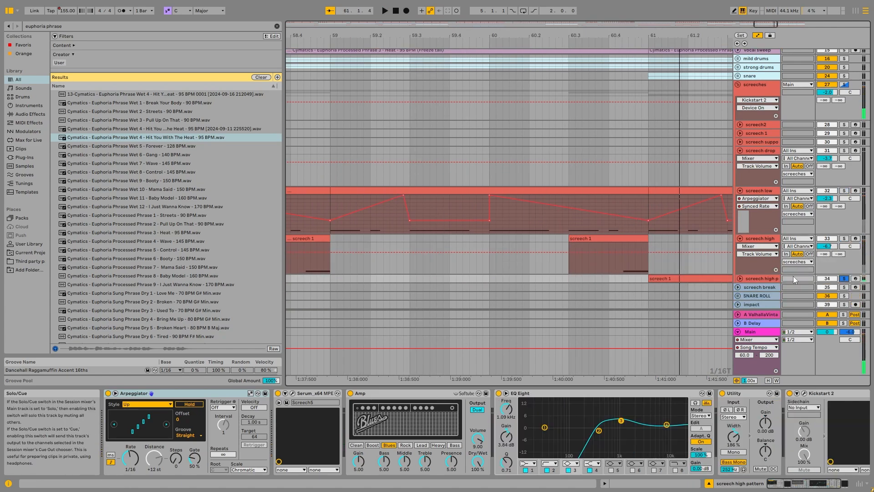
left_click(739, 278)
scroll(648, 268, "down", 5)
scroll(649, 269, "down", 4)
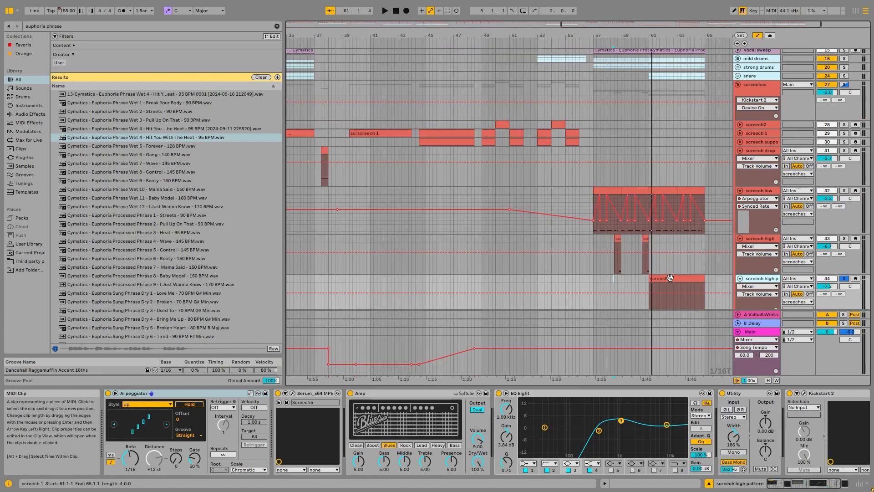
double_click(670, 278)
key("space")
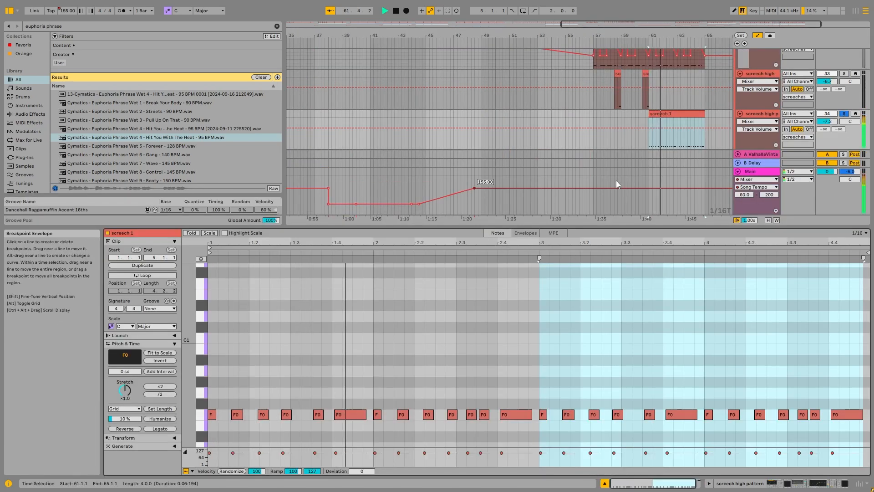
Step: Examine the screech high pattern track's device chain, including its Serum sound, up to the Kickstart 2 device
left_click(764, 116)
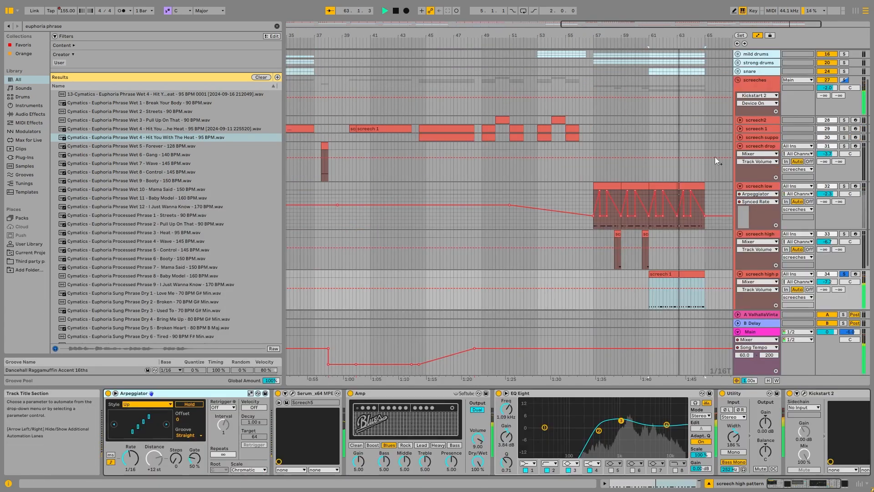
key("space")
key("space")
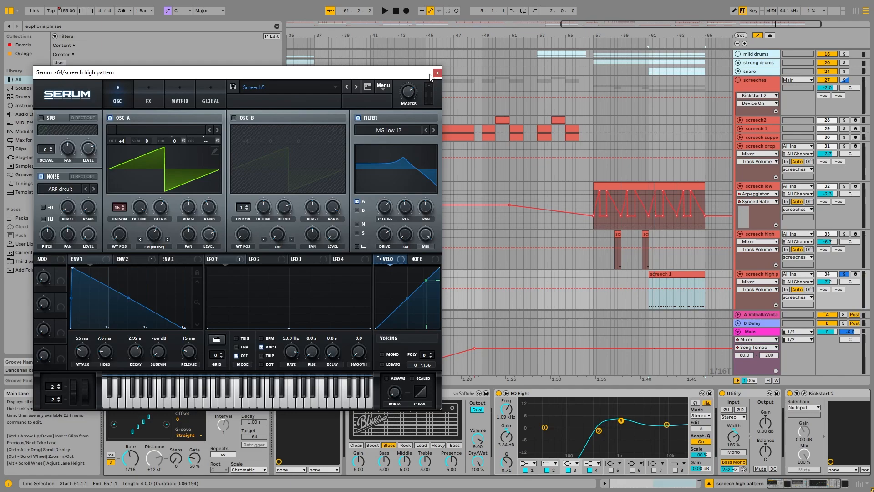
left_click(436, 73)
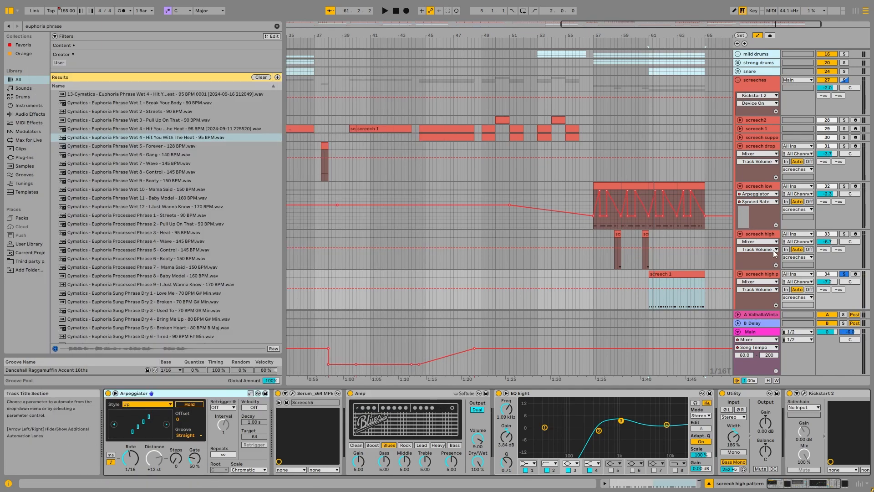
left_click_drag(824, 484, 834, 490)
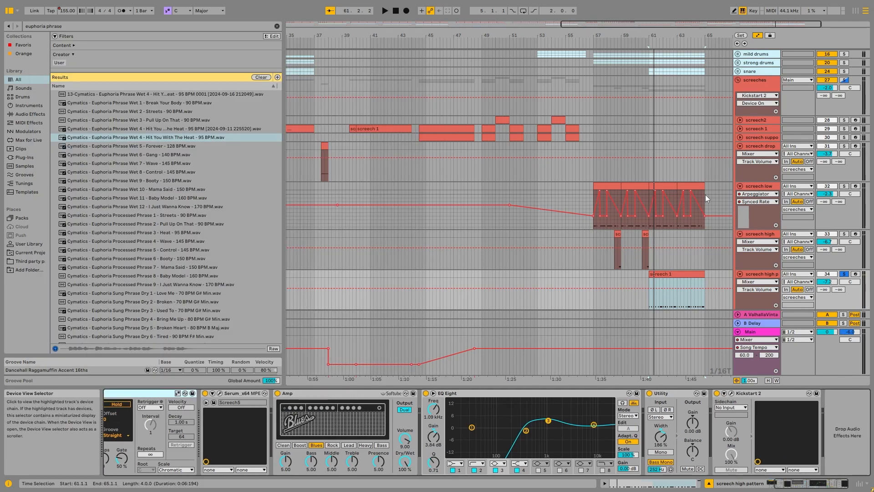
Step: Fold screech high, open screech low's clip at bar 59, and inspect its notes and Arpeggiator Synced Rate envelope
scroll(485, 198, "down", 4)
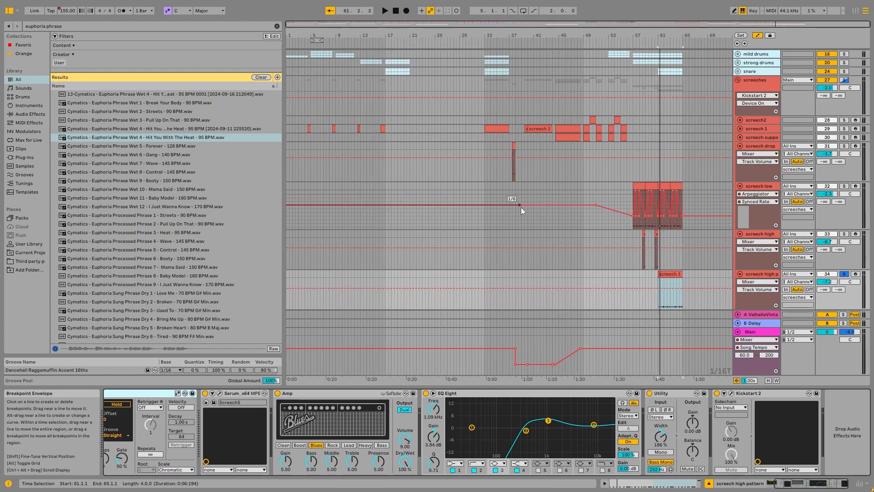
scroll(762, 170, "up", 2)
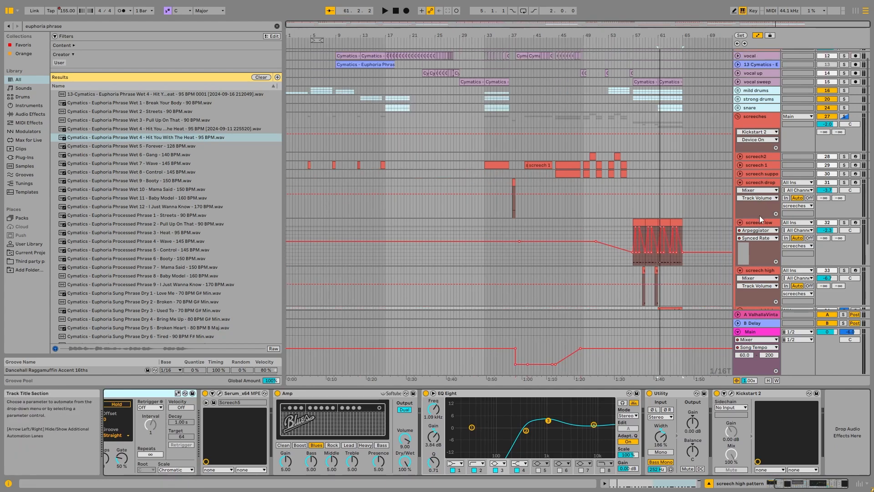
scroll(759, 219, "down", 1)
left_click(740, 262)
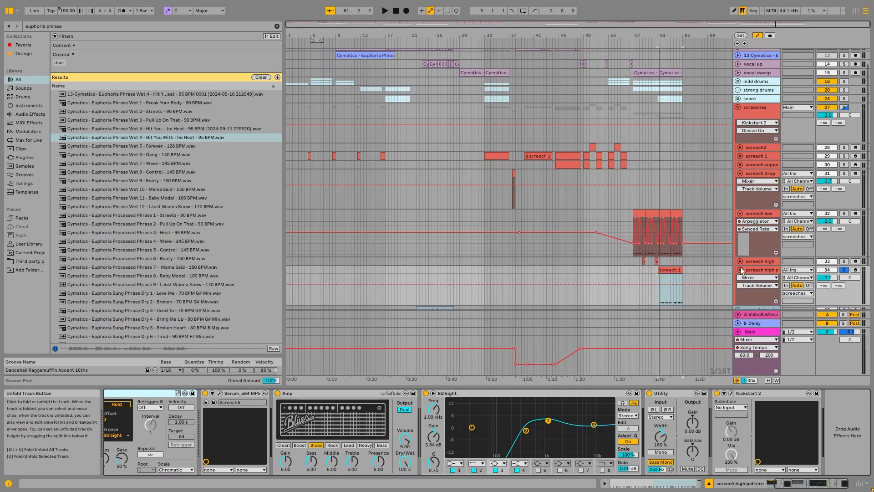
double_click(649, 214)
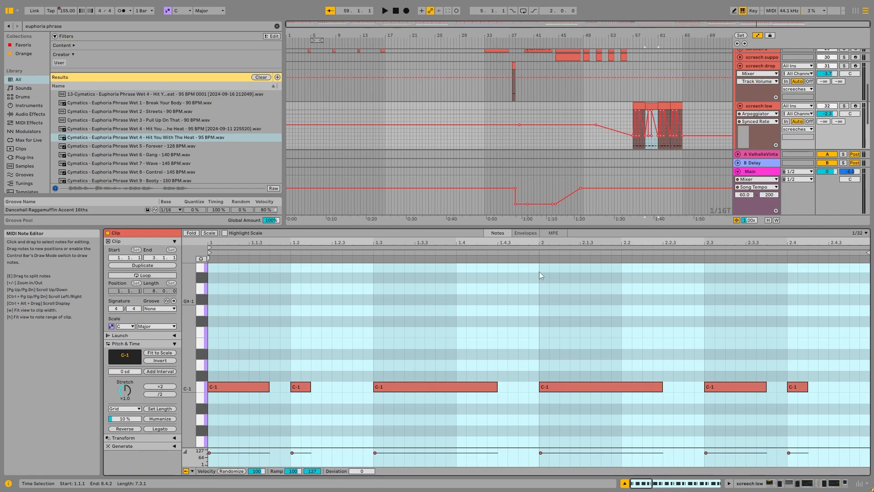
left_click(525, 233)
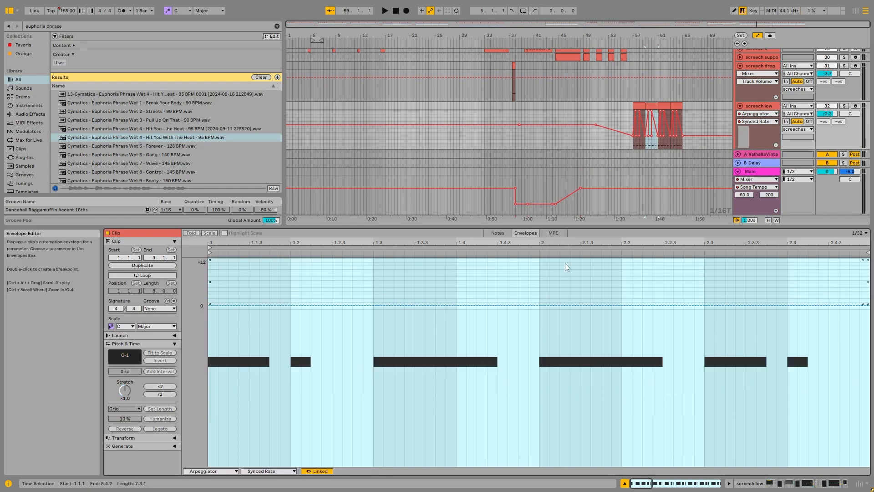
left_click(497, 232)
Step: Examine screech low's Serum sound and show its Arpeggiator Synced Rate automation in the arrangement
double_click(757, 106)
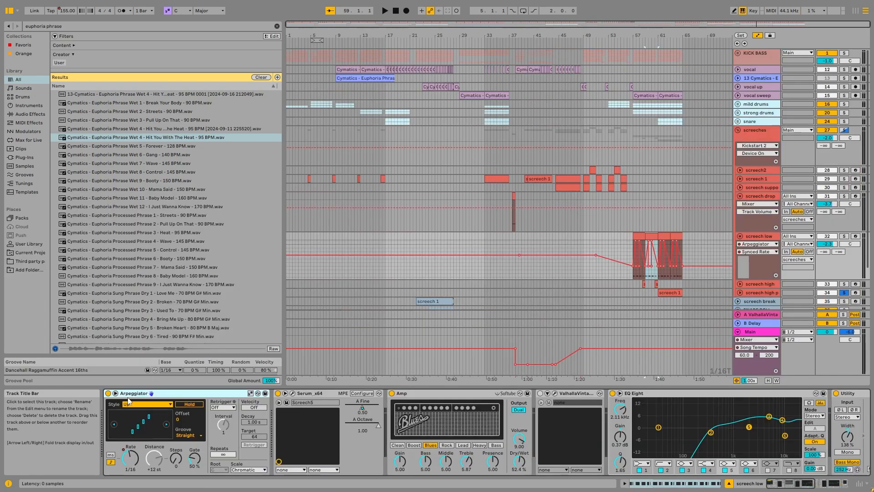
left_click(285, 392)
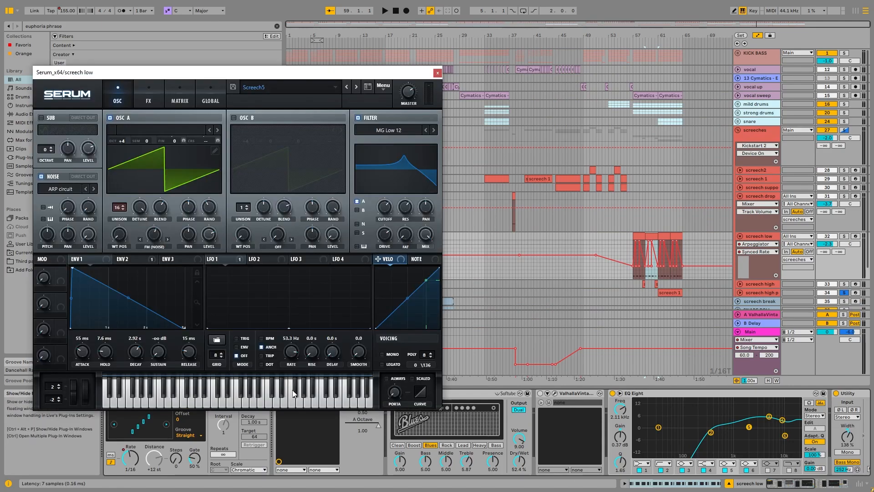
left_click(437, 73)
right_click(132, 458)
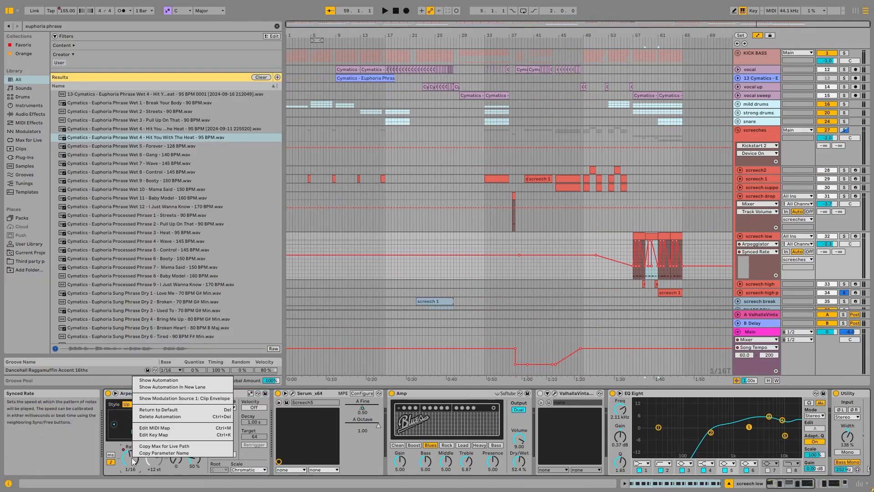
left_click(170, 383)
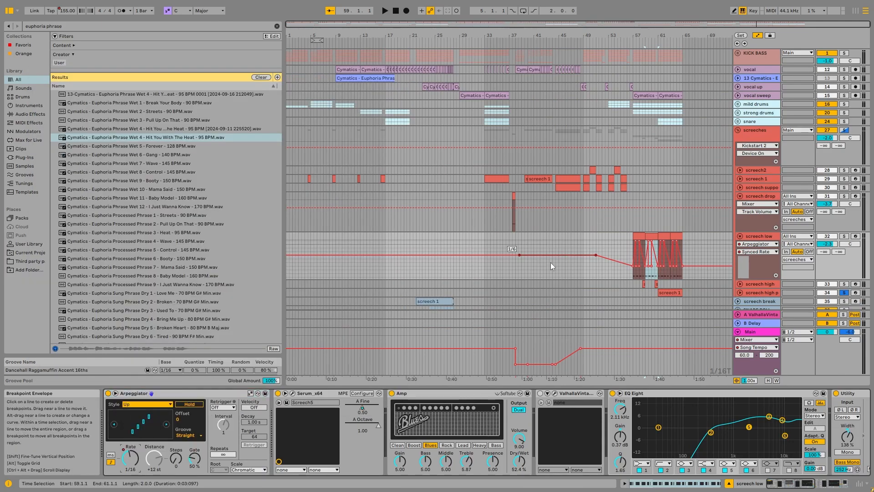
Step: Compare the notes and devices of the screech support clip near bar 45 with those of the screech high pattern clip at bar 61
double_click(568, 188)
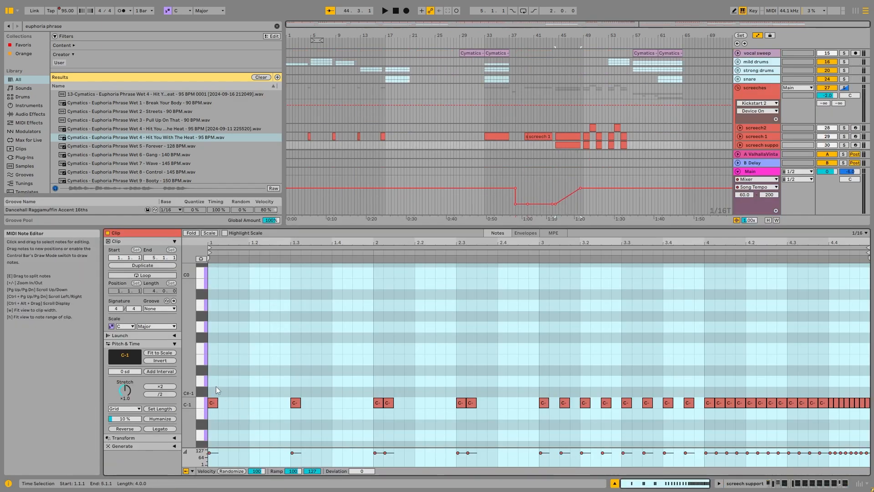
left_click(768, 144)
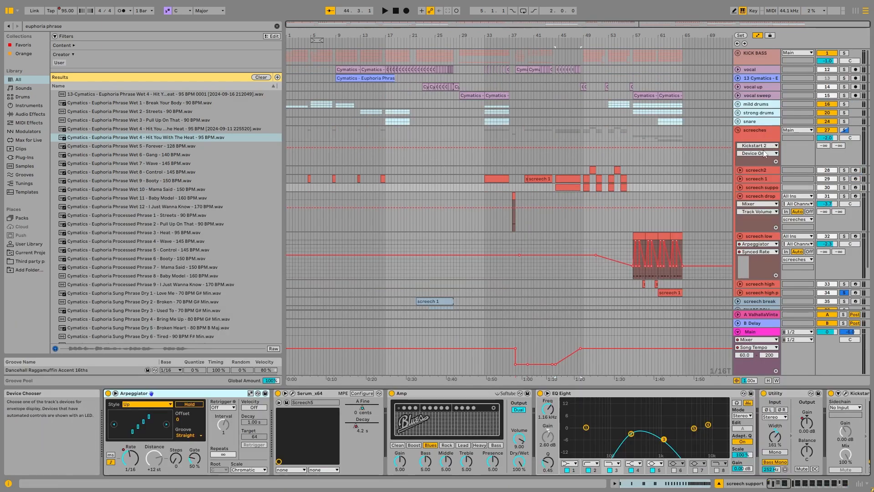
left_click(668, 294)
left_click(740, 292)
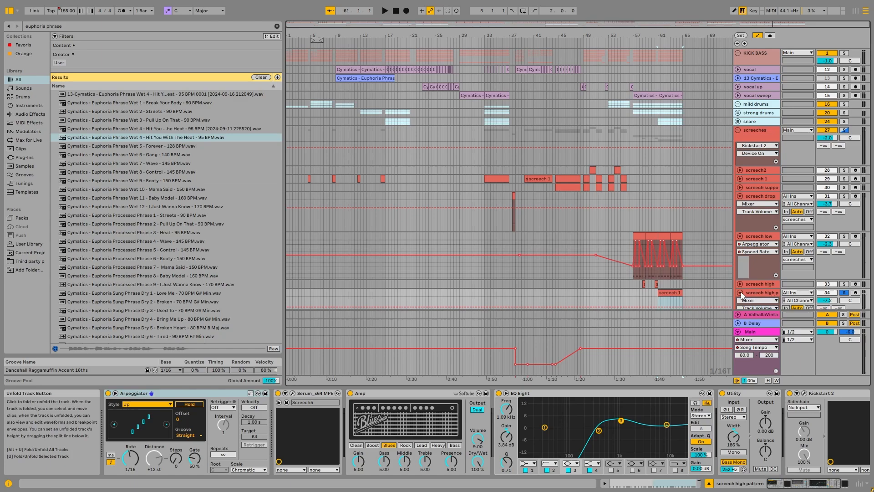
double_click(667, 292)
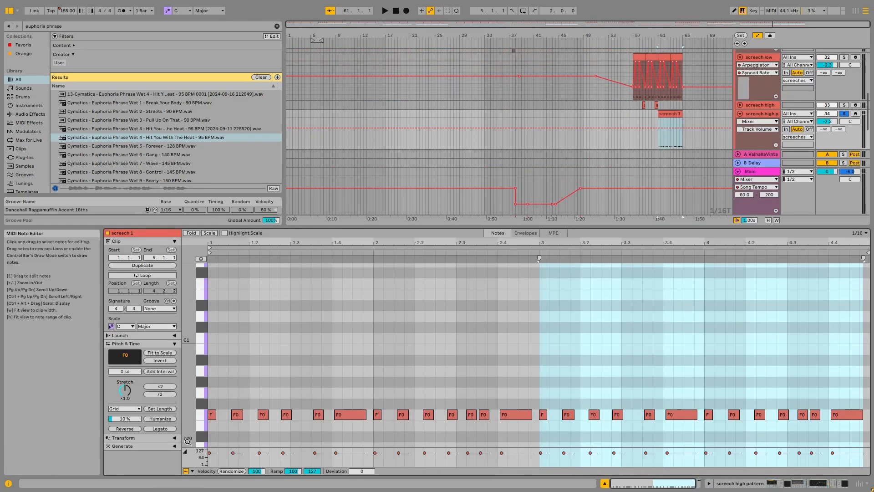
double_click(768, 114)
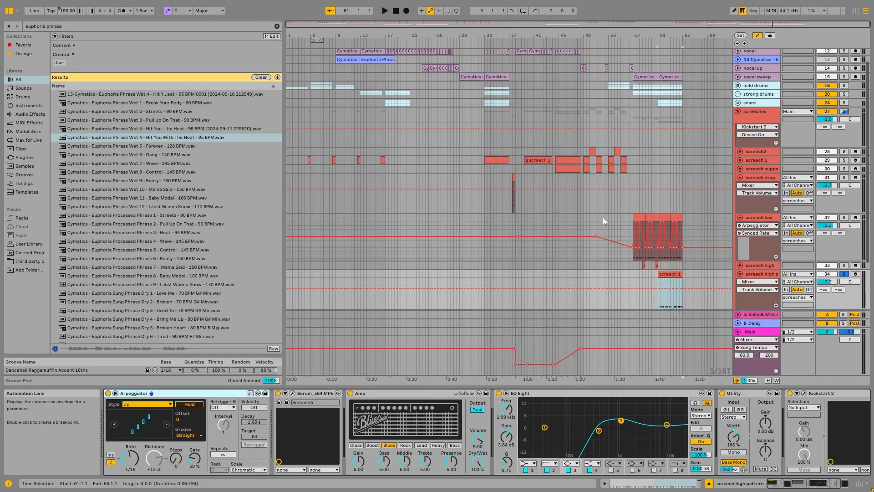
Step: Fold the screech drop, screech low and screech high pattern tracks, and unfold and solo screech break
left_click(751, 113)
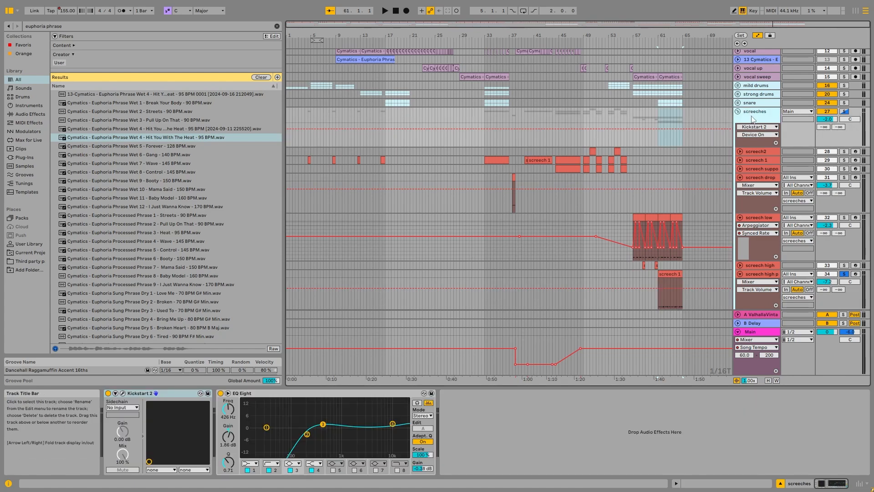
left_click(741, 178)
left_click(744, 186)
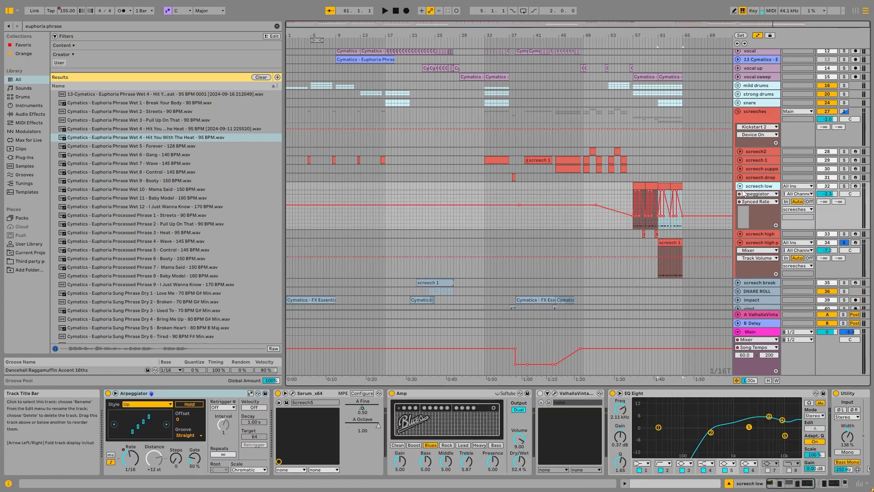
left_click(740, 186)
left_click(741, 203)
left_click(743, 231)
left_click(740, 230)
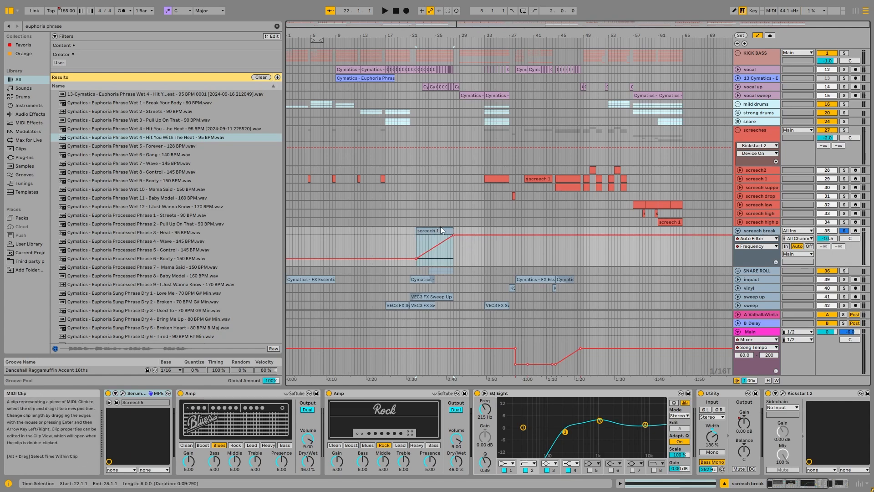
Step: Examine screech break's Serum sound and envelope decay, and play its clip from bar 22 while viewing the amp, EQ and Auto Filter devices
scroll(441, 225, "up", 3)
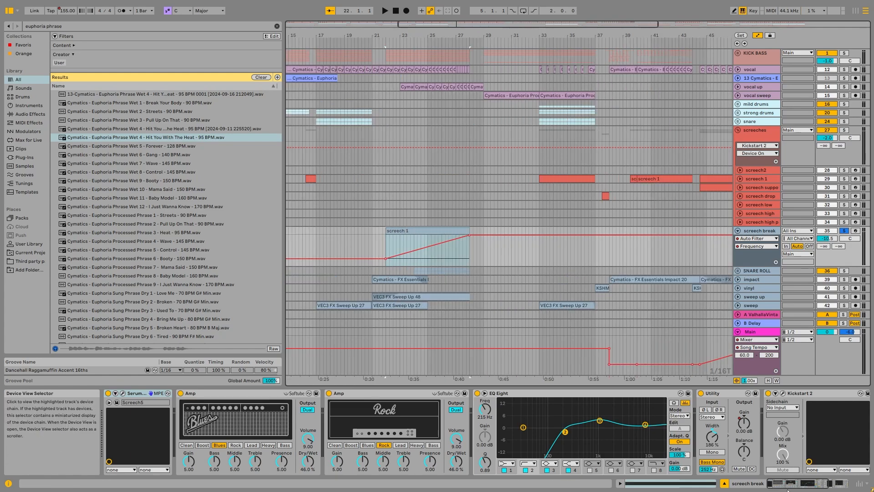
left_click(122, 392)
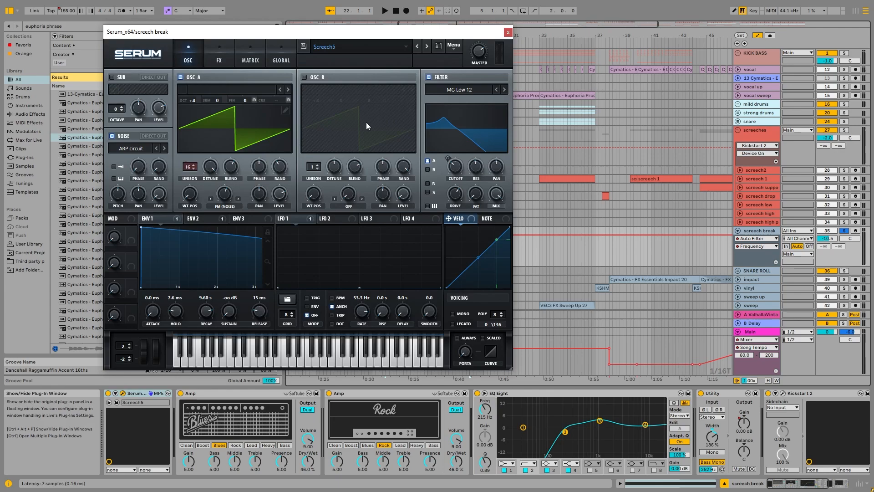
left_click(508, 32)
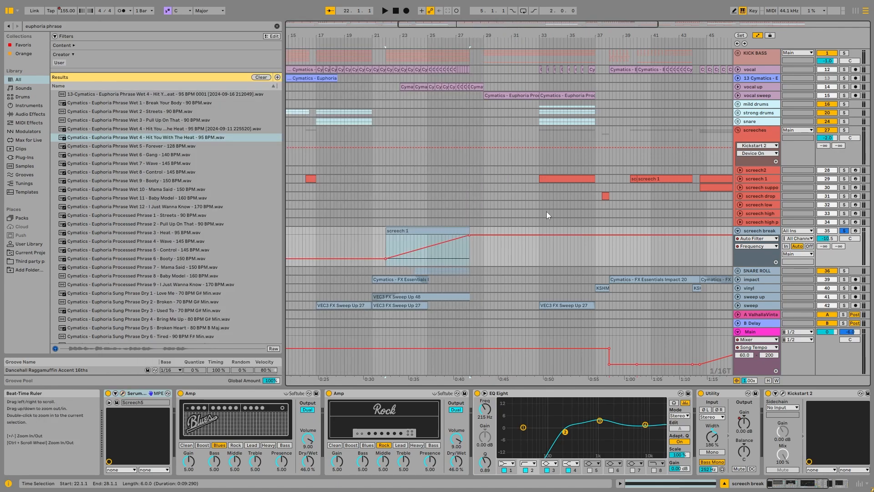
left_click(123, 393)
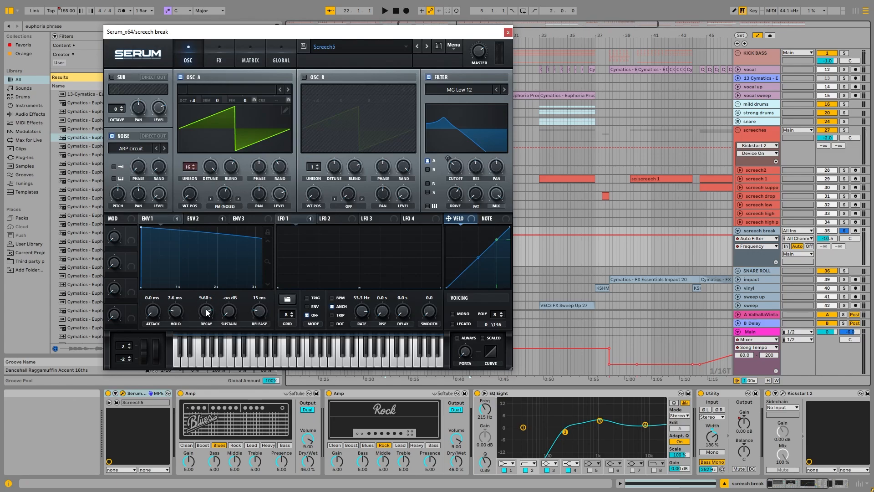
key("space")
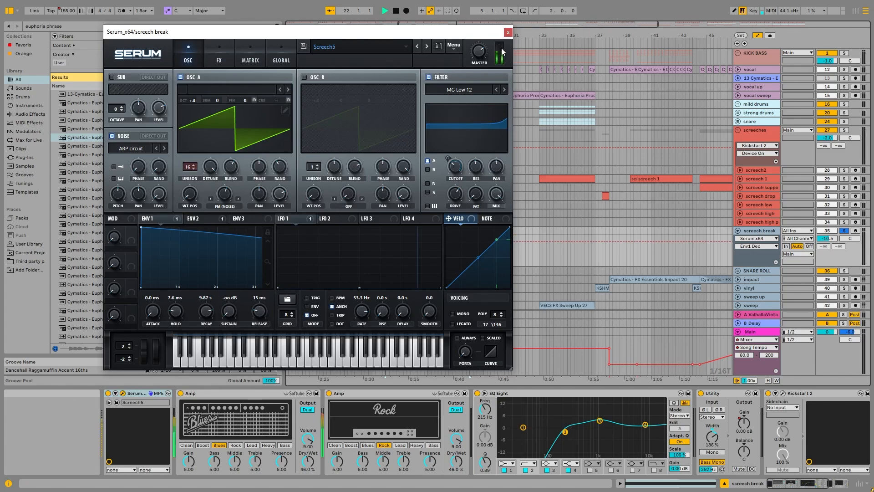
left_click(507, 32)
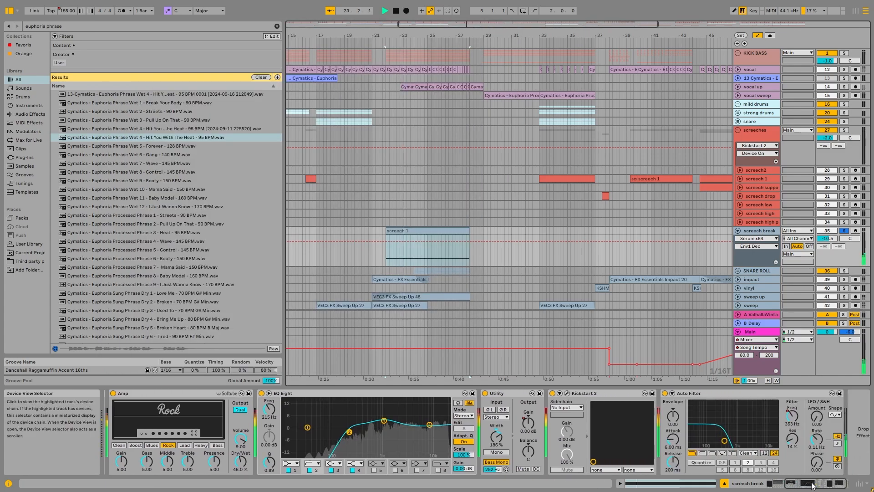
left_click(792, 484)
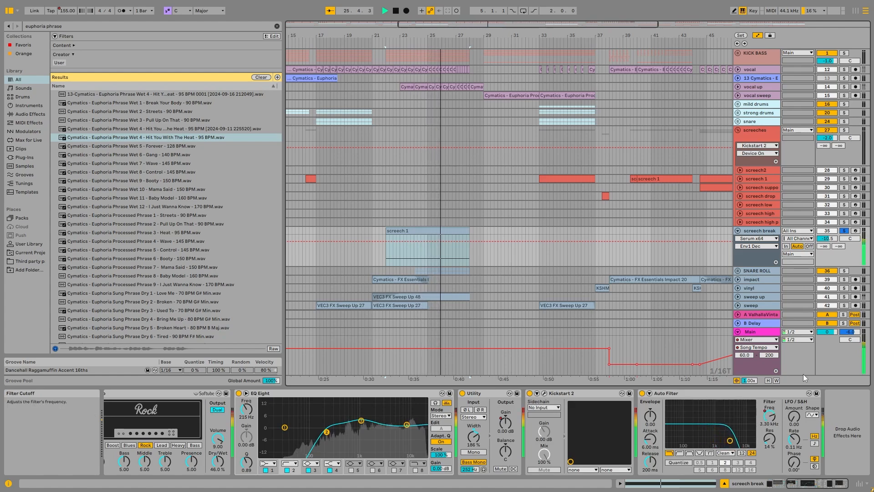
Step: Unsolo and fold screech break, and unfold and solo the SNARE ROLL group
left_click(846, 231)
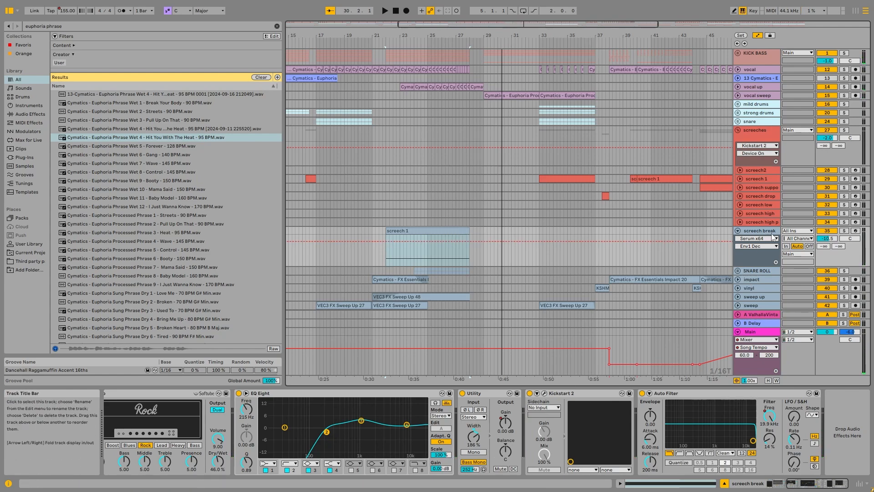
left_click(738, 231)
left_click(738, 239)
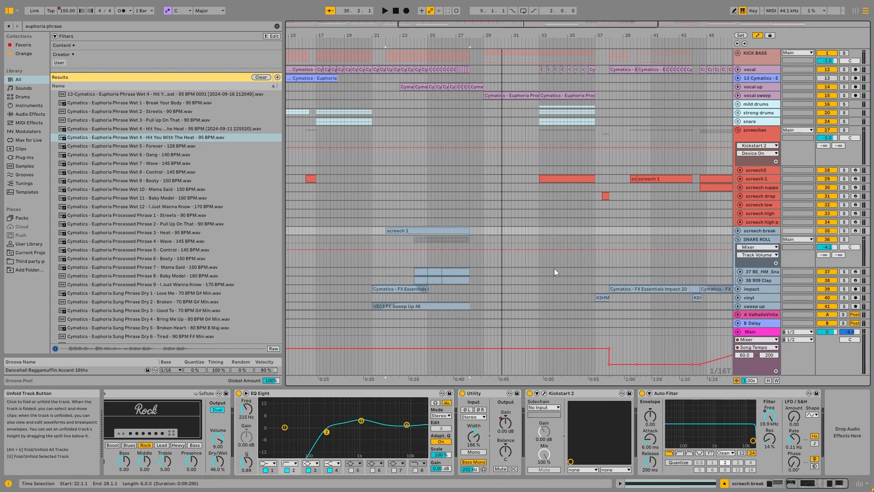
left_click(421, 272)
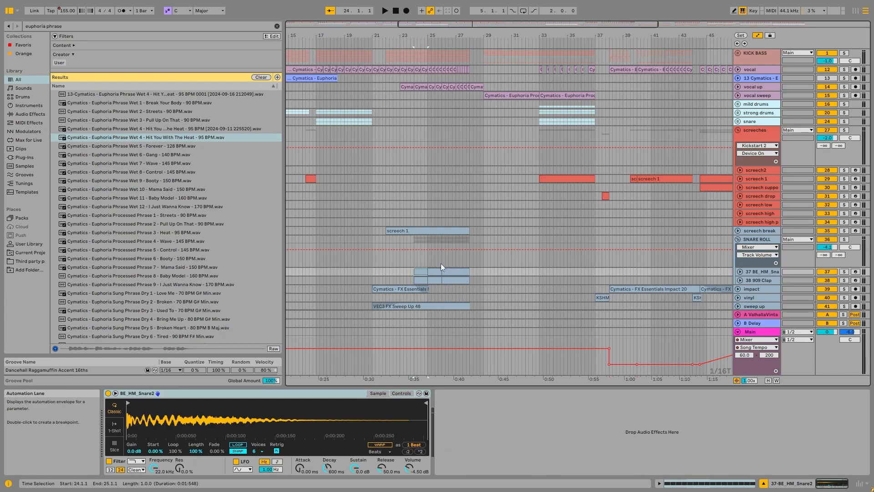
left_click(592, 263)
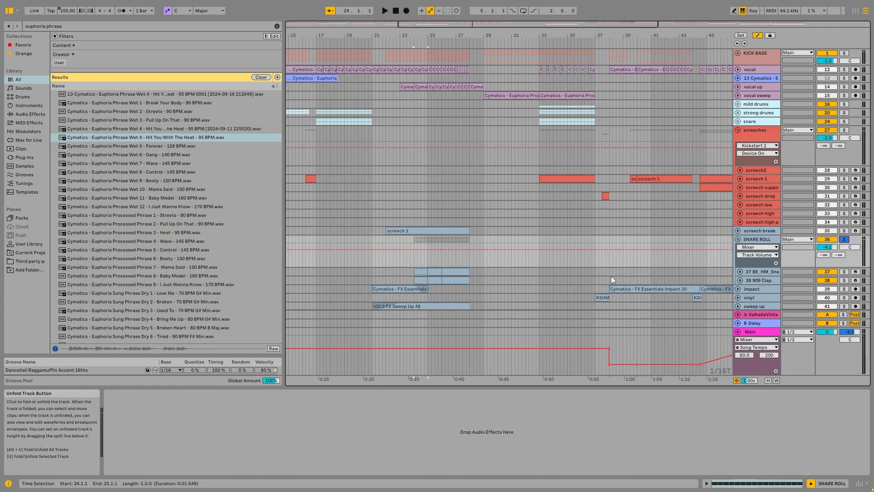
Step: Consolidate the BE_HM_Snare2 track's clips from bar 24 to 28 into one clip, play the snare roll, and show the clip's notes
scroll(611, 275, "down", 2)
left_click(422, 241)
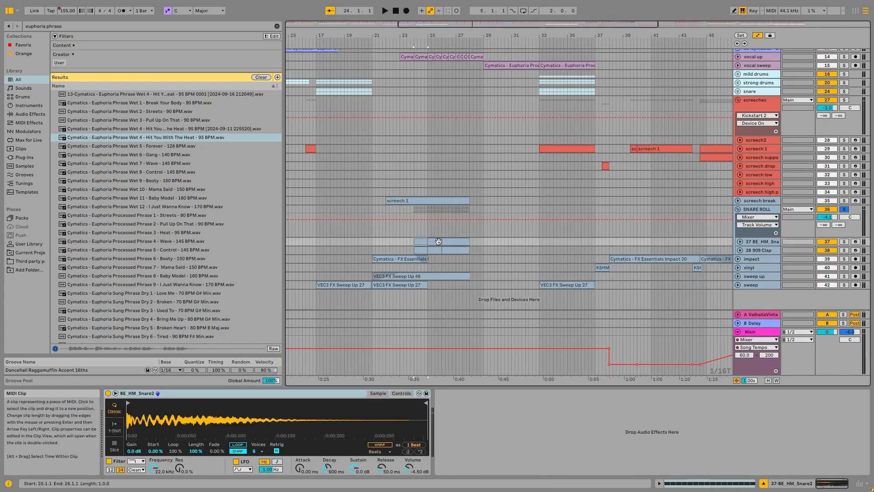
left_click(456, 238, "shift")
key("space")
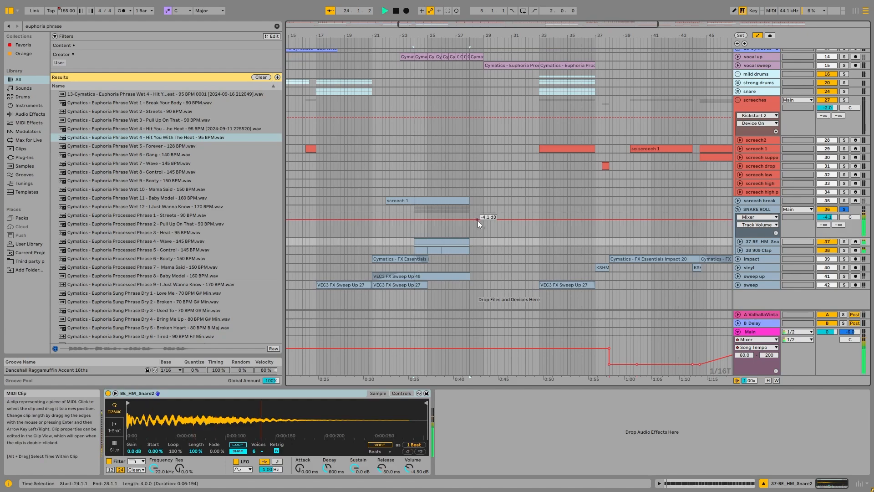
double_click(452, 242)
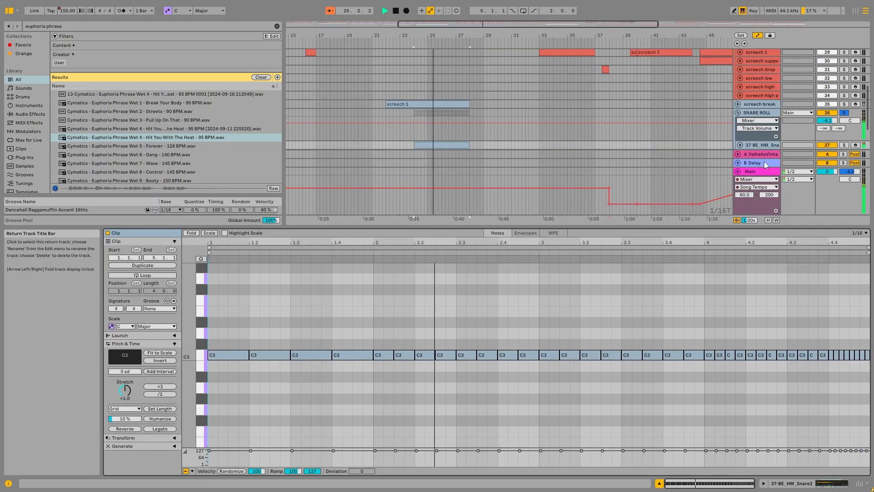
Step: Solo the 909 Clap and BE_HM_Snare2 layers of the snare roll in turn to hear each one, and stop playback
scroll(765, 150, "down", 3)
left_click(766, 106)
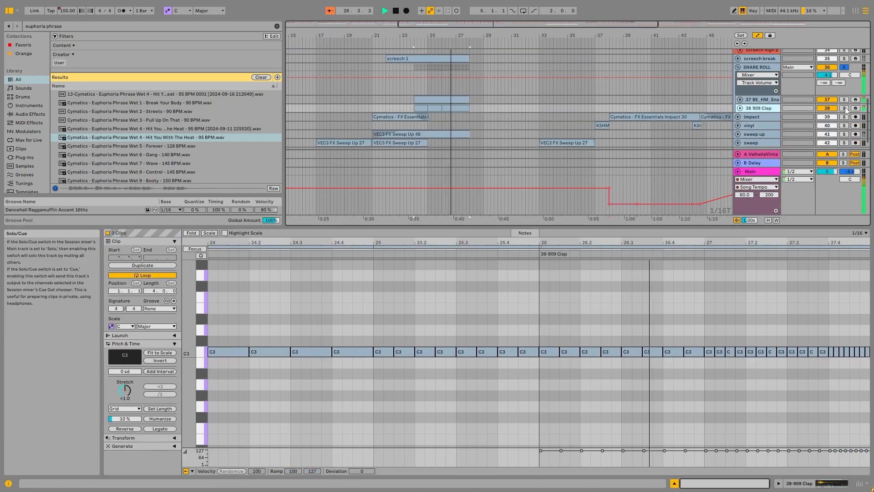
left_click(844, 108)
left_click(844, 100)
left_click(775, 100)
key("space")
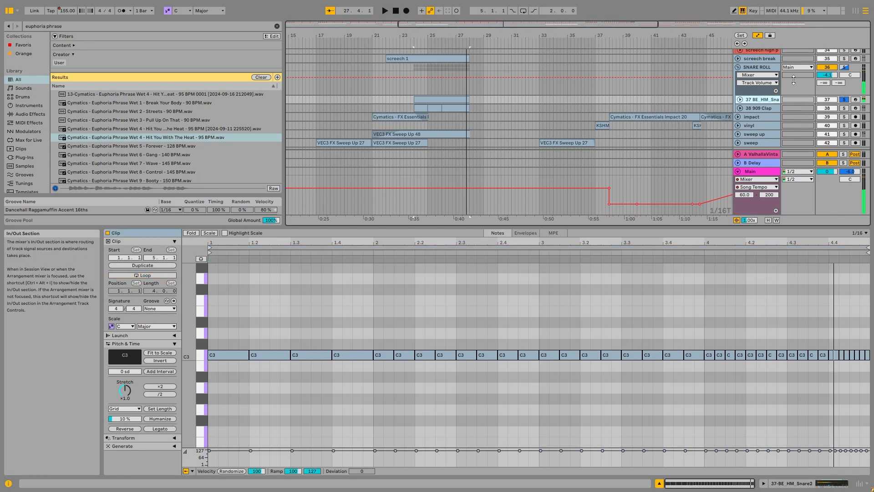
Step: Fold and unsolo the SNARE ROLL group, then solo the impact track and show the sample of its bar 21 clip
left_click(738, 67)
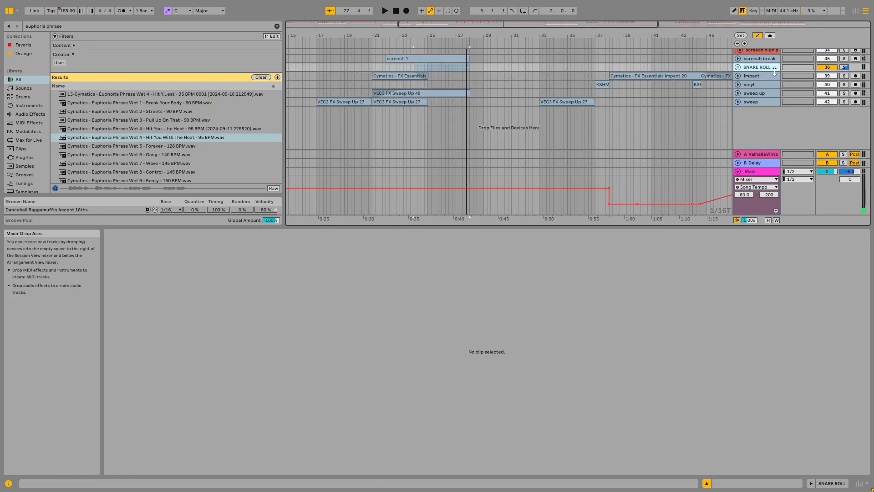
left_click(844, 67)
left_click(843, 76)
left_click(401, 76)
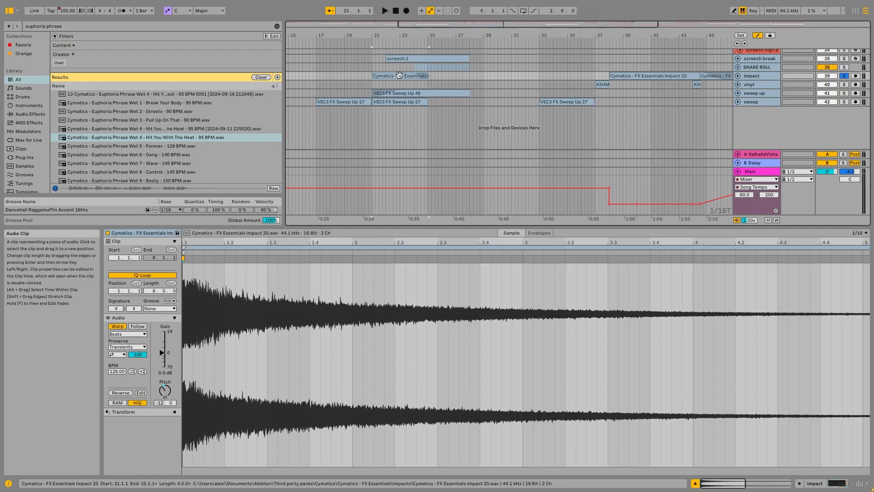
Step: Unfold the impact track, show its EQ Eight, and play its first clip from bar 1
left_click(738, 76)
scroll(365, 102, "down", 4)
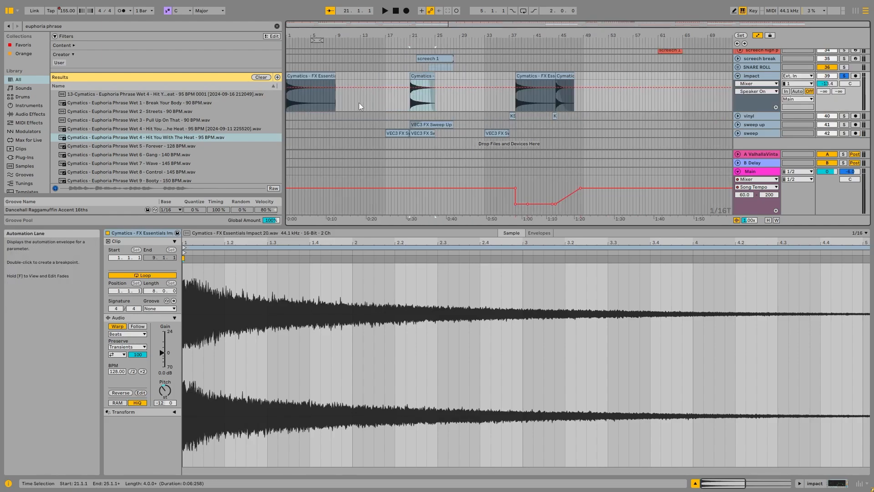
left_click(318, 75)
scroll(754, 125, "up", 2)
double_click(756, 132)
left_click(299, 248)
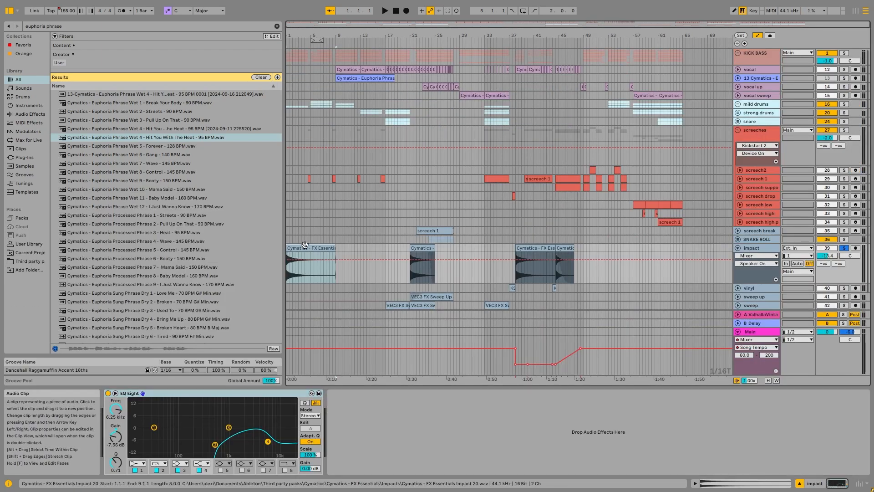
key("space")
key("space")
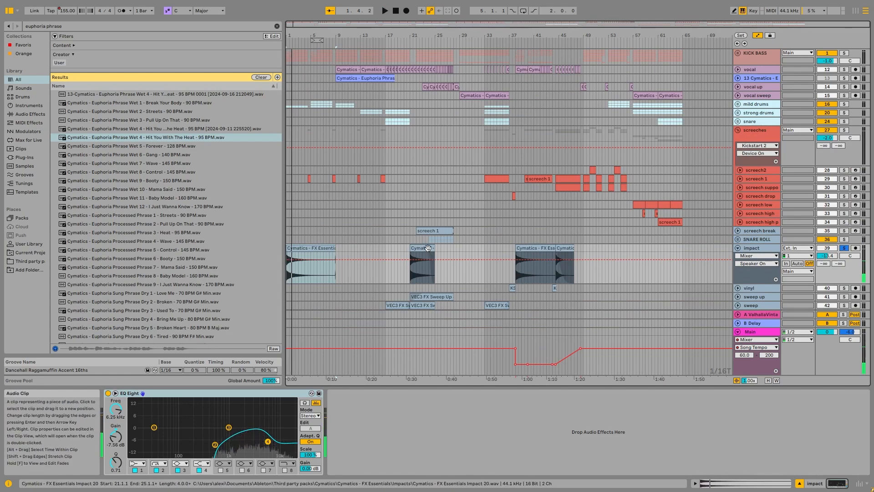
Step: Zoom in on the impact clip at bar 21, play it, and return to the full arrangement
left_click(427, 249)
key("z")
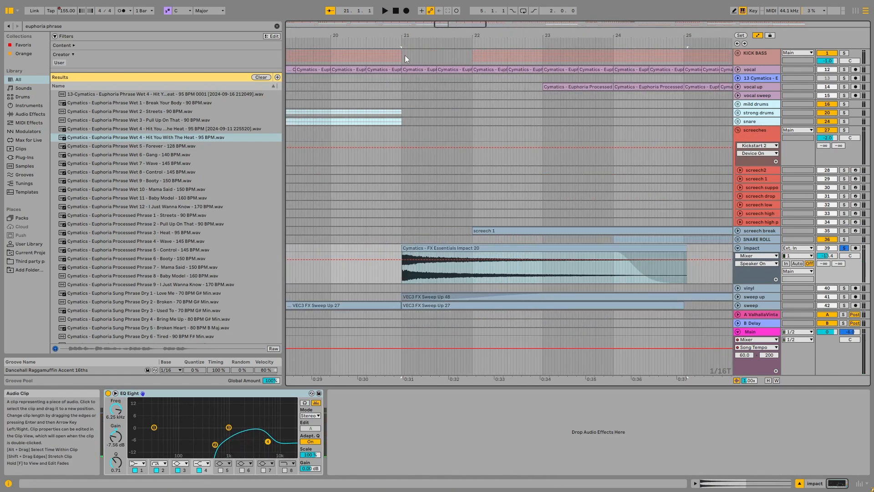
scroll(416, 83, "down", 1)
key("space")
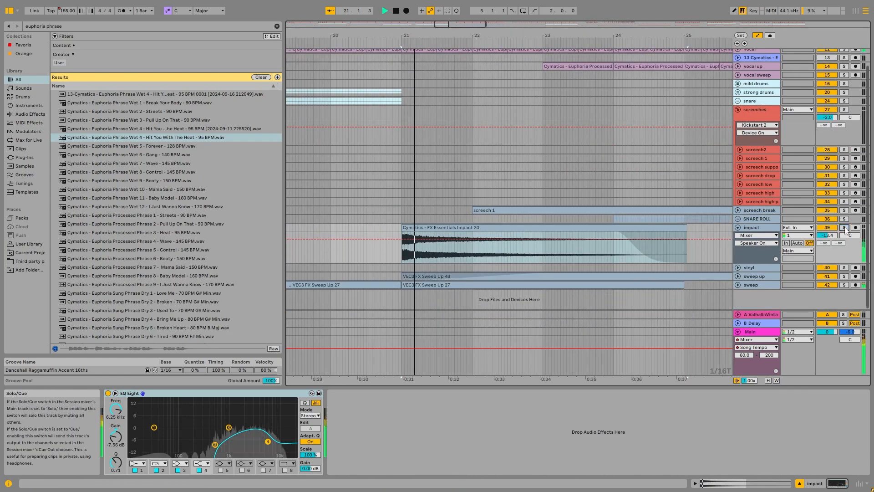
key("x")
key("space")
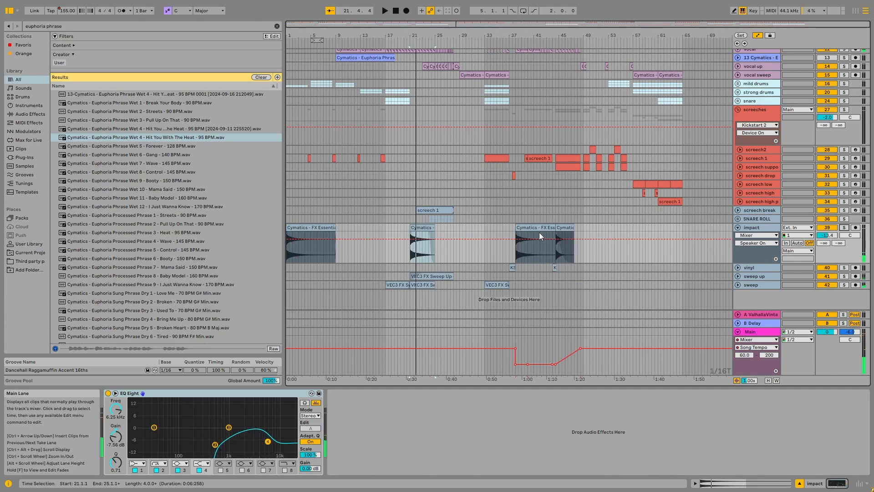
Step: Play the impact clip at bar 38 and select the following impact clip at bar 44
left_click(539, 237)
scroll(600, 200, "up", 1)
key("space")
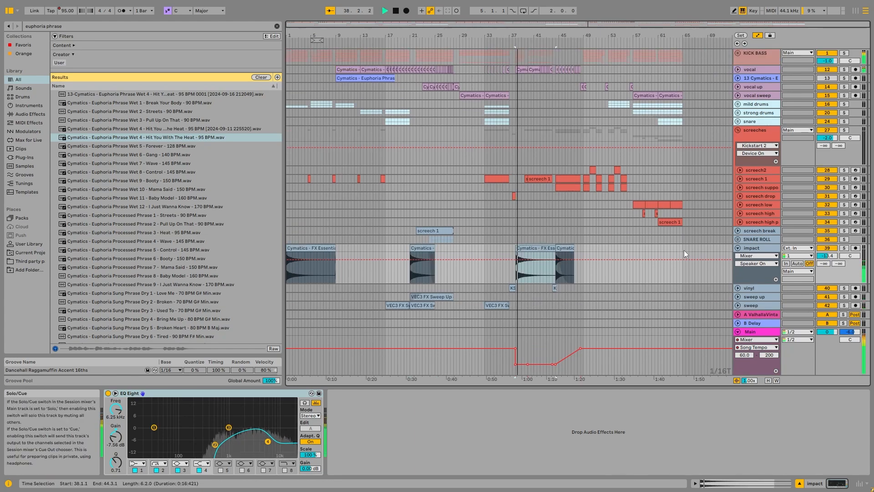
key("space")
left_click(566, 248)
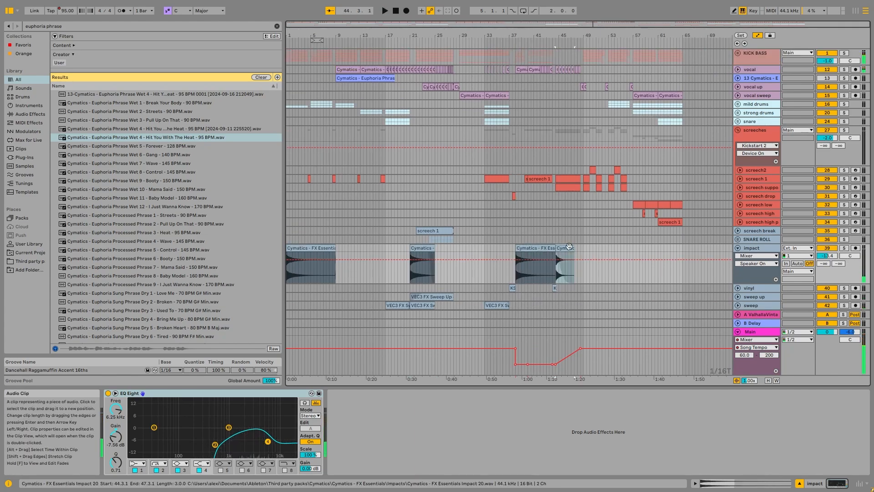
Step: Select the VEC3 FX Sweep Up clip at bar 21, and unfold the sweep up and sweep tracks
left_click(441, 297)
left_click(738, 296)
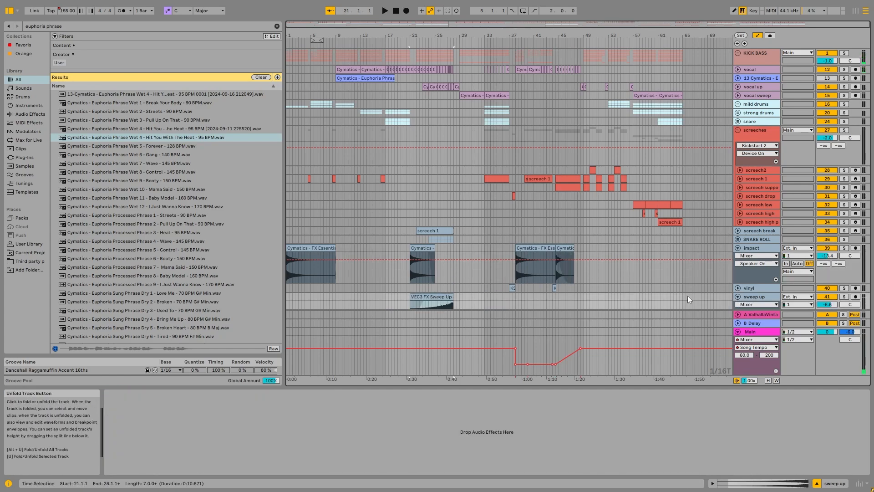
scroll(432, 299, "down", 3)
left_click(740, 285)
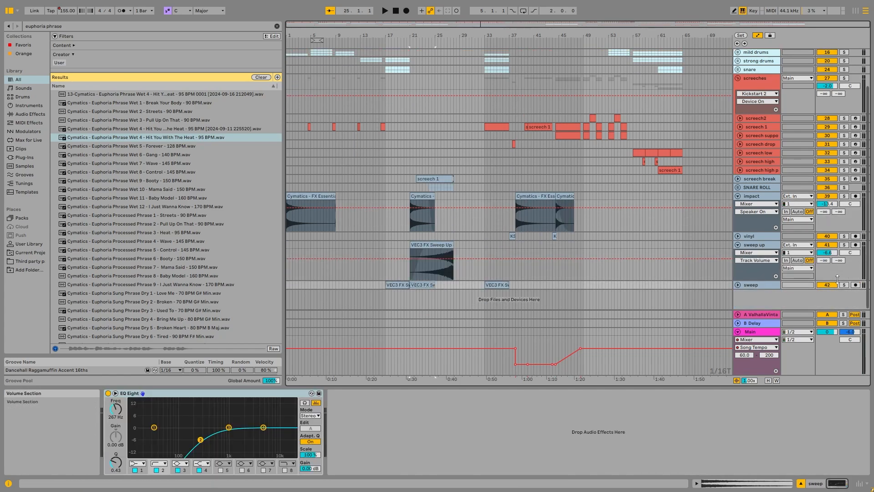
left_click(738, 285)
Step: Solo the sweep track and play its clip from bar 21
left_click(843, 285)
key("space")
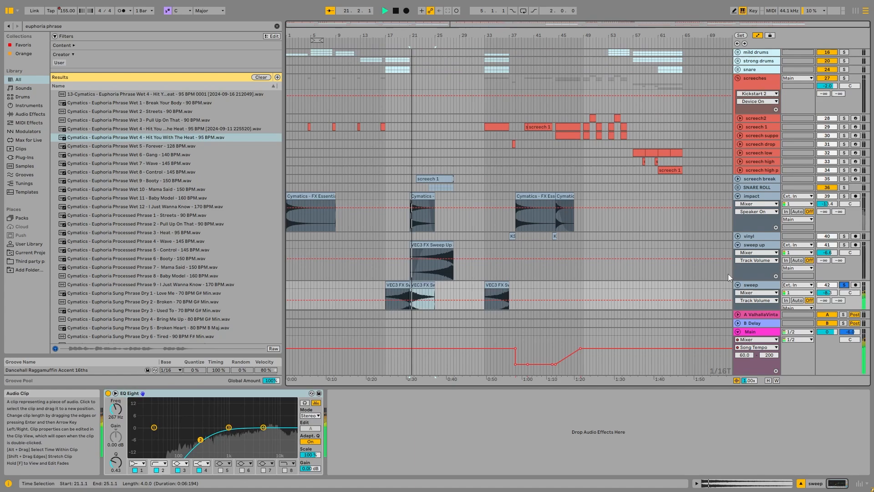
key("space")
Step: Show the ValhallaVintageVerb settings on return track A, and close the plug-in window
scroll(453, 144, "up", 3)
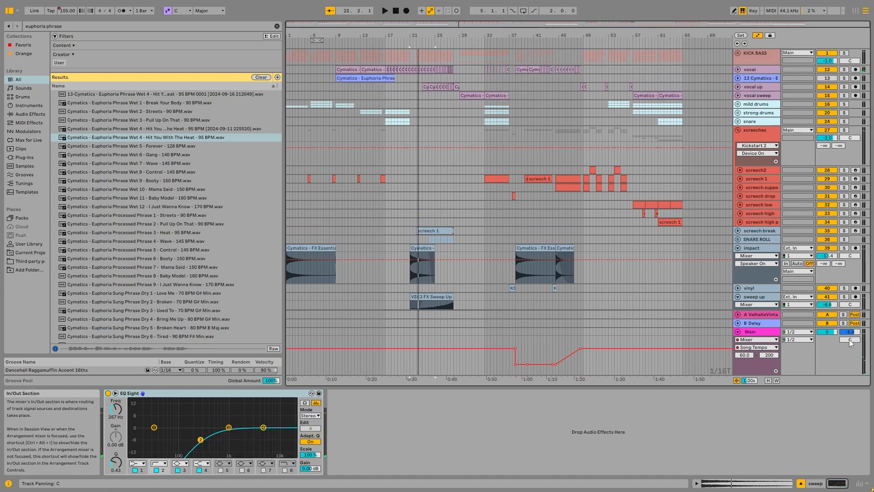
left_click(767, 317)
left_click(122, 393)
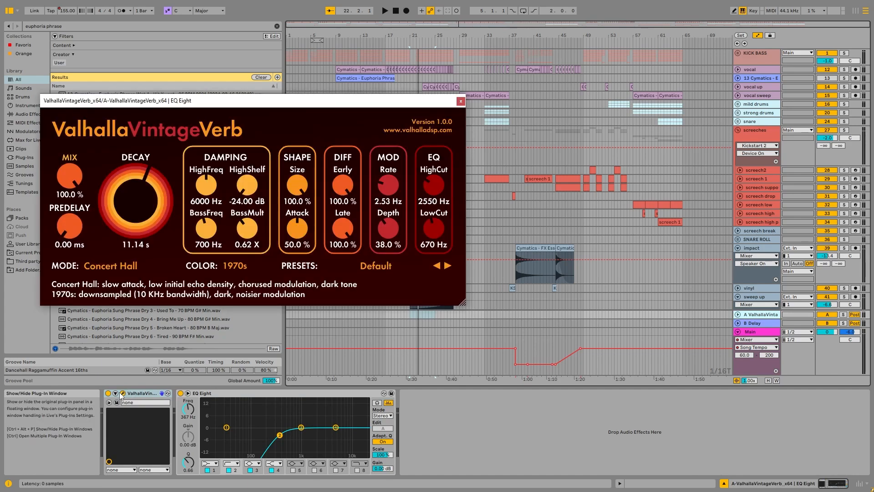
left_click(460, 103)
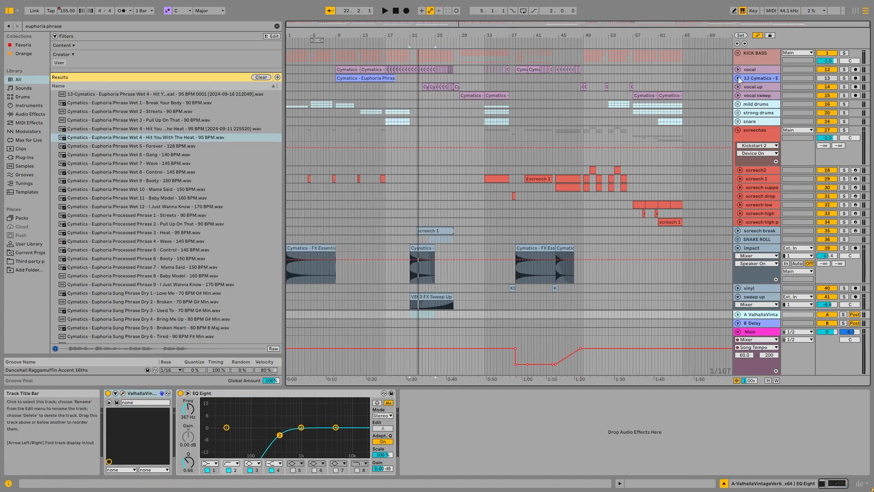
Step: Unfold the strong drums group and show the automation of its send to the ValhallaVintageVerb return
left_click(758, 113)
left_click(737, 113)
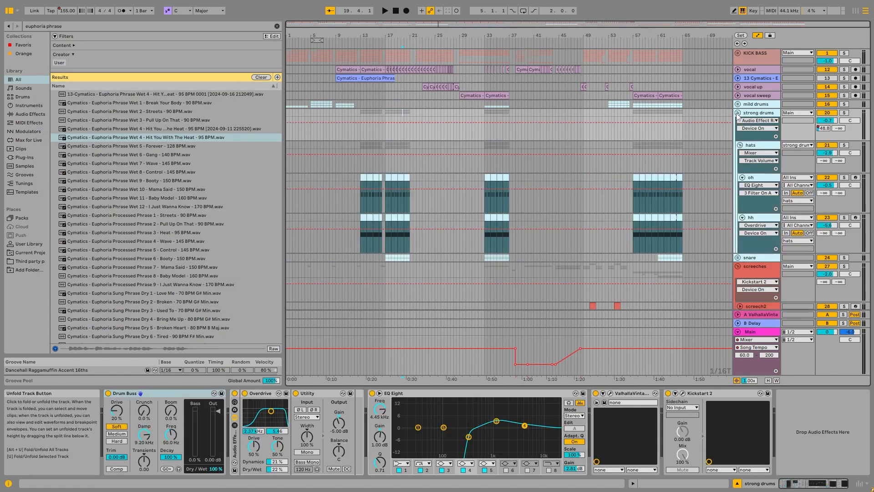
left_click(825, 129)
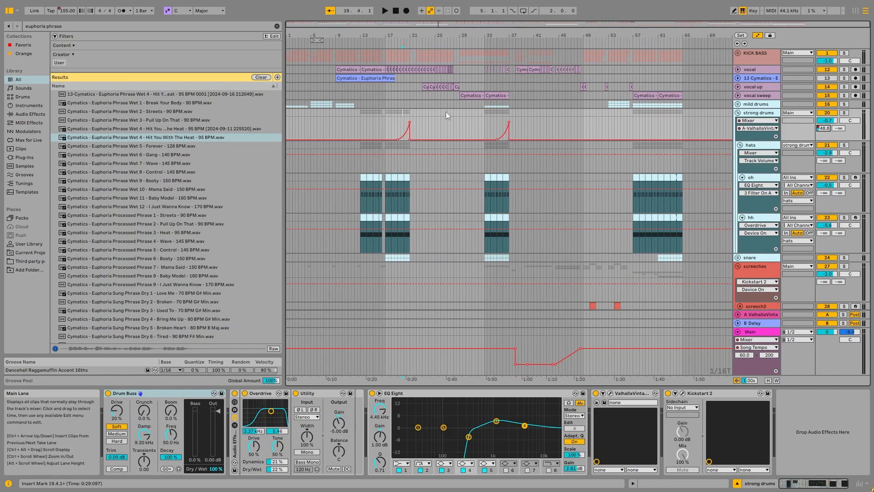
Step: Unfold and solo the vinyl track, and play its clip from bar 37
scroll(475, 211, "down", 10)
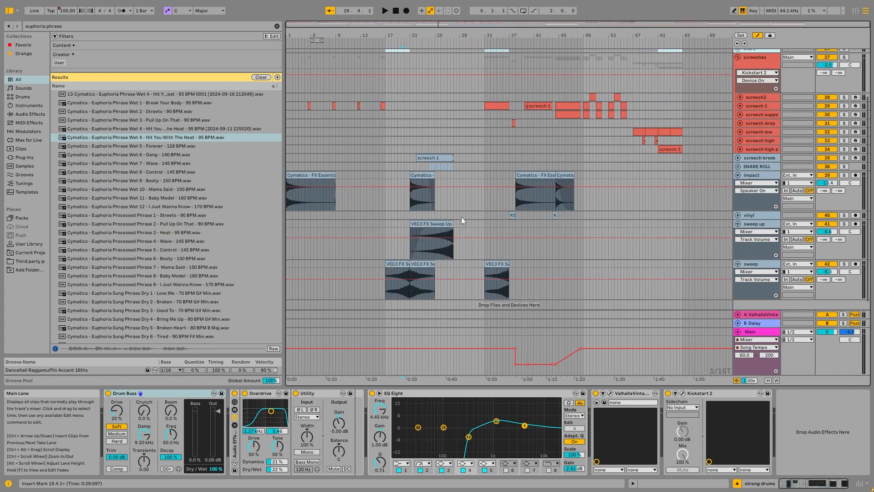
left_click(513, 204)
left_click(737, 205)
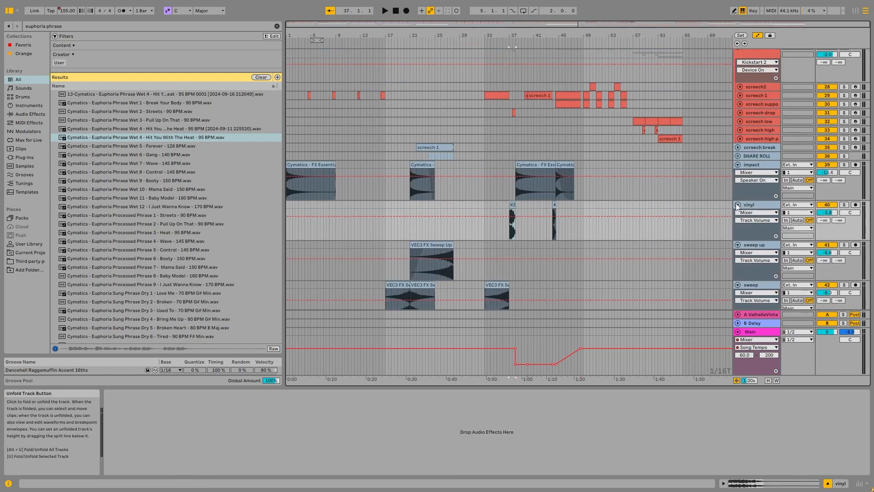
left_click(844, 204)
key("space")
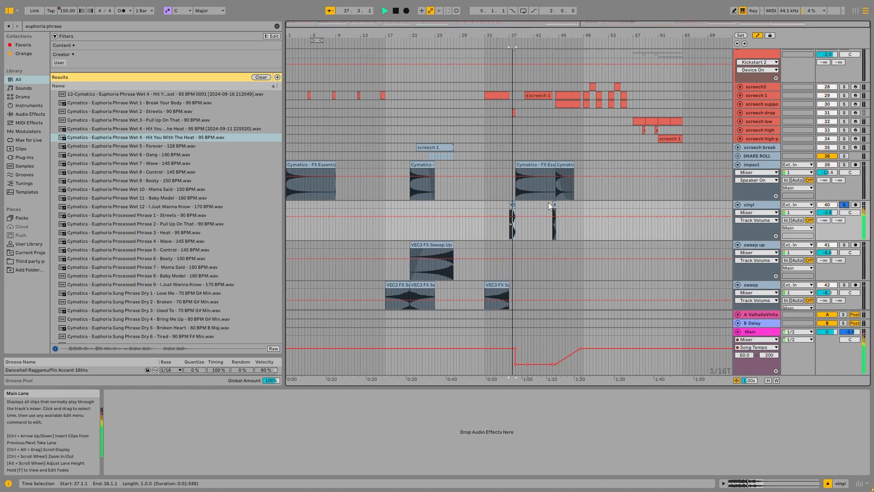
Step: Examine the KSHMR Vinyl Stop 01 sample in the bar 37 clip, and play the second vinyl clip at bar 44
double_click(512, 204)
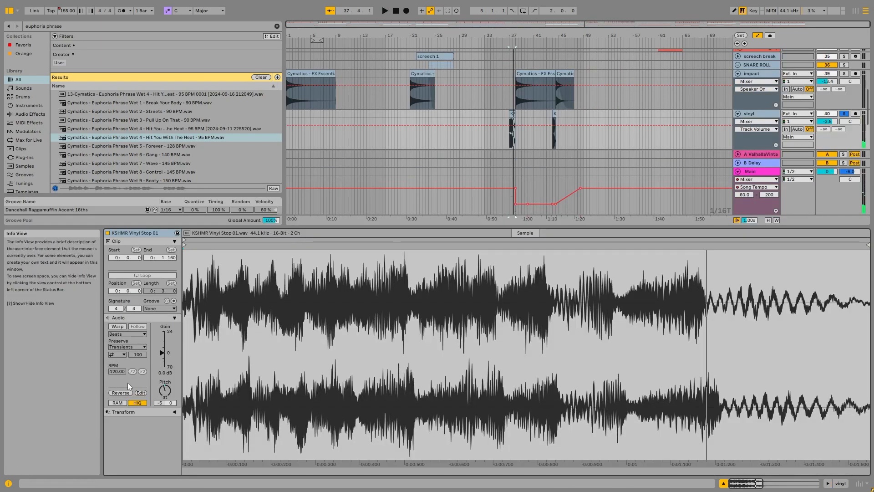
left_click(554, 113)
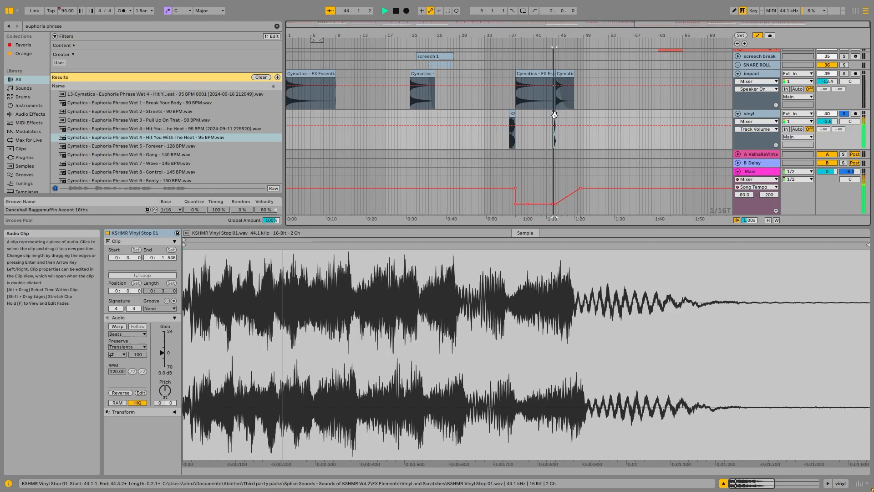
key("space")
Step: Show the vinyl track's device chain, unsolo it, and fold the impact, vinyl, sweep up and sweep tracks
double_click(761, 114)
scroll(696, 120, "up", 2)
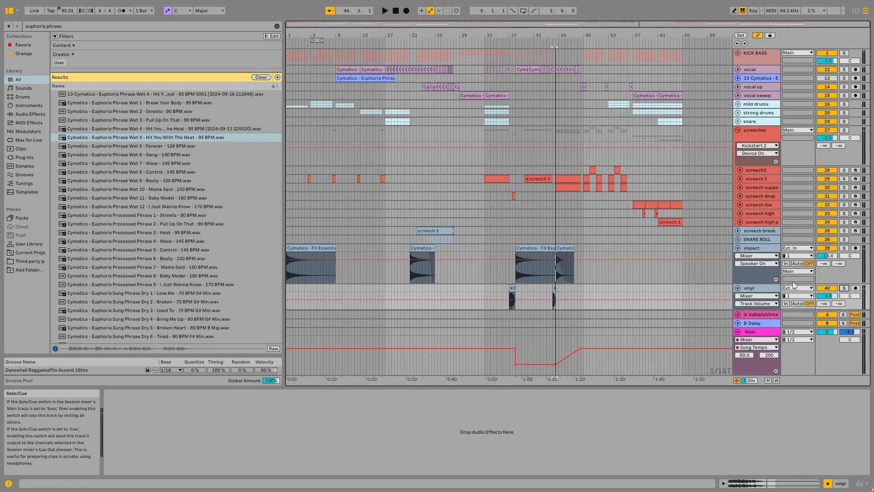
left_click(737, 287)
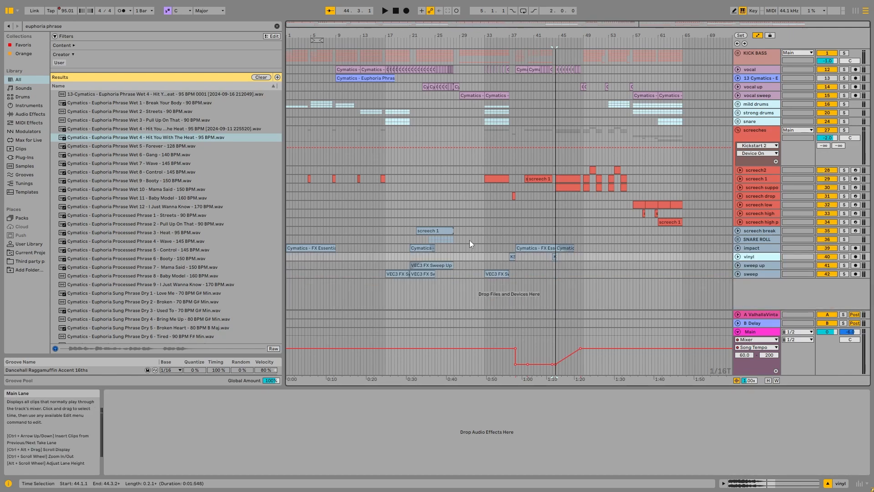
left_click(387, 171)
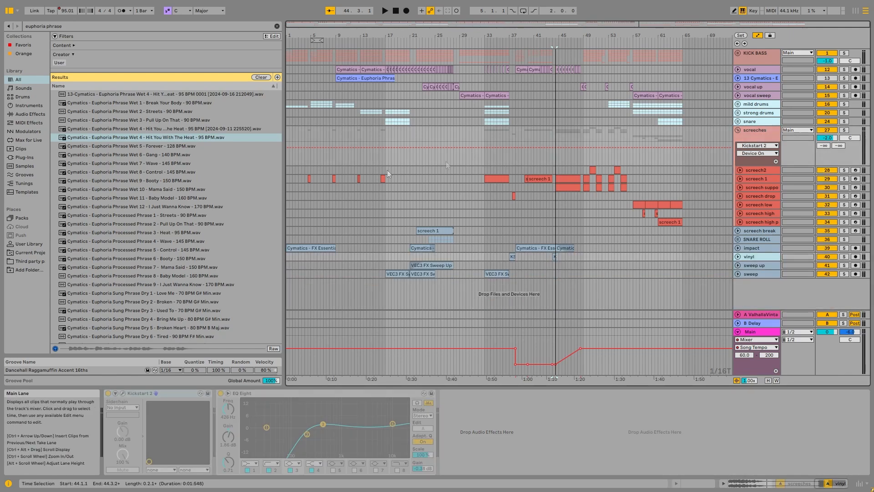